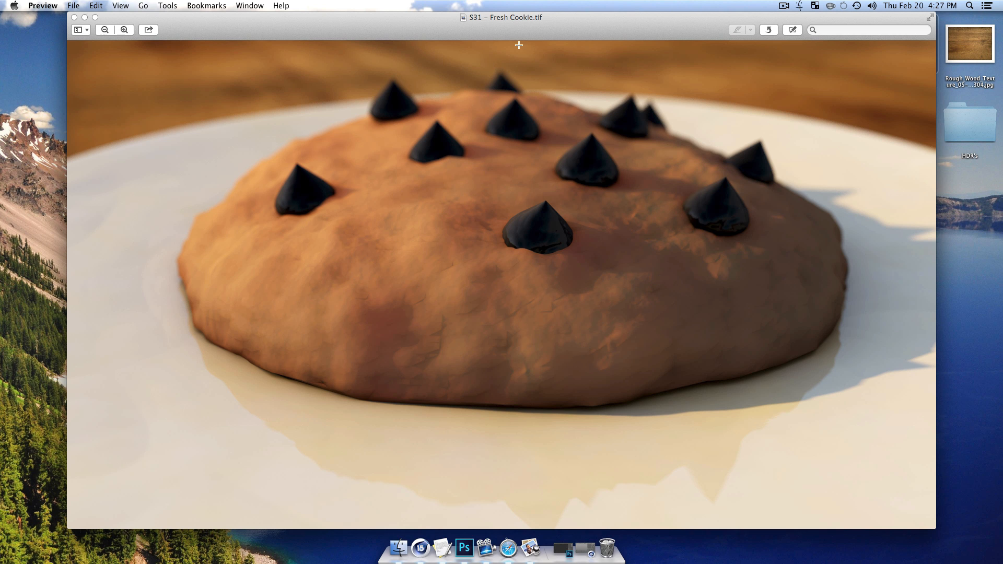
- Put away the cookie reference image and preview the rough wood texture and the HDR's folder on the desktop
double_click(365, 19)
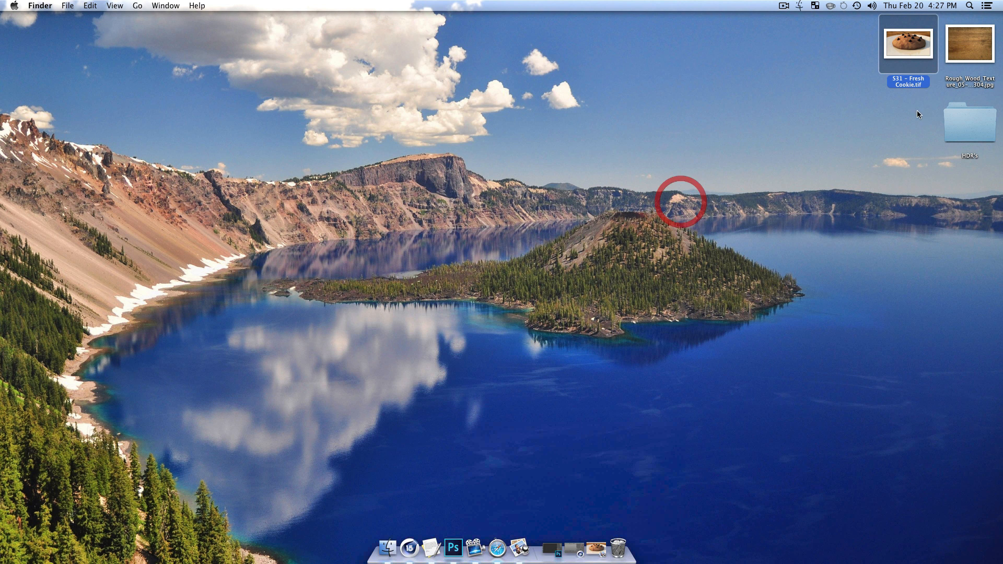
left_click(960, 58)
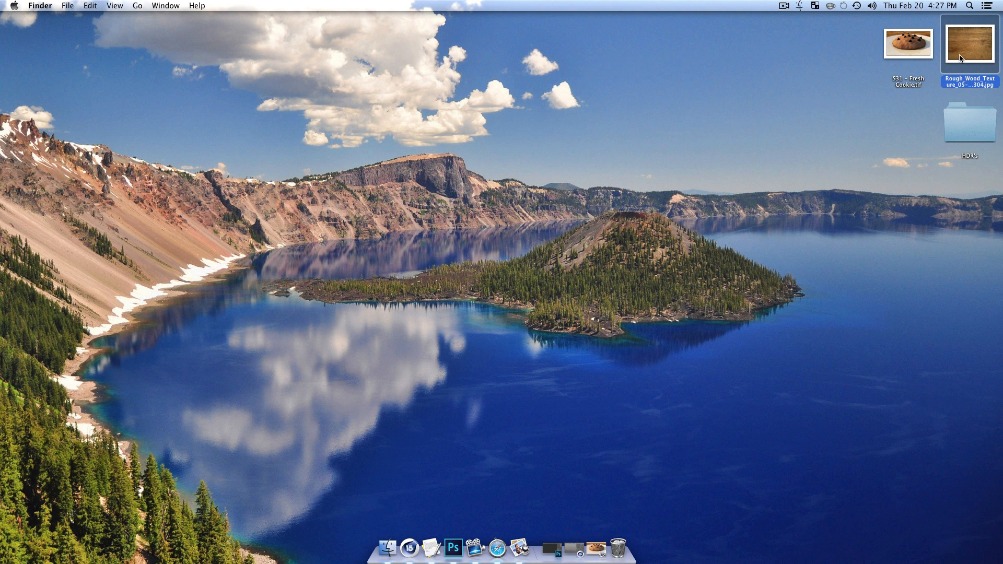
key("space")
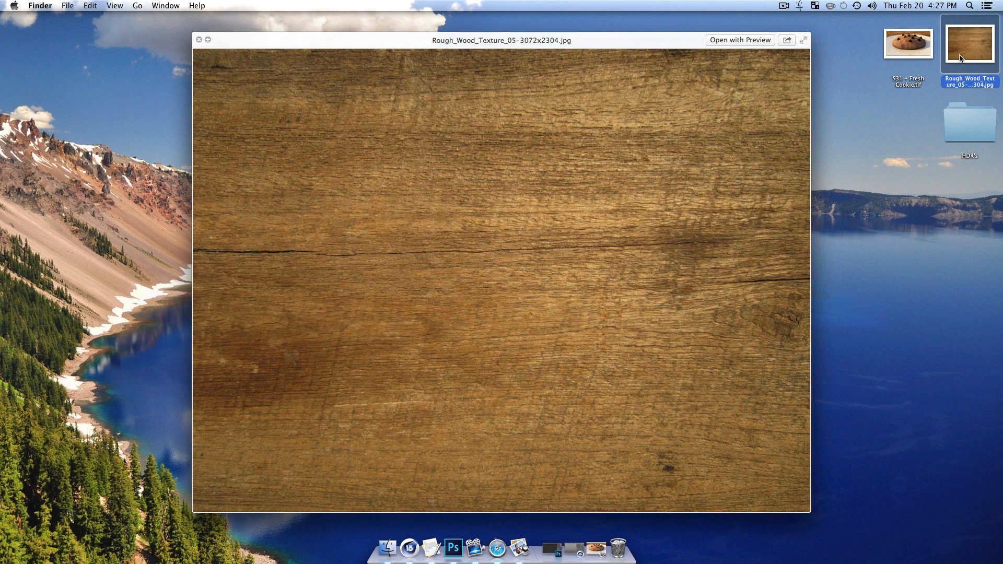
key("space")
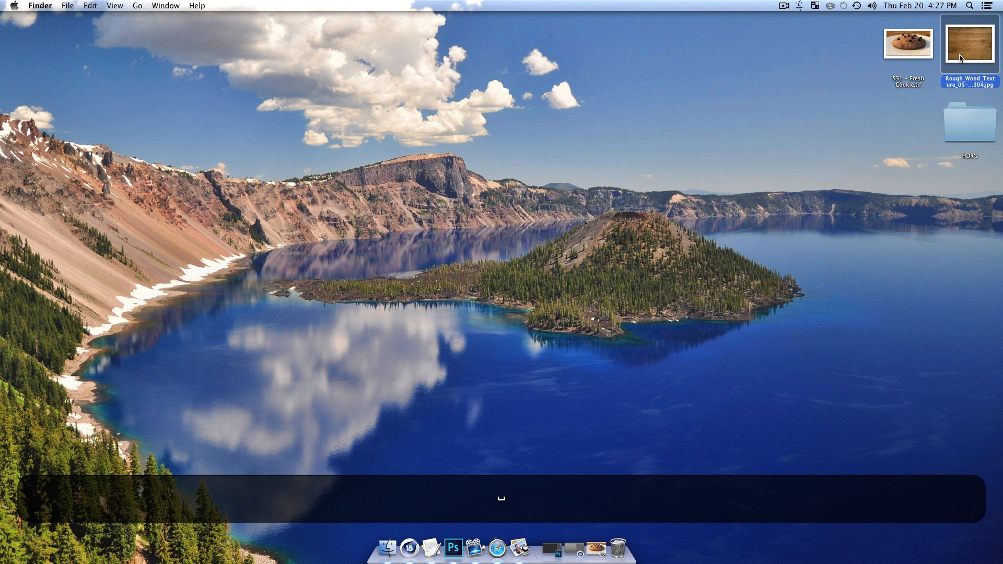
key("Down")
key("space")
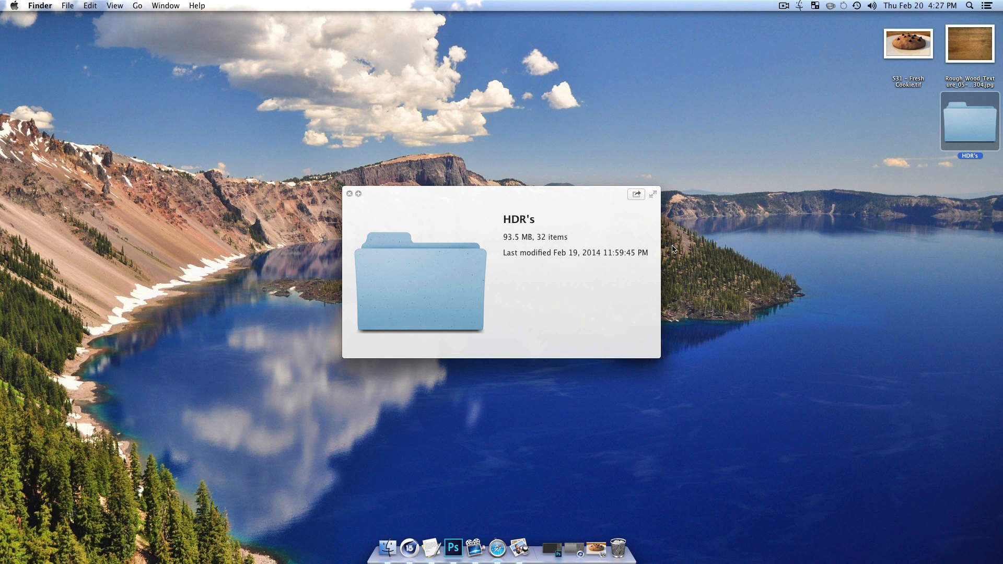
key("space")
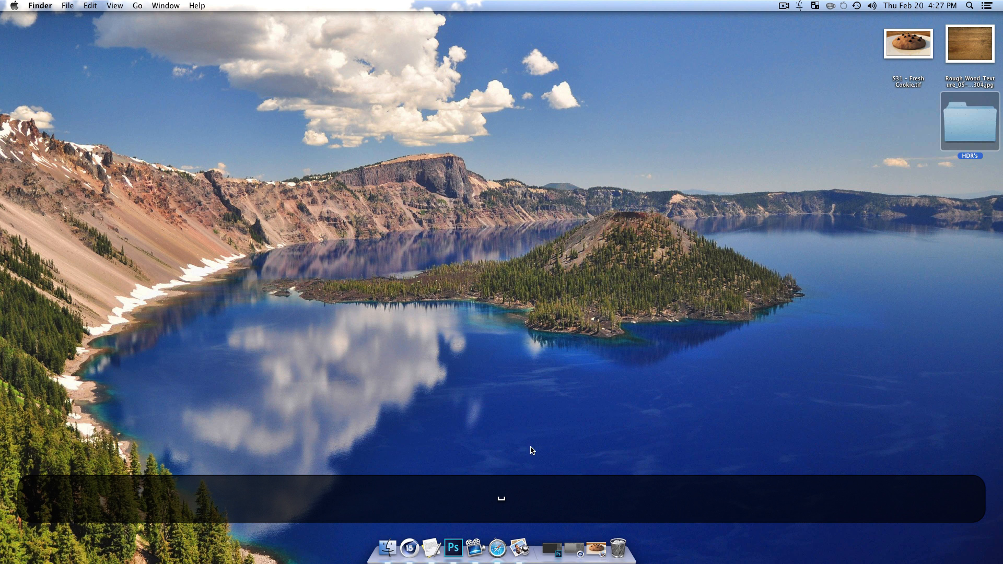
- Switch to Cinema 4D and add a sphere primitive with type Octahedron and 150 segments
left_click(409, 548)
left_click_drag(318, 47, 506, 78)
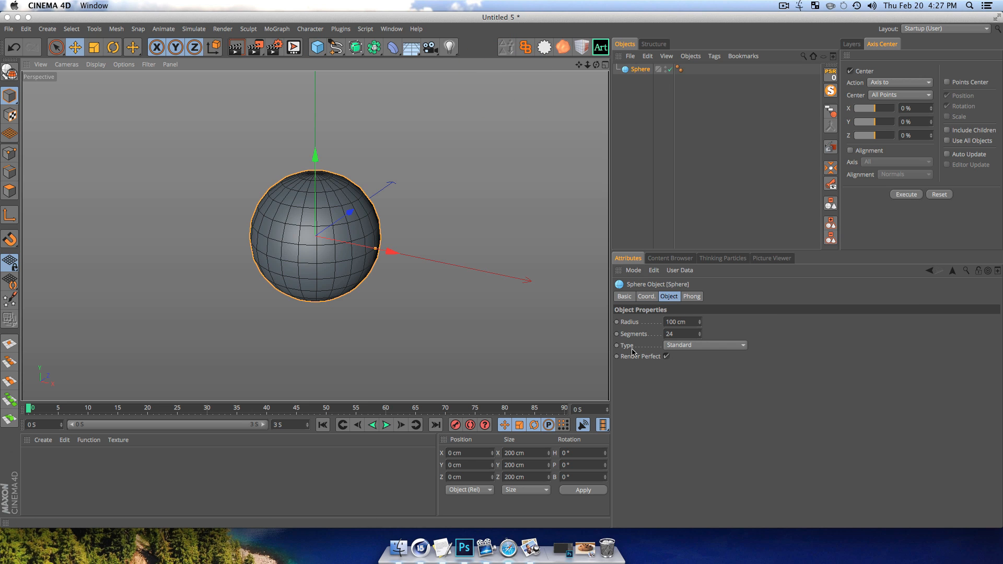
left_click(672, 350)
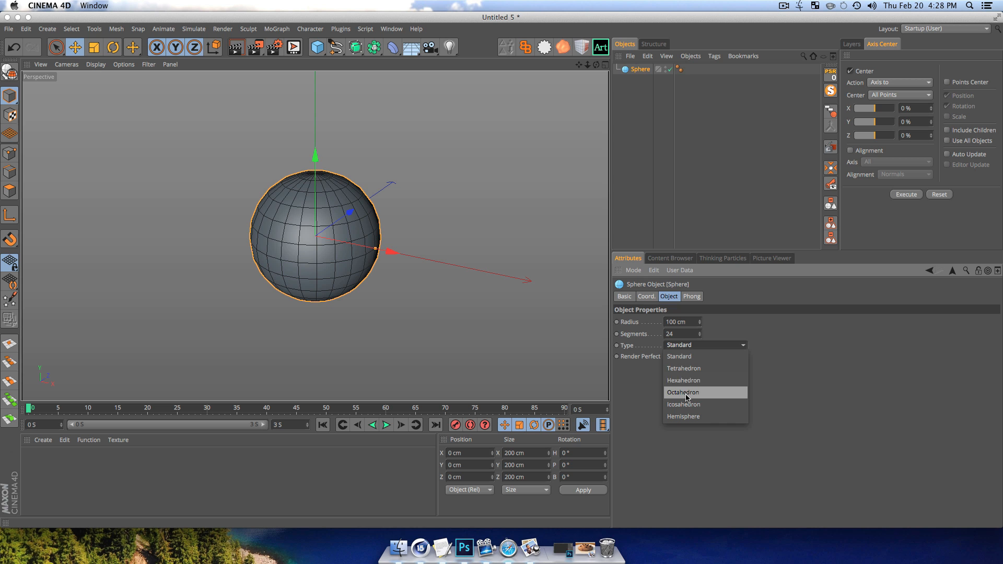
left_click(685, 396)
double_click(674, 333)
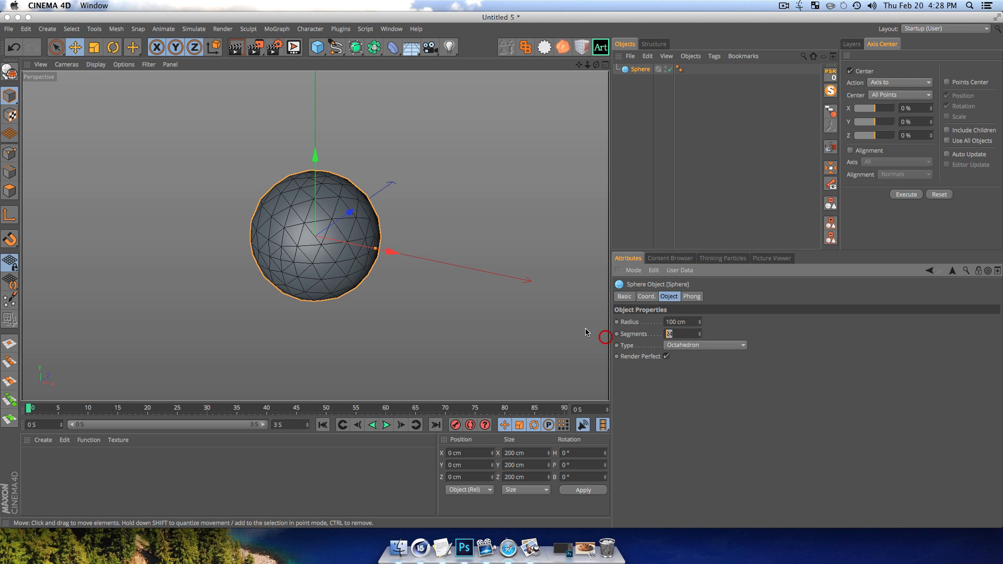
type("150")
key("Return")
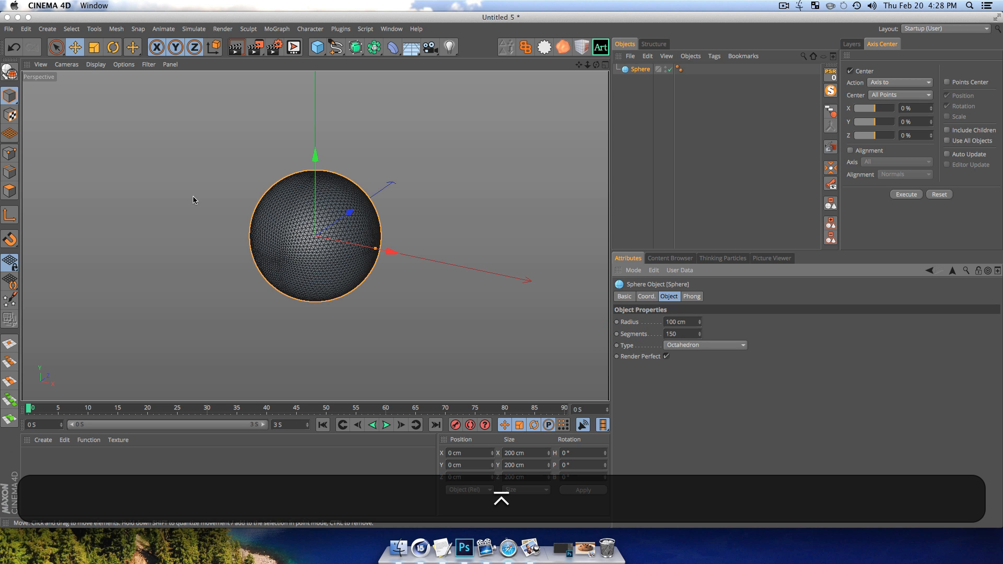
- Convert the parametric sphere into an editable polygon object
key("3")
left_click_drag(193, 197, 274, 219)
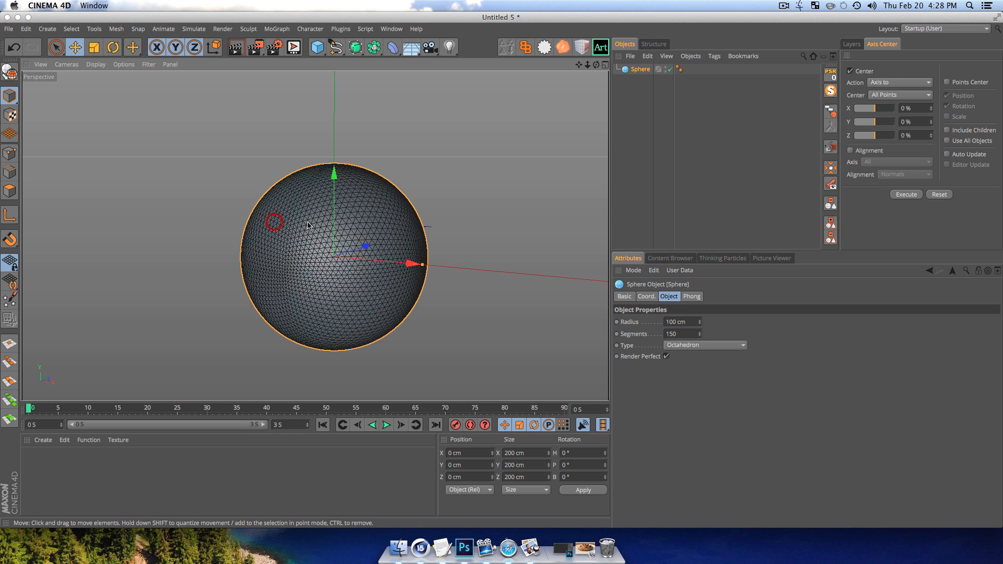
left_click(644, 72)
key("c")
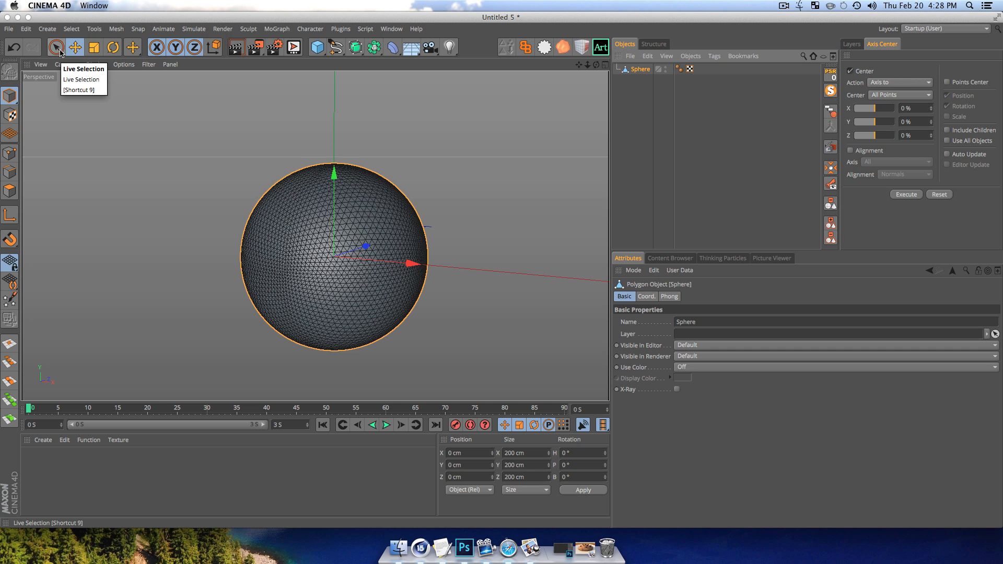
- Delete the sphere's lower half of polygons, using Rectangle Selection in the right view with hidden elements included
key("F3")
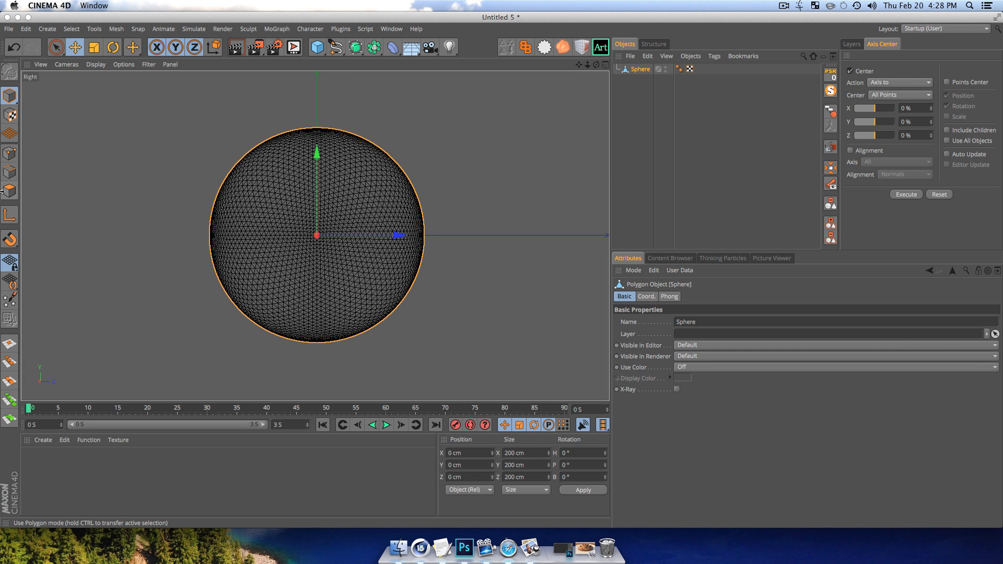
left_click(4, 192)
key("v")
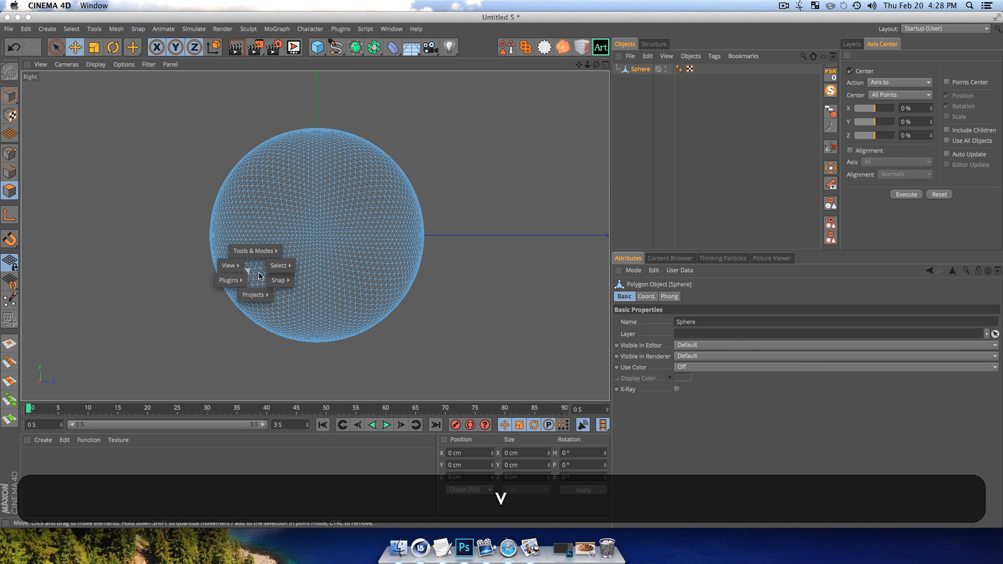
mouse_move(284, 267)
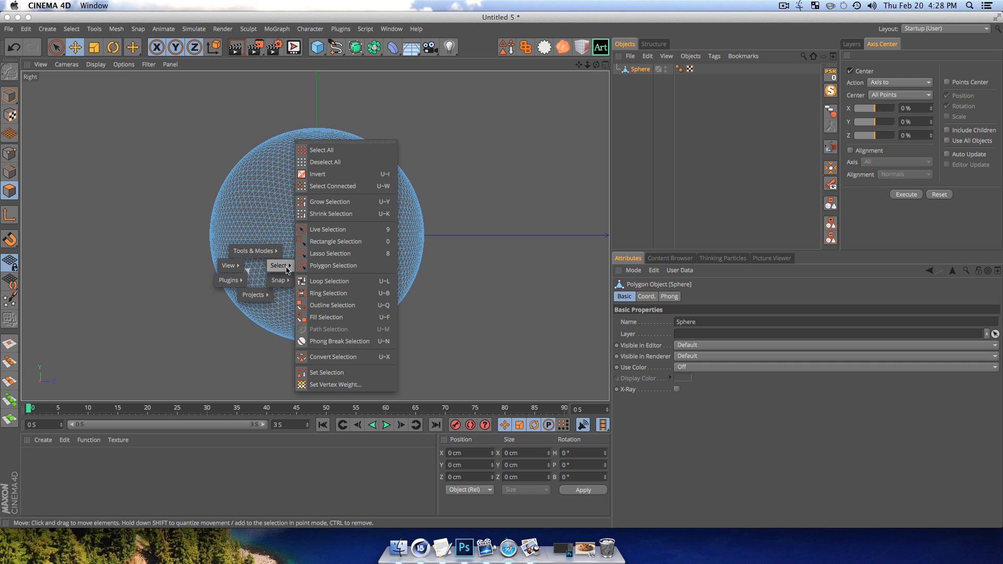
left_click(330, 243)
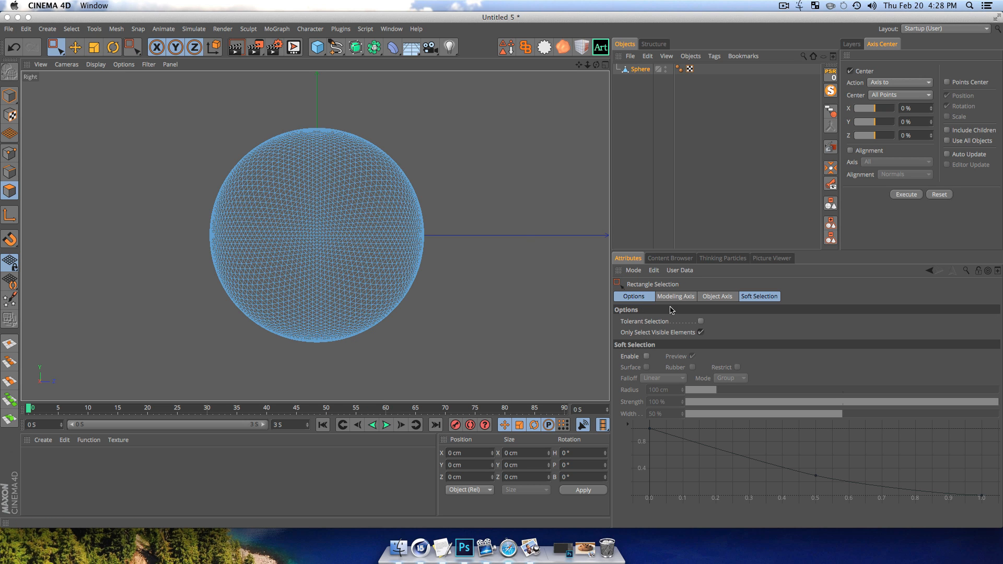
left_click(701, 333)
left_click_drag(535, 368, 125, 233)
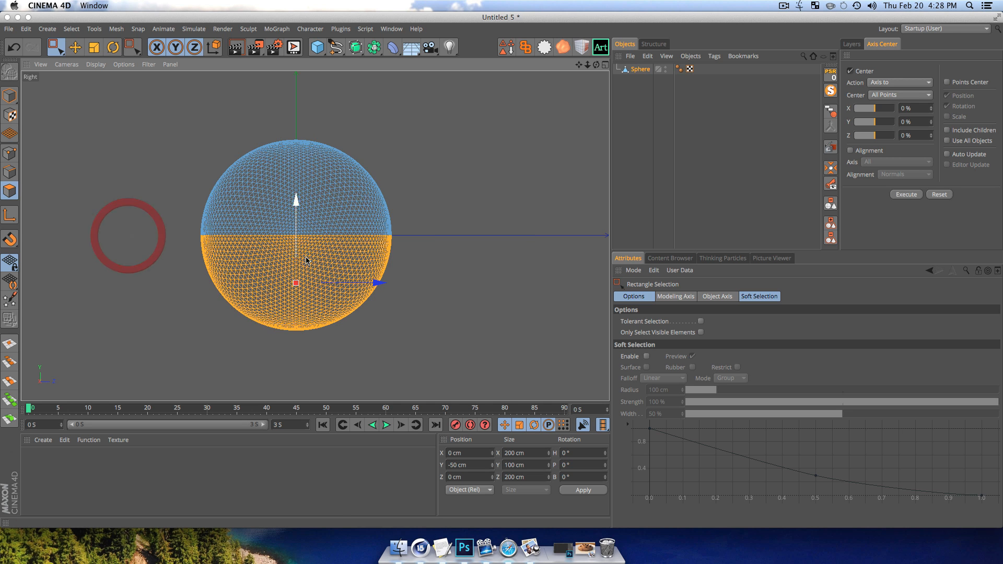
scroll(306, 261, "up", 4)
scroll(287, 254, "down", 2)
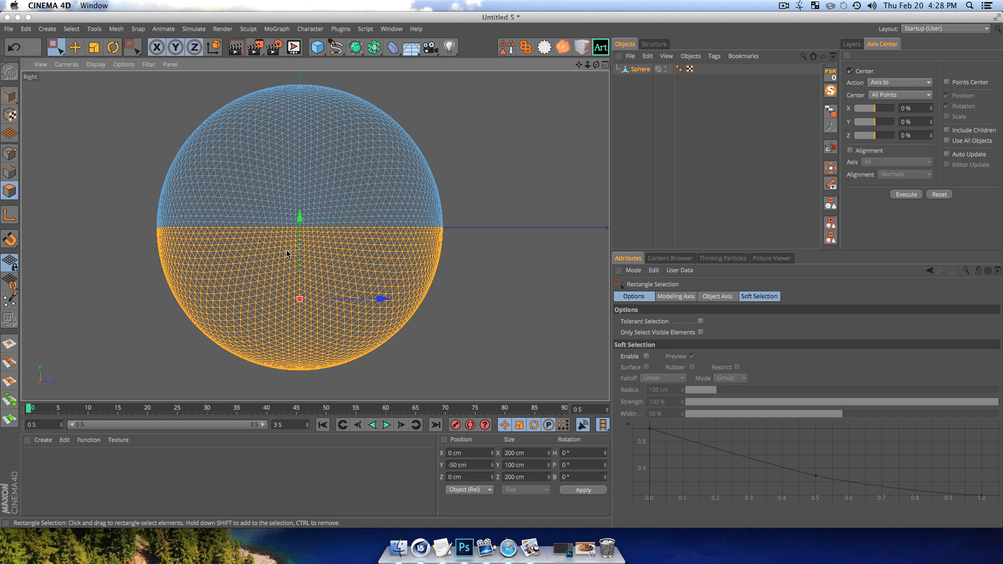
key("Delete")
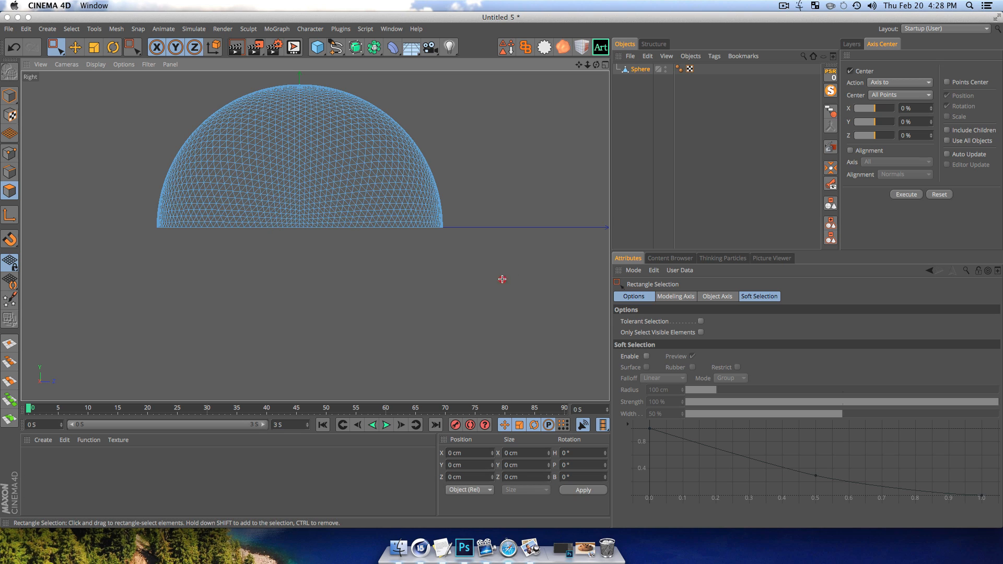
- Select all edges along the hemisphere's open bottom rim with Rectangle Selection in the right view
left_click_drag(505, 280, 103, 227)
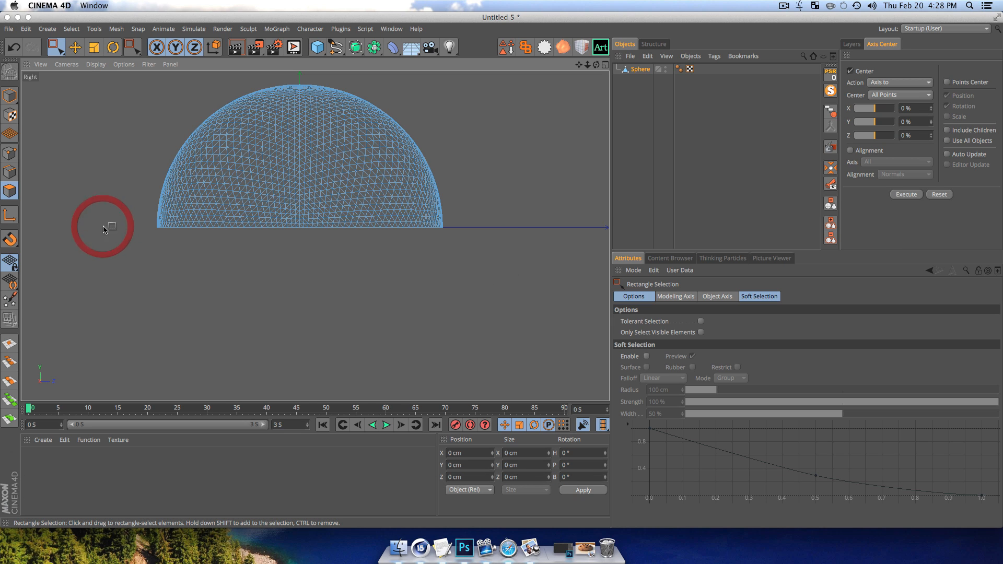
left_click(10, 173)
left_click_drag(519, 293, 116, 225)
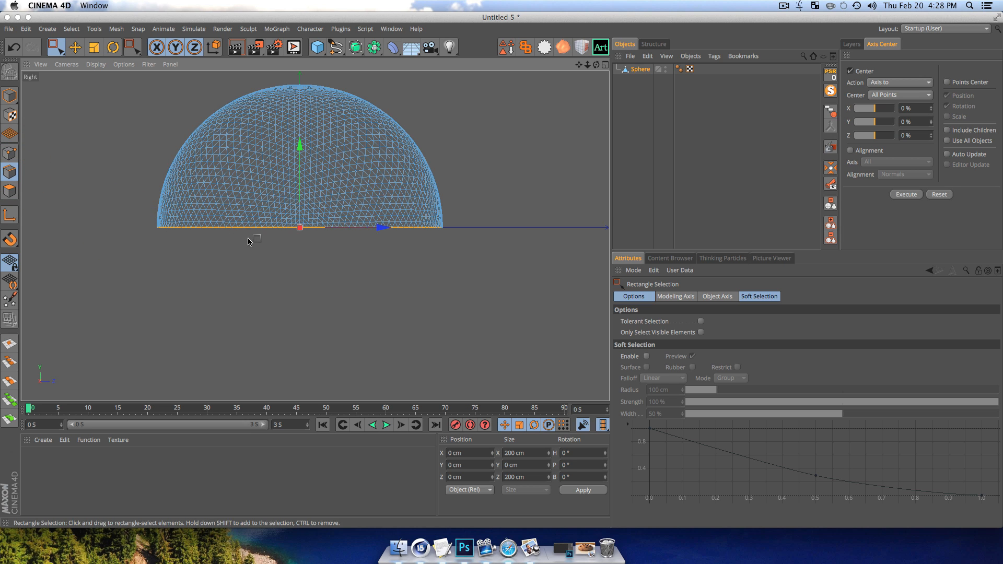
key("F1")
scroll(402, 293, "up", 3)
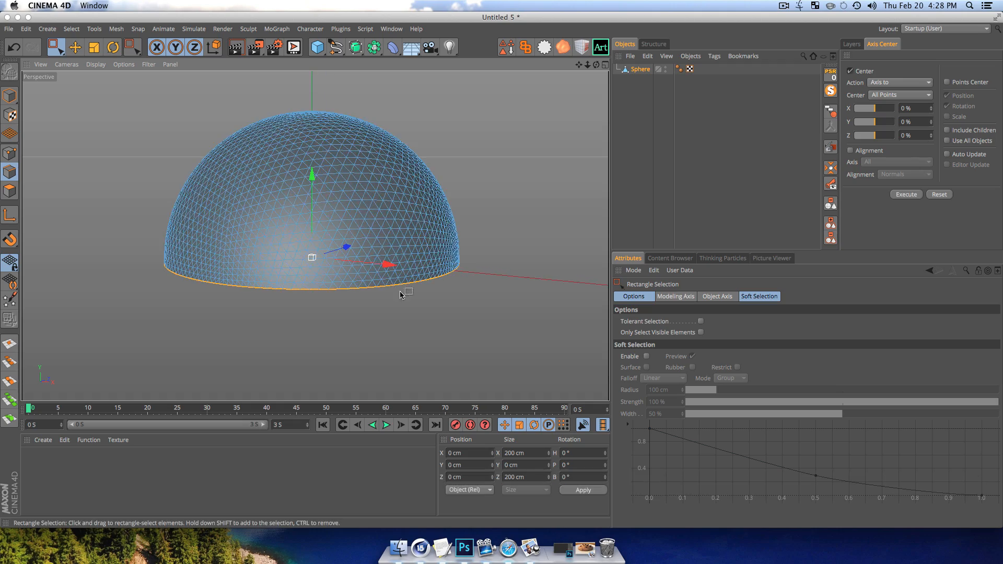
- Cap the hemisphere's open underside with Close Polygon Hole at the selected rim
key("3")
left_click_drag(401, 293, 318, 195)
key("3")
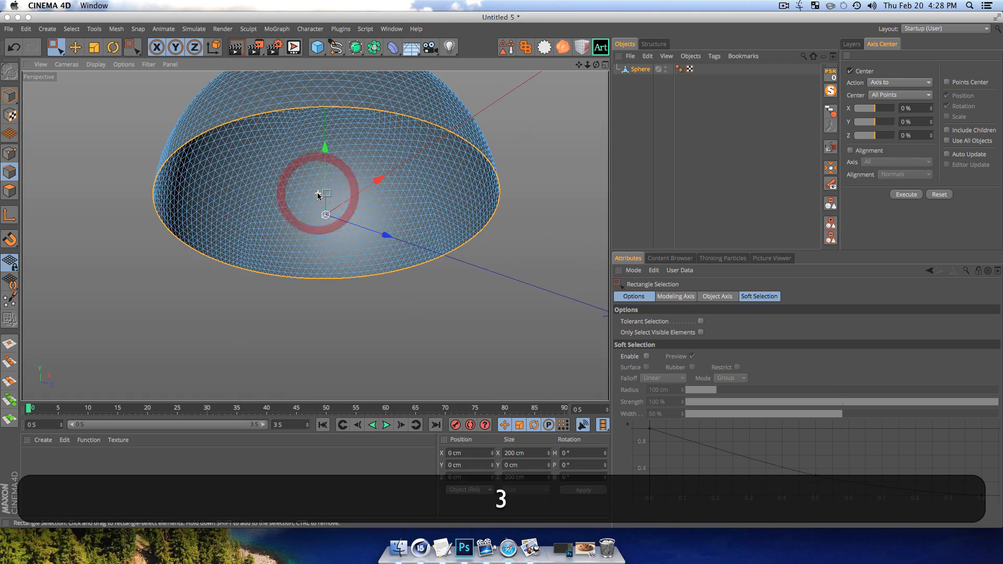
right_click(339, 112)
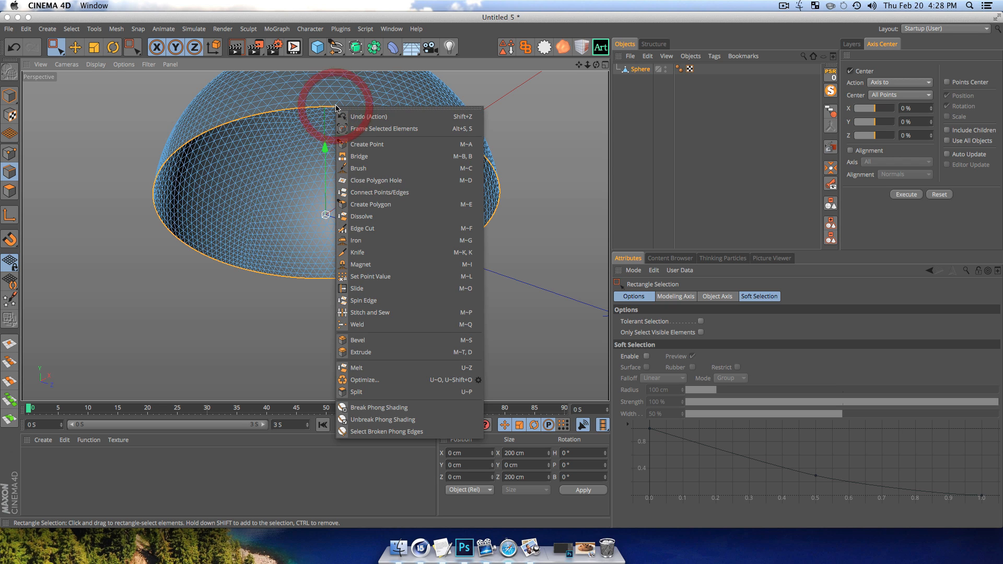
left_click(385, 182)
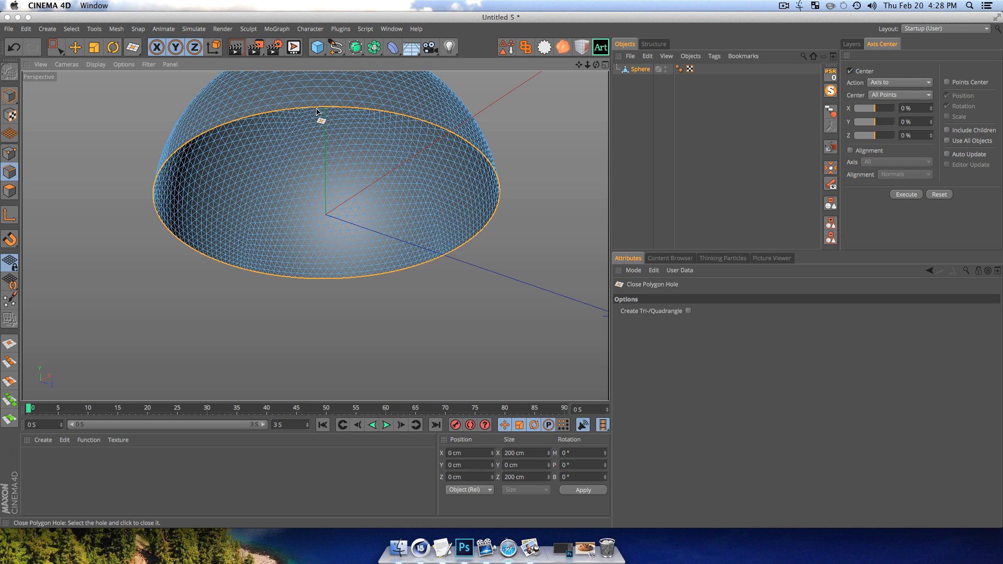
left_click(320, 109)
key("3")
left_click_drag(482, 161, 372, 242)
key("3")
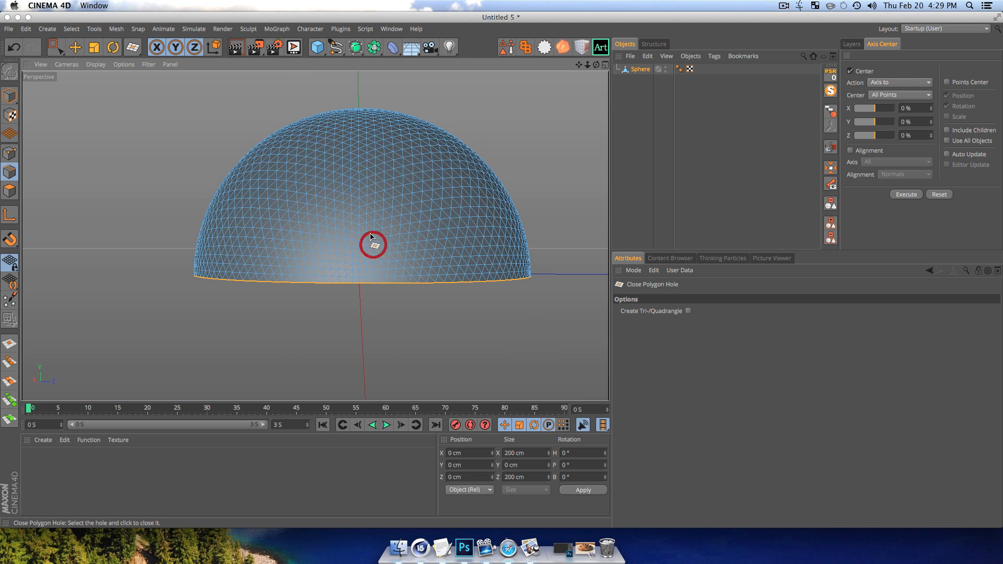
- Return to whole-object editing mode and activate the Live Selection tool
left_click(9, 94)
left_click_drag(55, 47, 86, 65)
scroll(393, 209, "down", 3)
key("3")
left_click_drag(351, 212, 433, 224)
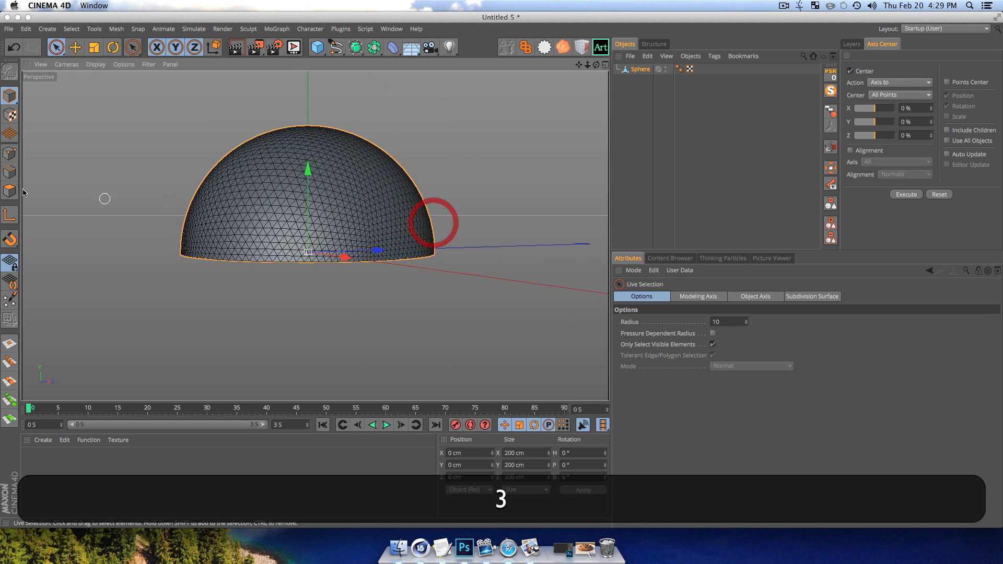
- Select all points of the hemisphere and optimize them to remove the leftover points of the deleted half, then return to object mode
left_click(12, 149)
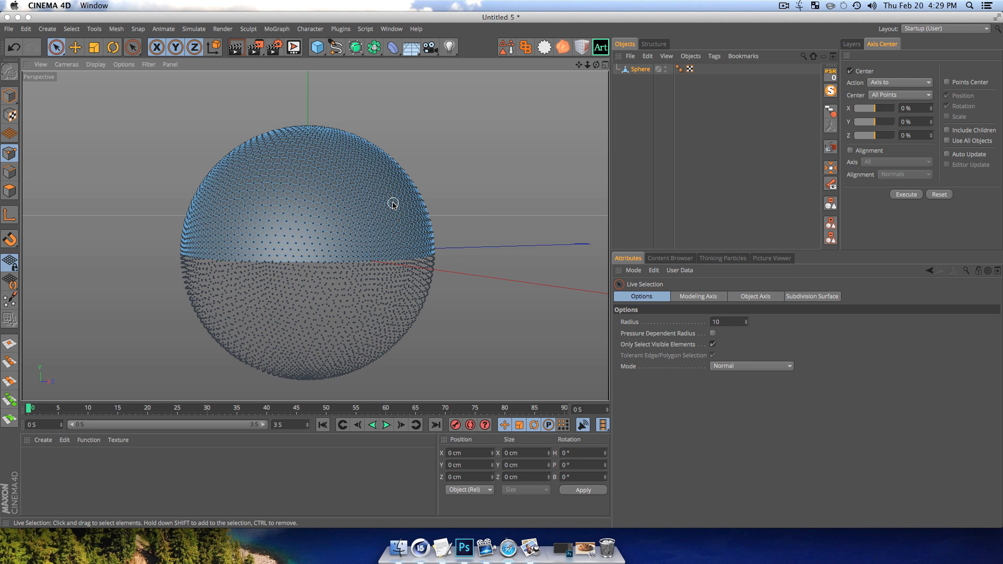
key("super+a")
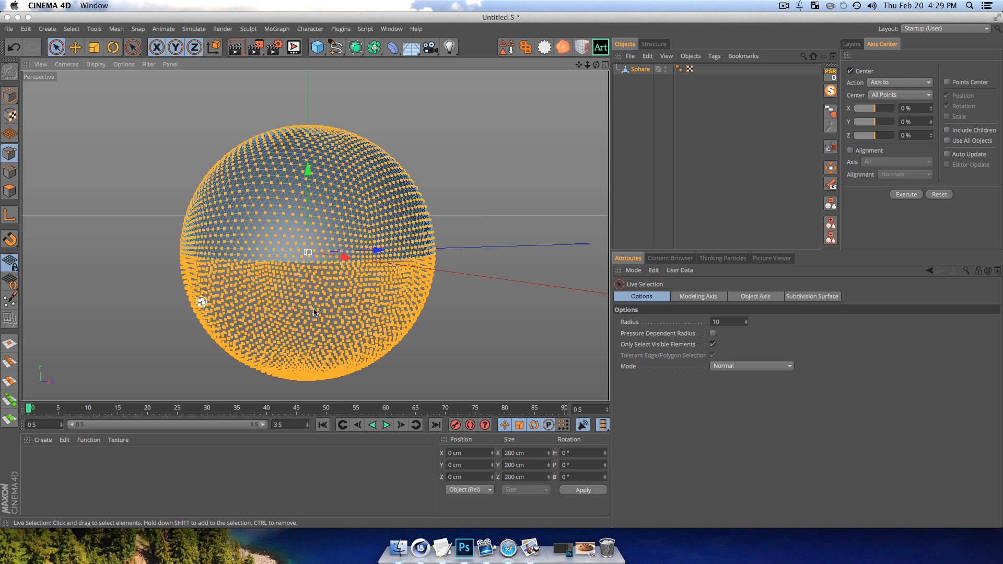
key("3")
left_click_drag(352, 325, 308, 312)
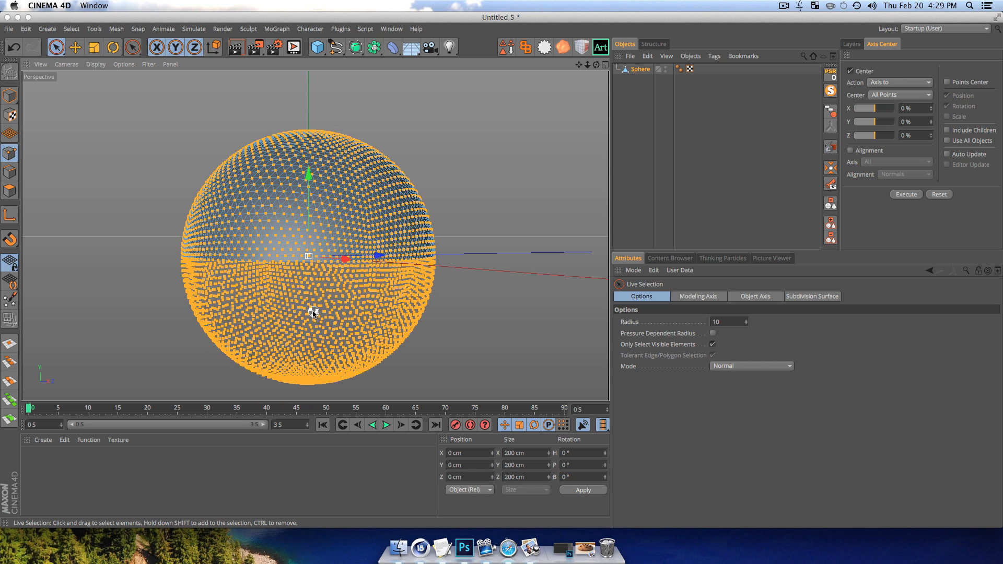
right_click(285, 265)
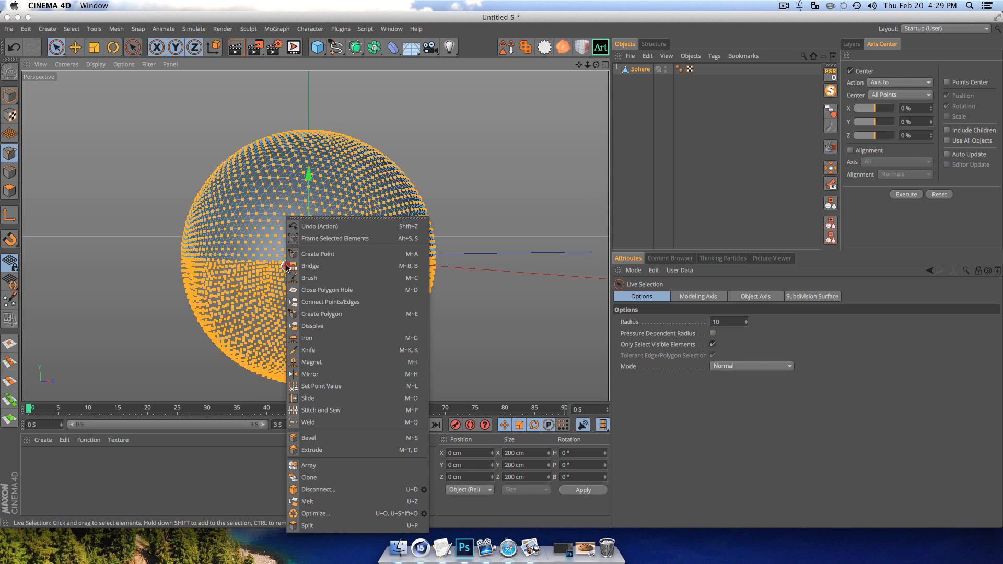
left_click(313, 513)
key("3")
left_click_drag(320, 248, 233, 255)
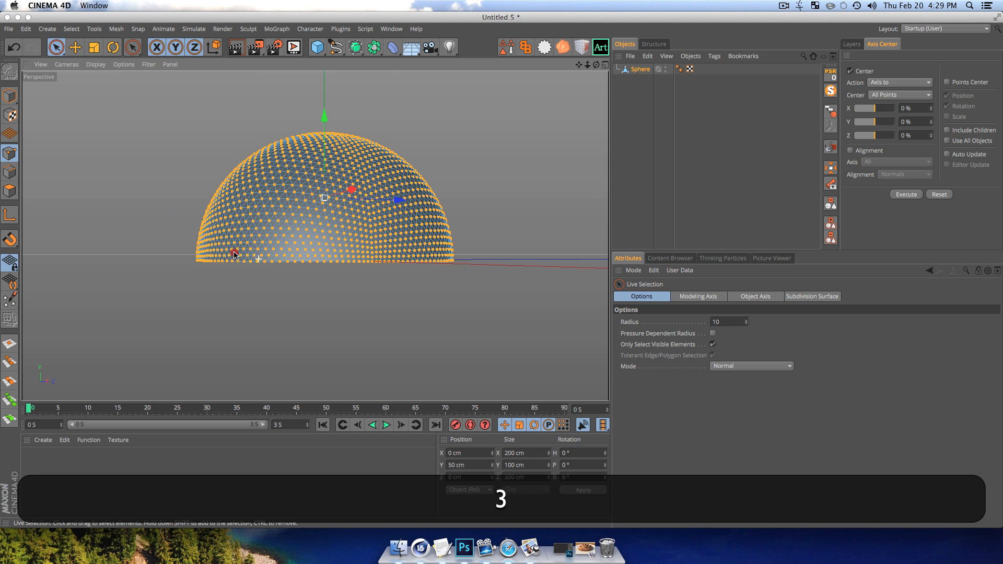
left_click(9, 96)
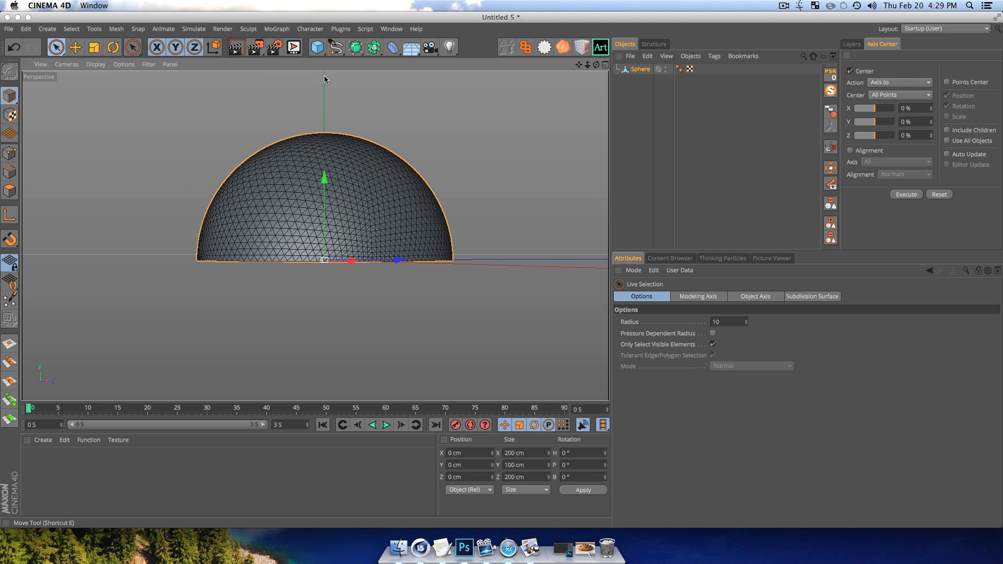
- Rename the hemisphere object as Cookie
double_click(640, 70)
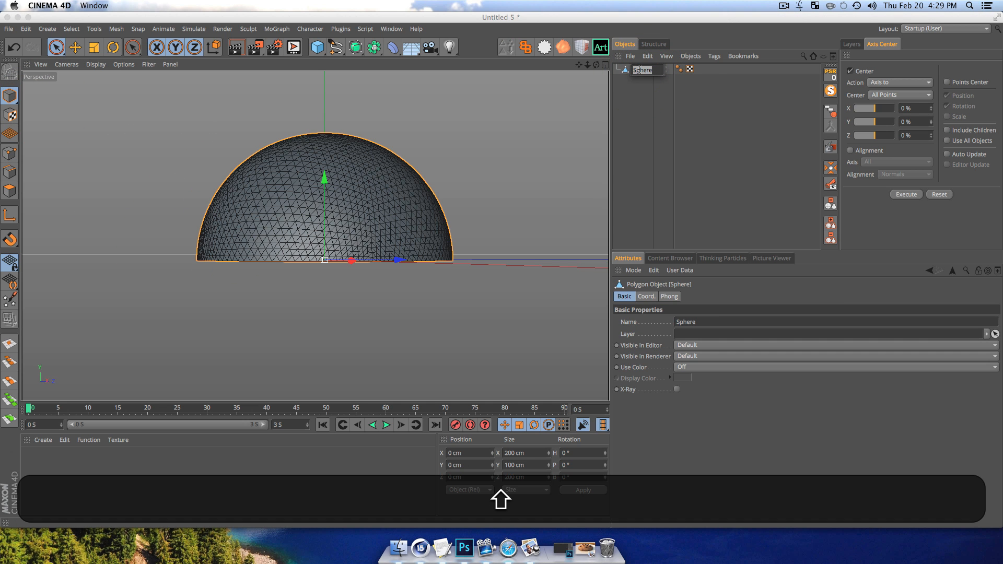
type("Cookie")
key("Return")
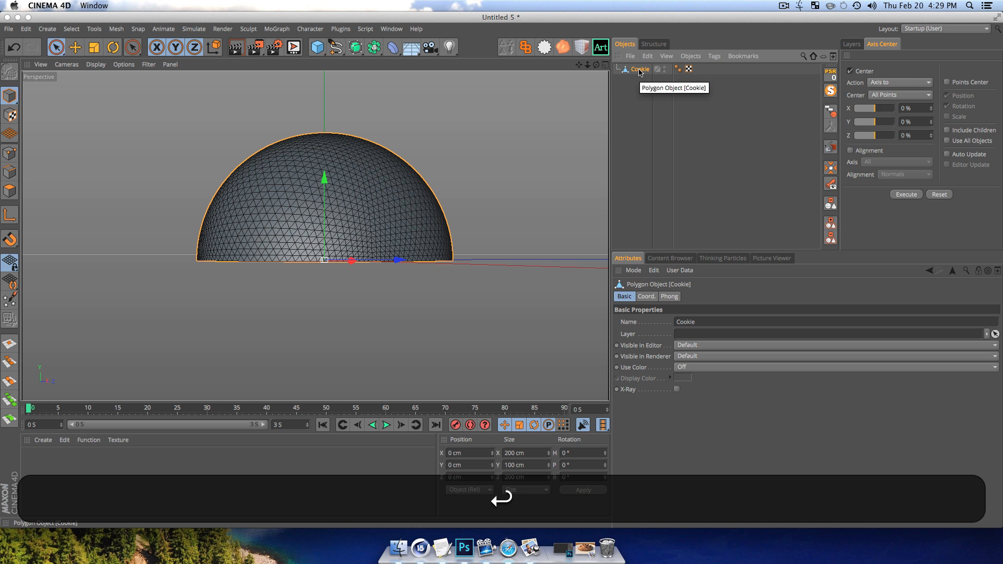
- Flatten the Cookie hemisphere vertically with the Scale tool to about 38 cm high
key("t")
left_click_drag(324, 176, 293, 267)
key("3")
key("3")
left_click_drag(440, 262, 354, 309)
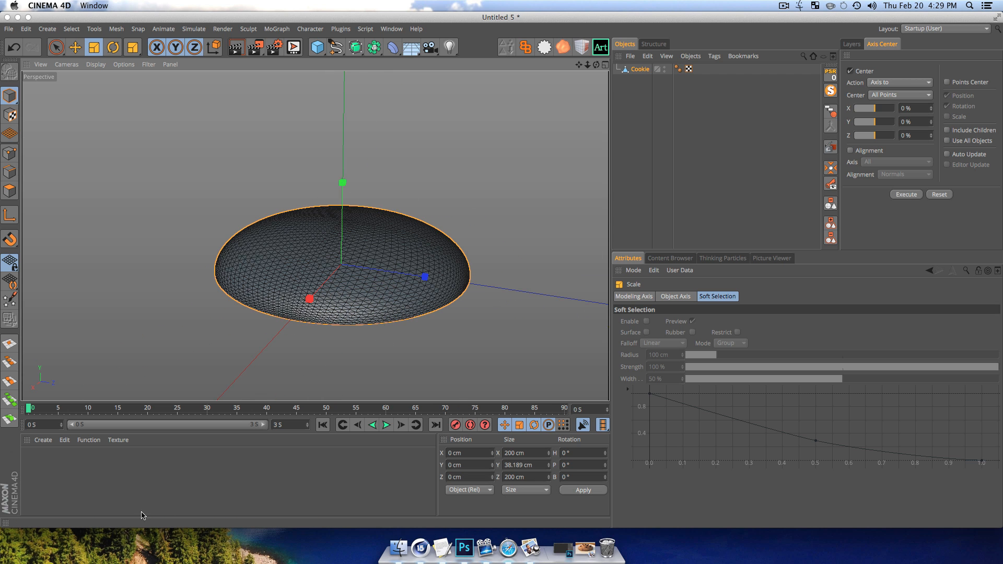
- Create a new material and name it Cookie
double_click(63, 480)
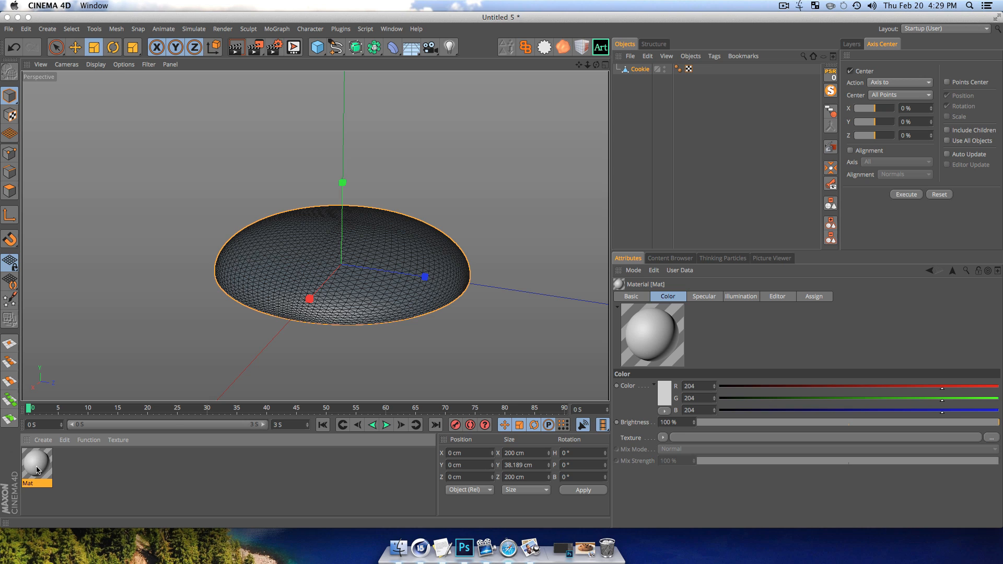
double_click(37, 470)
double_click(180, 161)
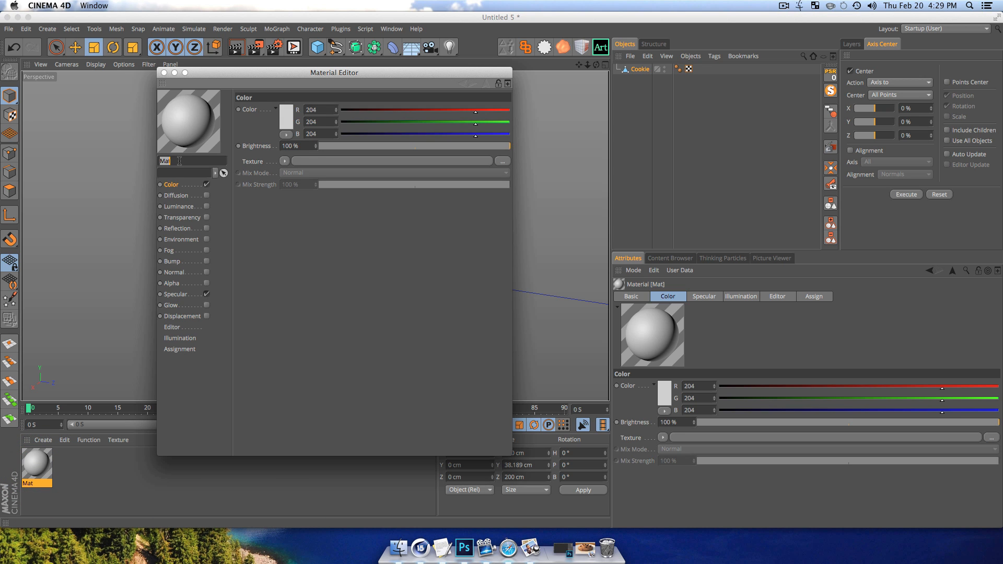
type("Cookie")
key("Return")
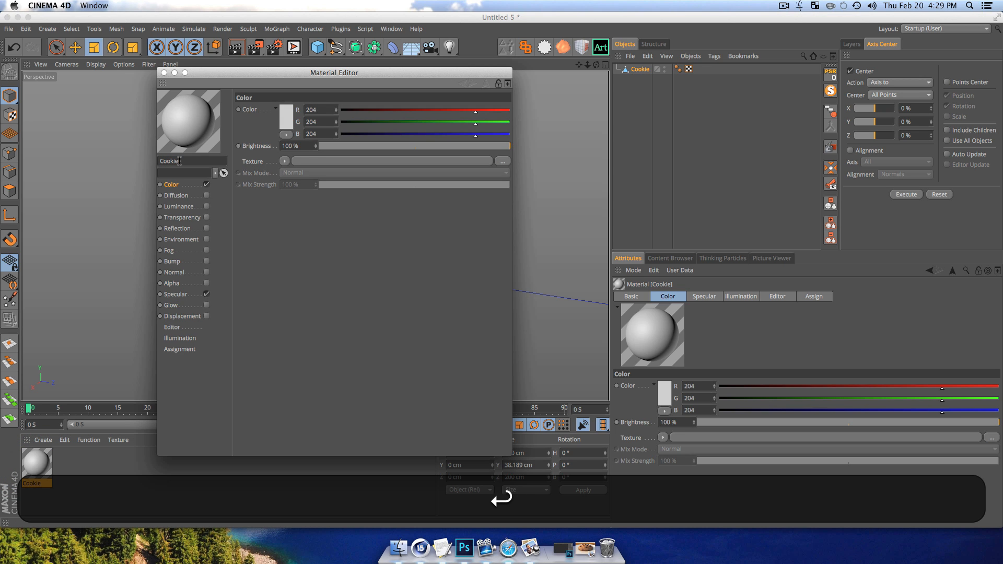
- Load a Layer shader into the material's Color texture, add a Noise shader to it and open the noise settings
left_click(167, 187)
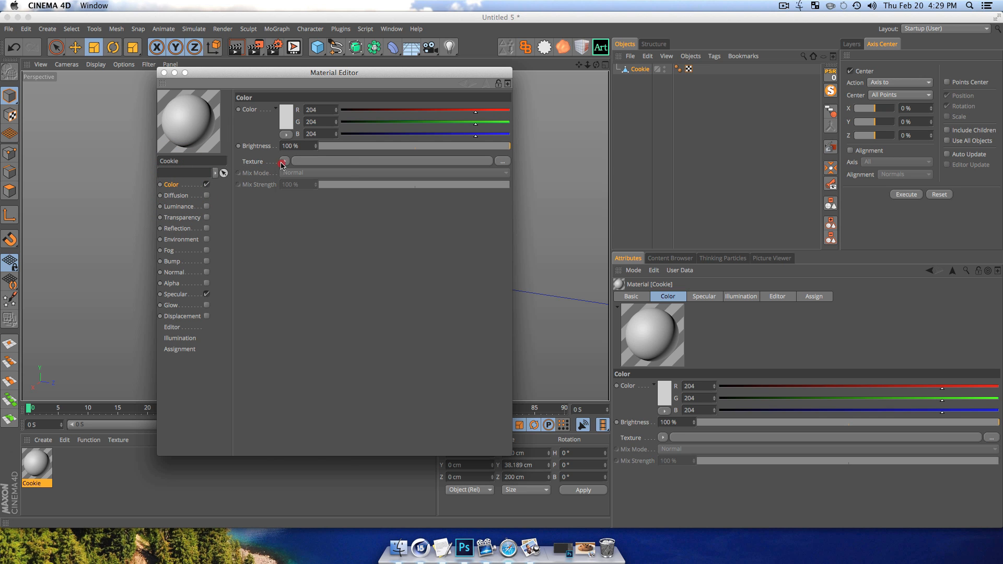
left_click(283, 162)
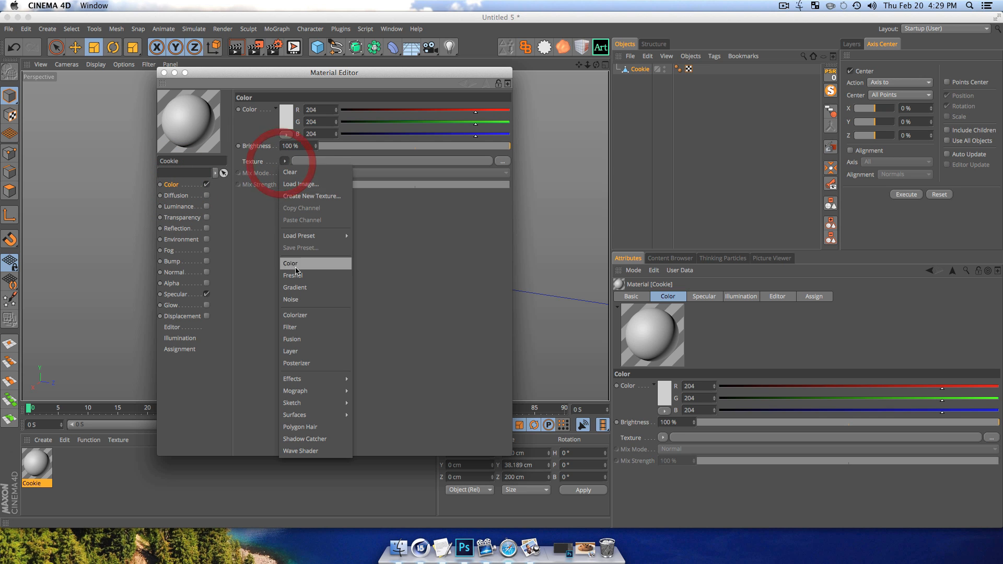
left_click(306, 353)
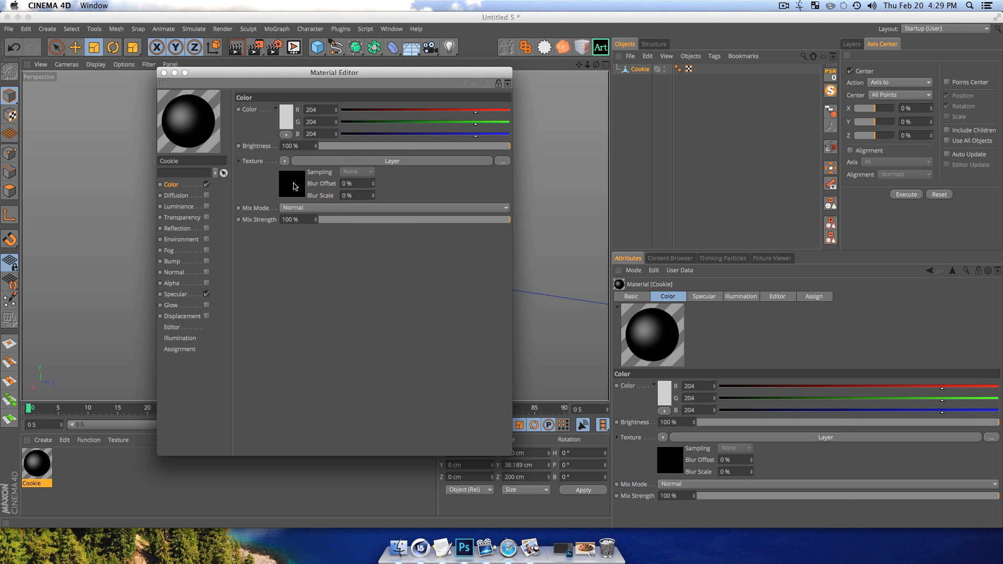
left_click(294, 187)
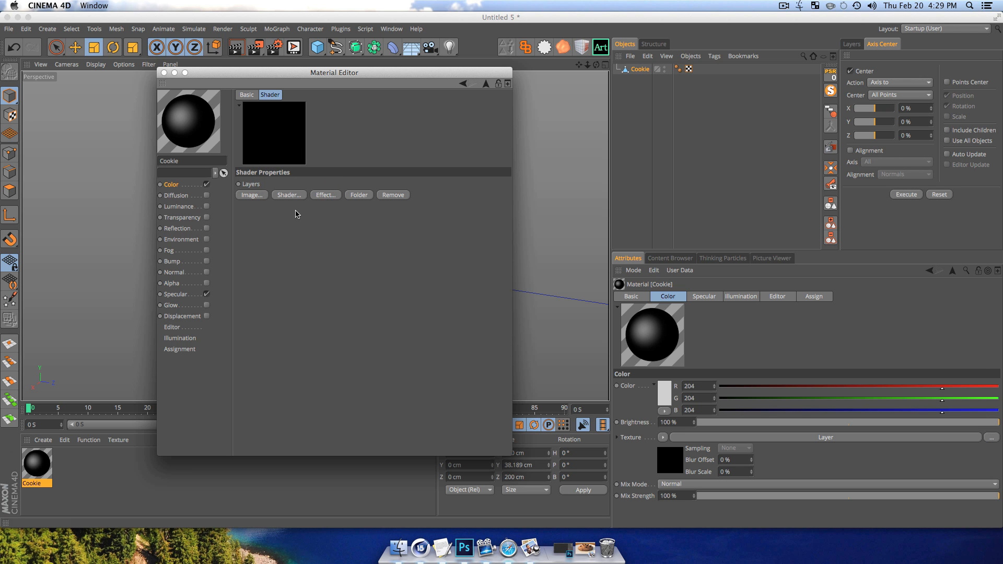
left_click(288, 196)
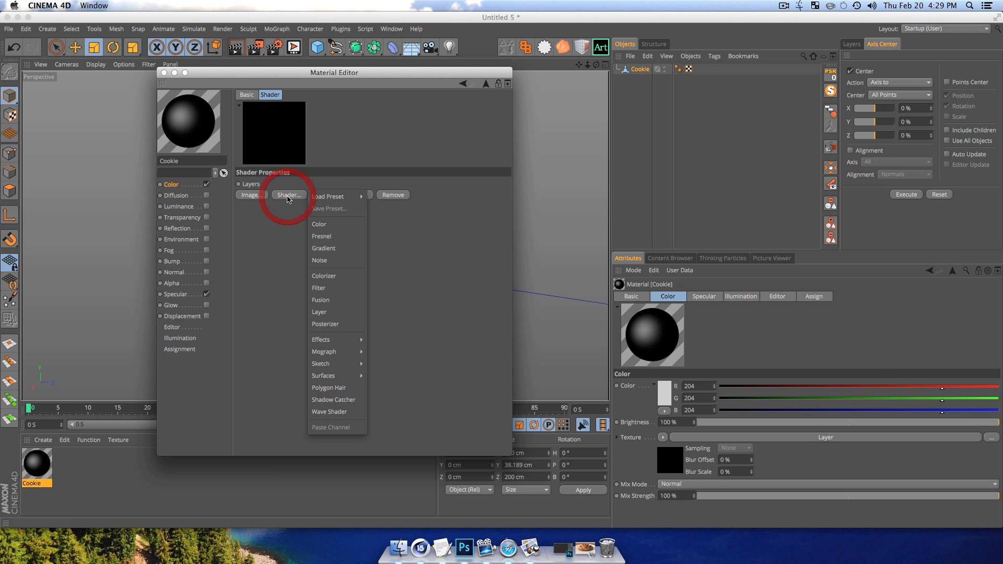
left_click(325, 261)
left_click(275, 209)
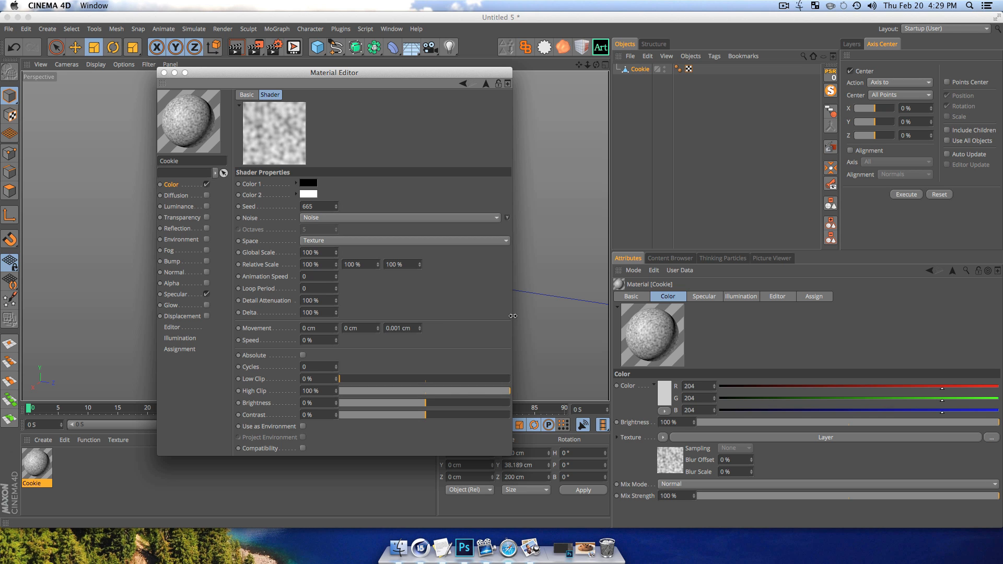
- Set the noise type to Naki, with a Global Scale of 240% and a Delta of 40%
left_click_drag(513, 316, 615, 315)
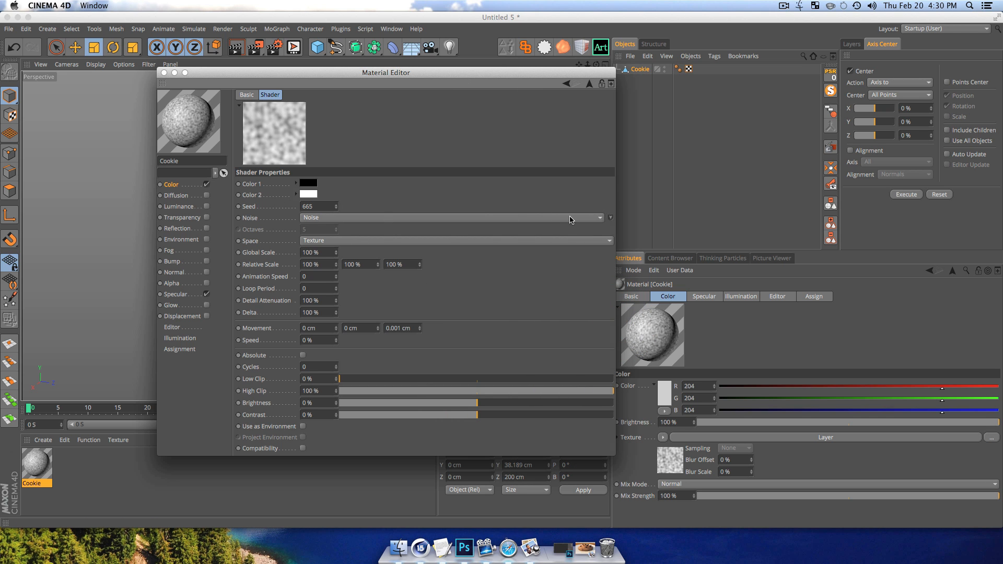
left_click(611, 218)
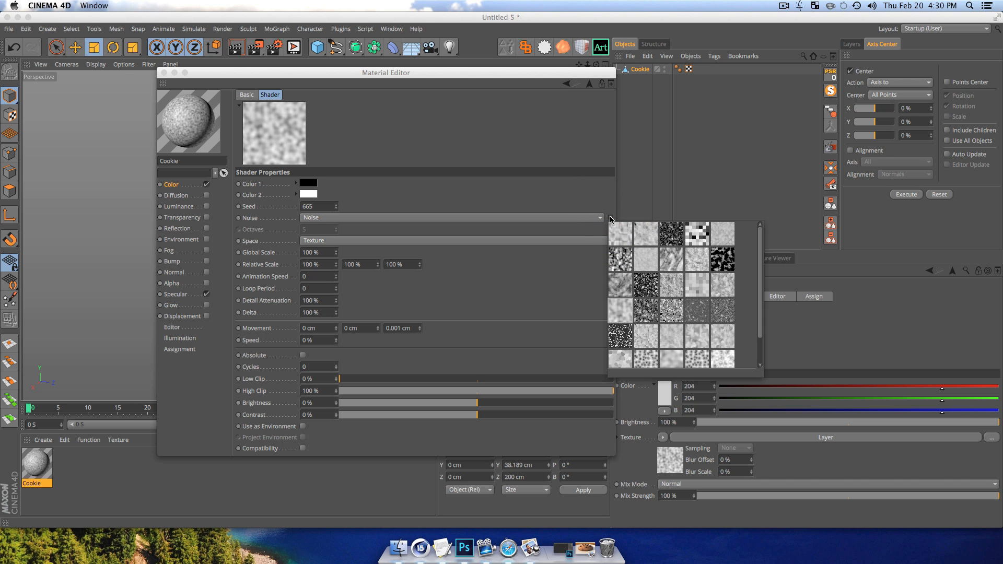
left_click(728, 285)
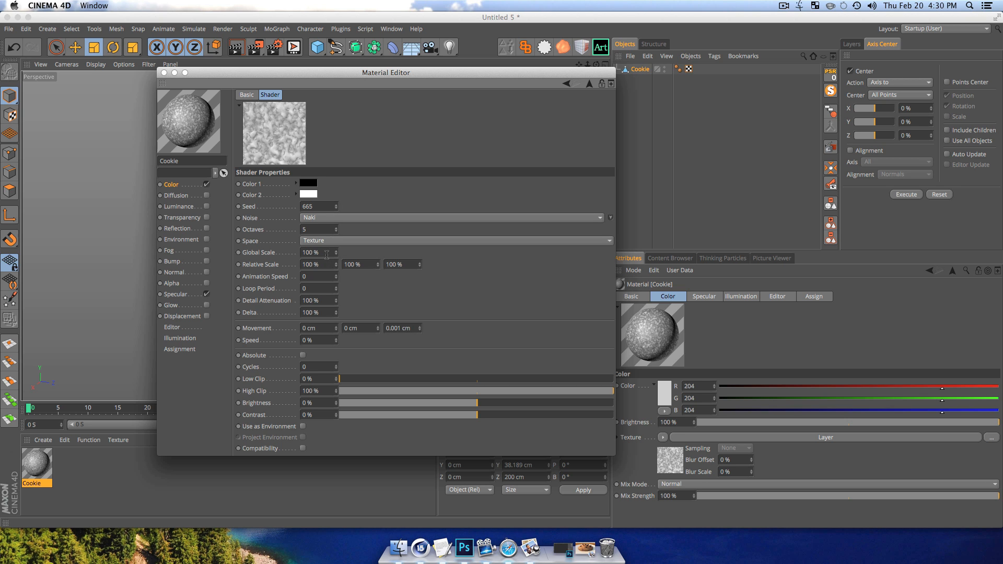
left_click_drag(327, 255, 230, 254)
type("240")
key("Return")
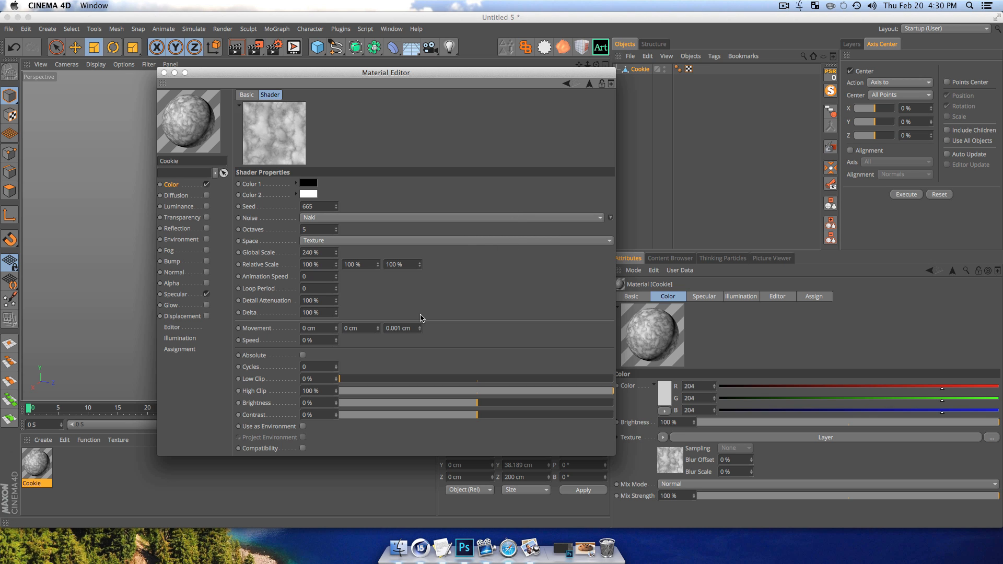
double_click(325, 312)
type("40")
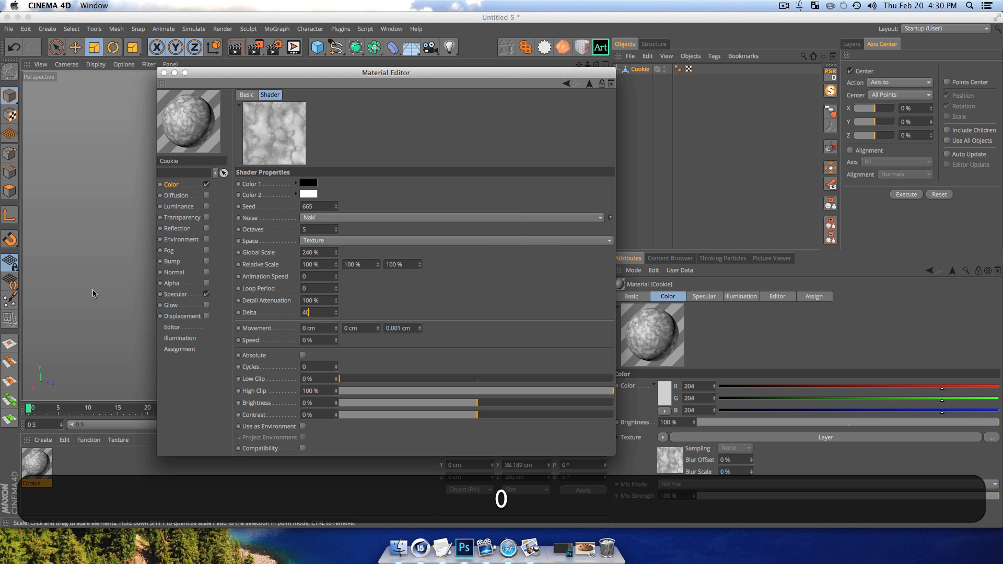
key("Return")
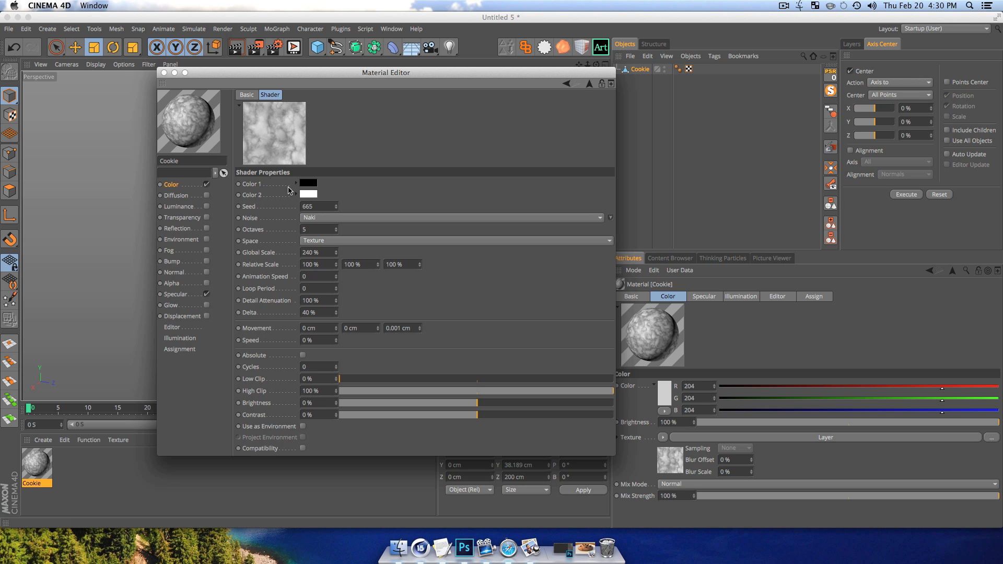
- Set the Naki noise's Color 1 to dark brown (RGB 94, 60, 36) and Color 2 to light brown (RGB 162, 105, 58)
left_click(313, 186)
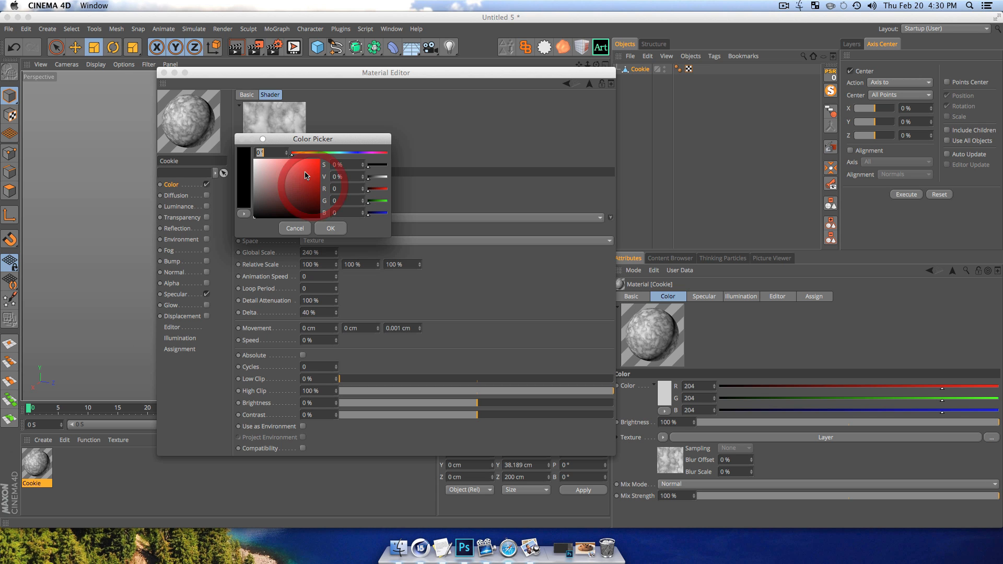
left_click(298, 154)
left_click(294, 192)
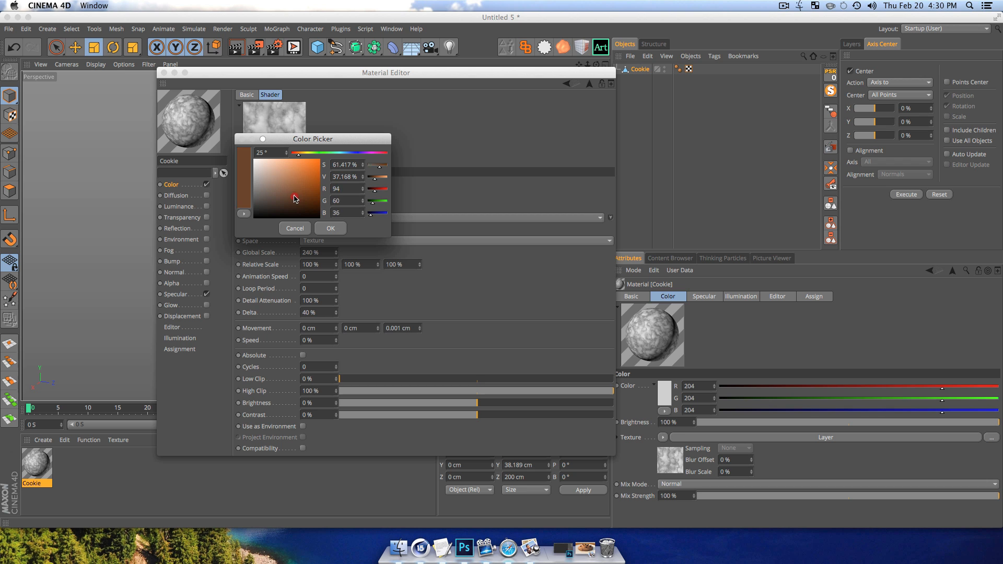
left_click(330, 228)
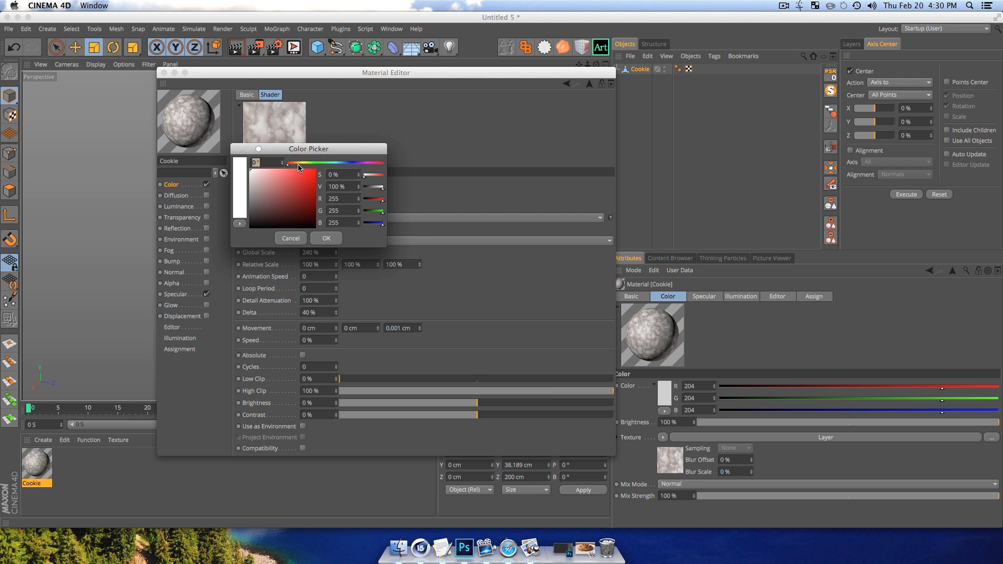
left_click(296, 163)
left_click(292, 191)
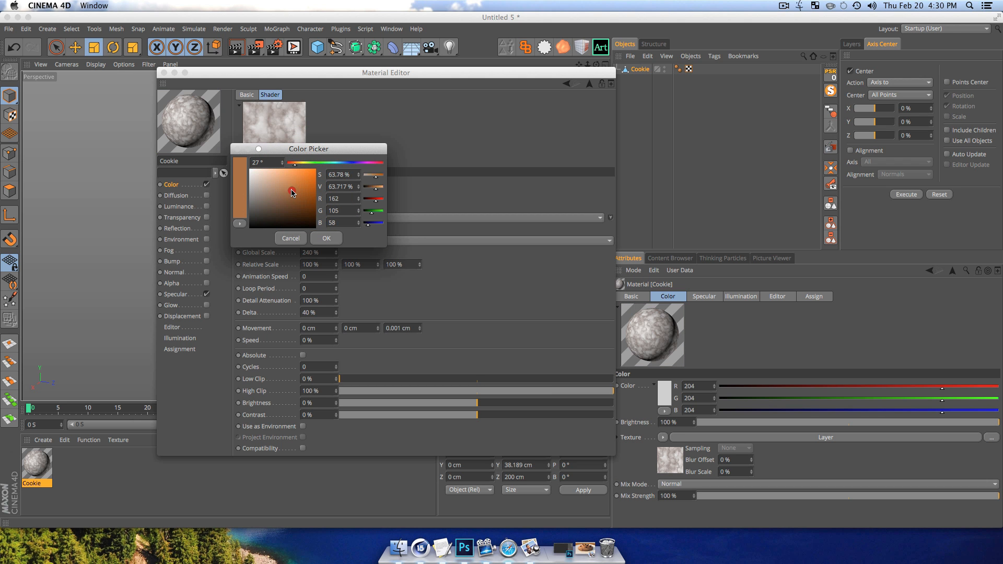
left_click(326, 238)
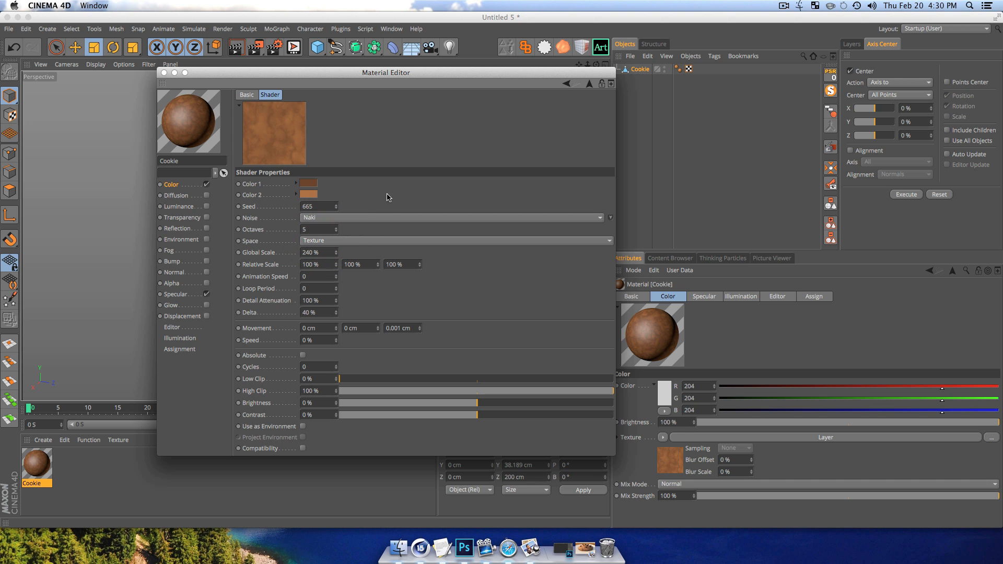
- Close the Material Editor, apply the Cookie material to the cookie object and render the view from a higher angle
left_click(164, 73)
left_click_drag(43, 470, 324, 235)
key("3")
left_click_drag(405, 291, 354, 278)
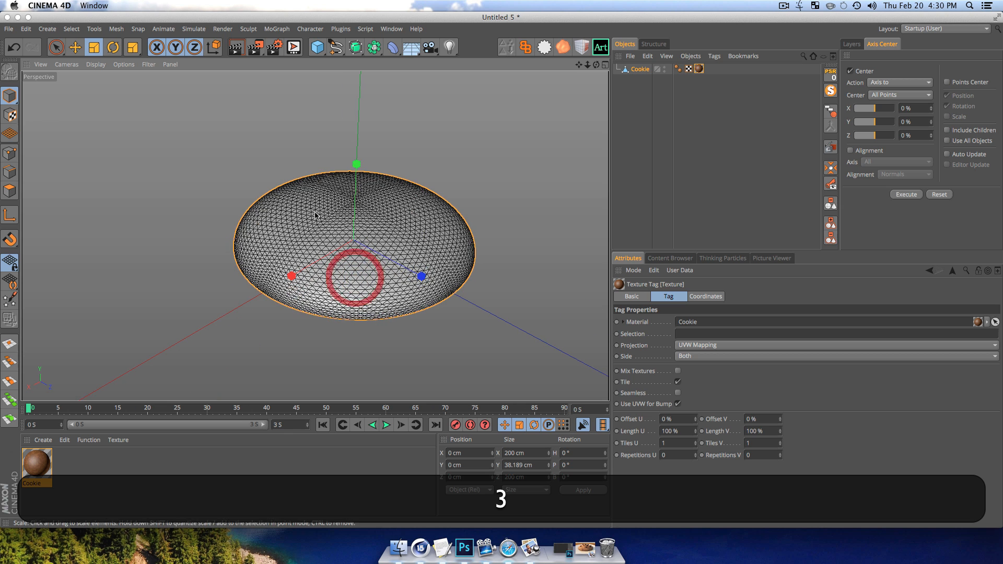
key("super+r")
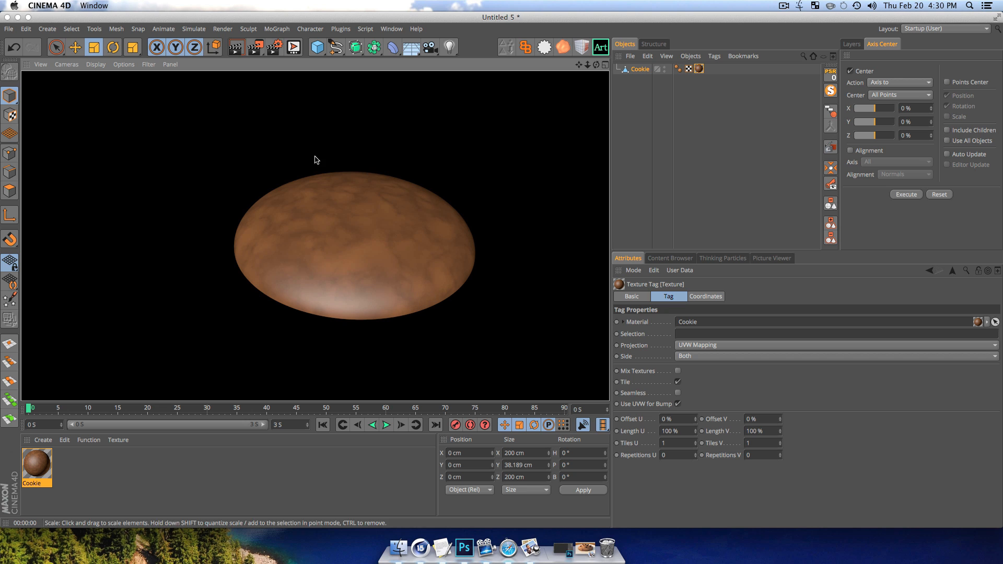
- Add a second Noise shader to the Cookie material's Layer shader and set its noise type to Electric
double_click(46, 469)
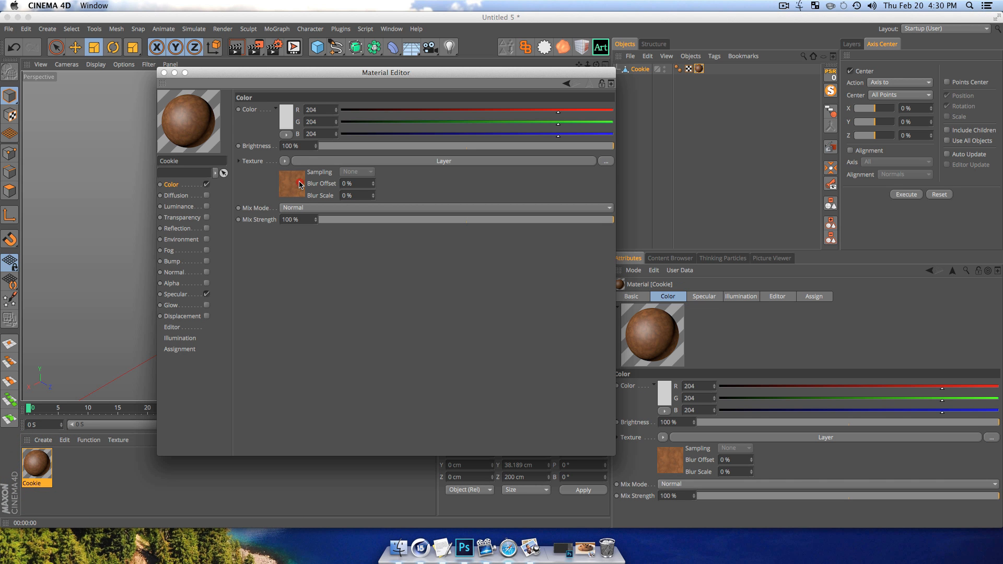
left_click(299, 187)
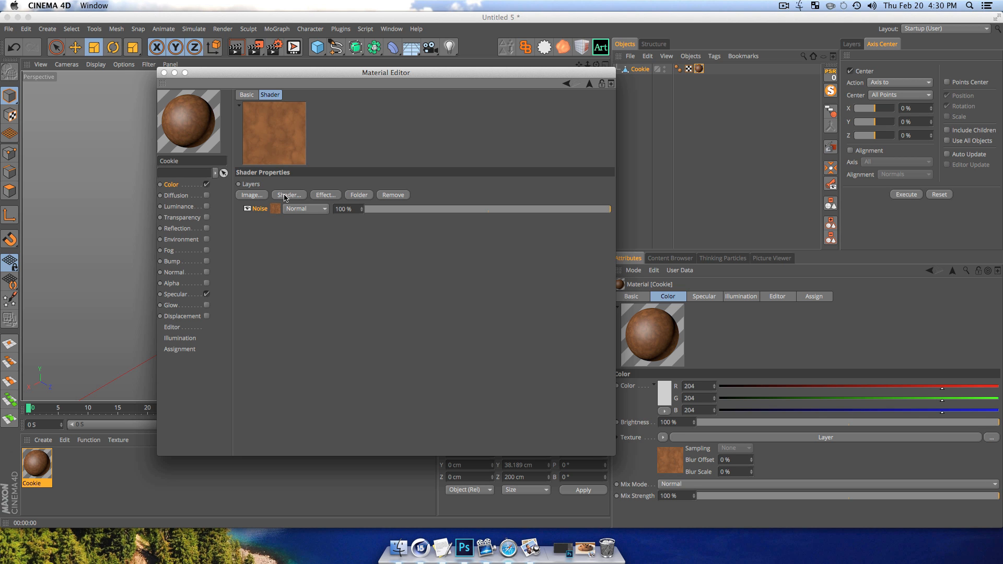
left_click(285, 196)
left_click(346, 262)
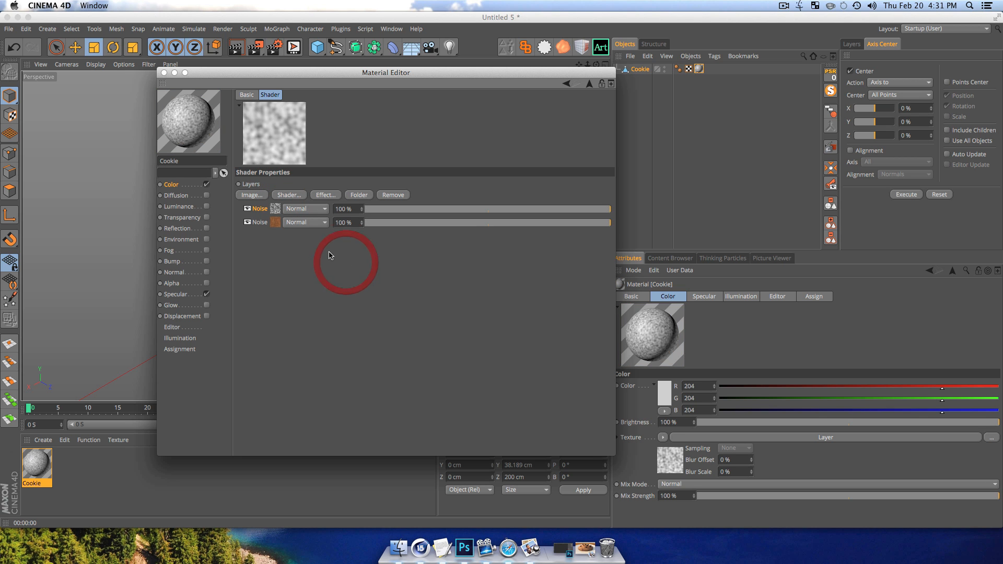
left_click(274, 209)
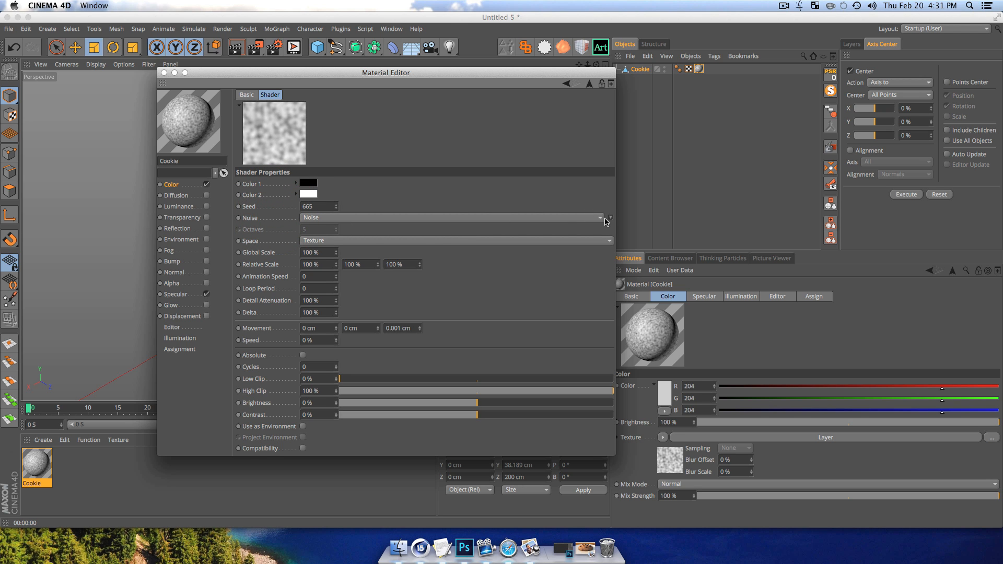
left_click(611, 218)
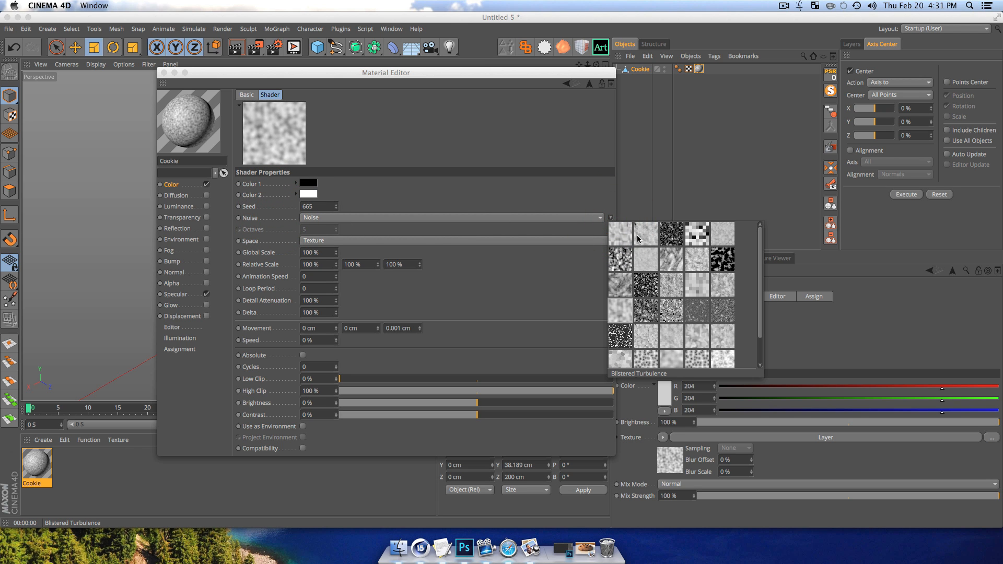
left_click(673, 260)
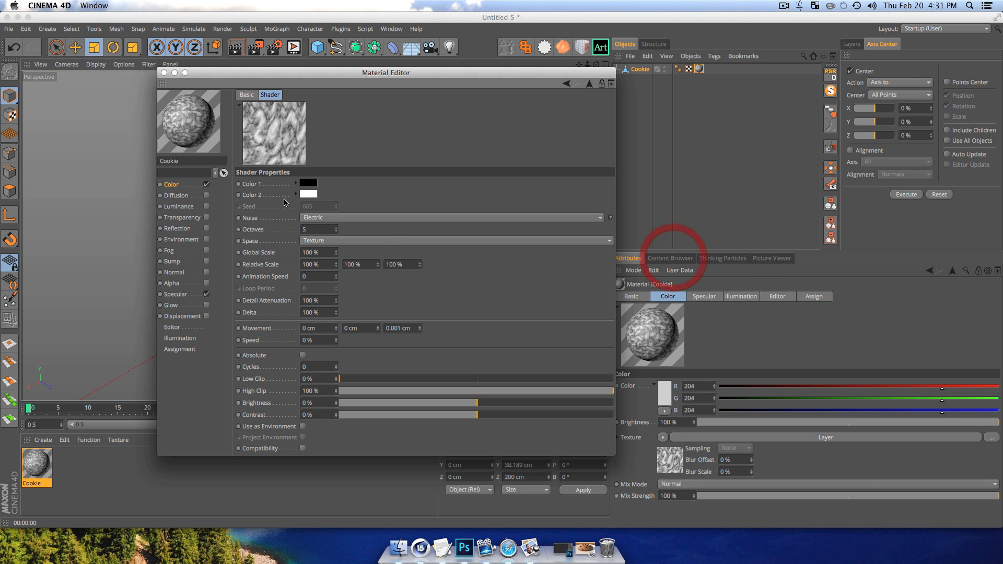
- Set the Electric noise's Color 1 to a light tan and Color 2 to a darker orange-brown
left_click(309, 182)
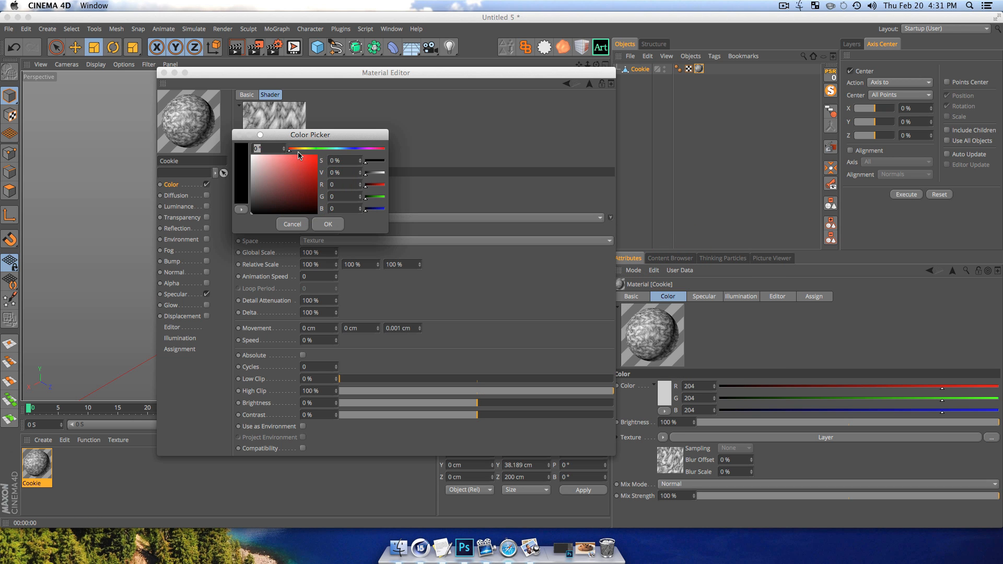
left_click(297, 150)
left_click(295, 176)
left_click_drag(295, 176, 286, 180)
left_click(328, 224)
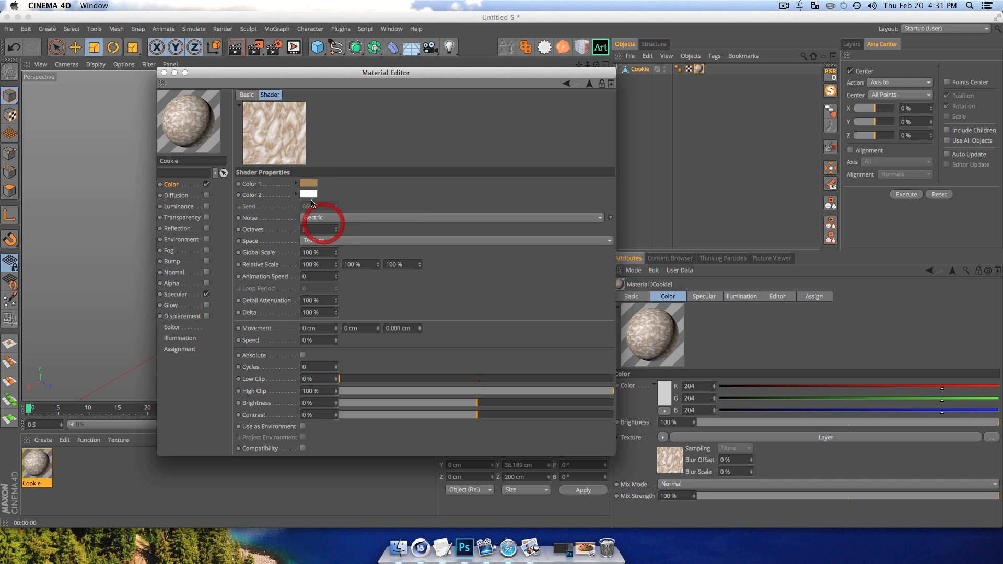
left_click(309, 195)
left_click(295, 163)
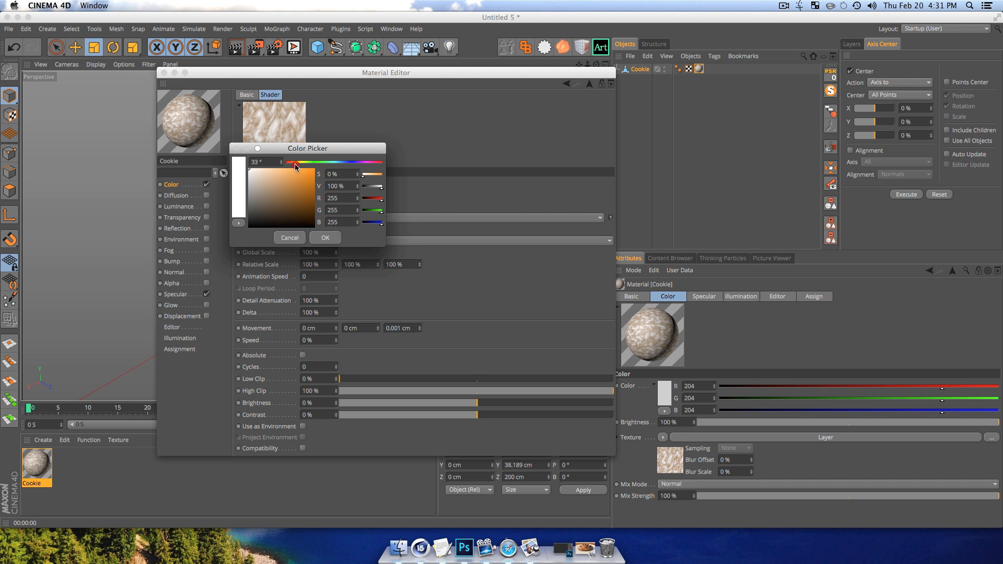
left_click(287, 200)
left_click_drag(287, 201, 292, 196)
left_click(325, 237)
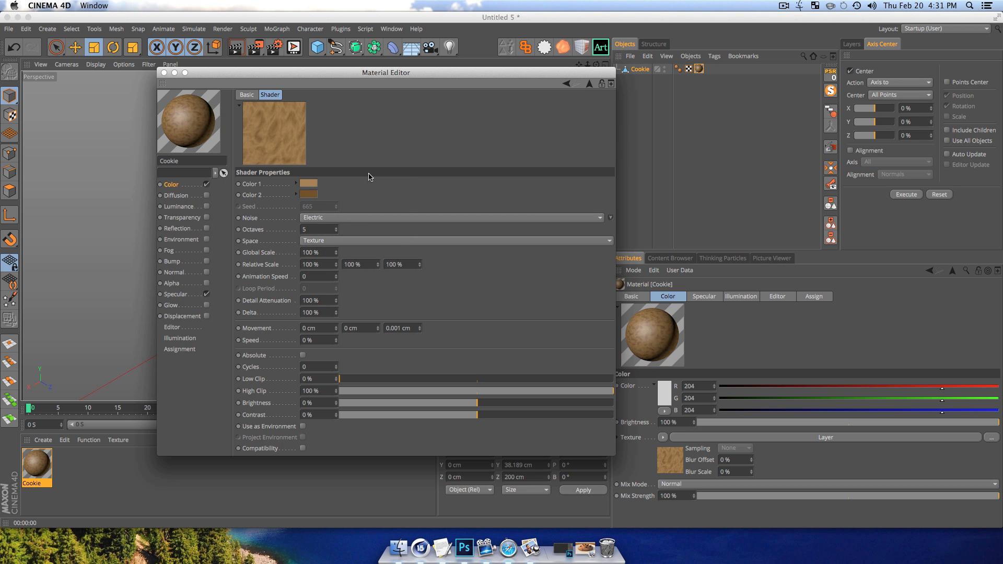
- Set the Electric noise's Global Scale to 550%
left_click(319, 258)
type("550")
key("Return")
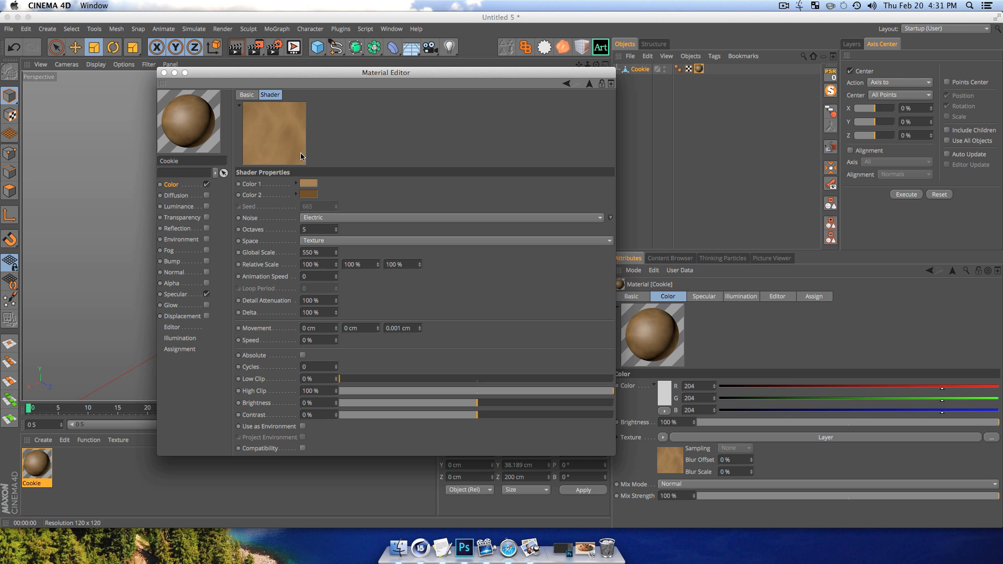
- Return to the material's Color channel, move the Material Editor clear of the cookie and render the view to check the texture
left_click(171, 185)
left_click_drag(248, 80, 607, 103)
key("super+r")
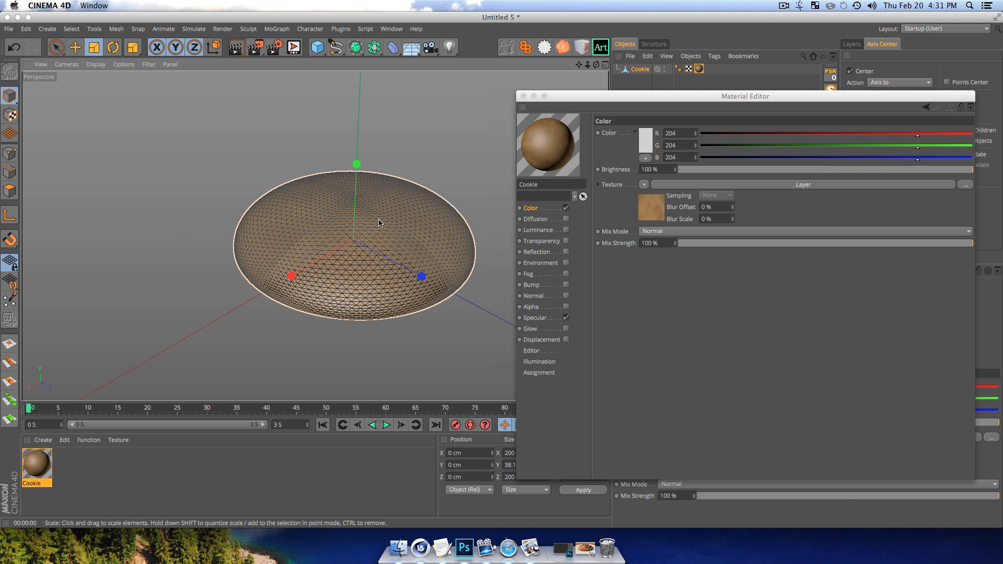
- Render the view, enable the Cookie material's Reflection channel and set its brightness to 4%
key("super+r")
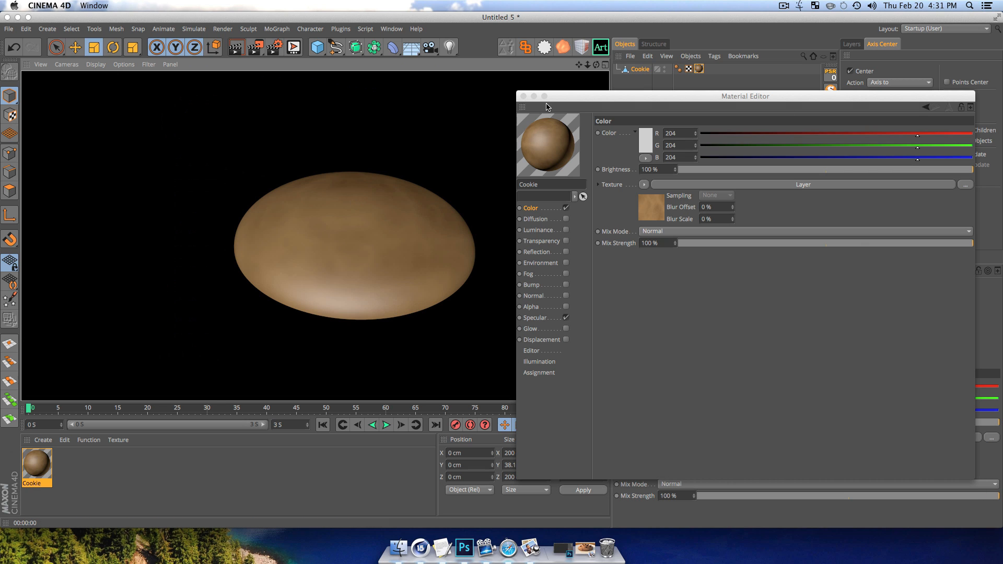
left_click(540, 230)
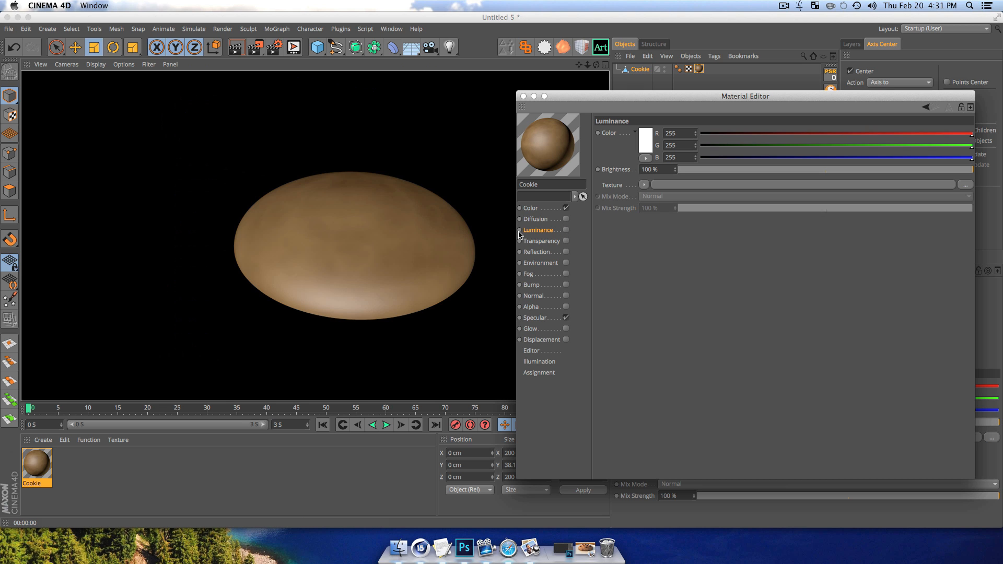
left_click(536, 252)
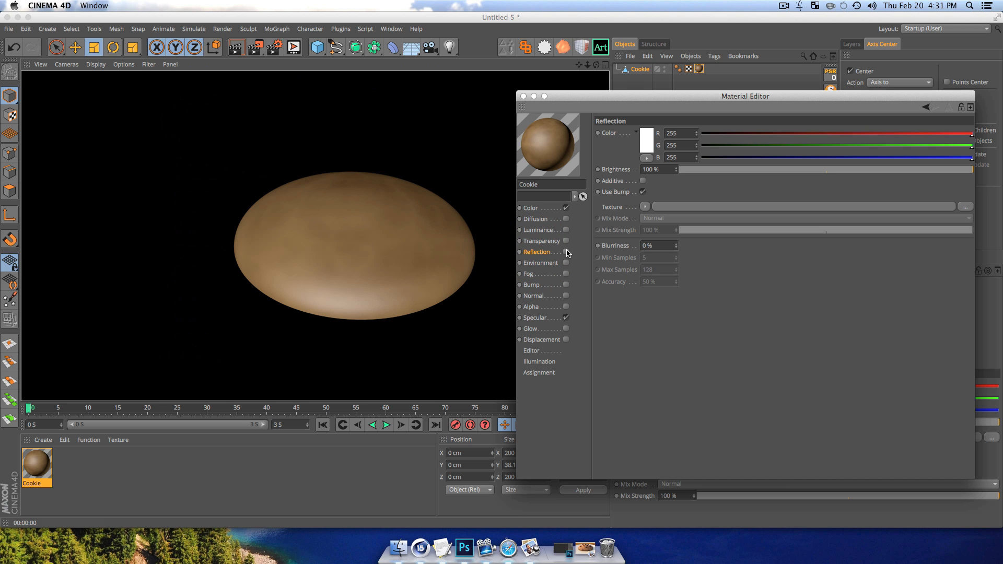
left_click(567, 252)
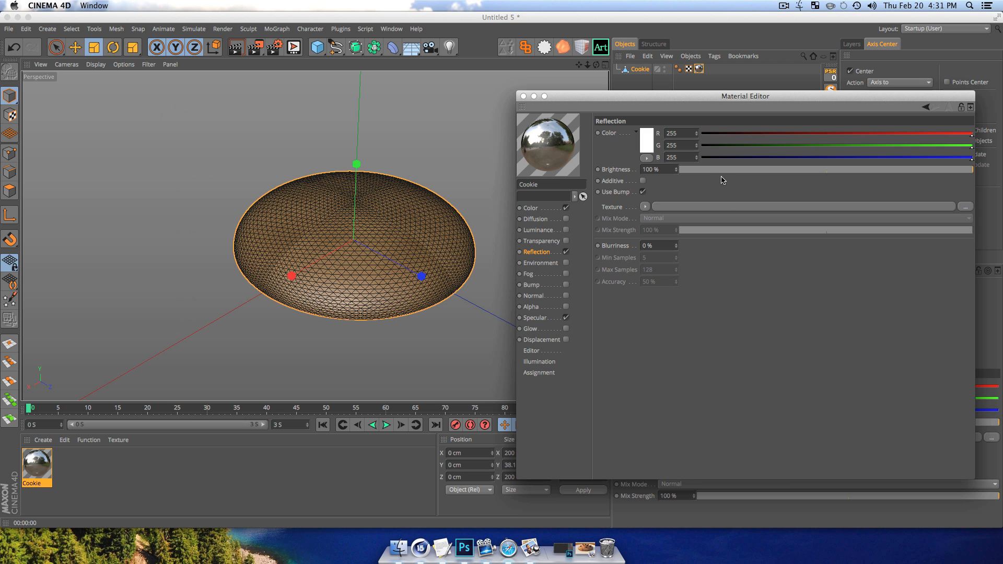
left_click_drag(699, 172, 690, 172)
left_click(693, 173)
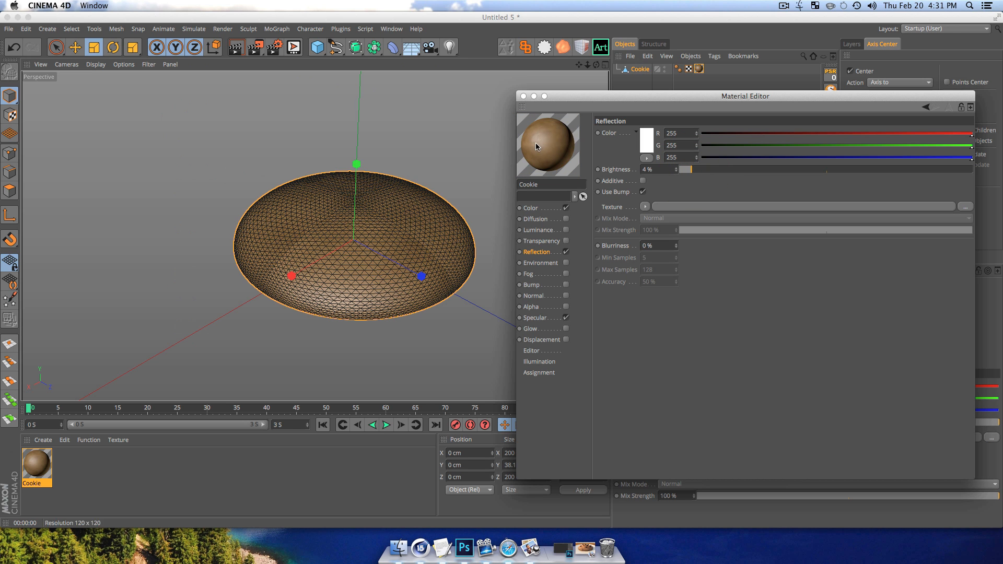
- Enable the Cookie material's Bump channel and turn off its Specular channel
left_click(536, 284)
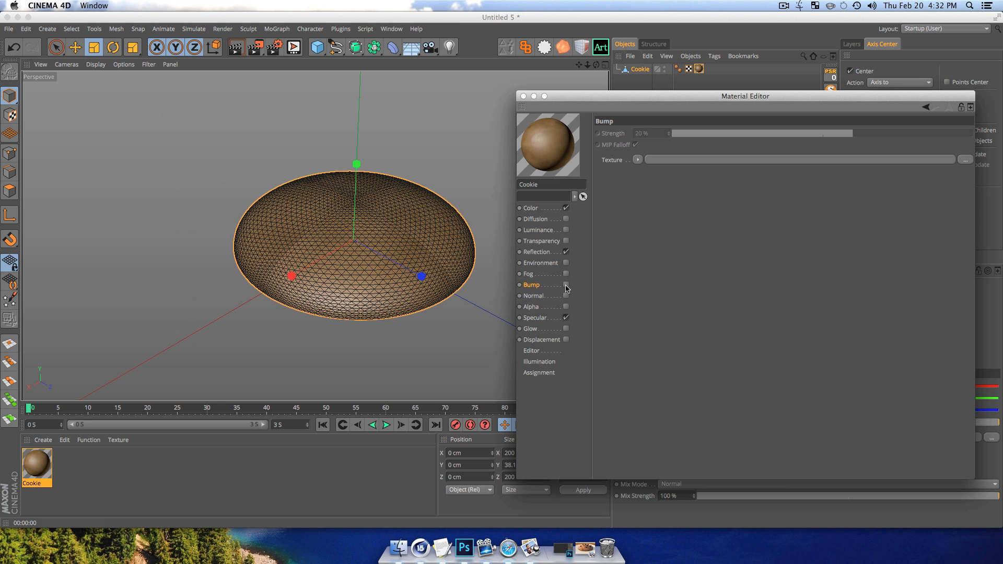
left_click(566, 286)
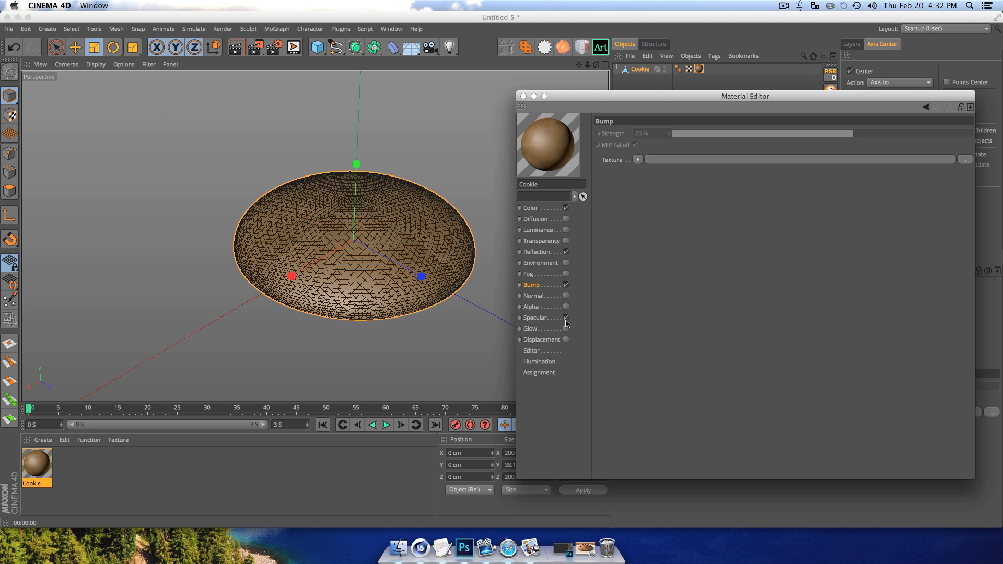
left_click(566, 318)
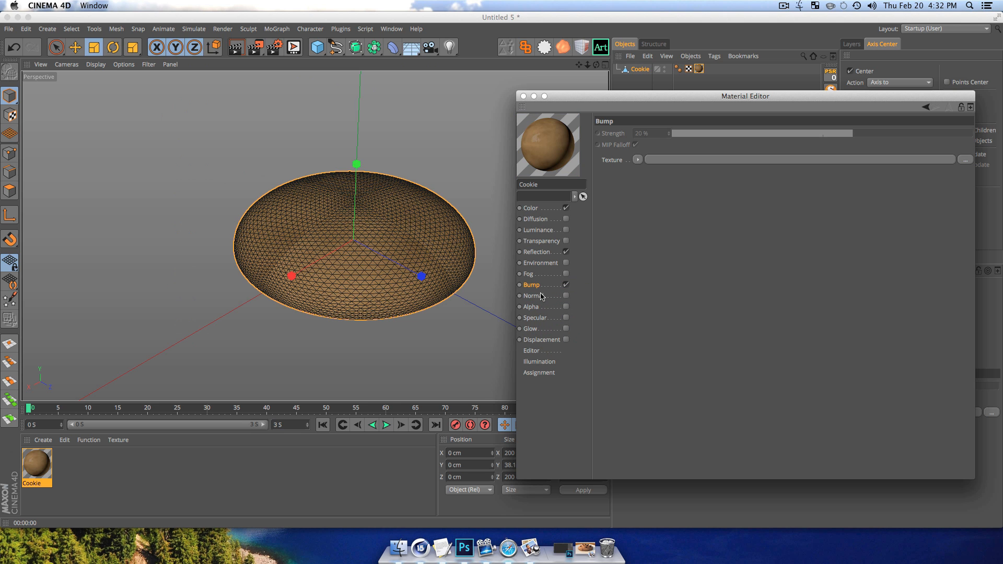
- Load a Layer shader as the Bump texture and raise the bump strength to 100%
left_click(638, 160)
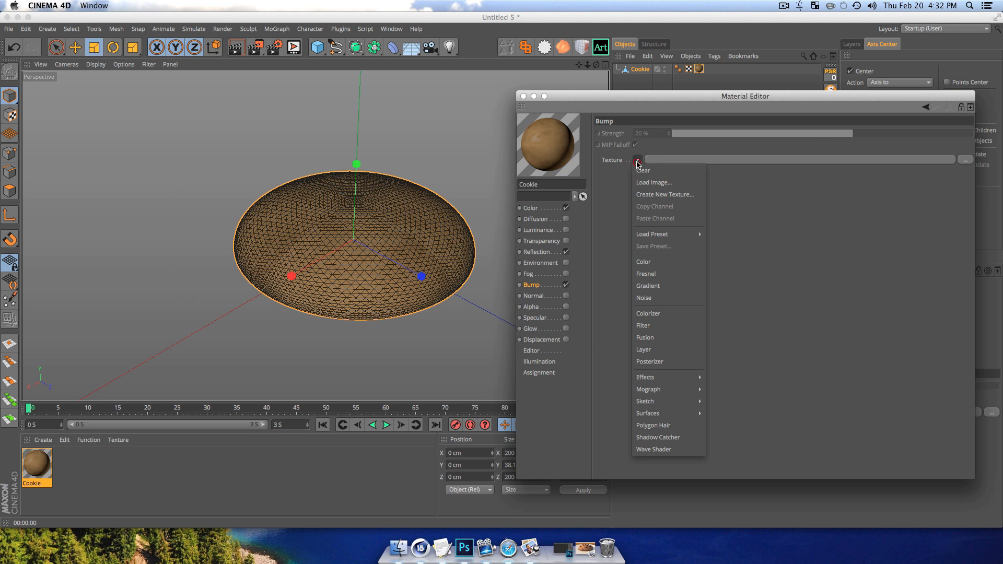
left_click(660, 349)
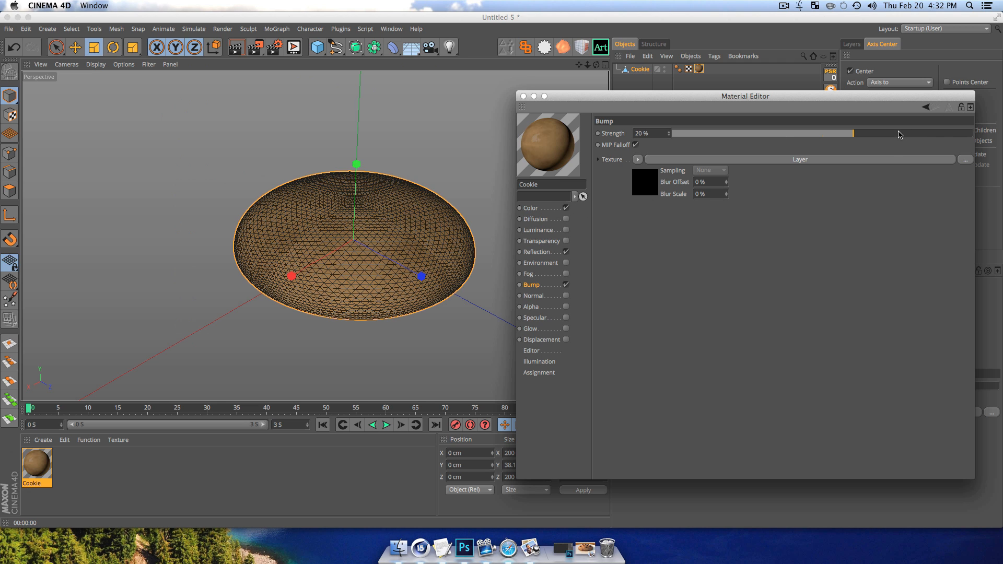
left_click_drag(903, 135, 997, 133)
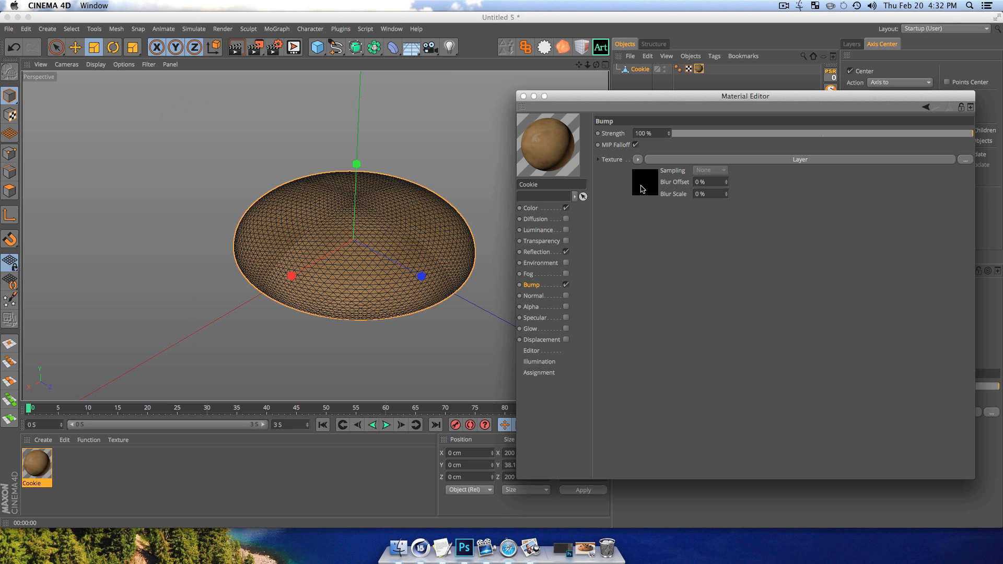
- Add a Noise shader to the Bump channel's Layer shader, set its noise type to Stupl and render the view
left_click(642, 189)
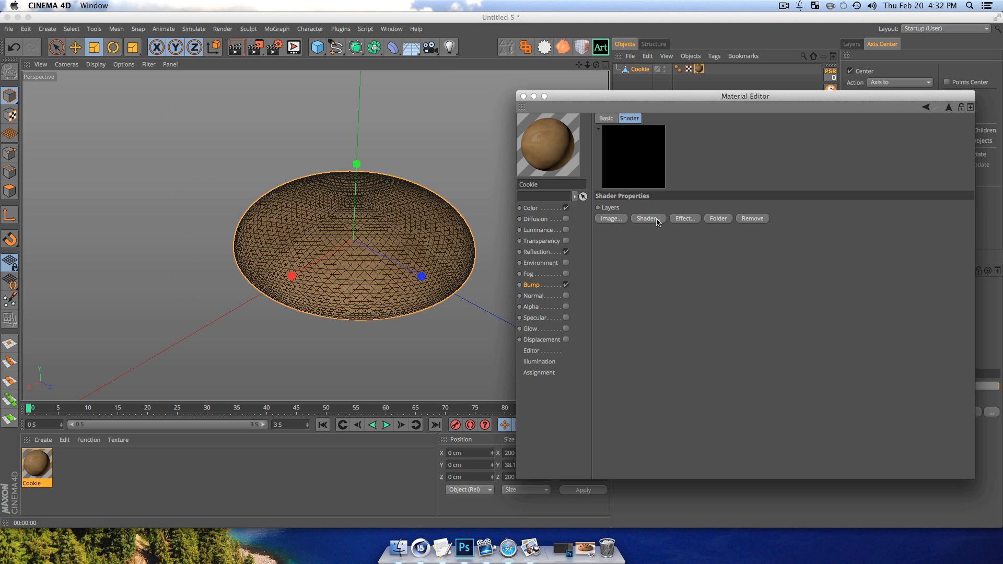
left_click(657, 221)
left_click(695, 282)
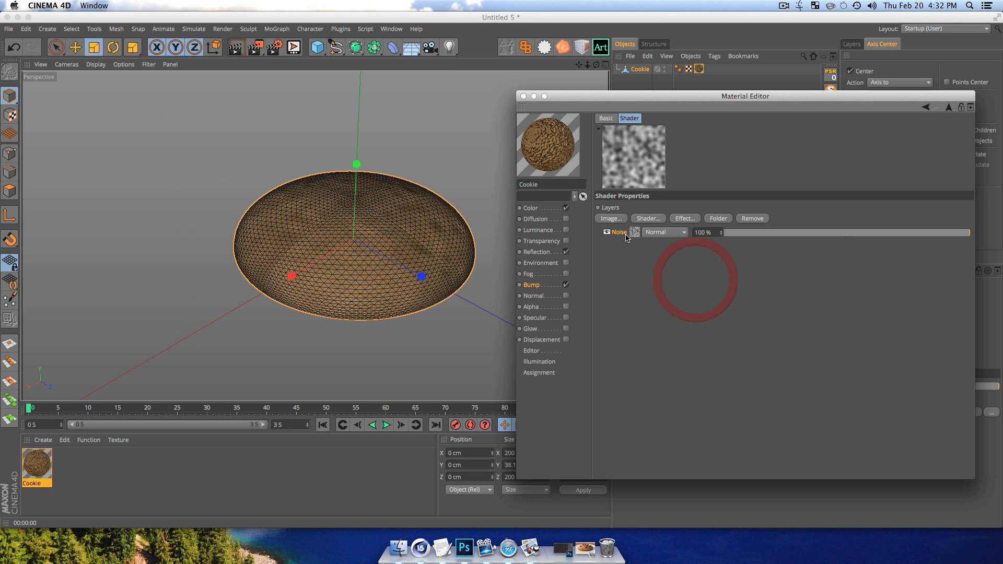
left_click(636, 234)
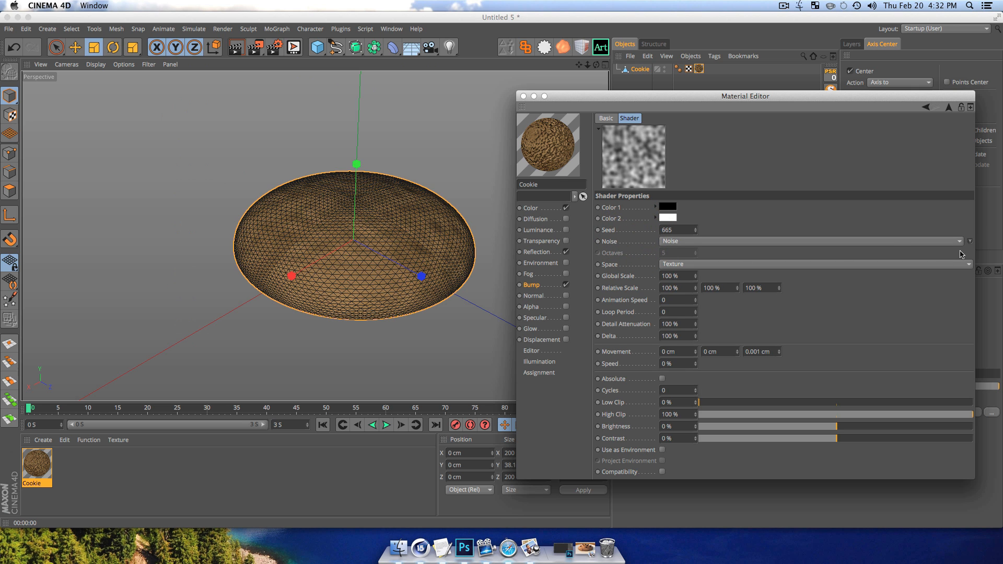
left_click(971, 242)
scroll(889, 366, "down", 1)
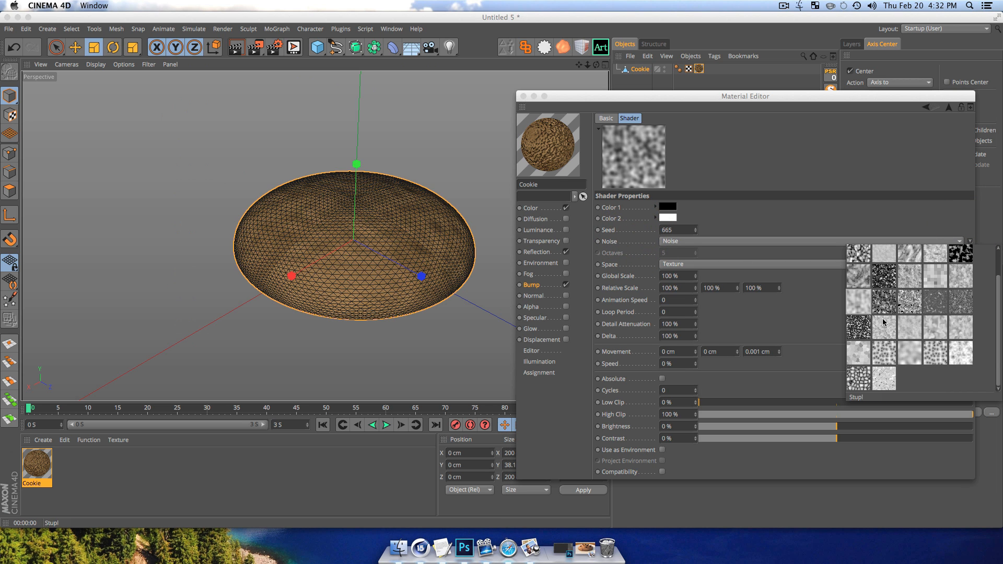
left_click(886, 337)
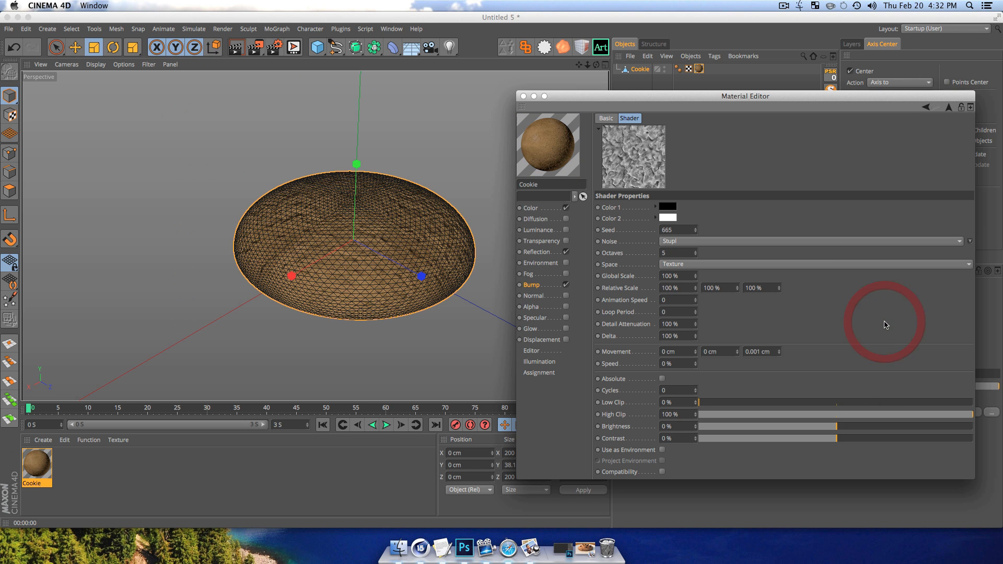
key("super+r")
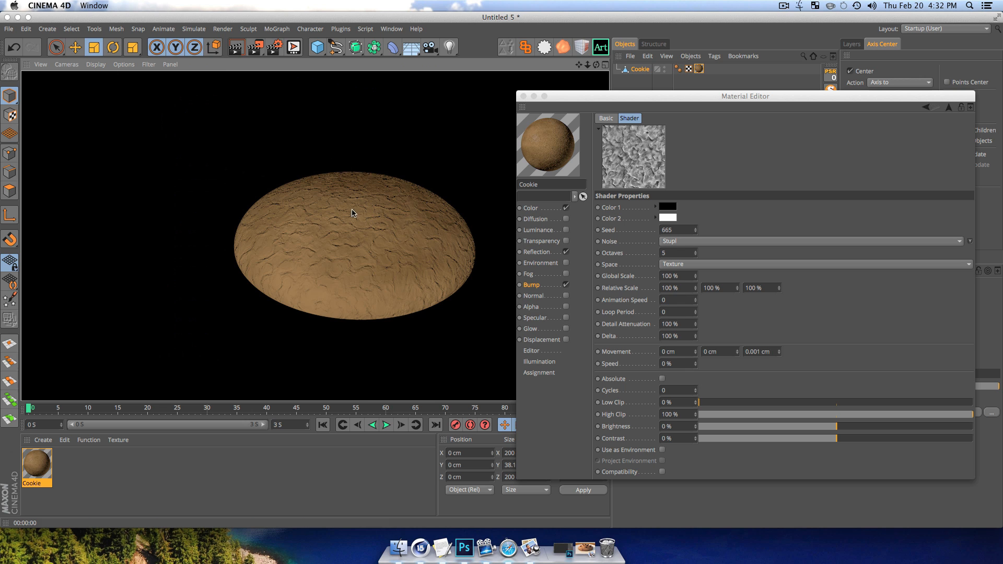
- Set the Stupl noise's Global Scale to 650% and render the view
left_click_drag(679, 278, 586, 262)
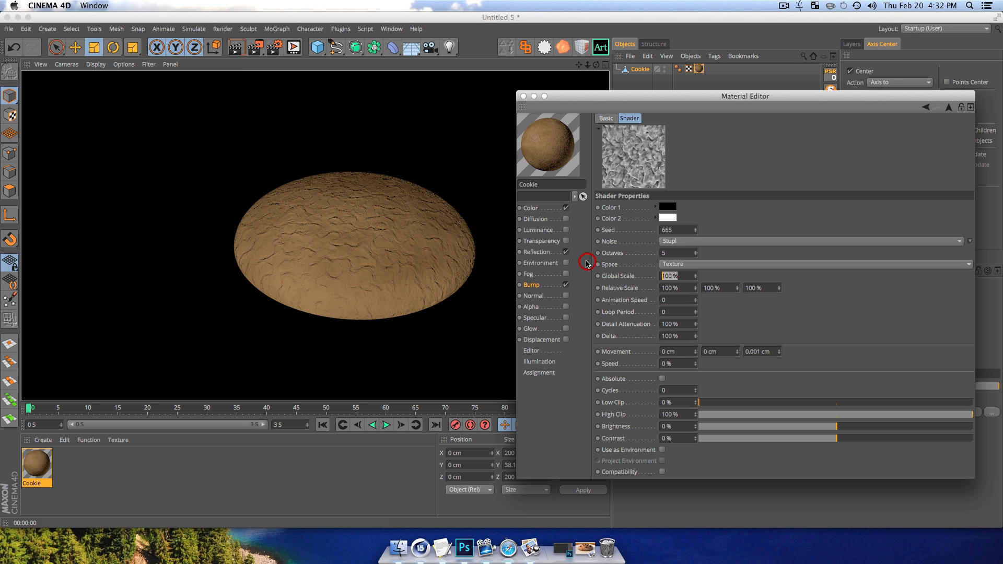
type("650")
key("Return")
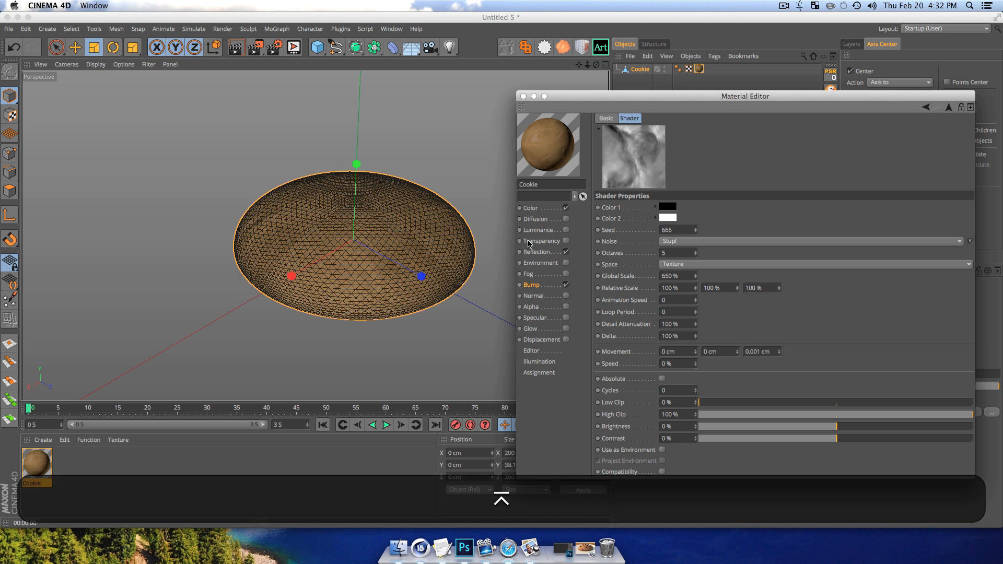
key("super+r")
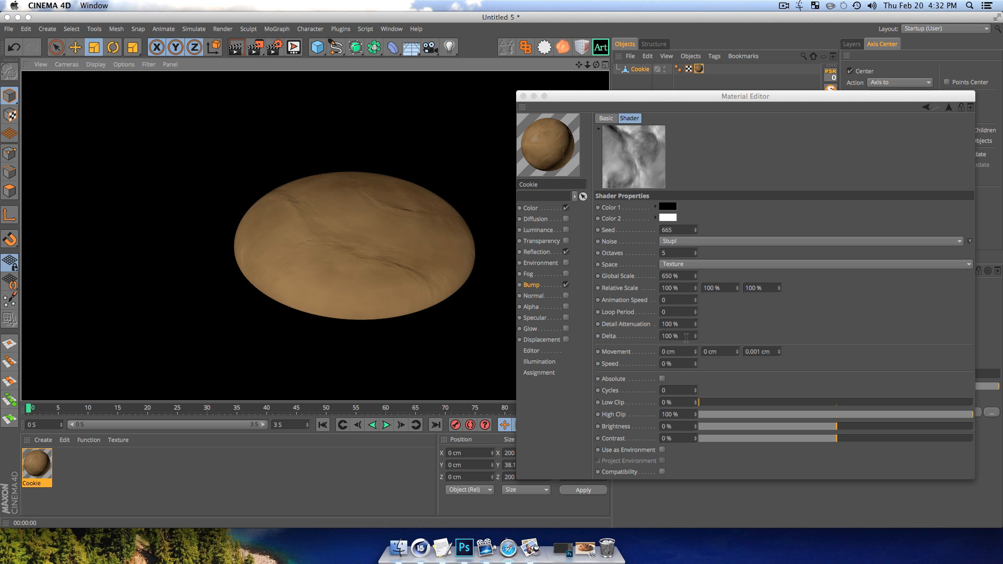
- Set the Stupl noise's Delta to 240% and render the view to check the bumps
left_click(686, 337)
type("2")
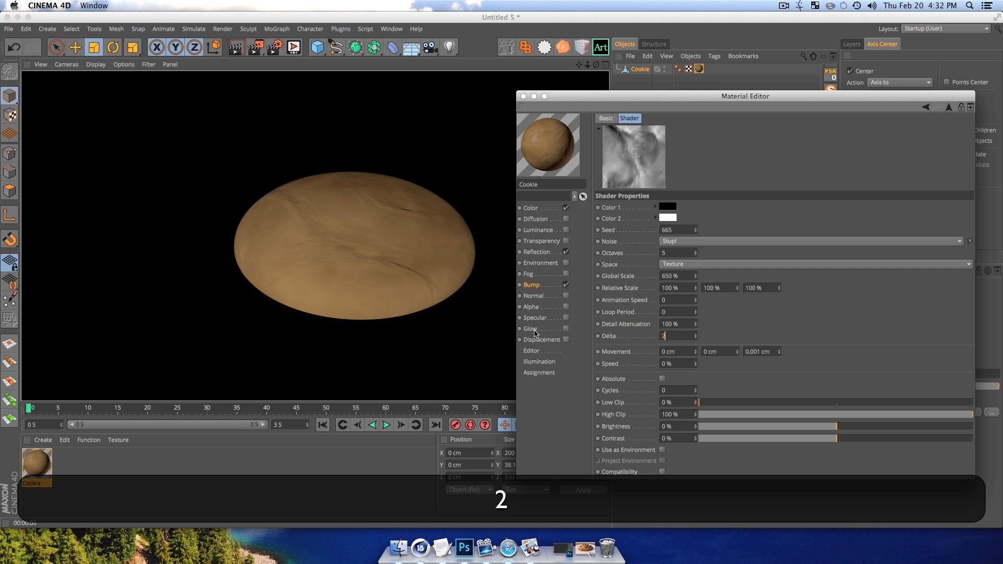
type("40")
key("Return")
key("super+r")
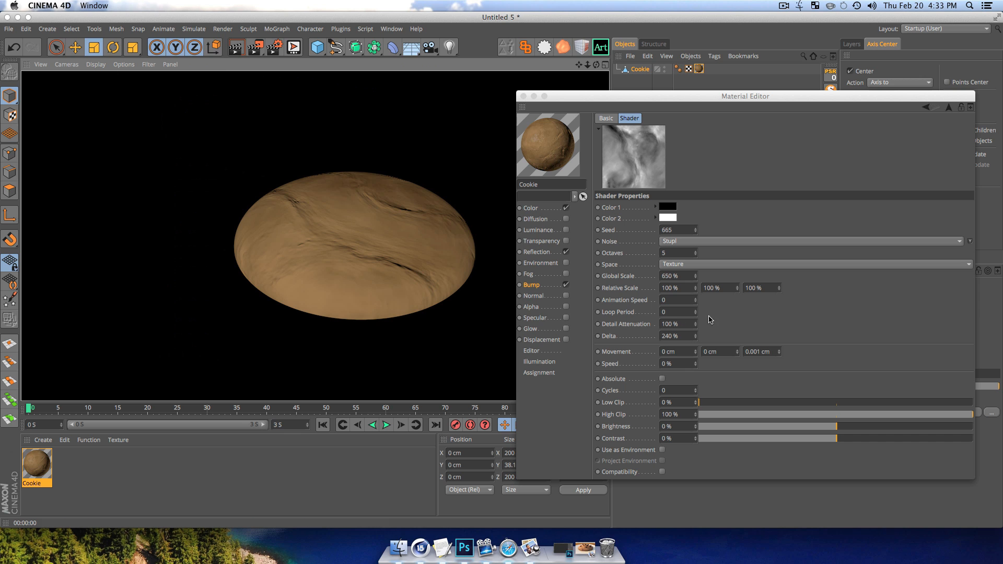
- Add a second Noise shader to the Bump channel's Layer shader, set its type to Blistered Turbulence and render the view
left_click(531, 286)
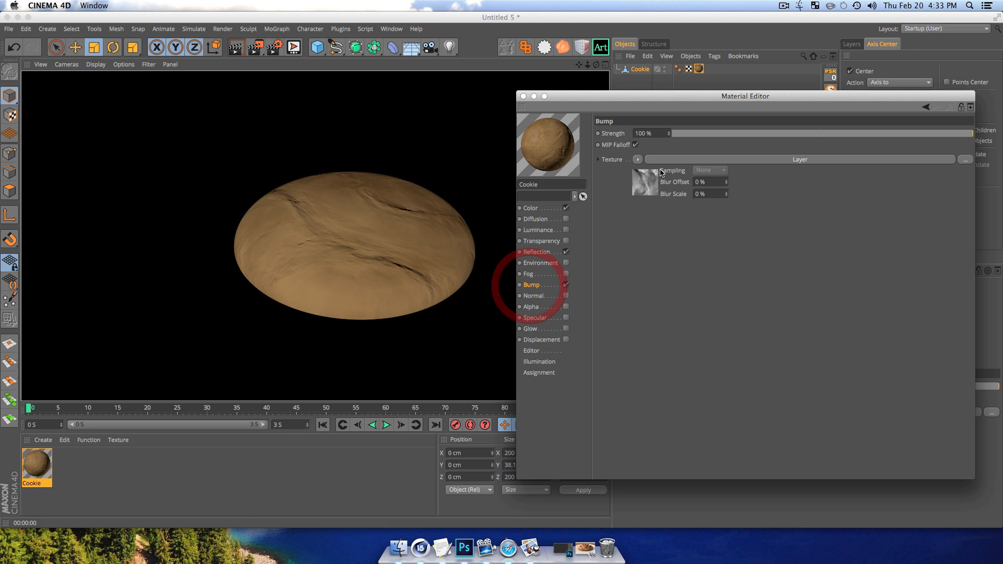
left_click(646, 183)
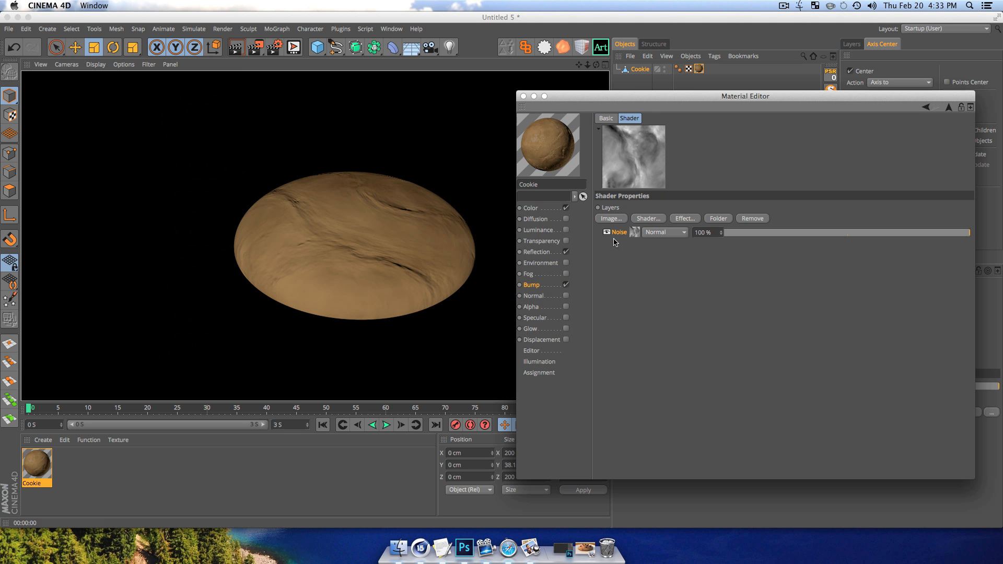
left_click(648, 220)
left_click(691, 281)
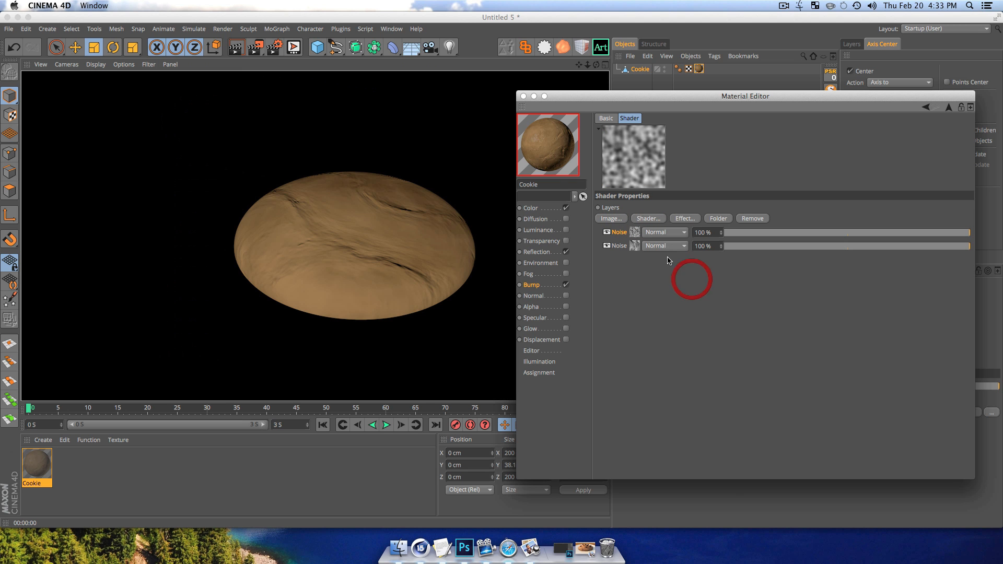
left_click(635, 234)
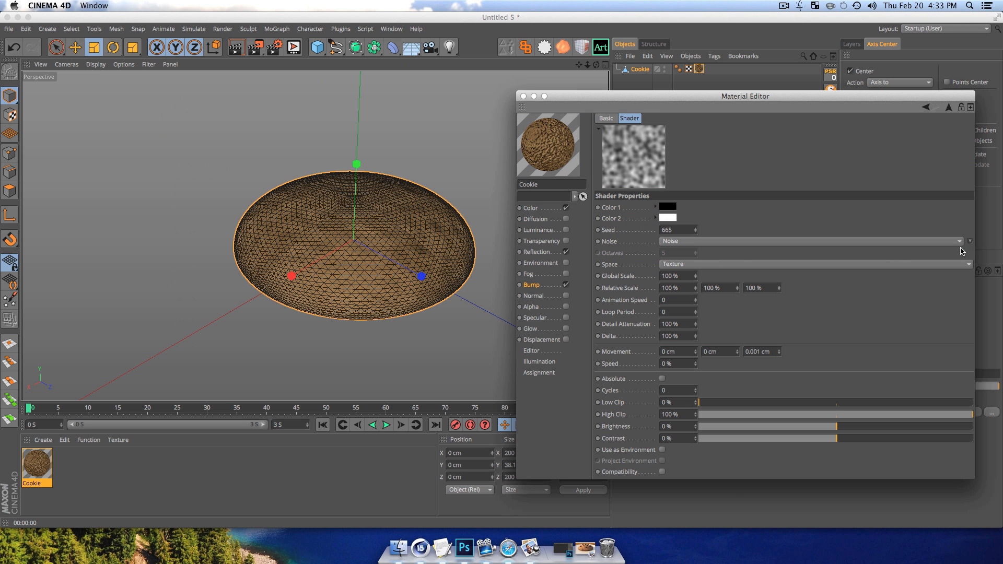
left_click(969, 242)
left_click(969, 241)
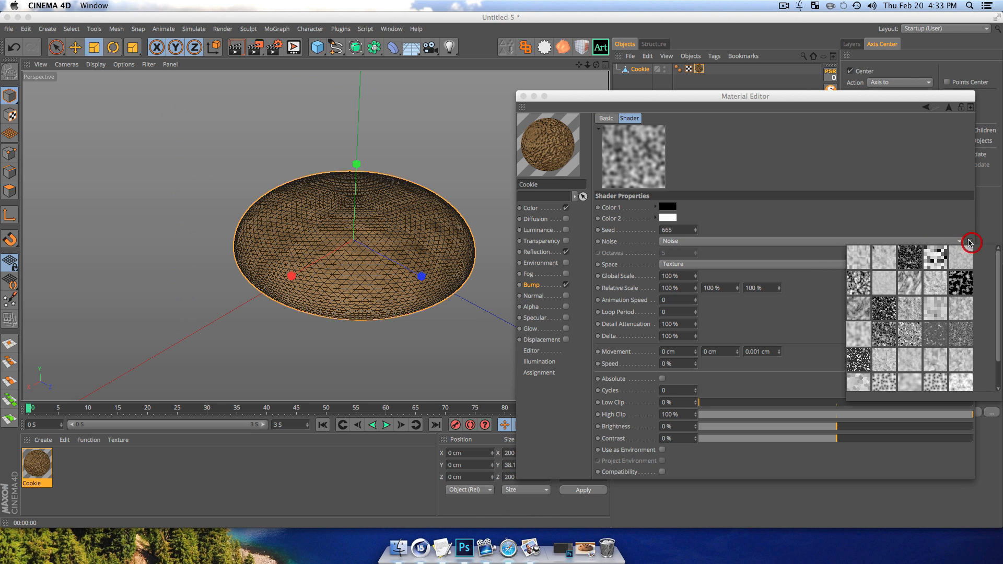
left_click(883, 258)
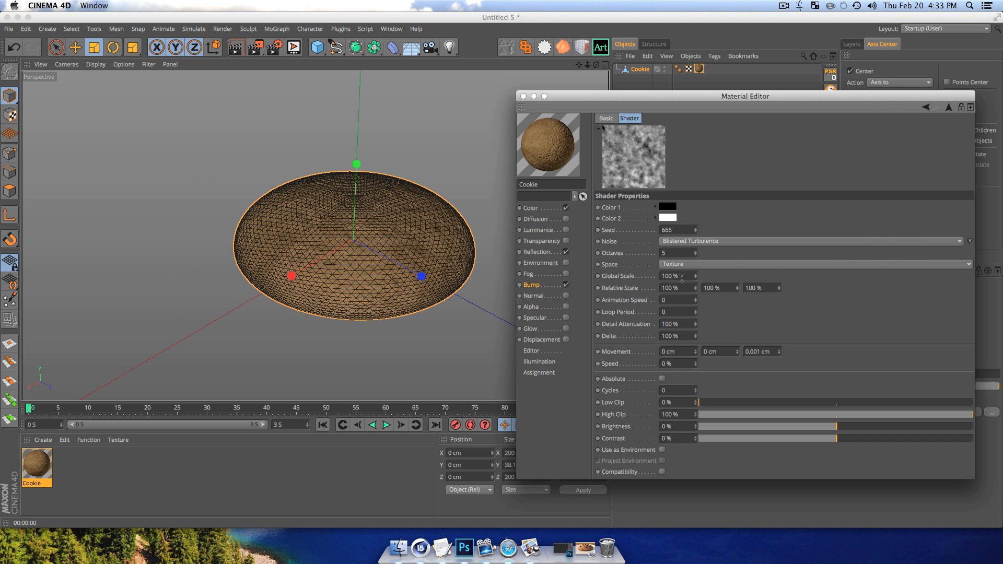
key("super+r")
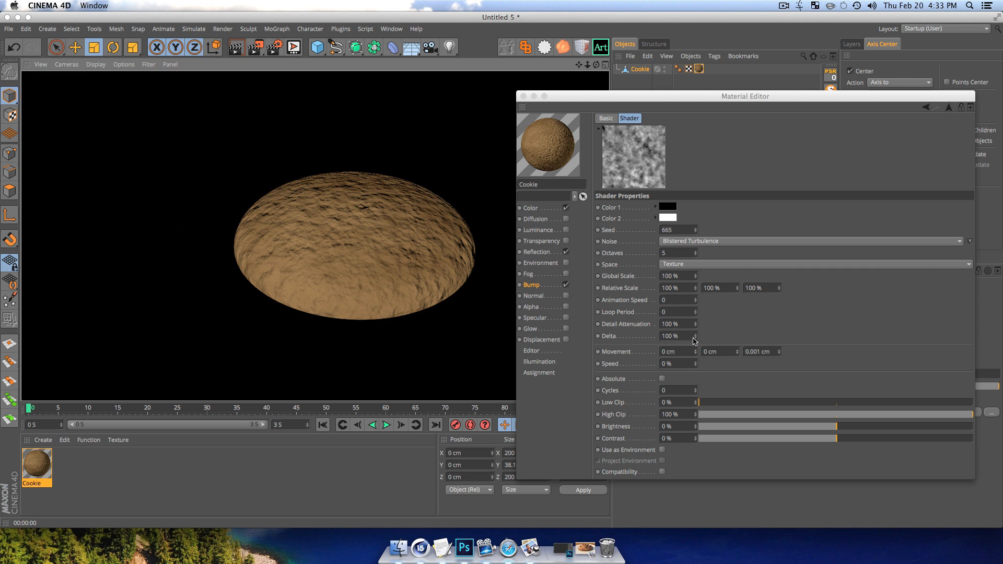
- Set the Blistered Turbulence noise's Delta to 60% and render the view
left_click(612, 333)
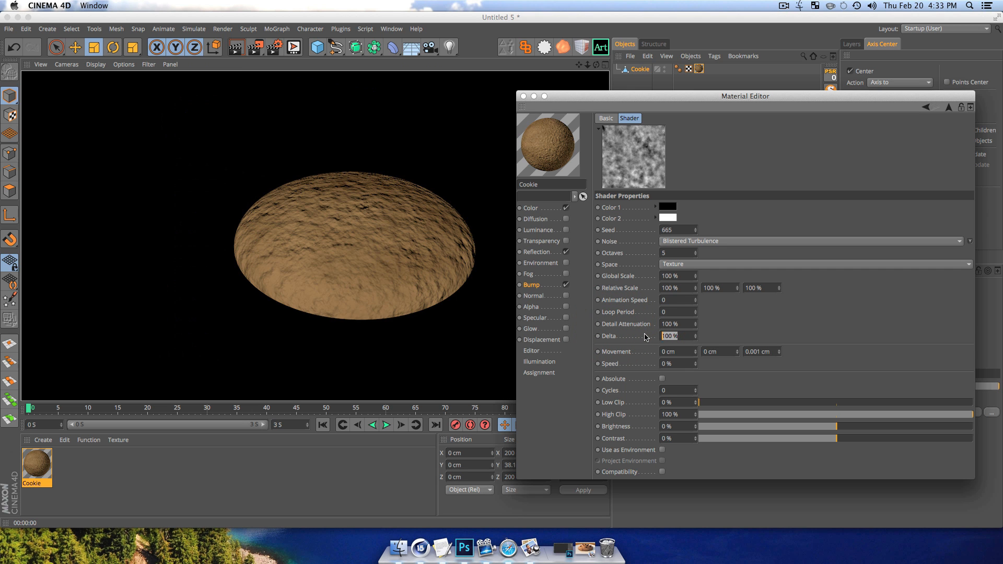
type("60")
key("Return")
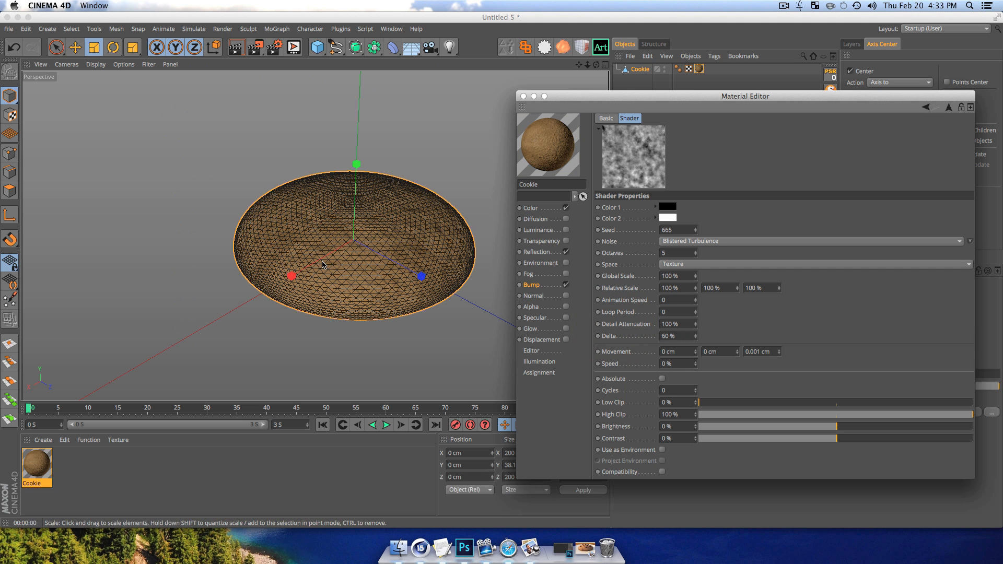
key("super+r")
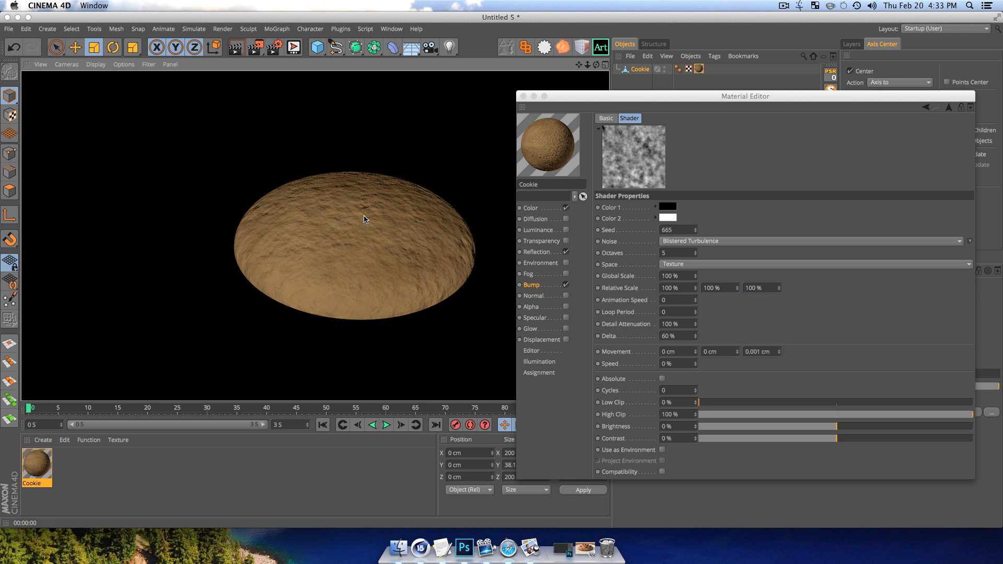
- In the Bump channel's Layer shader, set the Blistered Turbulence layer's opacity to 35% and render the view
left_click(531, 285)
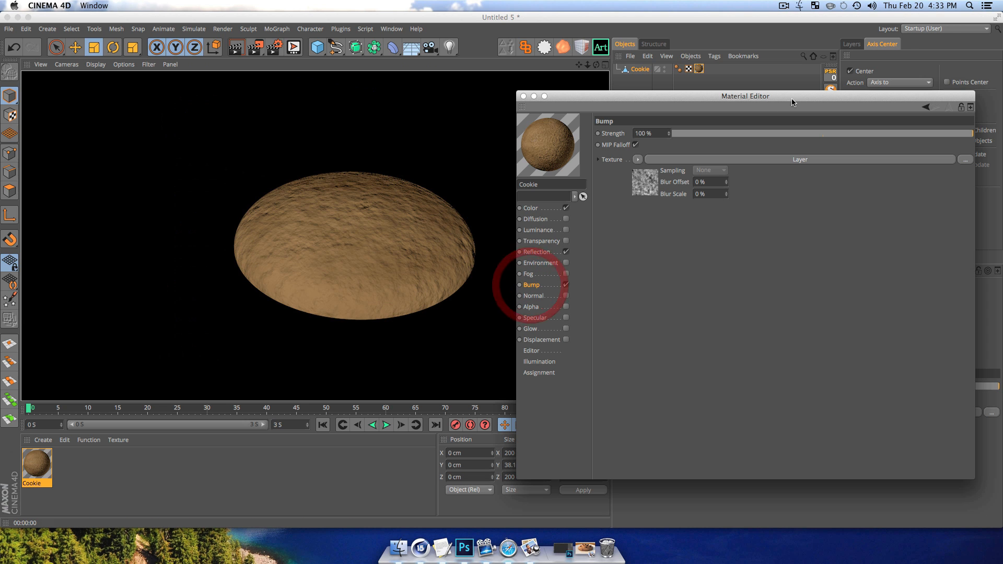
left_click(642, 183)
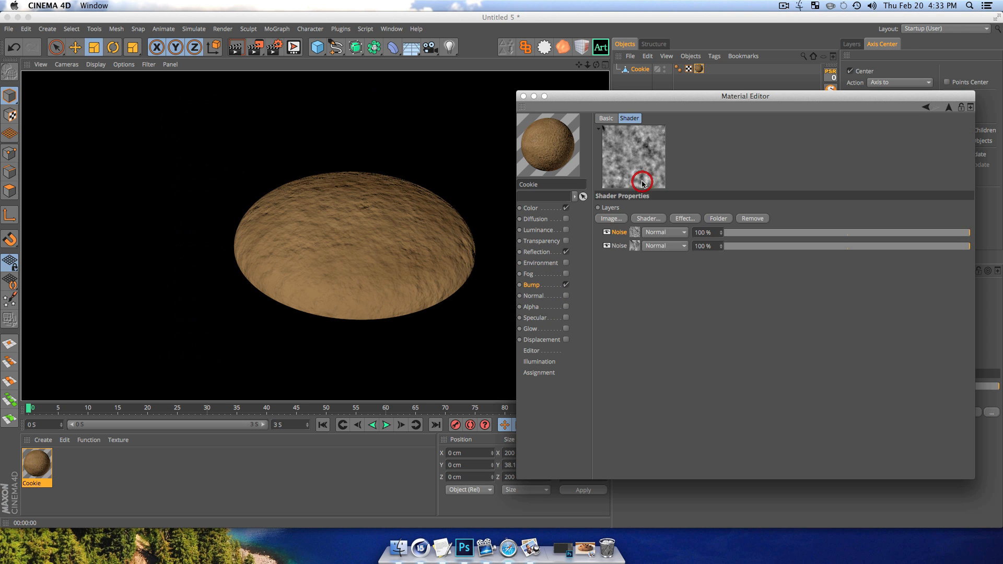
left_click(705, 232)
type("35")
key("Return")
key("super+r")
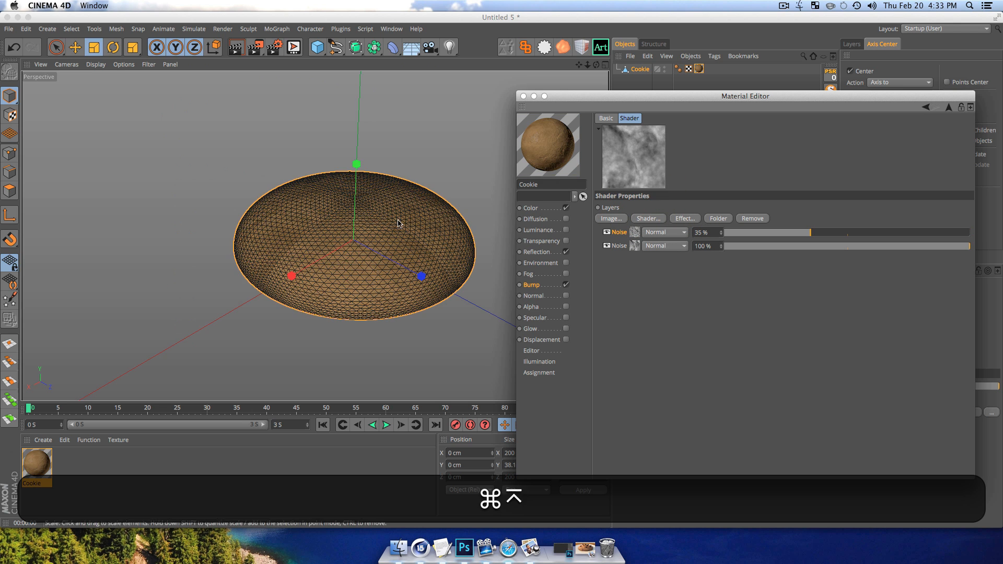
- Render the view to check the bumps, close the Material Editor and select the Cookie object
key("super+r")
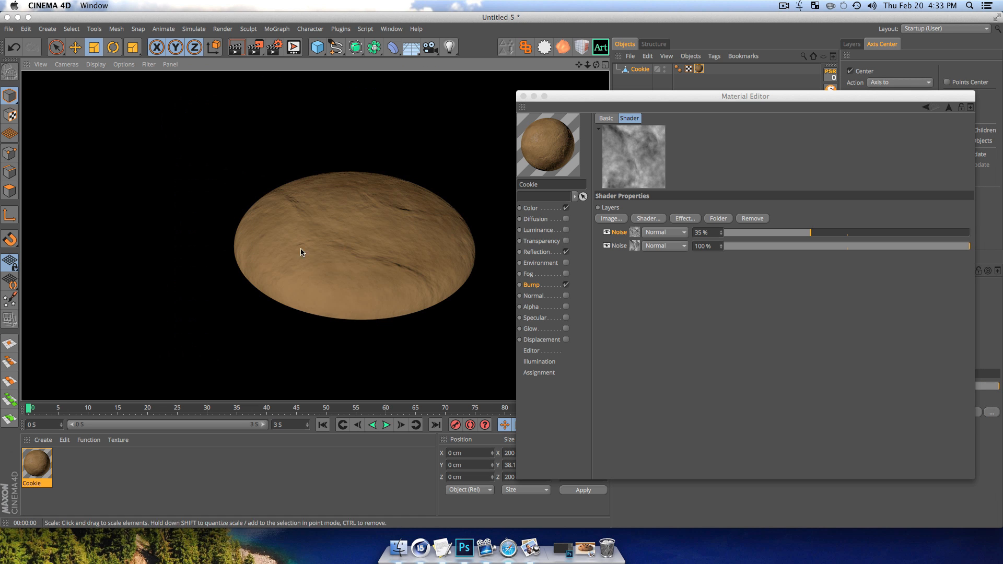
key("3")
left_click_drag(291, 251, 251, 198)
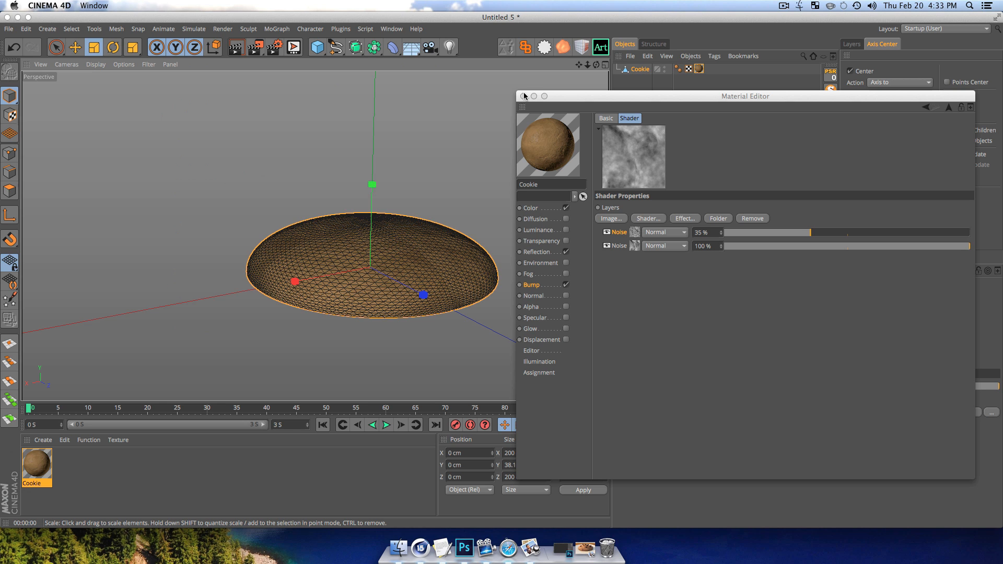
left_click(524, 96)
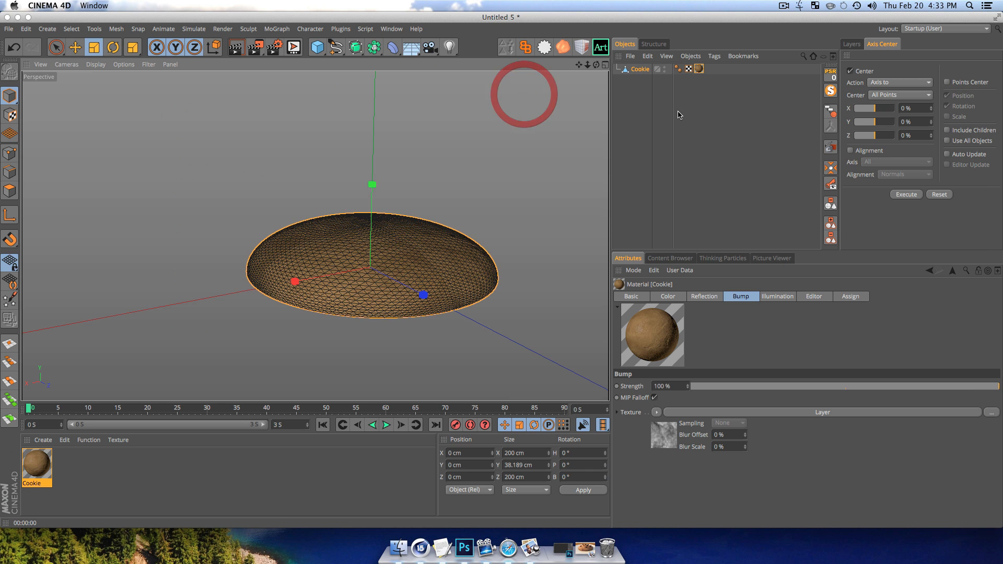
left_click(640, 69)
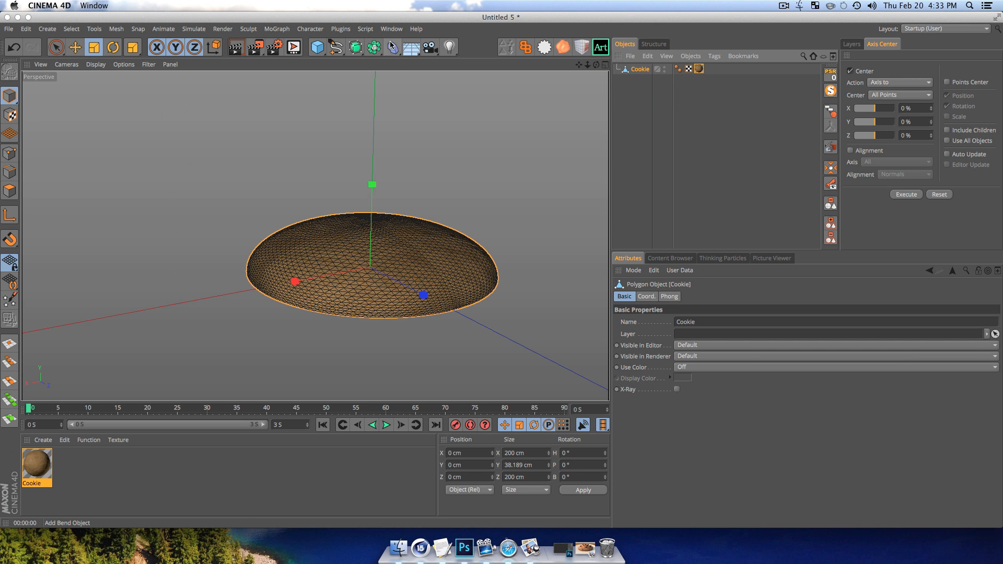
left_click_drag(391, 43, 444, 171, "alt")
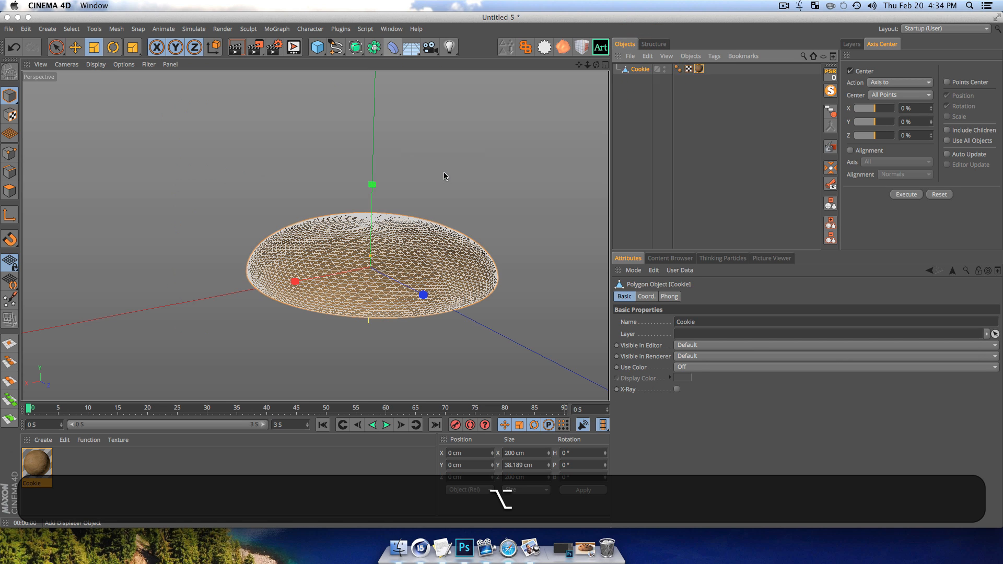
left_click(657, 99)
key("super+z")
key("super+z")
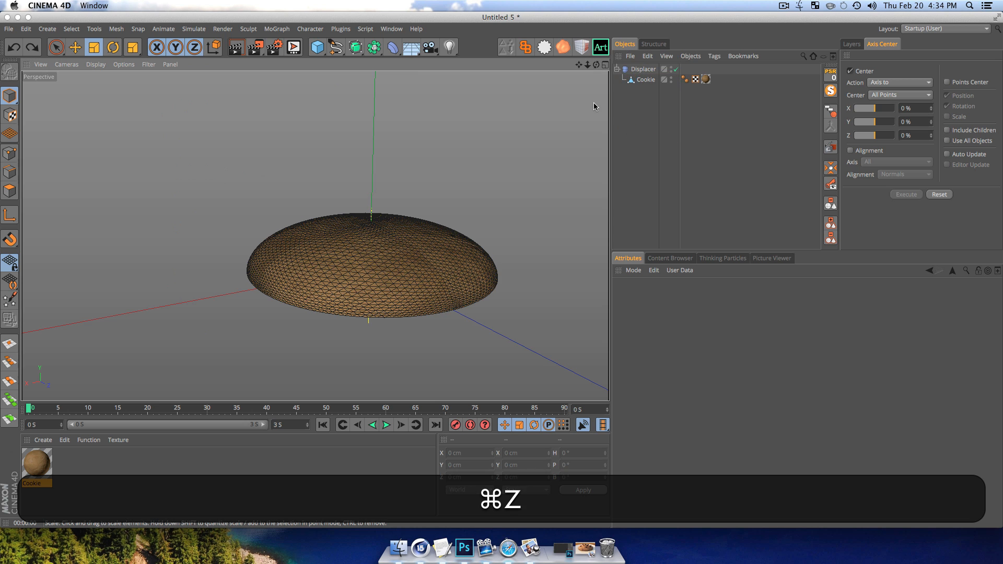
- Add a Displacer deformer as a child of the Cookie object and load a Noise shader into it
left_click_drag(399, 46, 444, 173, "shift")
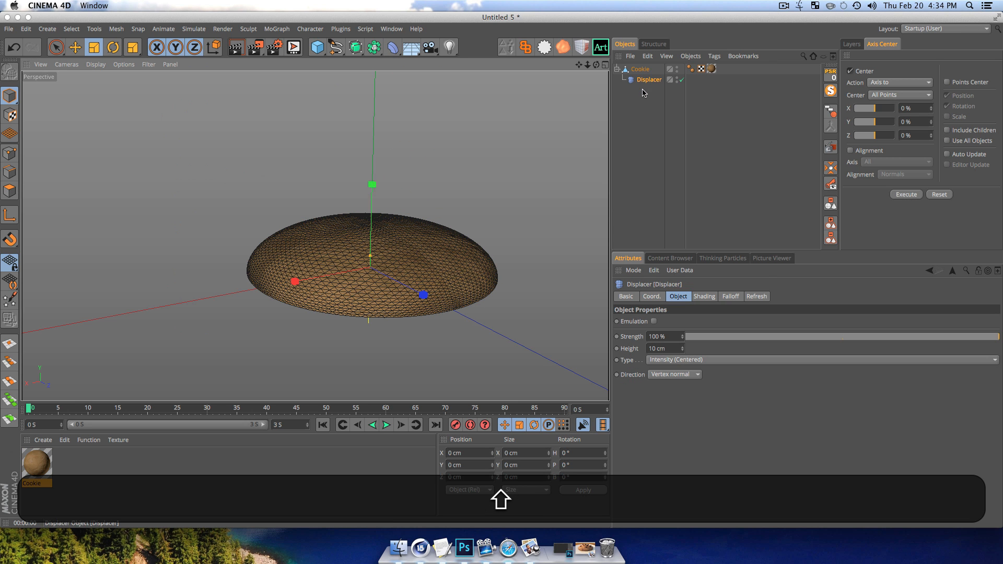
left_click(704, 297)
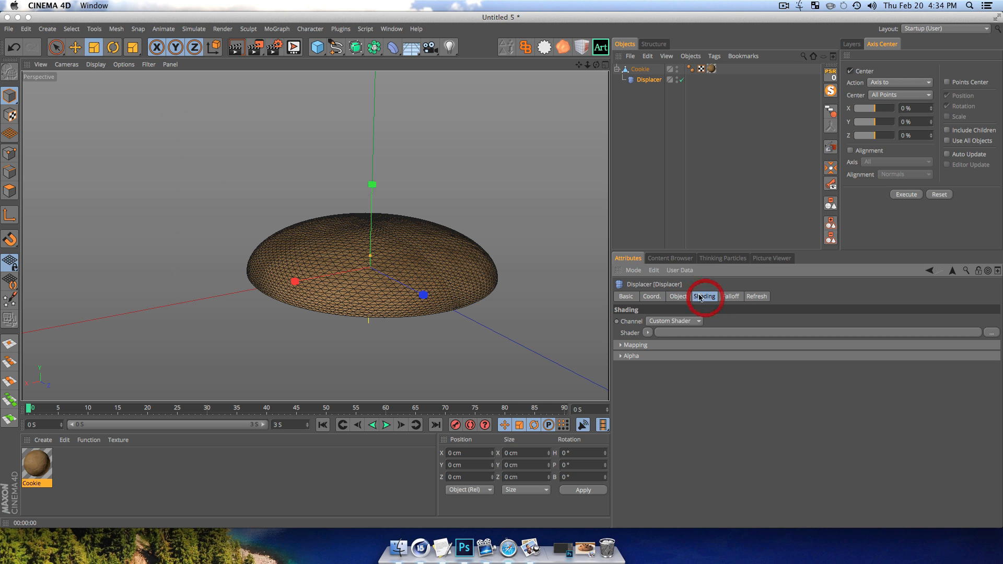
left_click(649, 333)
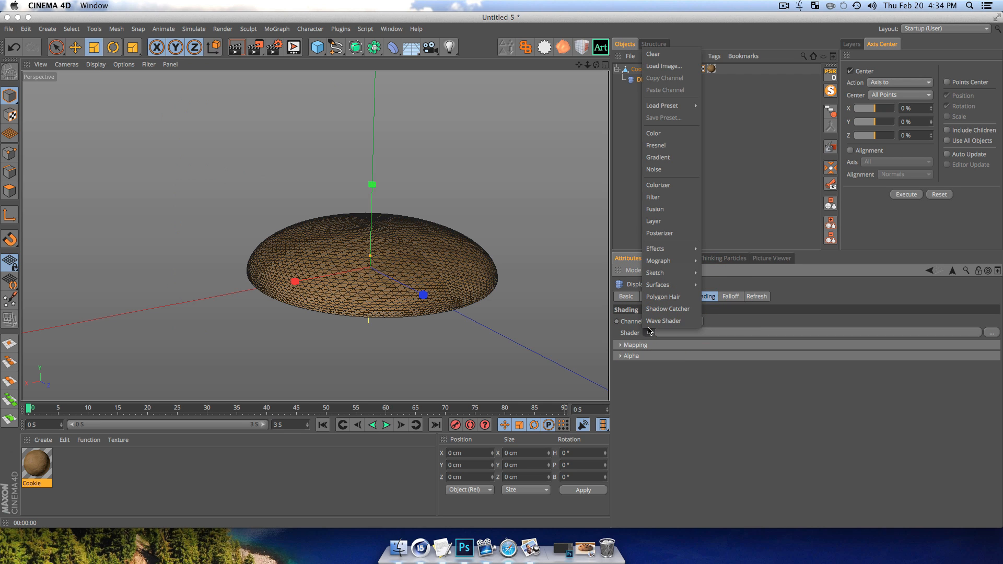
left_click(654, 170)
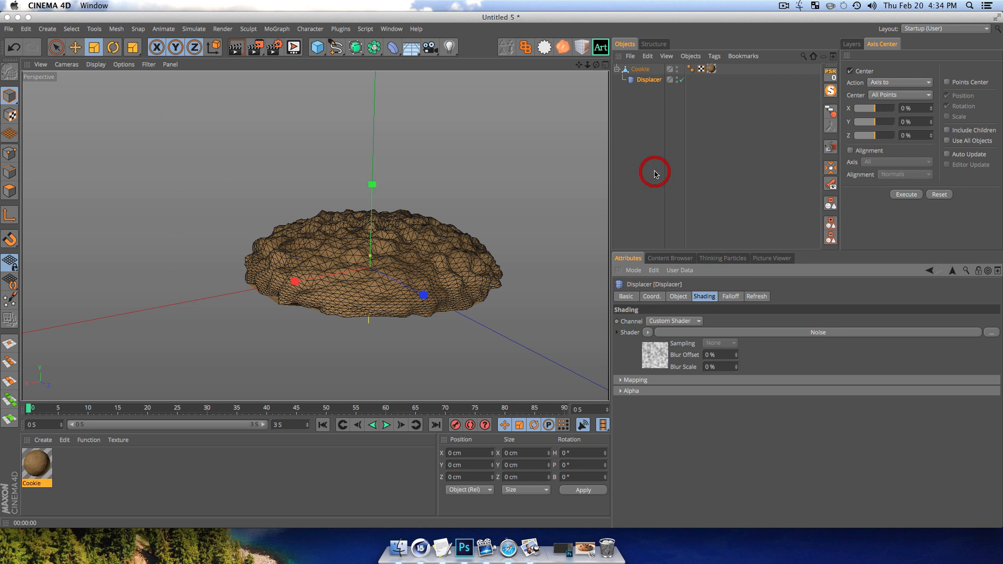
- Set the Displacer's noise type to FBM and render the view
left_click(660, 356)
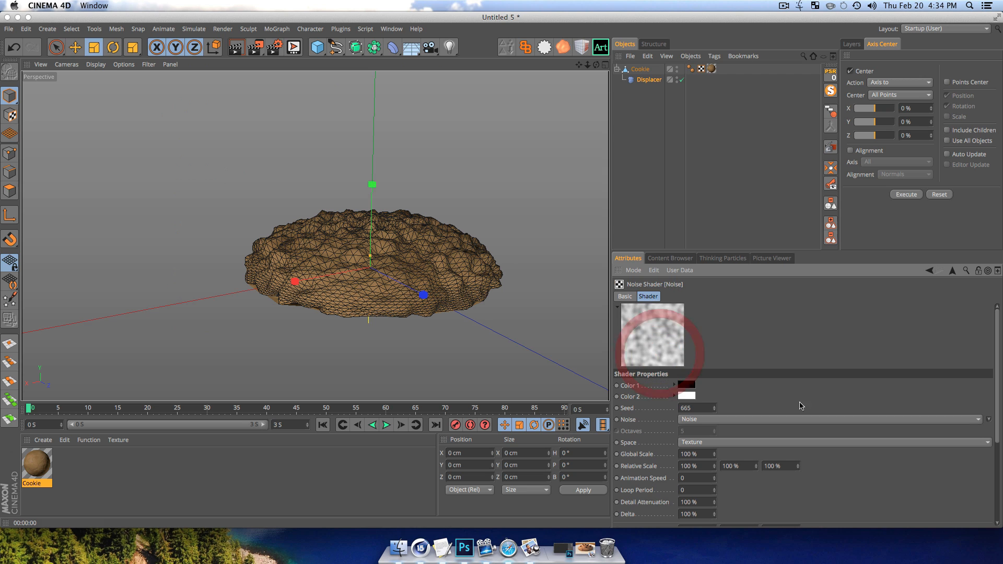
left_click(987, 421)
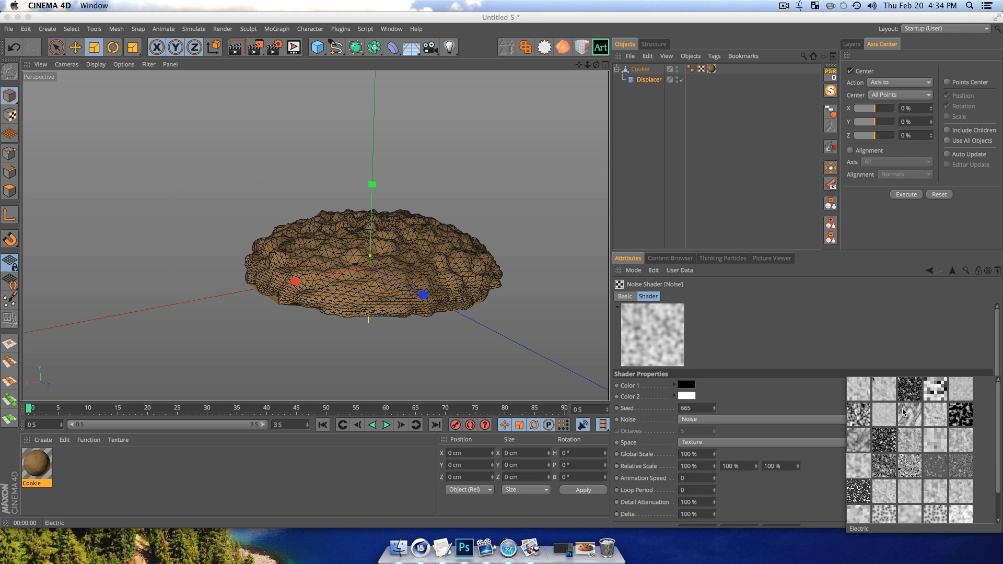
left_click(933, 415)
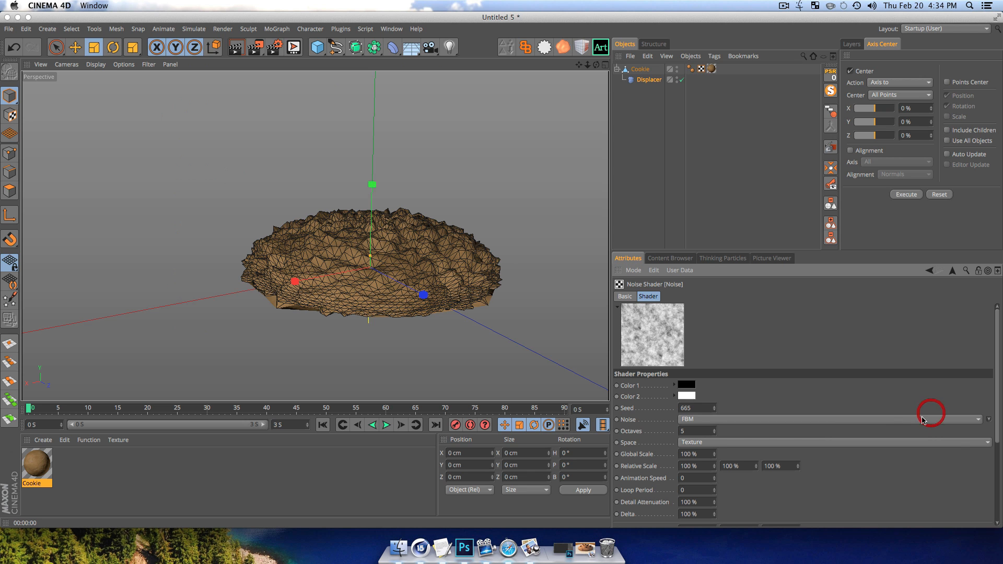
key("super+r")
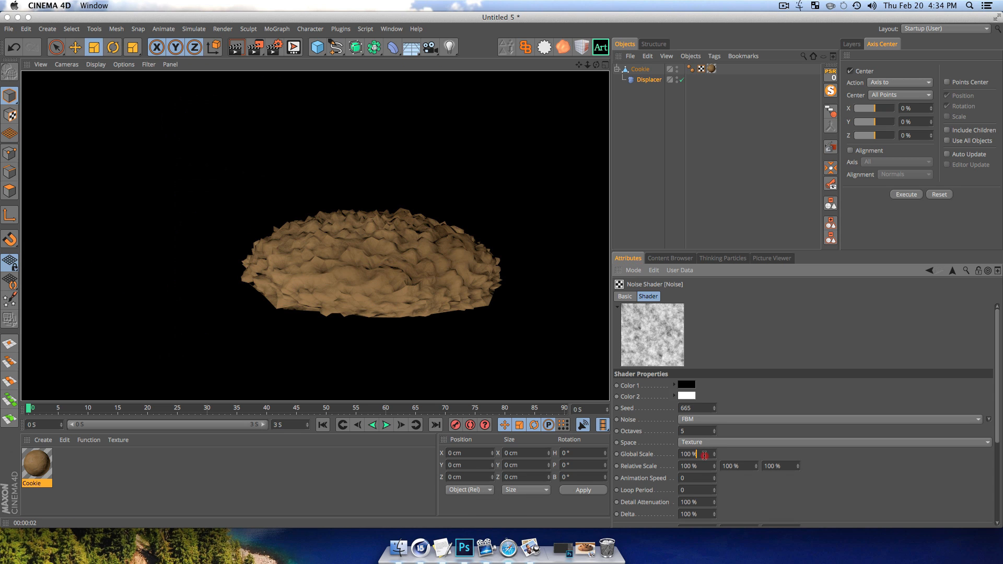
- Set the Displacer noise's Global Scale to 1300% and render the view
left_click(703, 454)
type("1300")
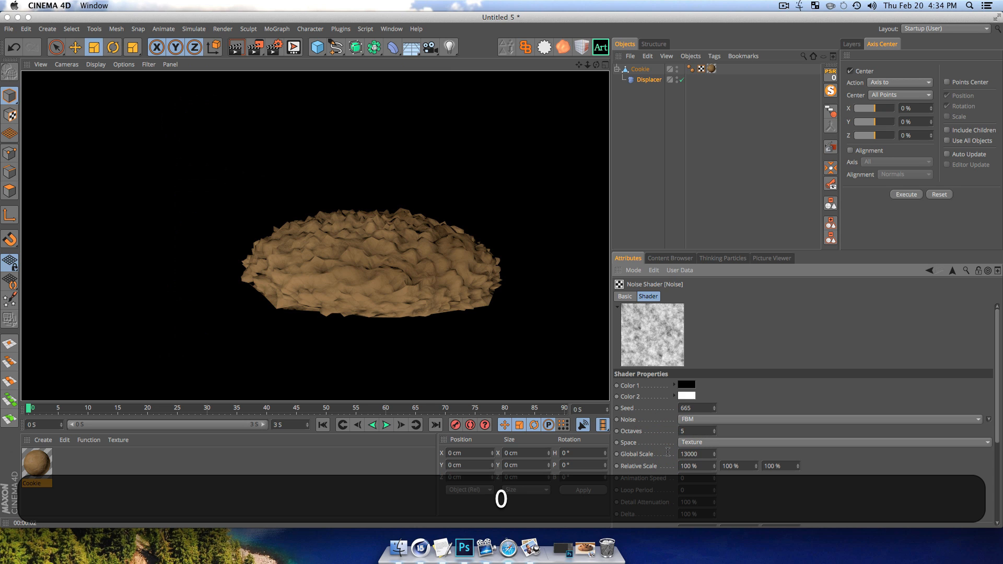
type("0")
key("BackSpace")
key("Return")
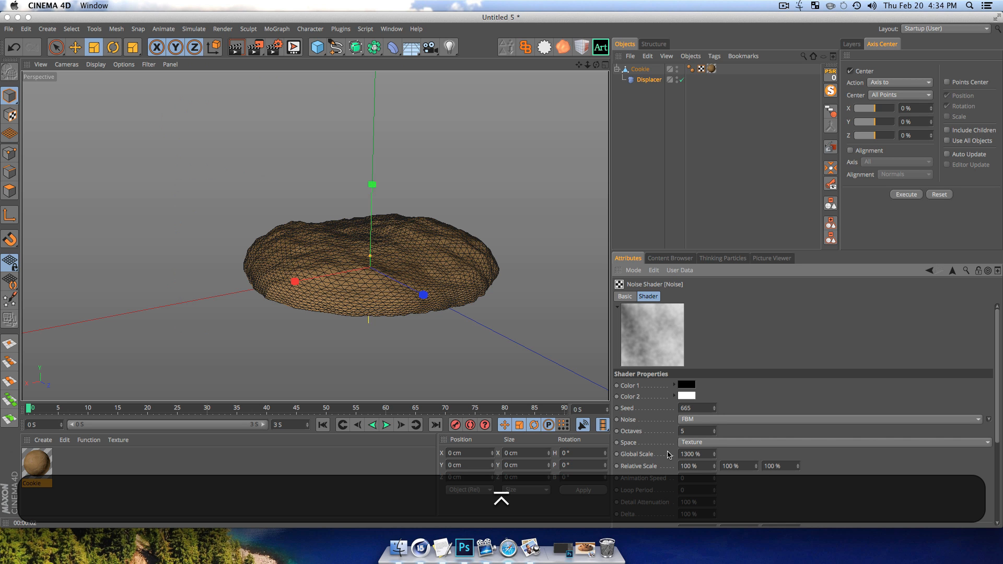
key("super+r")
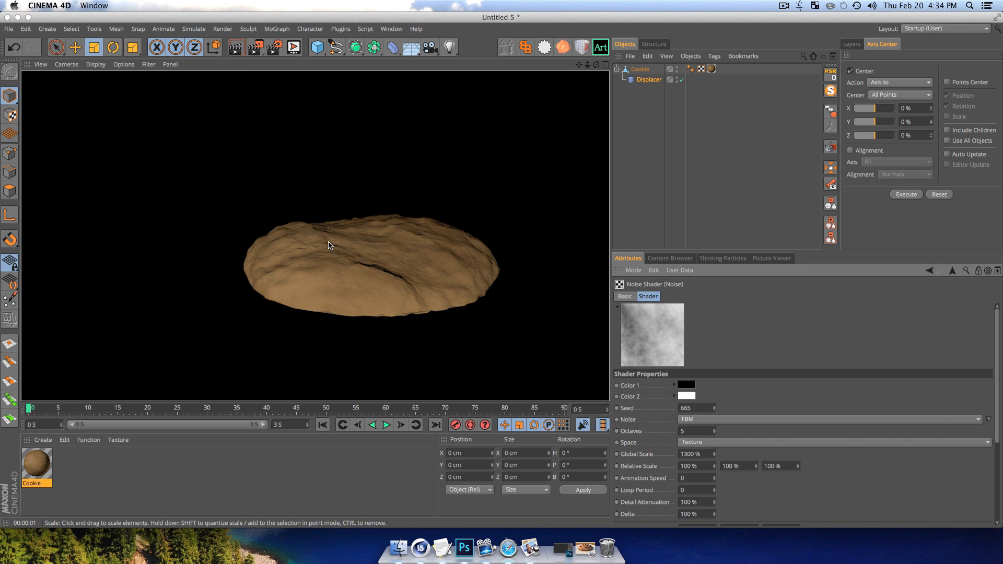
- Render the cookie from different angles to examine the displaced surface
key("3")
left_click_drag(400, 237, 412, 228)
left_click(419, 222)
key("super+r")
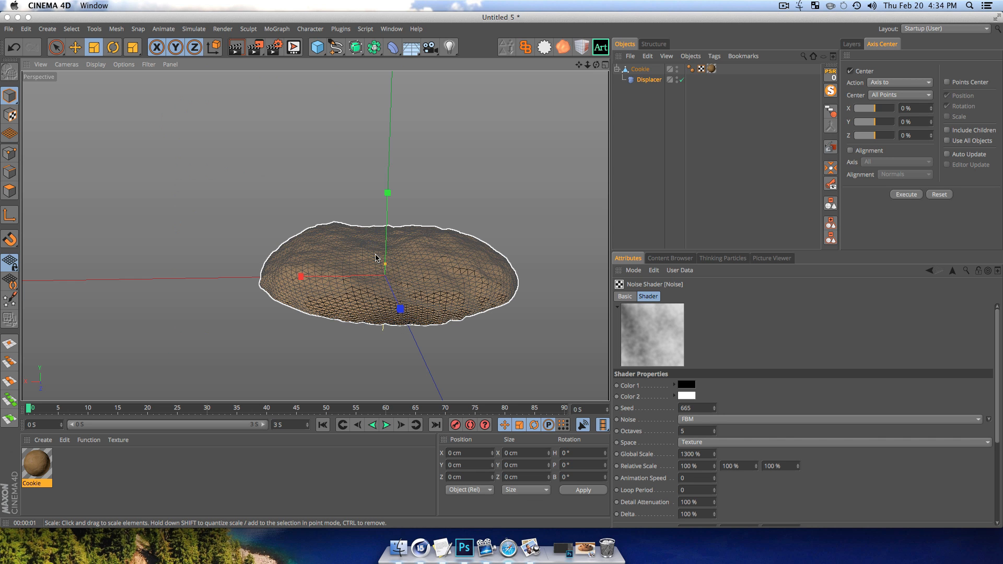
key("3")
left_click_drag(369, 252, 431, 274)
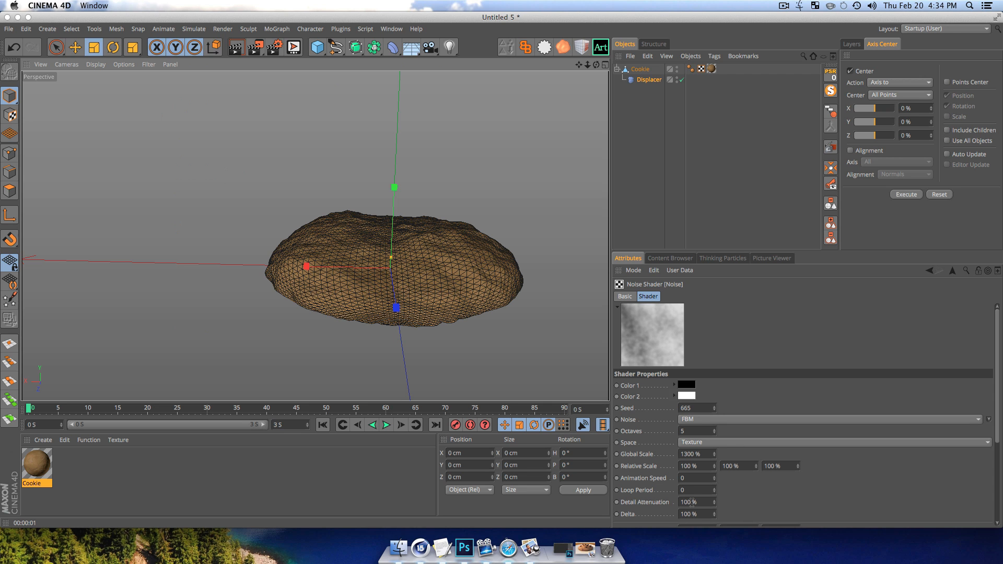
key("super+r")
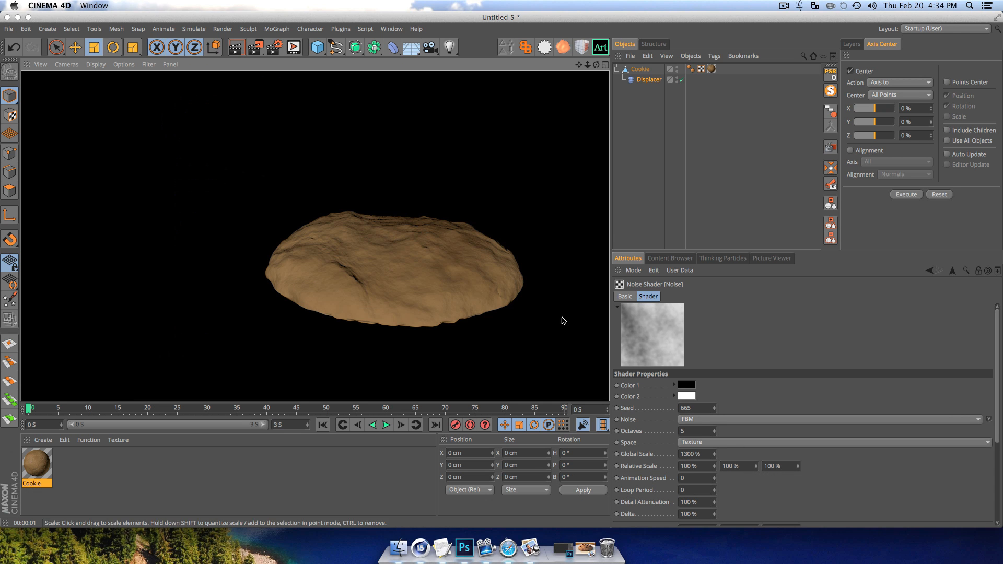
- Set the Displacer noise's Delta to 50% and render the view
left_click(705, 513)
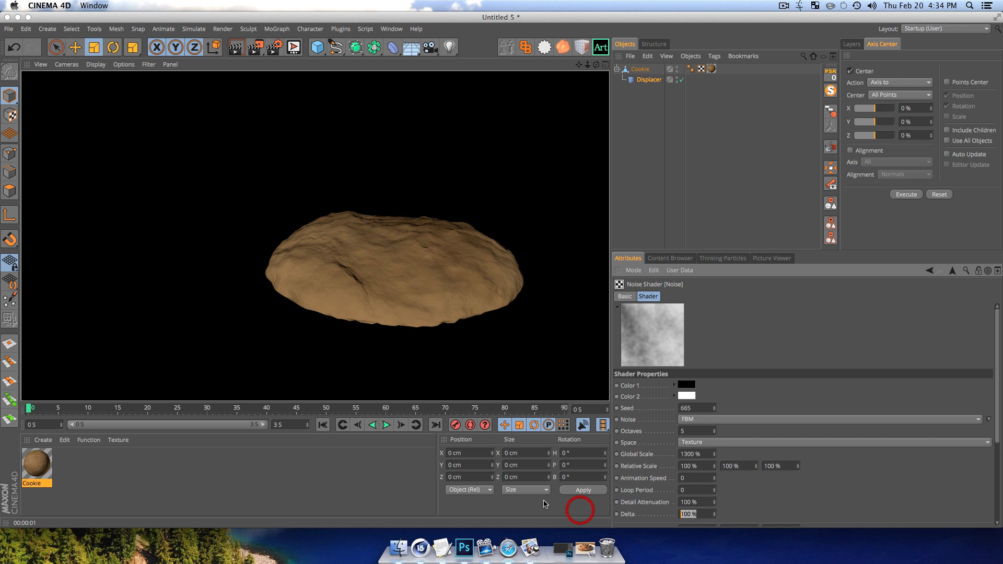
type("50")
key("Return")
key("super+r")
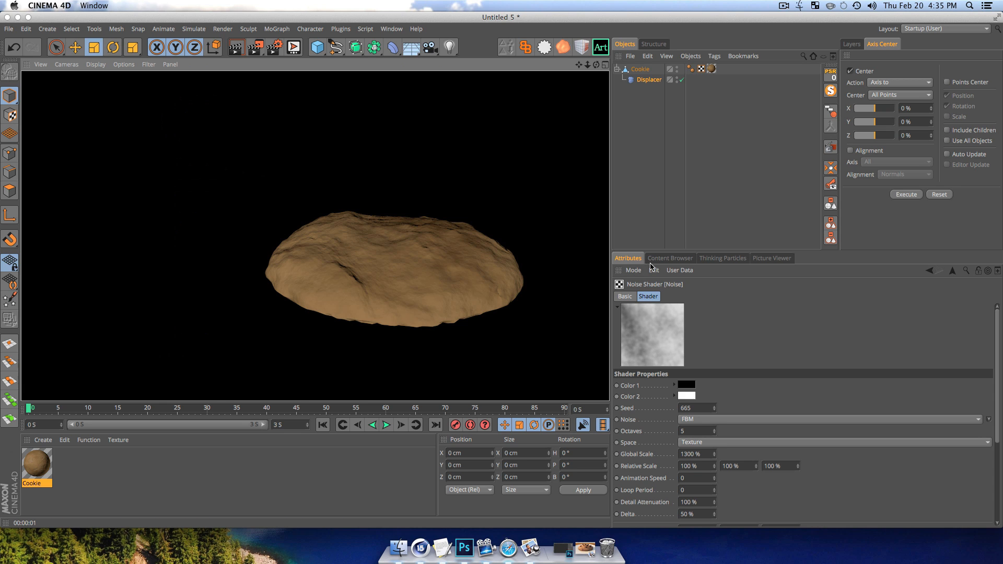
- Set the Displacer's Height to 7 cm and render the view to check the cookie's shape
left_click(649, 79)
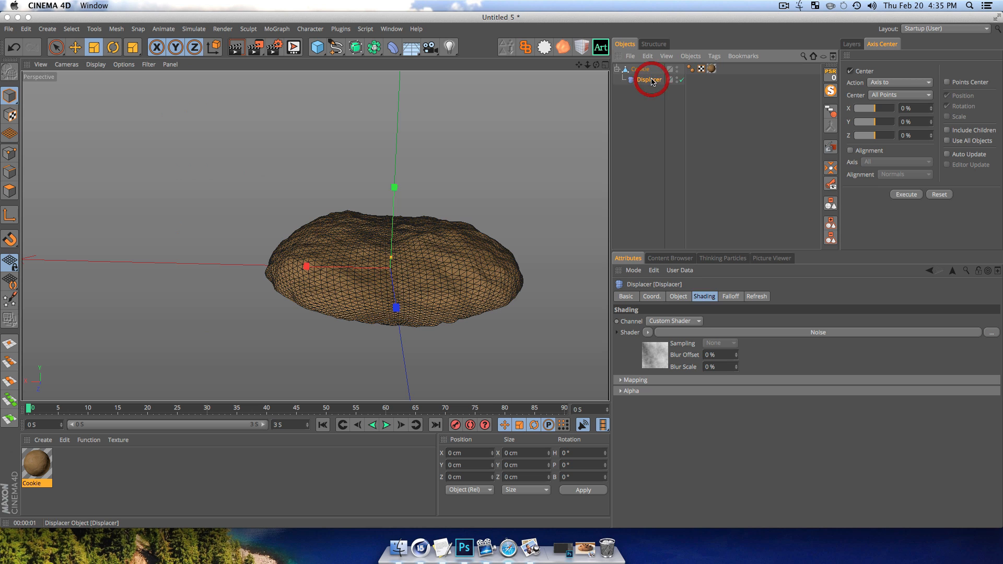
left_click(678, 297)
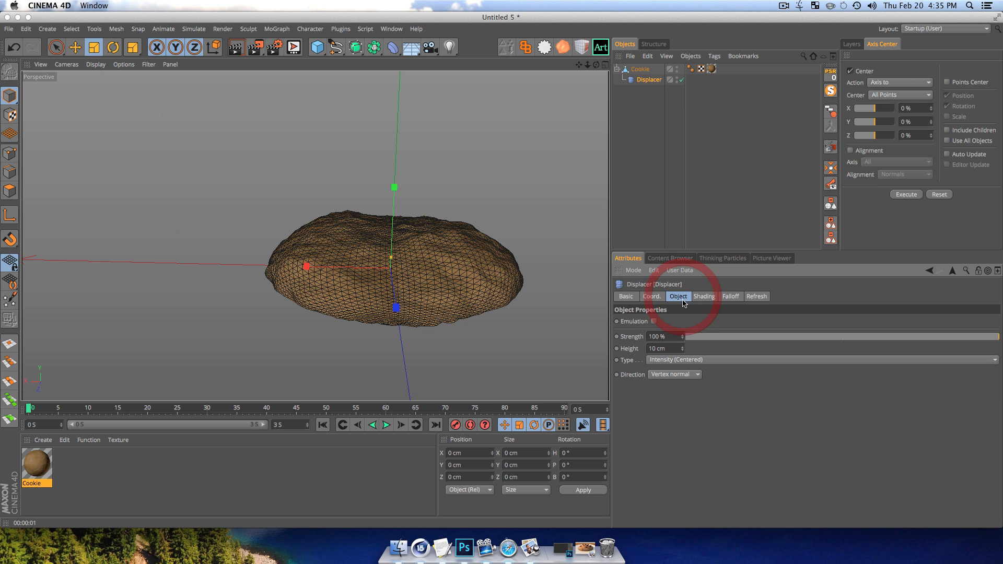
left_click_drag(683, 348, 683, 354)
key("super+r")
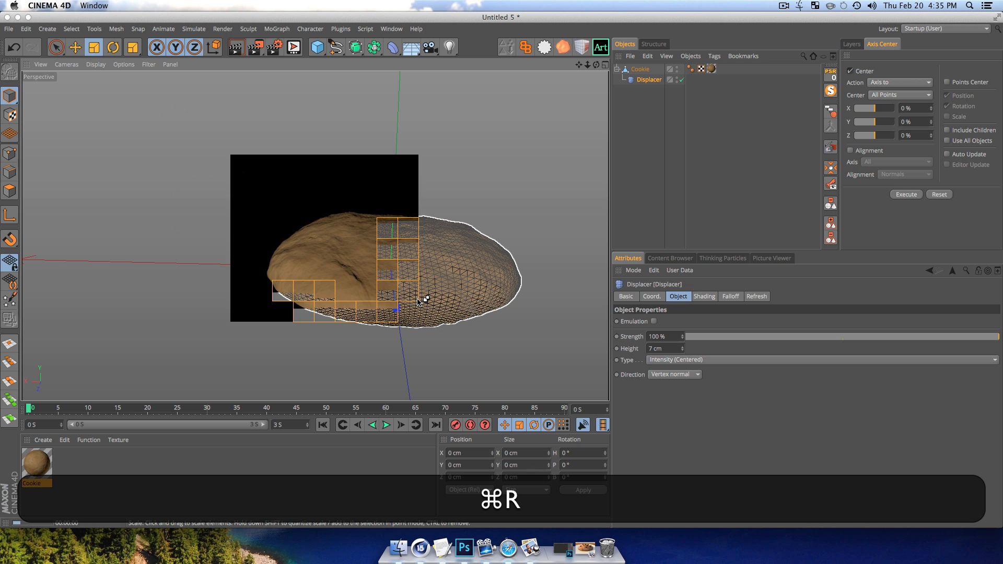
key("3")
left_click_drag(305, 261, 373, 240)
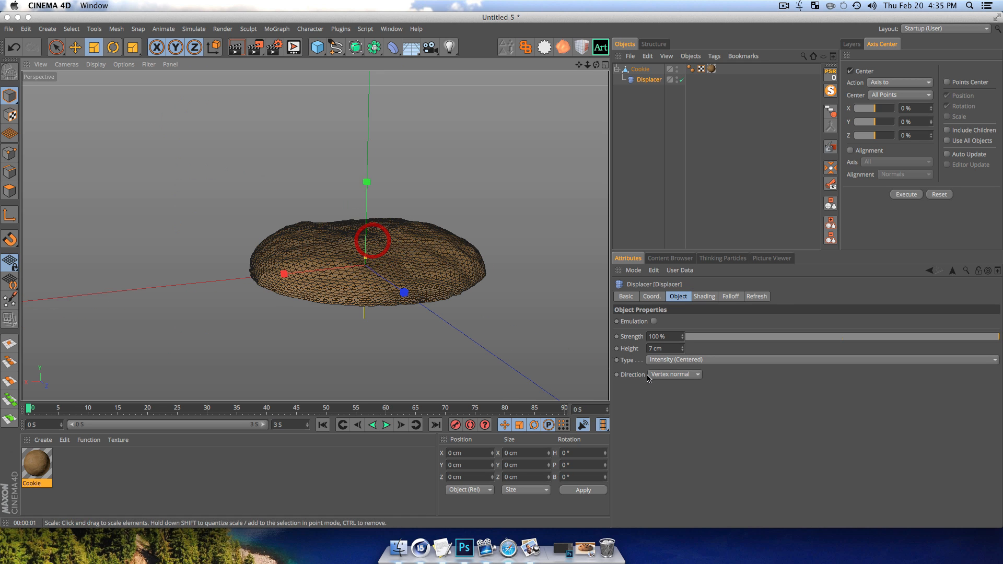
- Try a greater Displacer Height, undo it, then set the Height to 8 cm and render the view
left_click_drag(681, 349, 682, 314)
key("super+z")
key("super+z")
key("super+z")
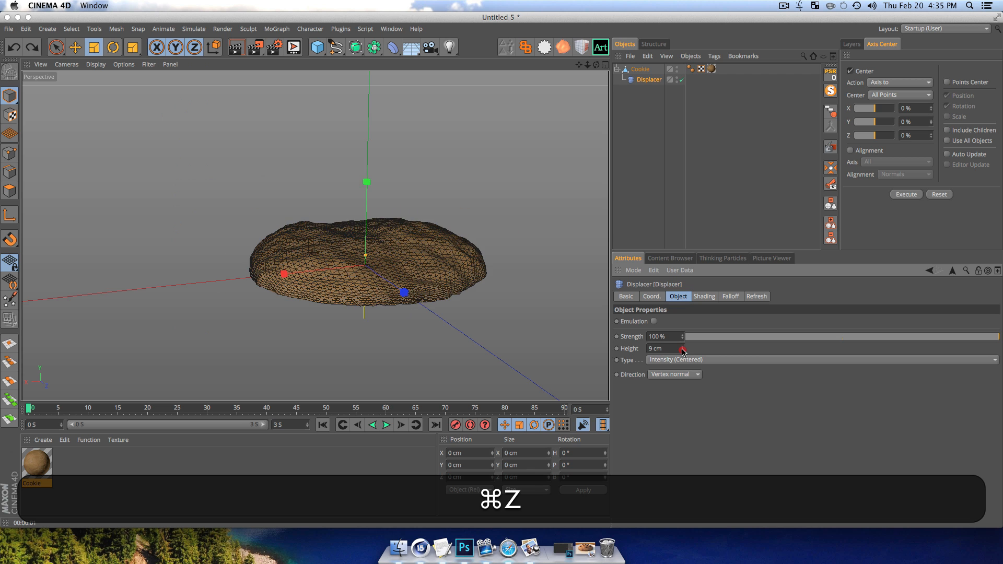
left_click_drag(682, 348, 682, 344)
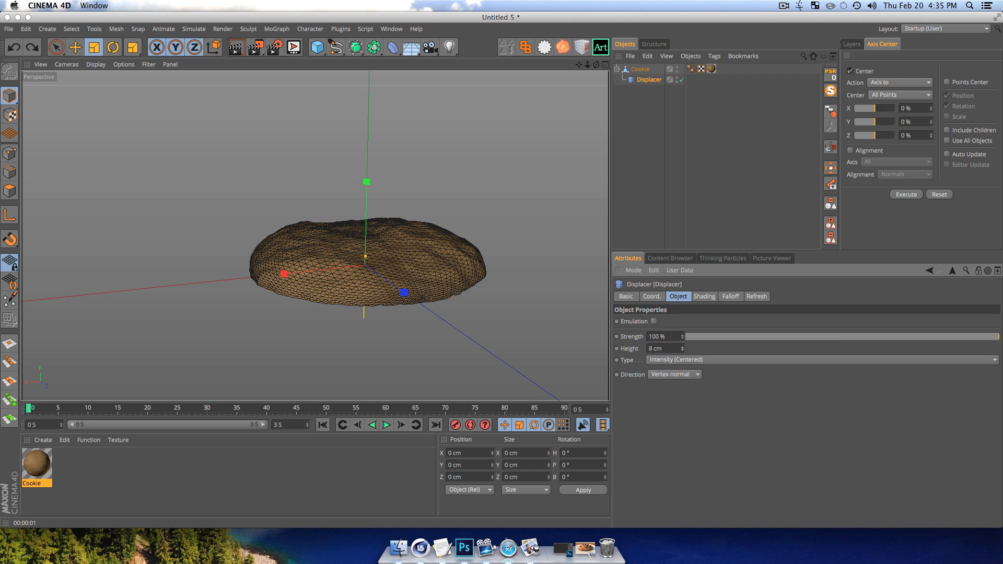
key("super+r")
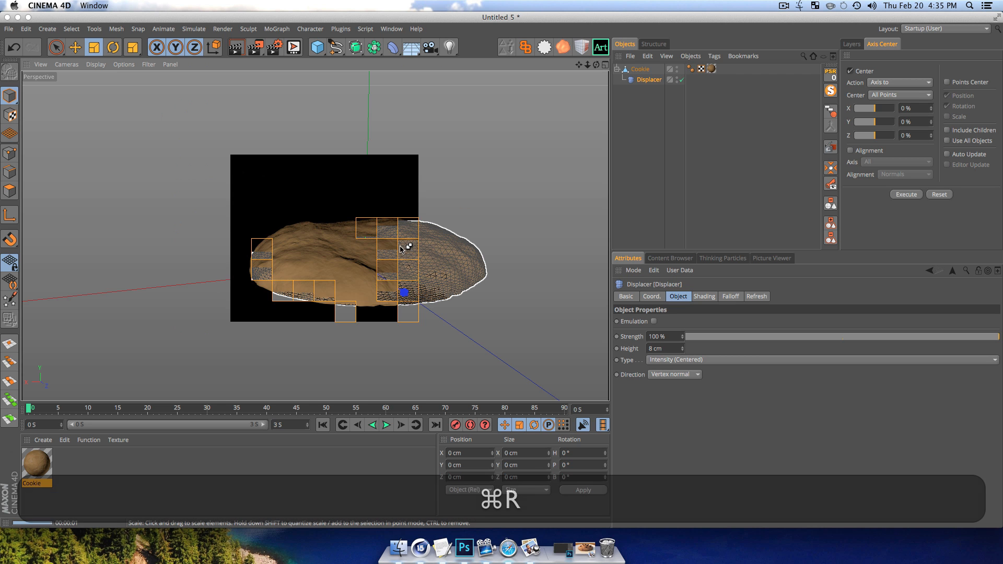
key("3")
left_click_drag(365, 230, 365, 263)
- Collapse the Cookie object's hierarchy and add a Cone primitive to the scene
left_click(672, 105)
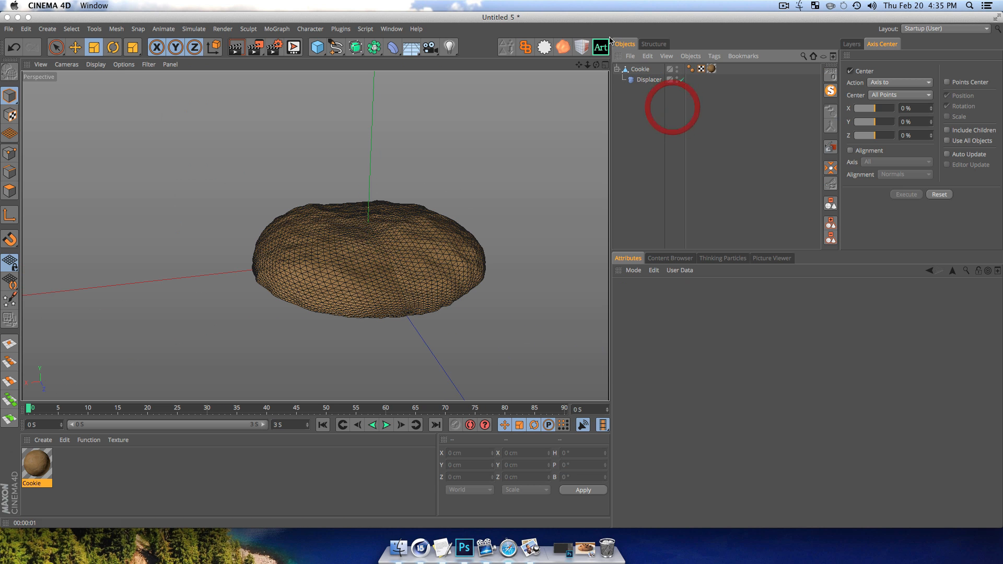
left_click(616, 69)
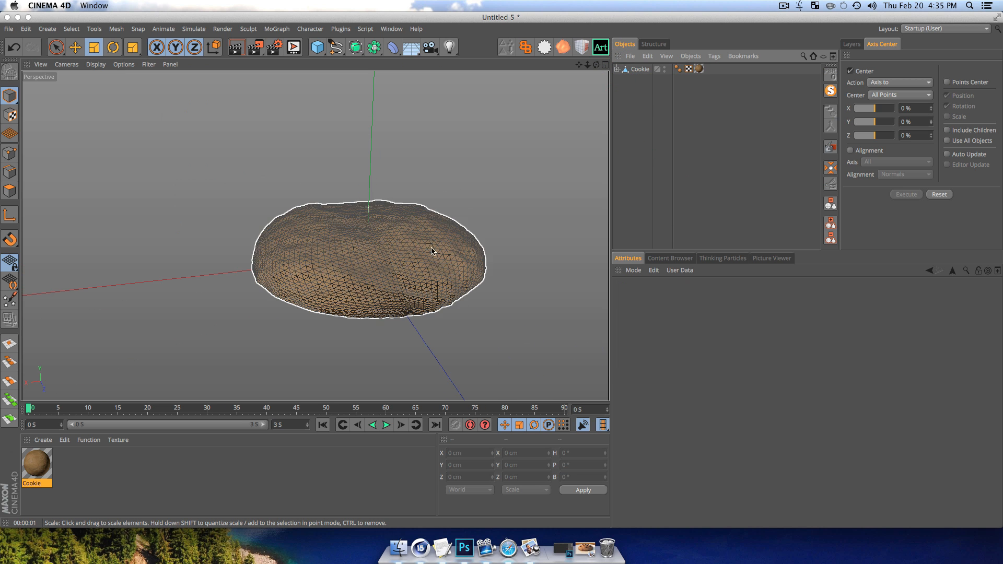
left_click_drag(381, 284, 259, 261)
left_click_drag(317, 47, 453, 61)
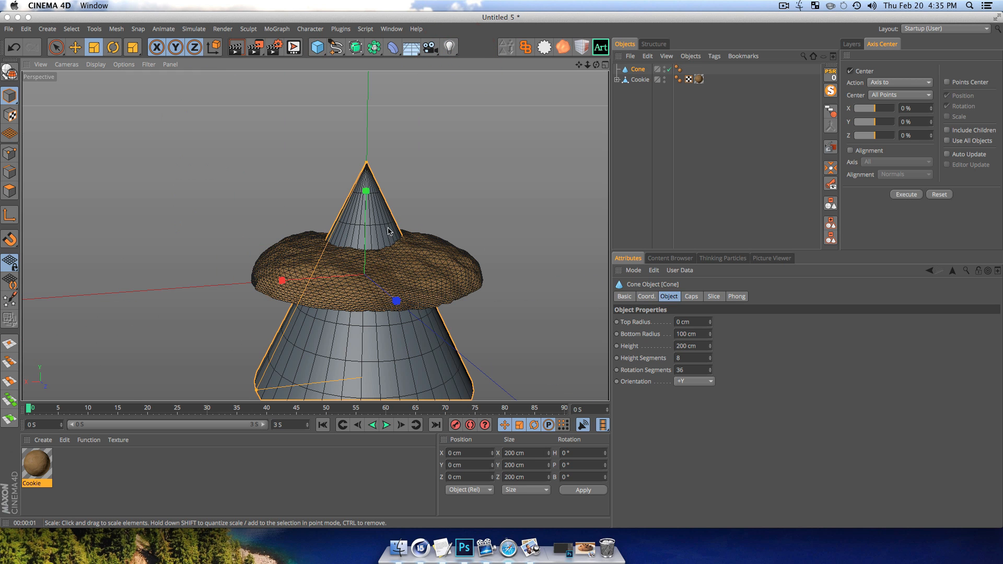
- Raise the cone to about 71 cm on the Y axis and scale it down uniformly to about 47 cm
key("e")
left_click_drag(364, 232, 365, 150)
key("t")
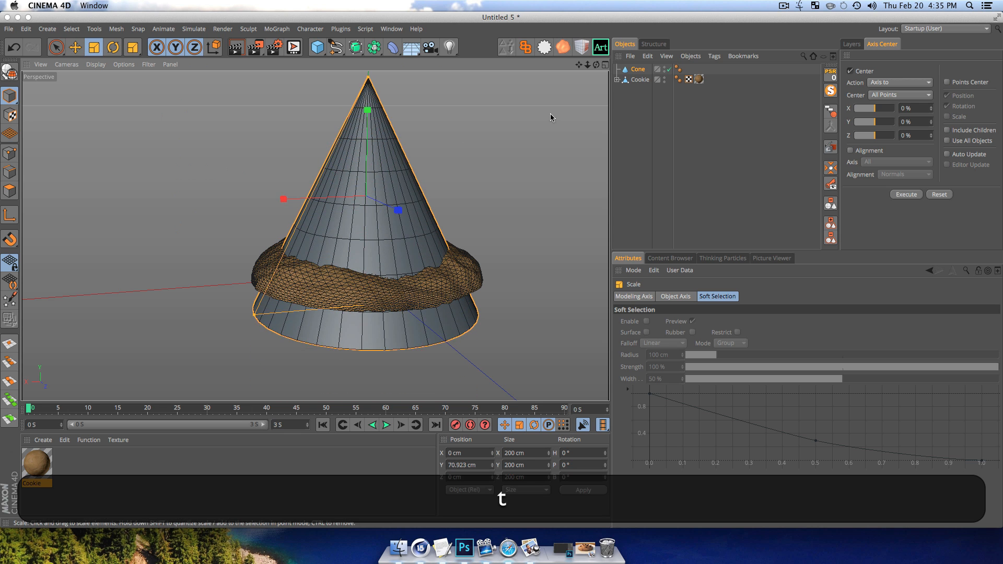
left_click_drag(551, 111, 298, 262)
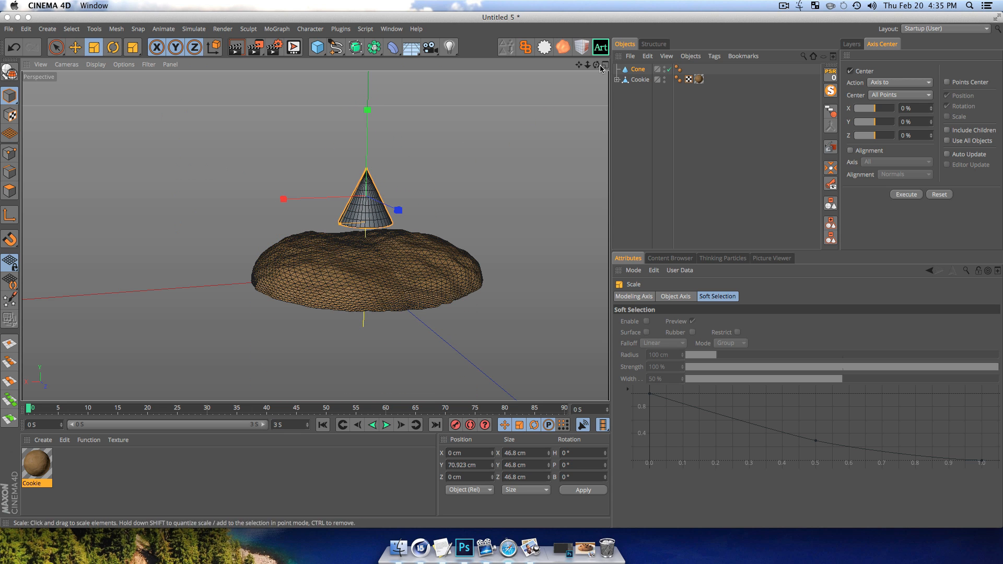
- Rename the Cone object to "Choc Chip"
left_click(638, 69)
double_click(638, 70)
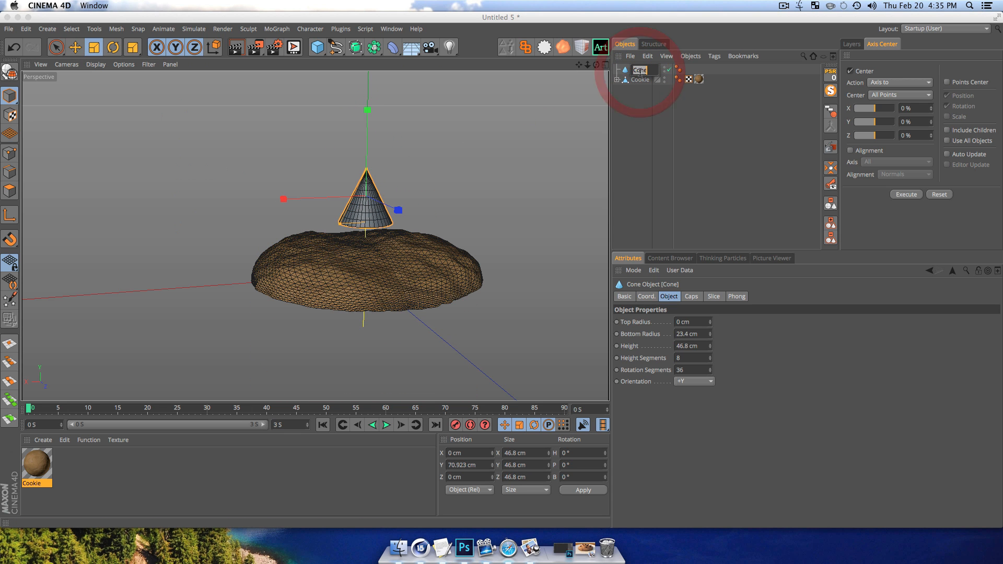
type("Choc Chip")
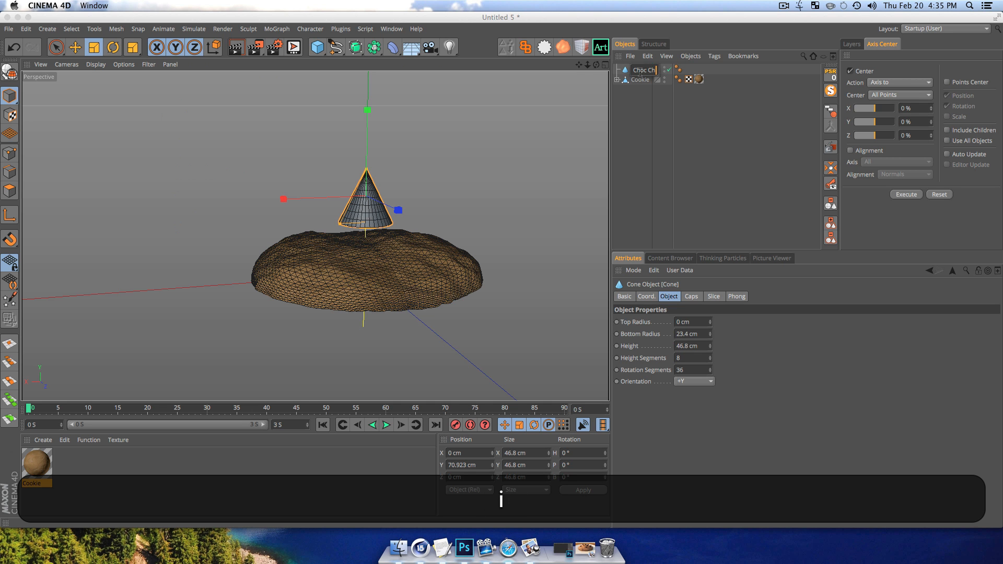
key("Return")
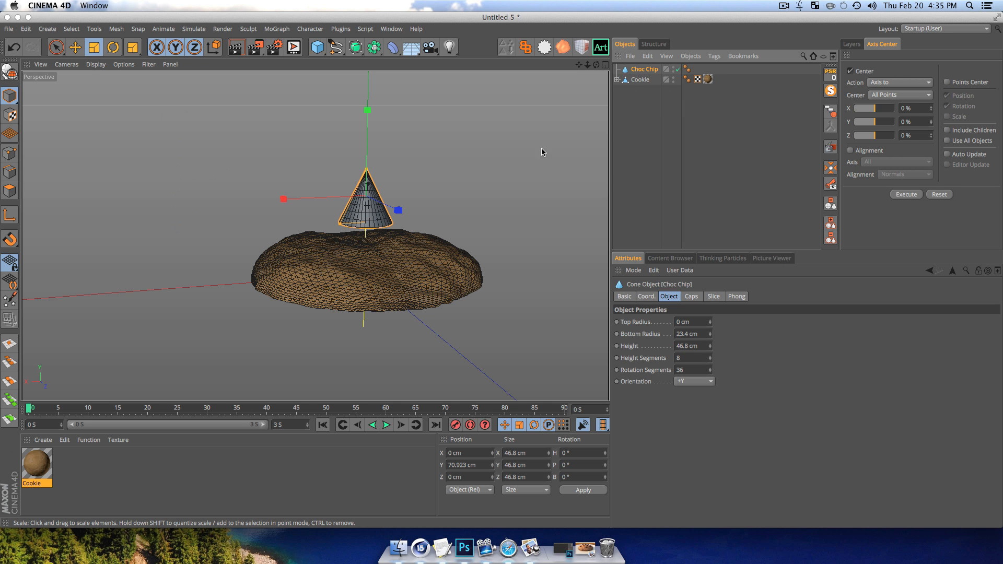
- Set the chip cone's height to 26.8 cm, its height segments to 30 and its rotation segments to 45
scroll(345, 211, "up", 5)
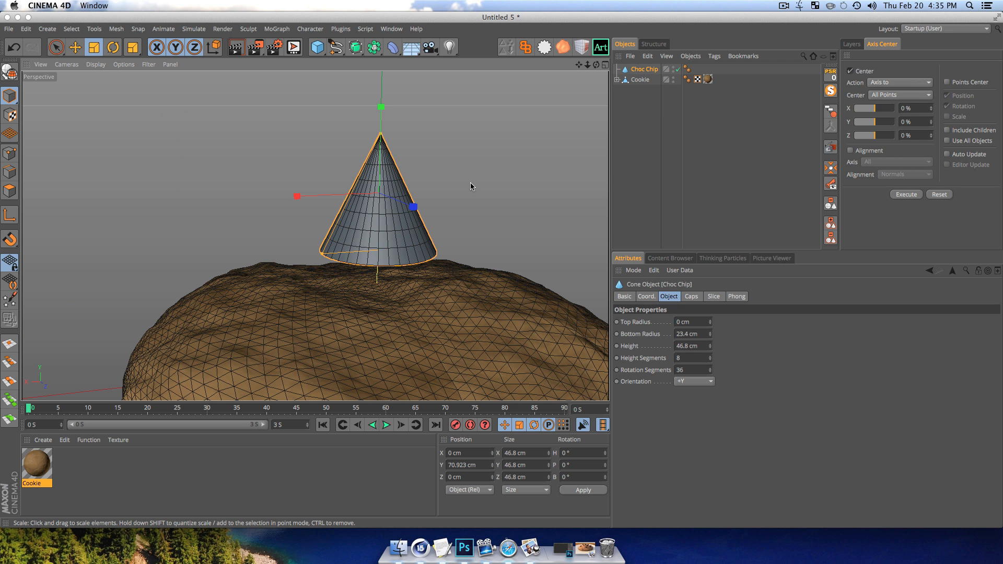
scroll(379, 193, "up", 2)
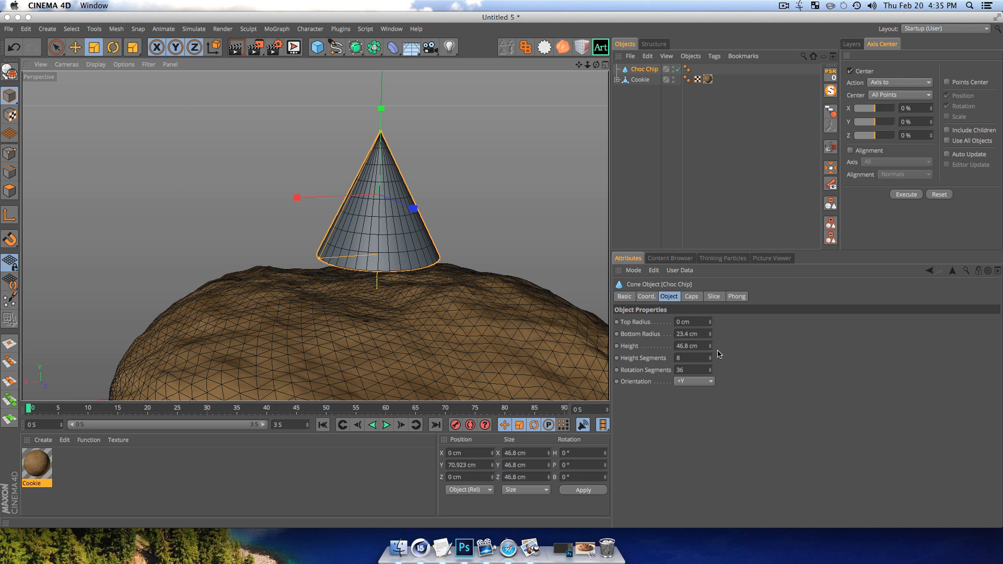
left_click_drag(710, 350, 710, 374)
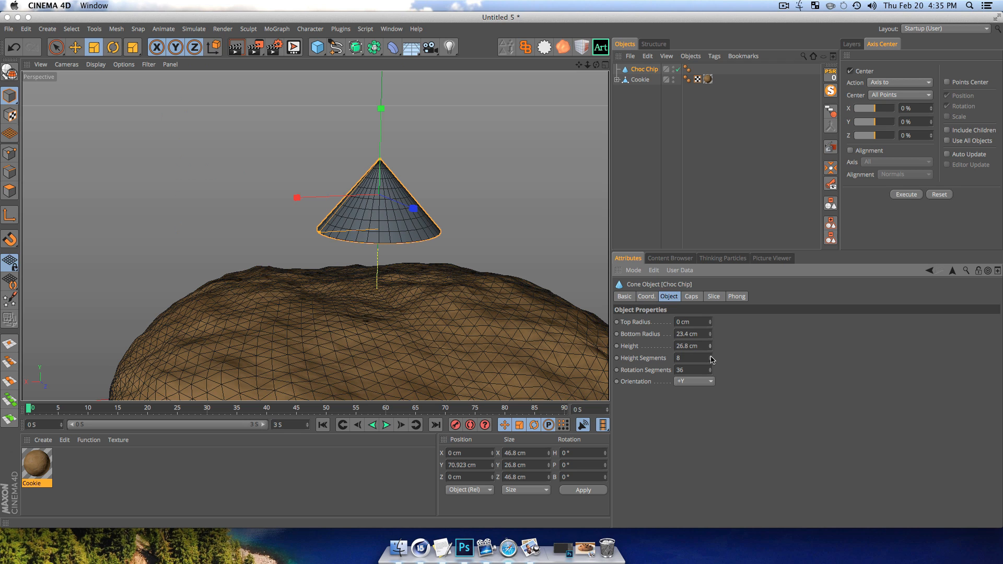
mouse_move(711, 361)
left_mouse_down()
mouse_move(710, 346)
mouse_move(709, 356)
left_mouse_up()
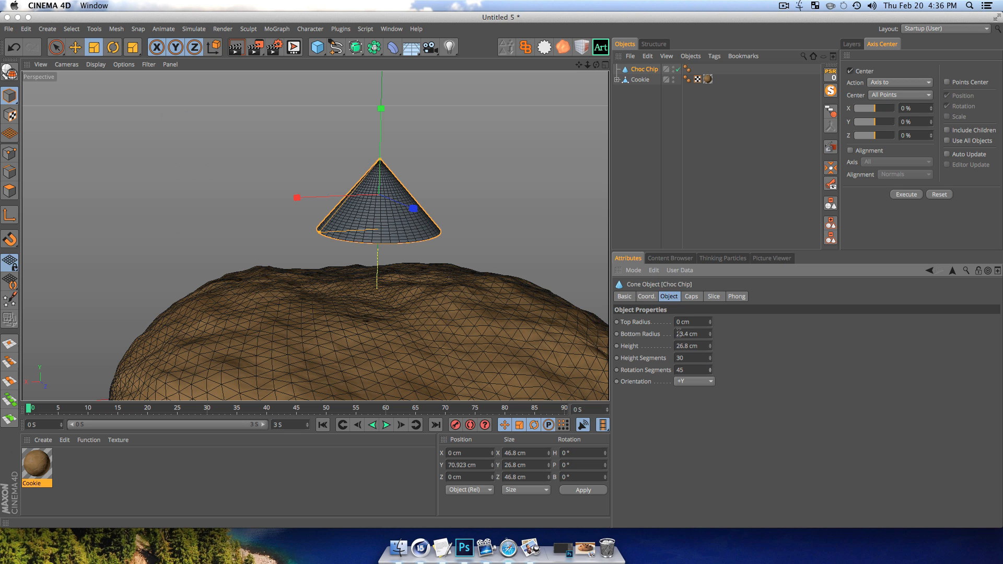
- Round the cone's bottom cap with a 20.7 cm radius and 13.4 cm height, using 12 cap segments and 23 fillet segments
left_click(692, 299)
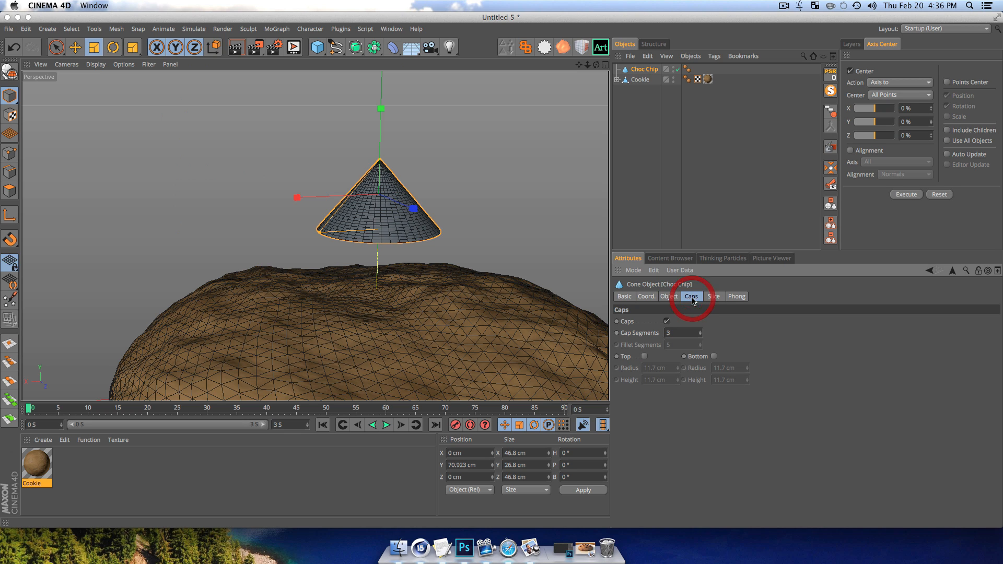
left_click(714, 357)
key("3")
left_click_drag(360, 211, 334, 189)
scroll(393, 185, "up", 5)
key("3")
left_click_drag(400, 180, 444, 179)
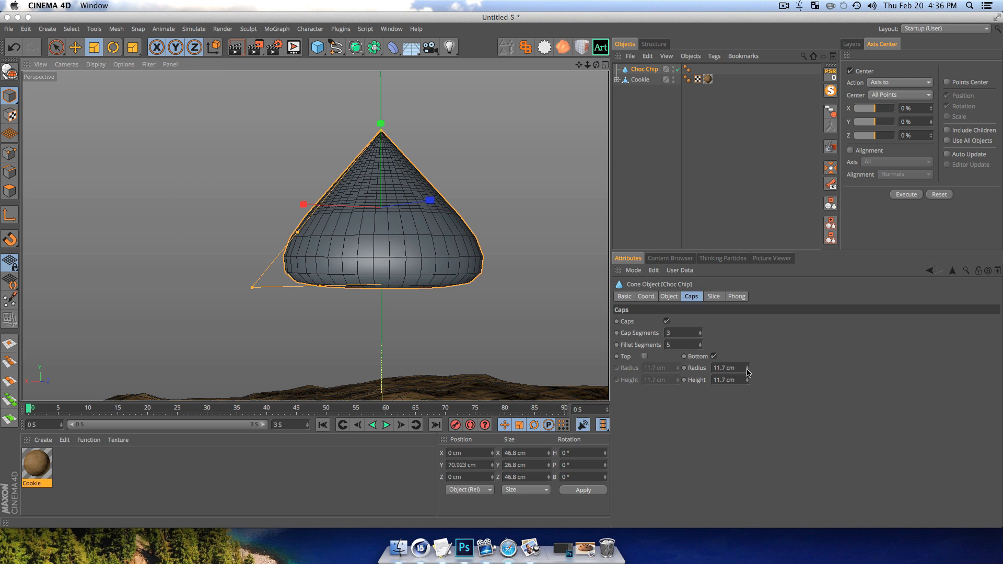
mouse_move(748, 372)
left_mouse_down()
mouse_move(750, 349)
mouse_move(748, 377)
left_mouse_up()
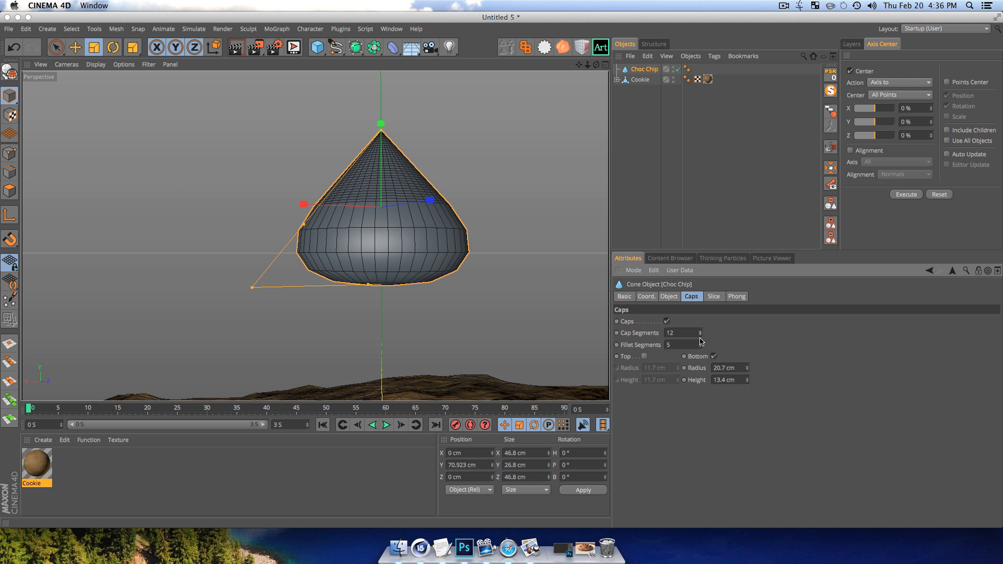
left_click_drag(701, 344, 702, 331)
- Deselect the chip and render the view to check its rounded shape
left_click(636, 157)
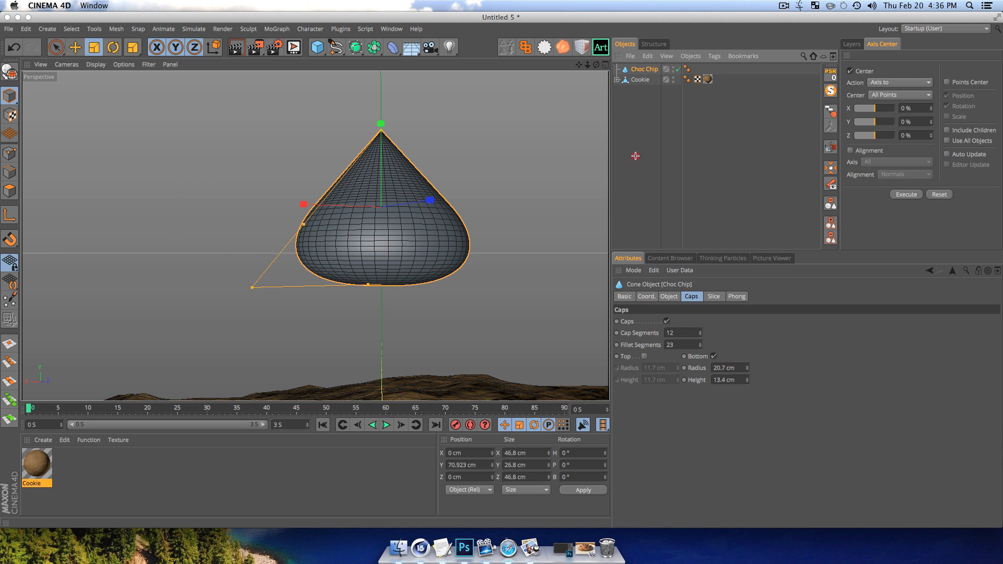
key("3")
left_click_drag(314, 236, 329, 218)
key("1")
key("3")
key("super+r")
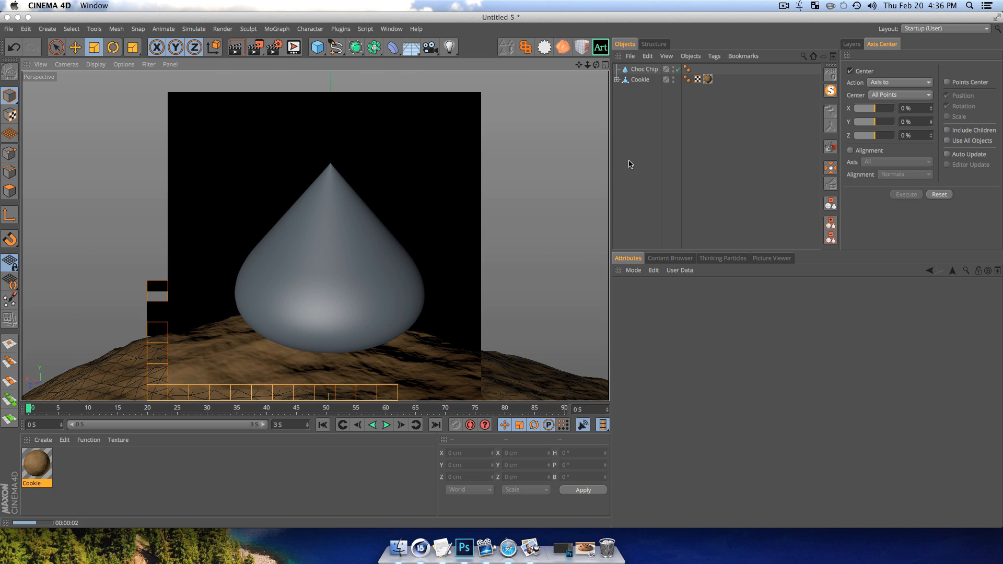
left_click(655, 125)
- Create a new material for the chip and name it "Choclate"
scroll(282, 313, "down", 10)
key("1")
left_click_drag(287, 307, 354, 264)
key("3")
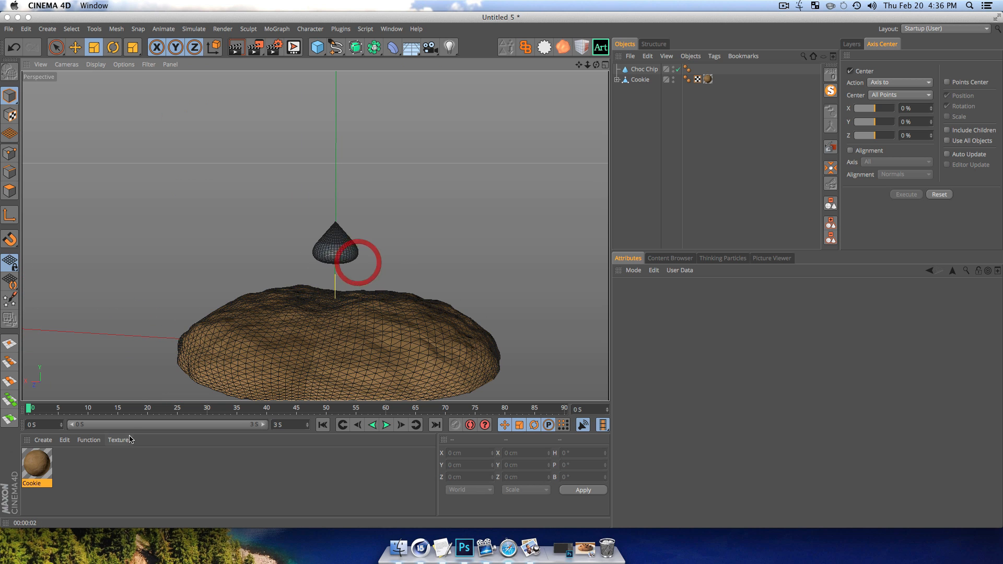
double_click(90, 481)
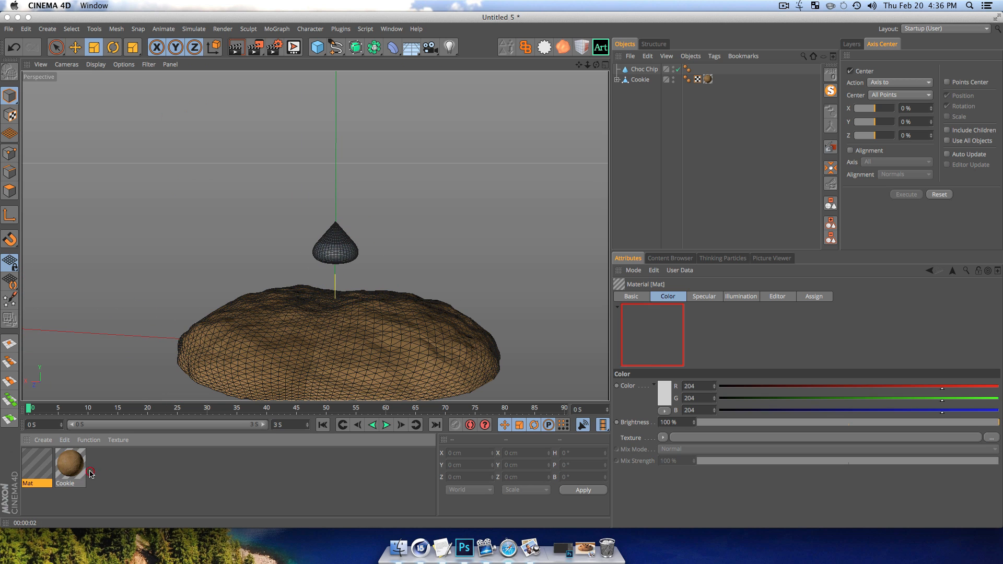
double_click(33, 462)
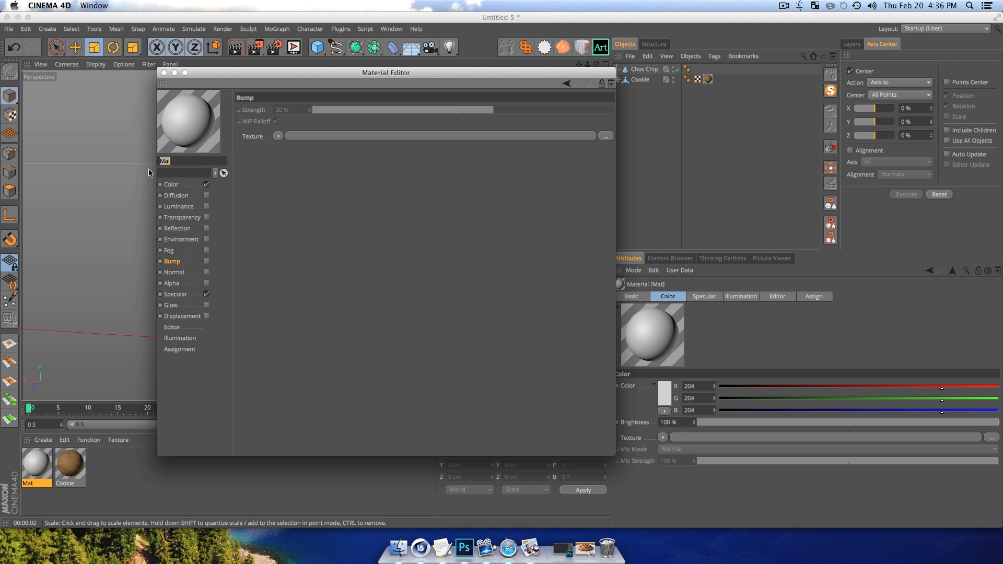
type("Choclate")
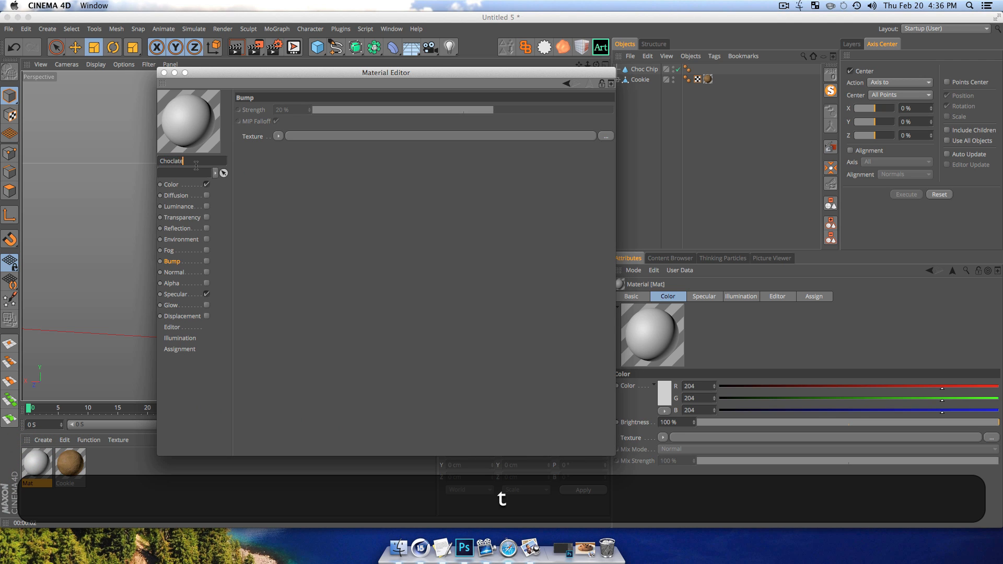
key("Return")
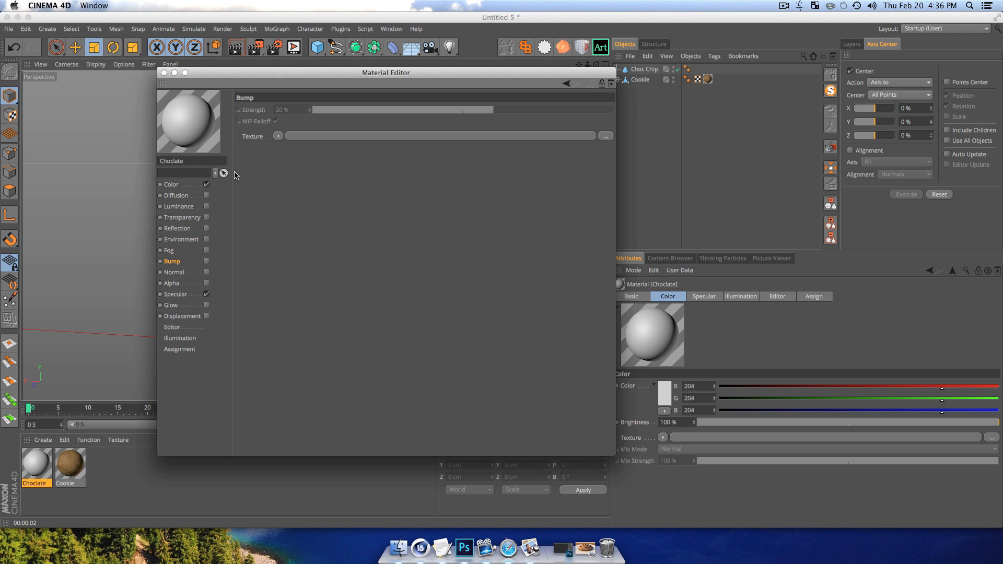
- Load a Fresnel shader into the material's color texture and change its white gradient knot to dark grey, RGB 76, 76, 76
left_click(171, 184)
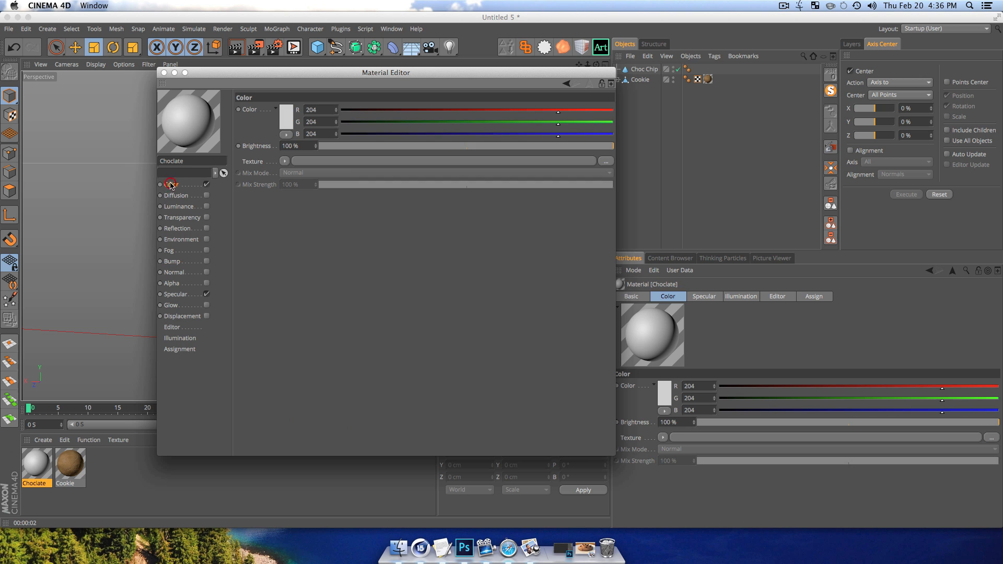
left_click(285, 161)
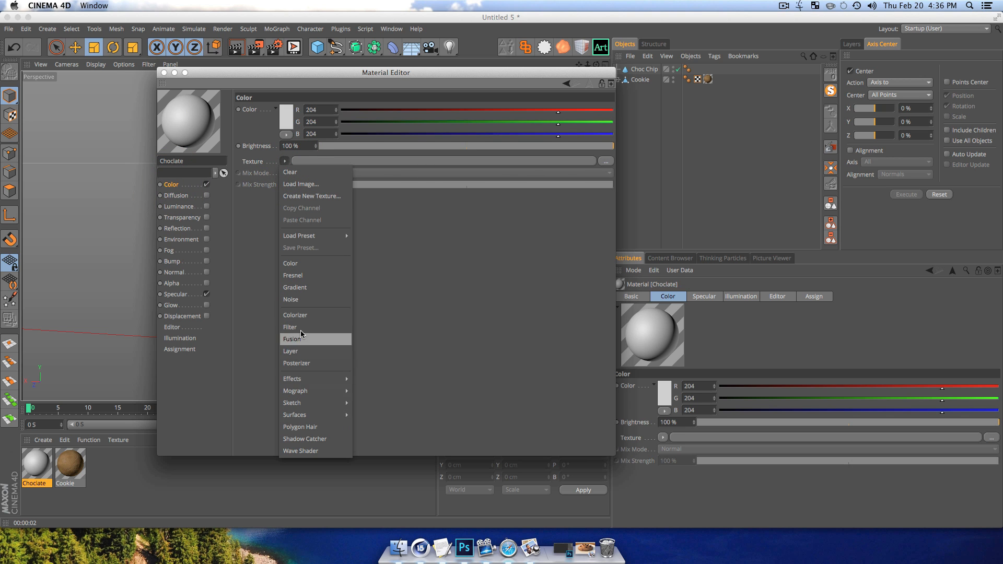
left_click(298, 276)
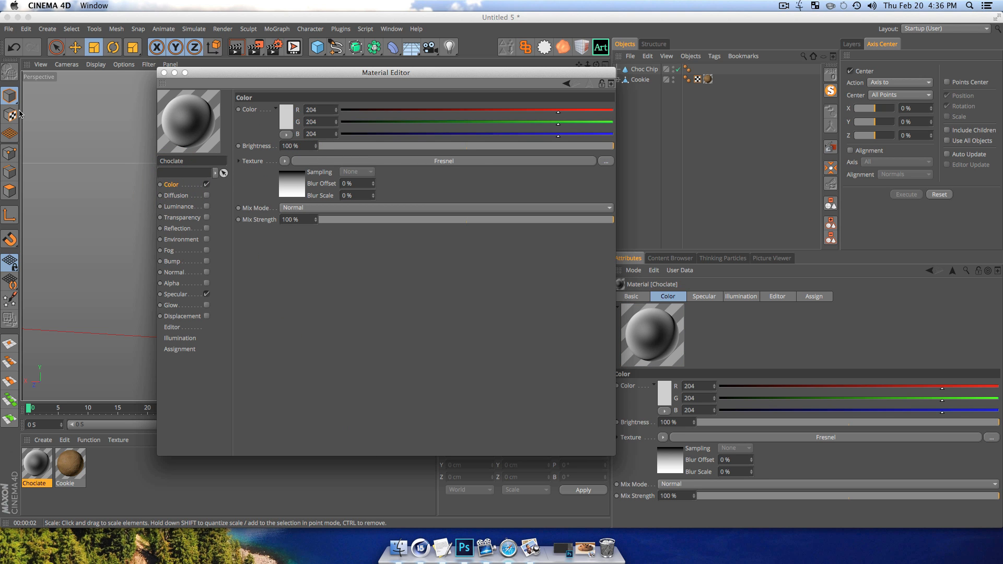
left_click(296, 198)
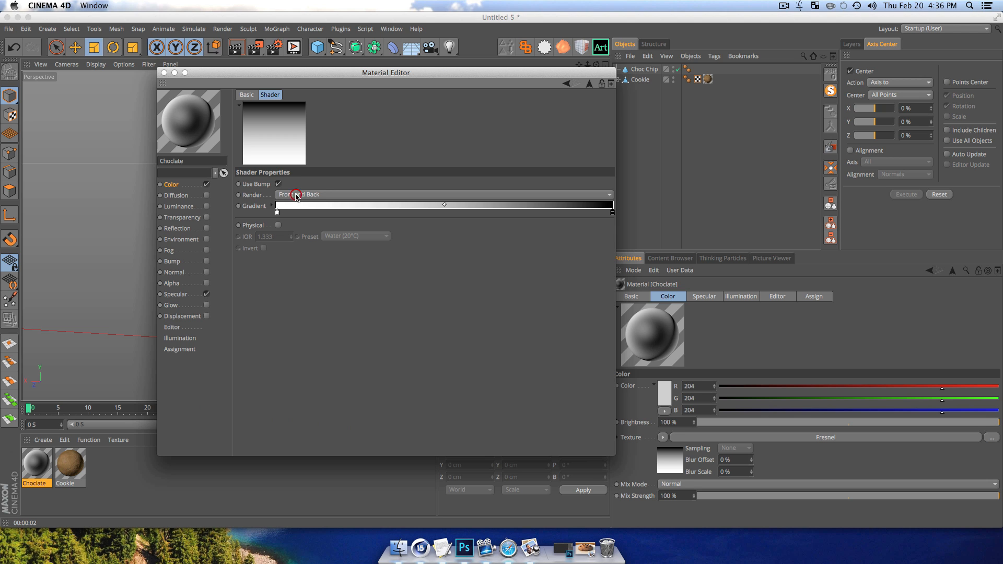
double_click(278, 216)
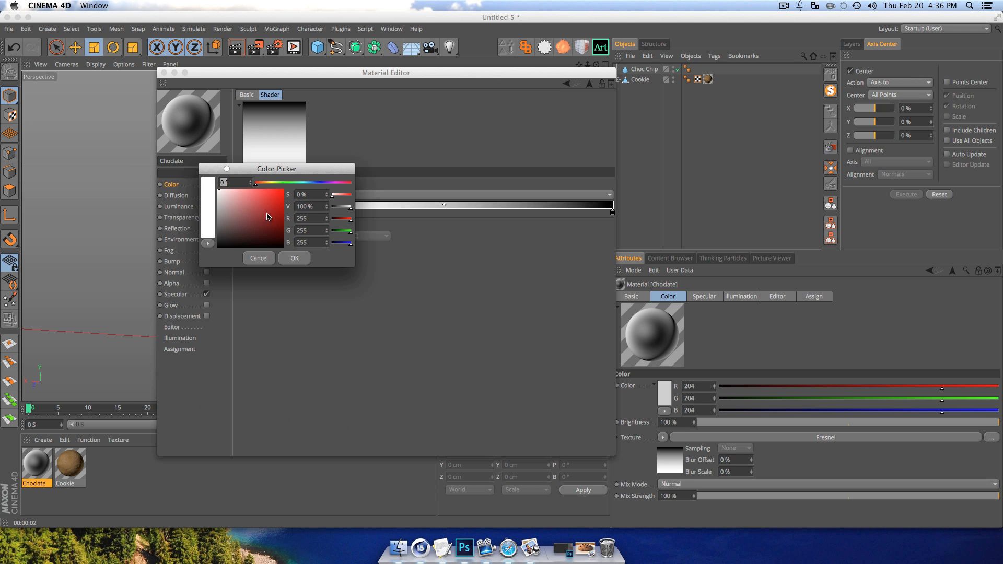
left_click_drag(231, 213, 215, 229)
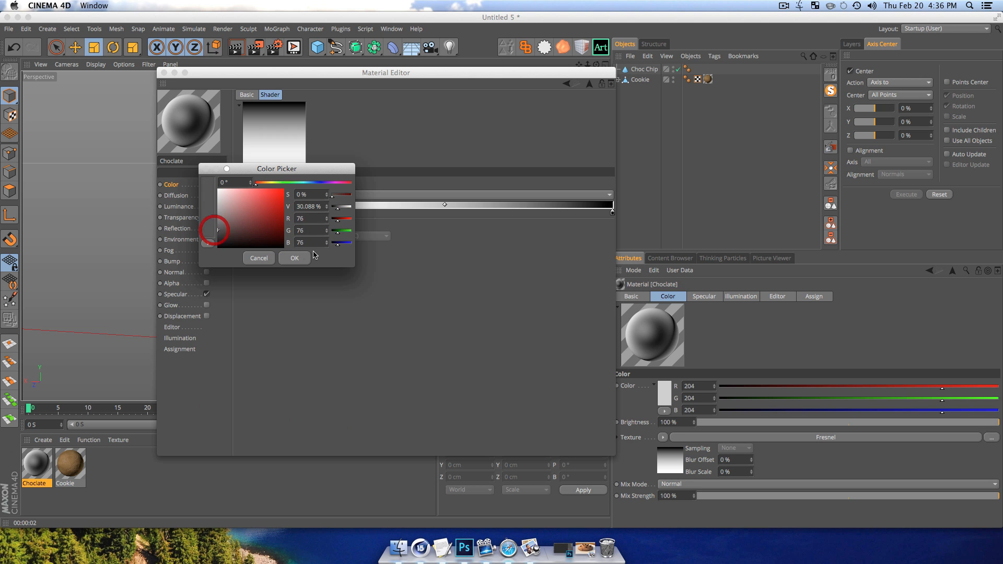
left_click(295, 258)
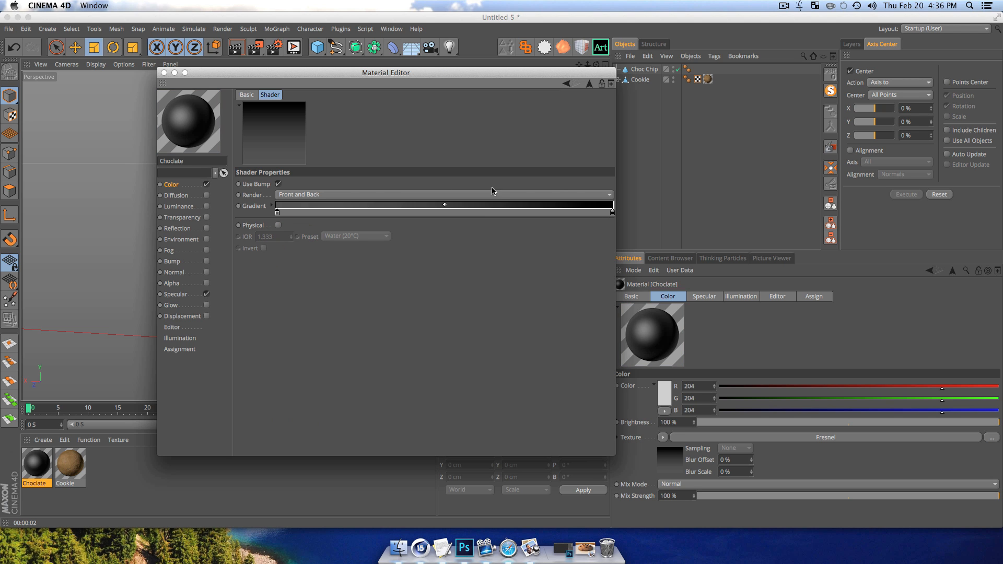
left_click(178, 185)
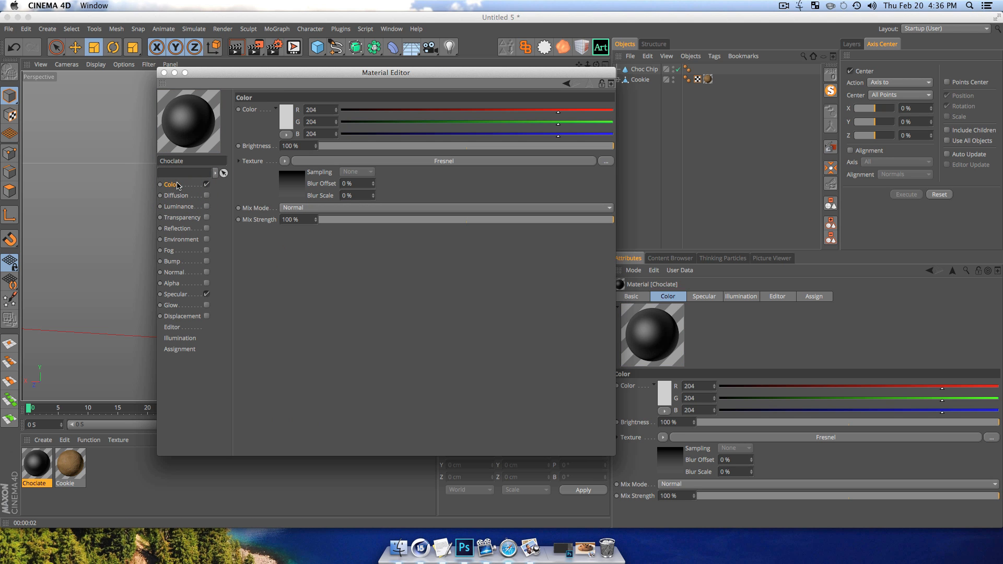
- Enable reflection on the Choclate material with its brightness lowered to 14%
left_click(179, 230)
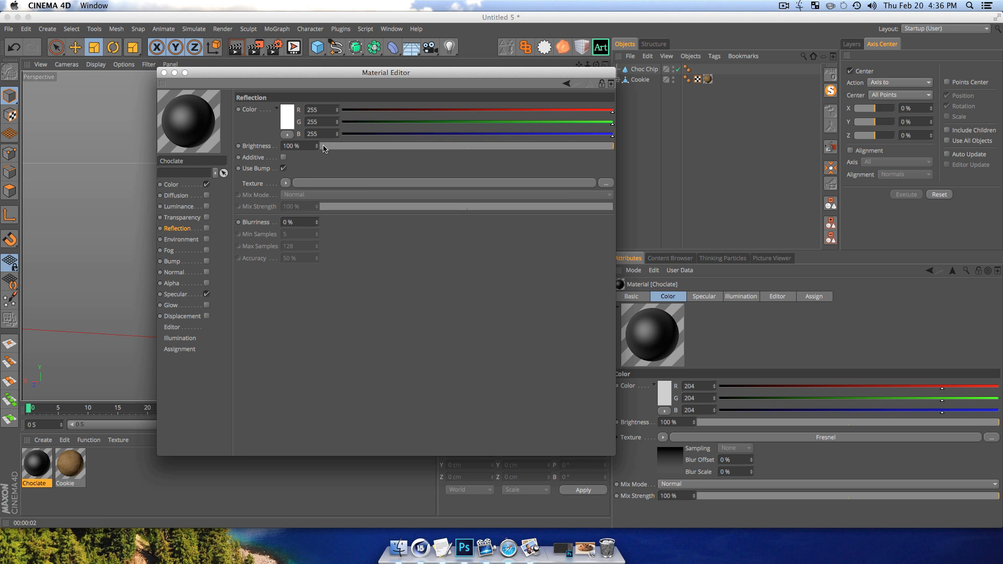
left_click(358, 151)
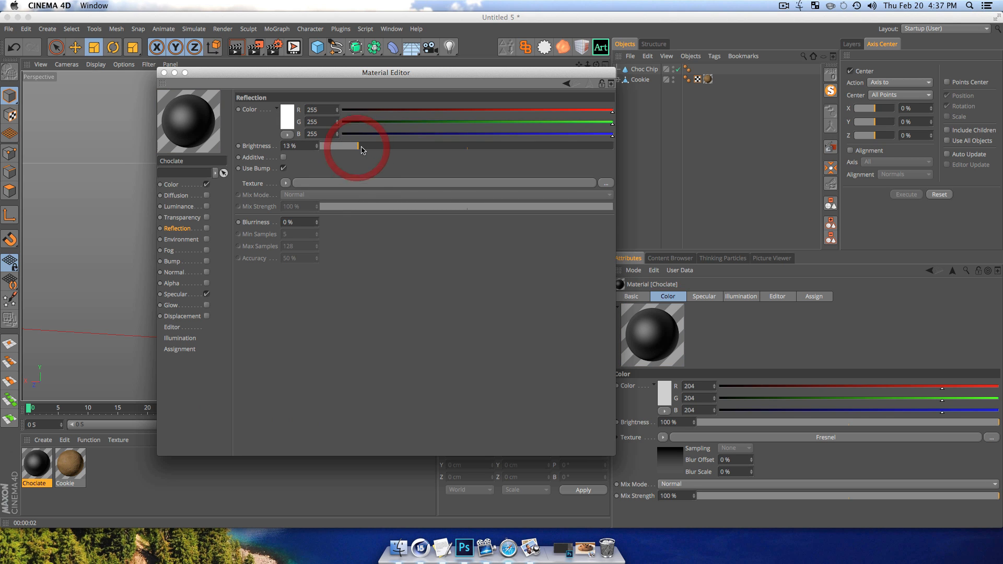
left_click(207, 229)
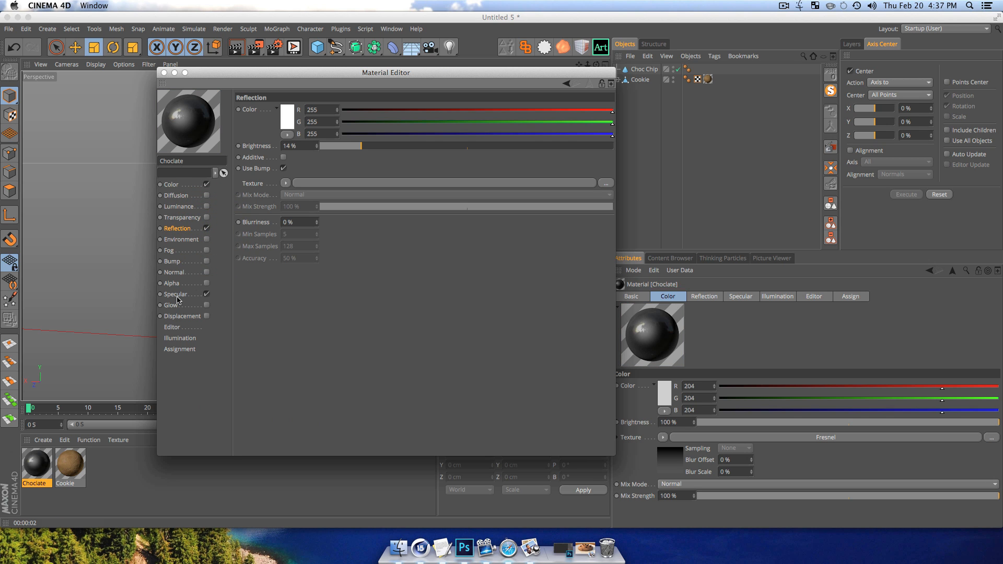
- Enable bump on the Choclate material with a Noise texture at 100% strength
left_click(172, 262)
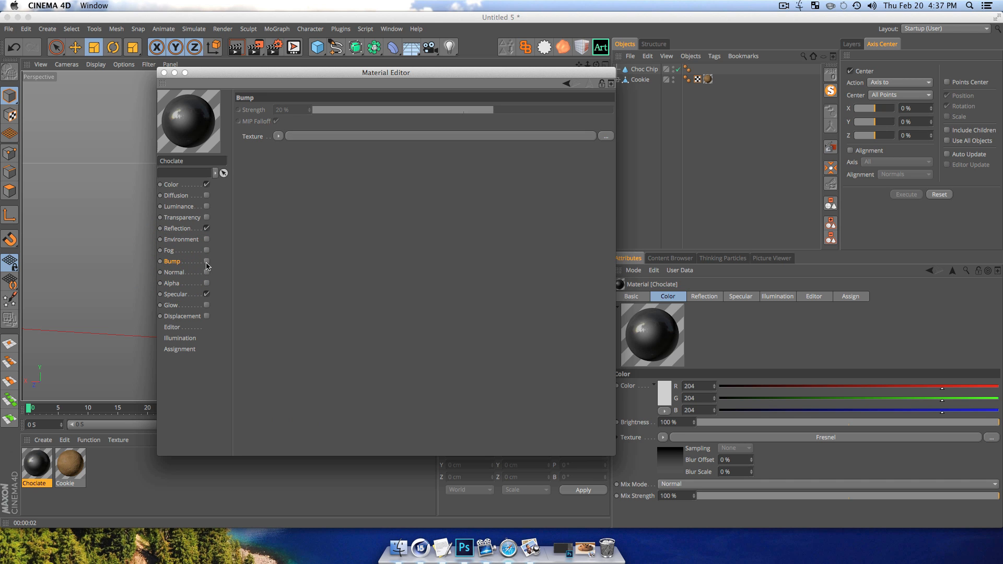
left_click(207, 262)
left_click(277, 137)
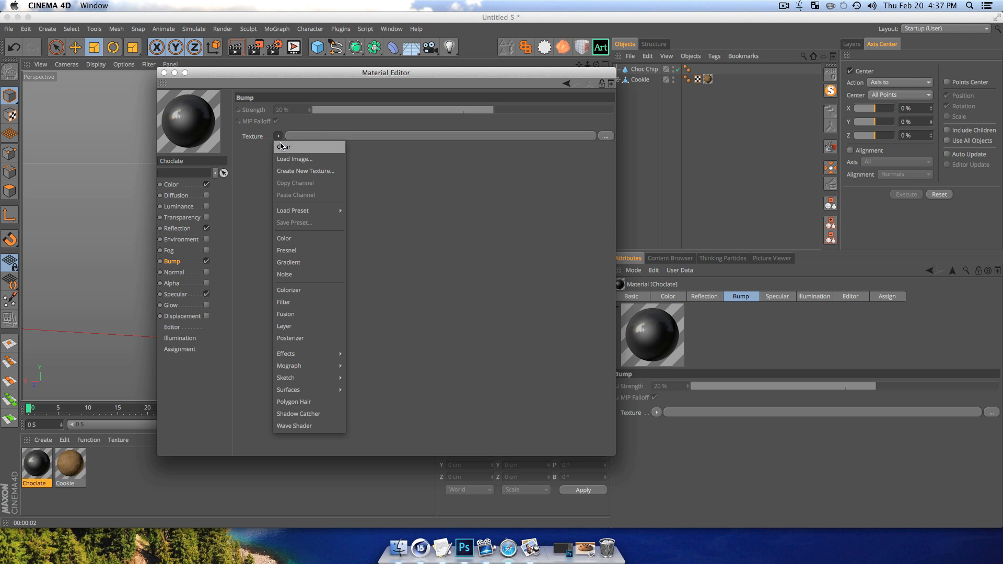
left_click(304, 274)
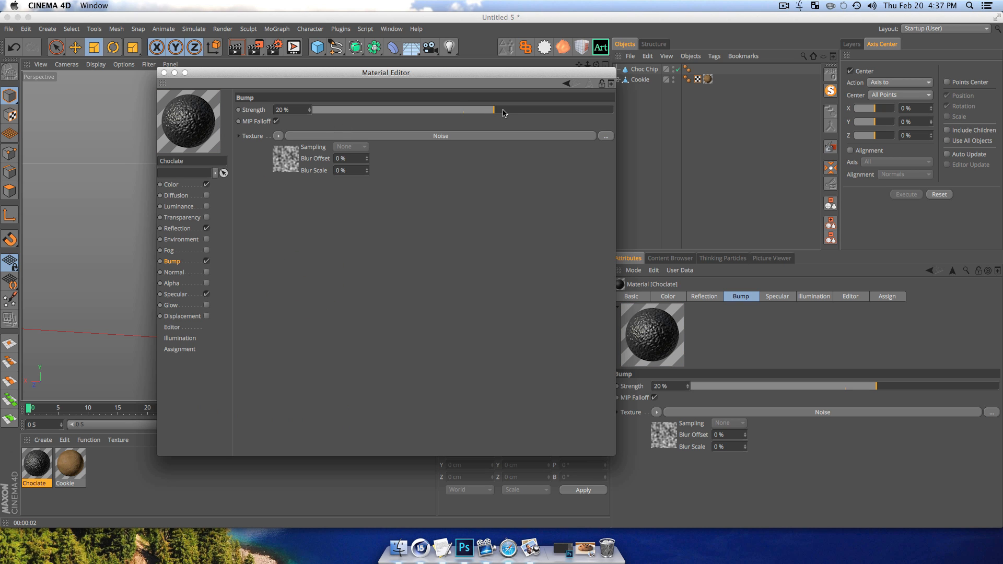
left_click_drag(609, 124, 629, 119)
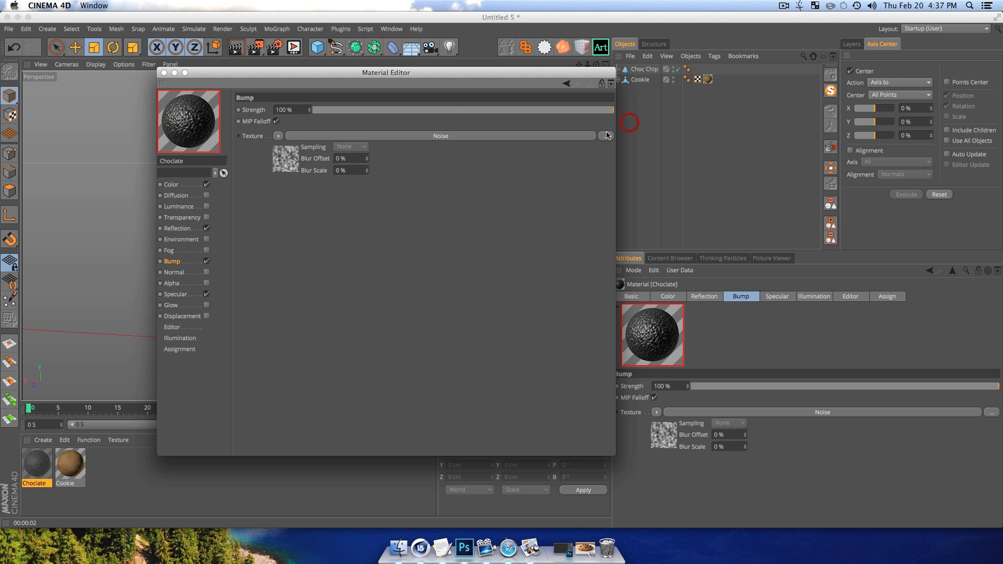
- Change the noise type of the bump texture to Naki
left_click(291, 159)
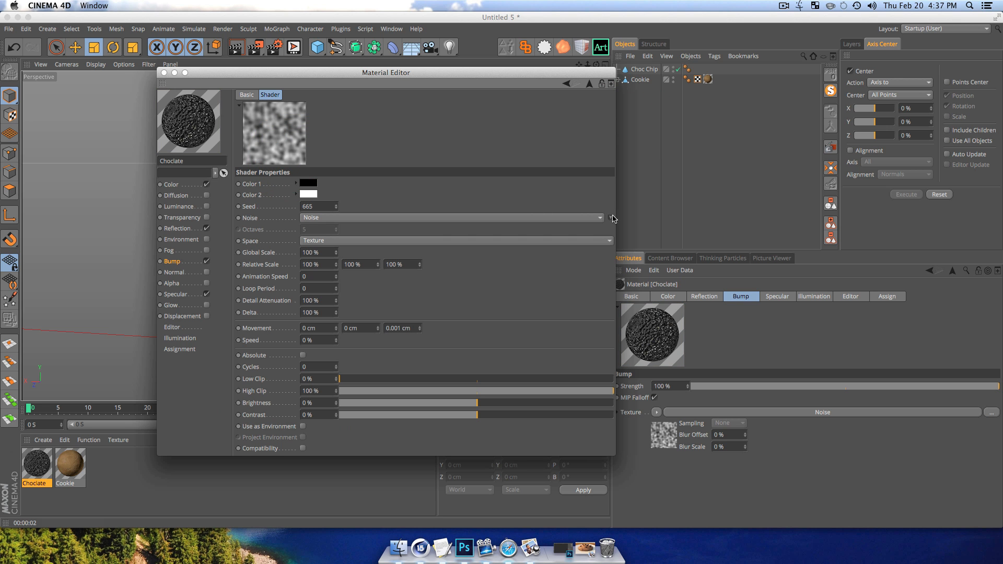
left_click(612, 218)
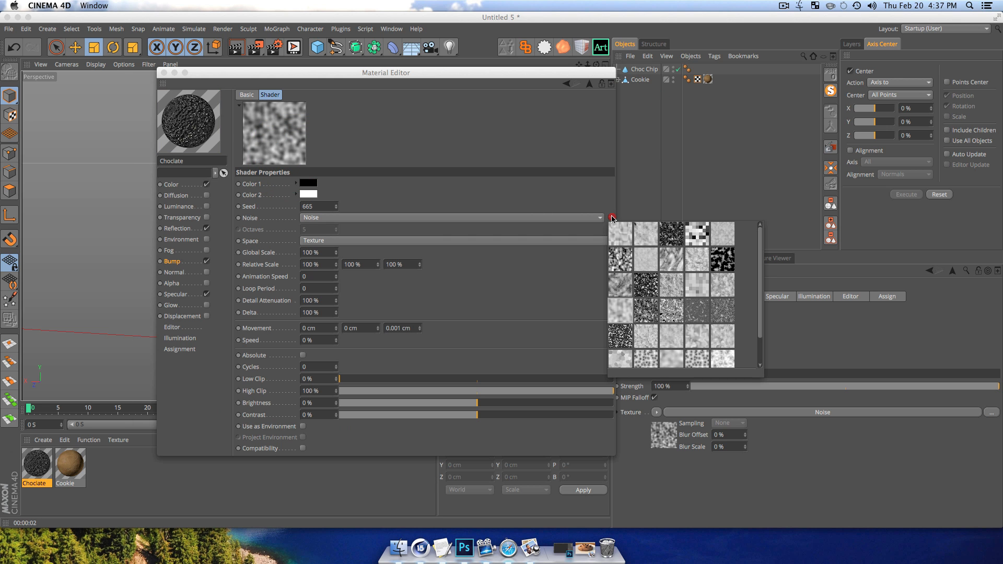
left_click(718, 291)
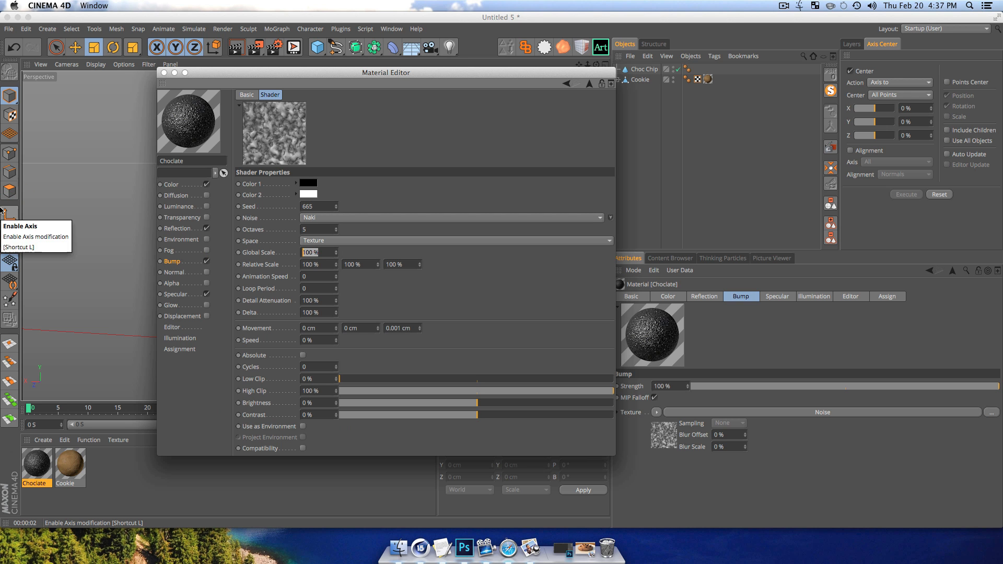
- Set the bump noise's global scale to 350% and apply the Choclate material to the chocolate chip, previewing it with a render
type("35")
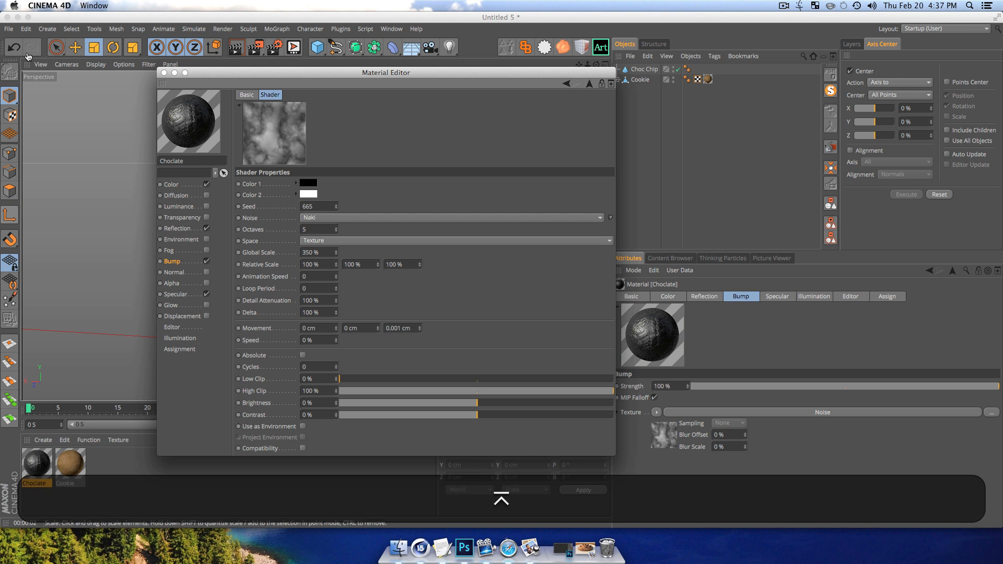
left_click_drag(270, 74, 696, 137)
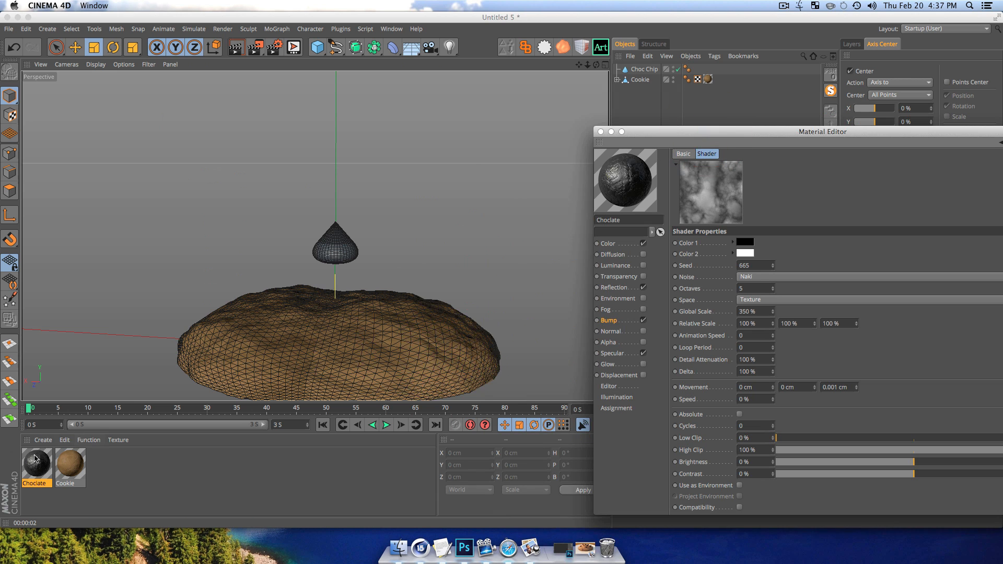
left_click_drag(34, 458, 319, 282)
scroll(335, 254, "up", 5)
key("super+r")
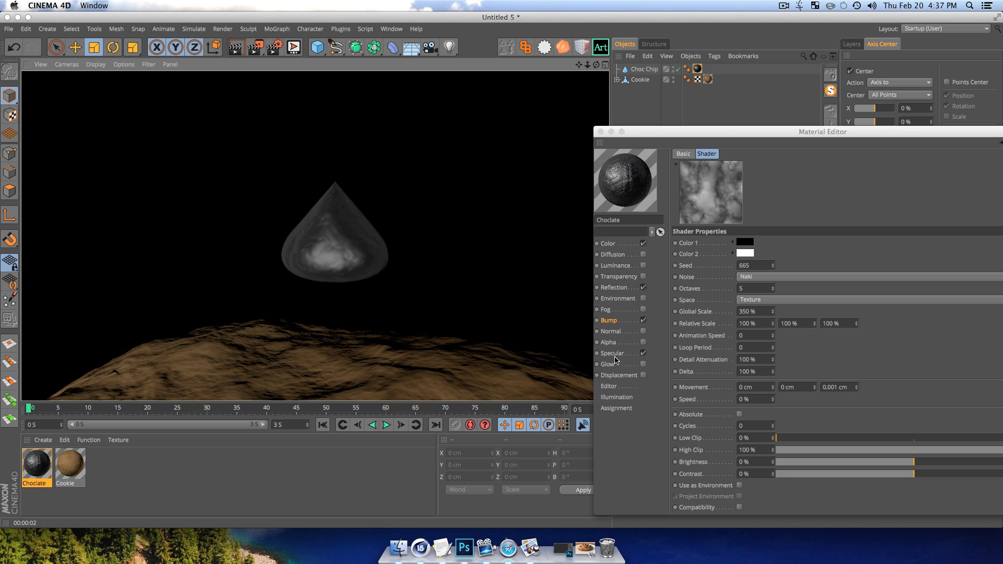
- Set the Choclate material's specular mode to Colored with a dark grey color, RGB 58, 58, 58, and close the material editor
left_click(612, 354)
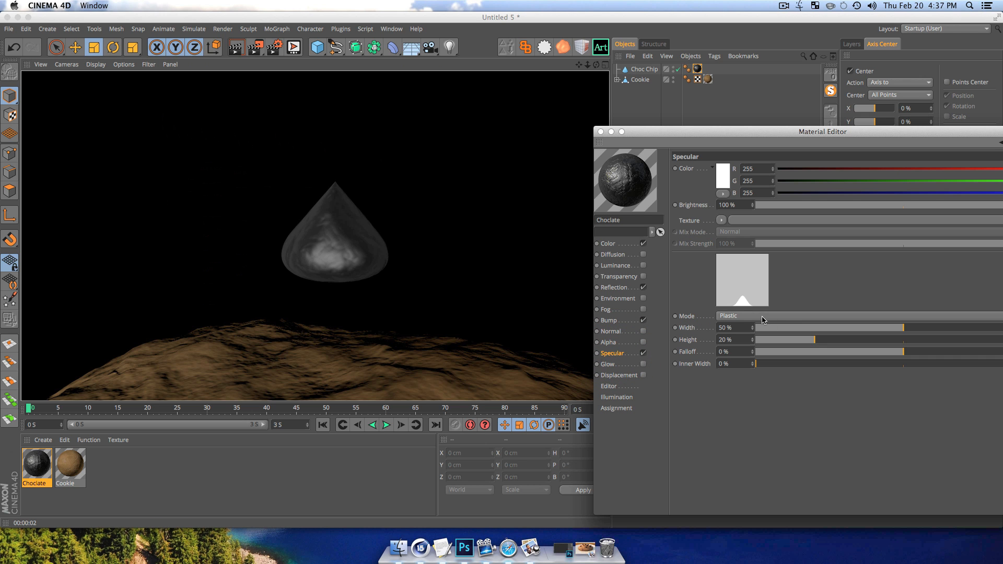
left_click(729, 316)
left_click(729, 340)
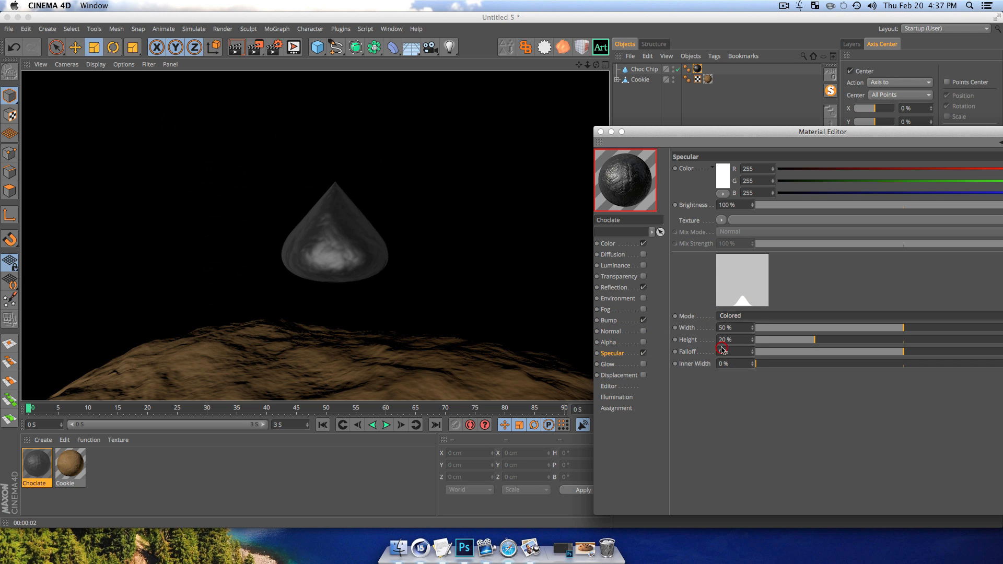
left_click(726, 177)
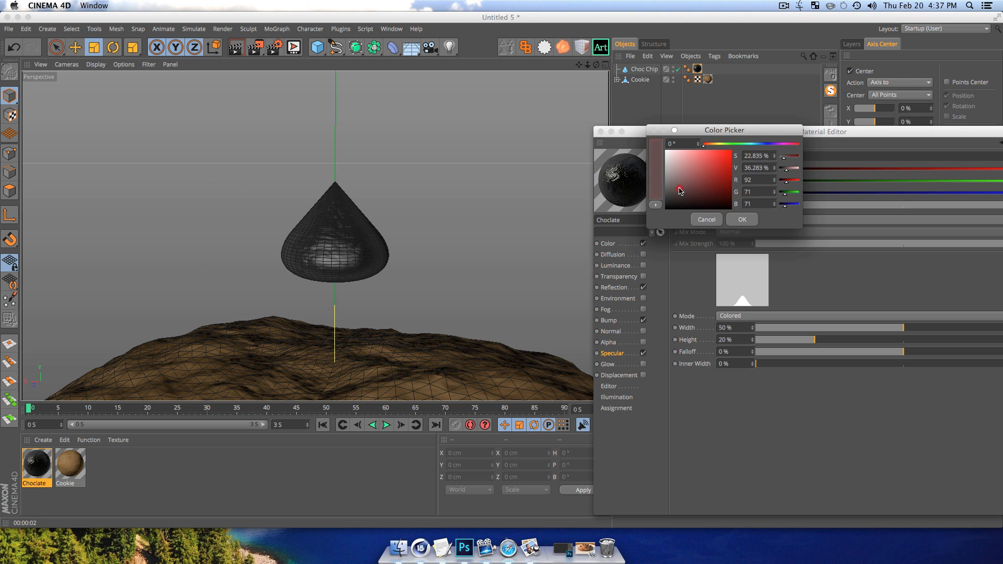
left_click(743, 219)
key("super+r")
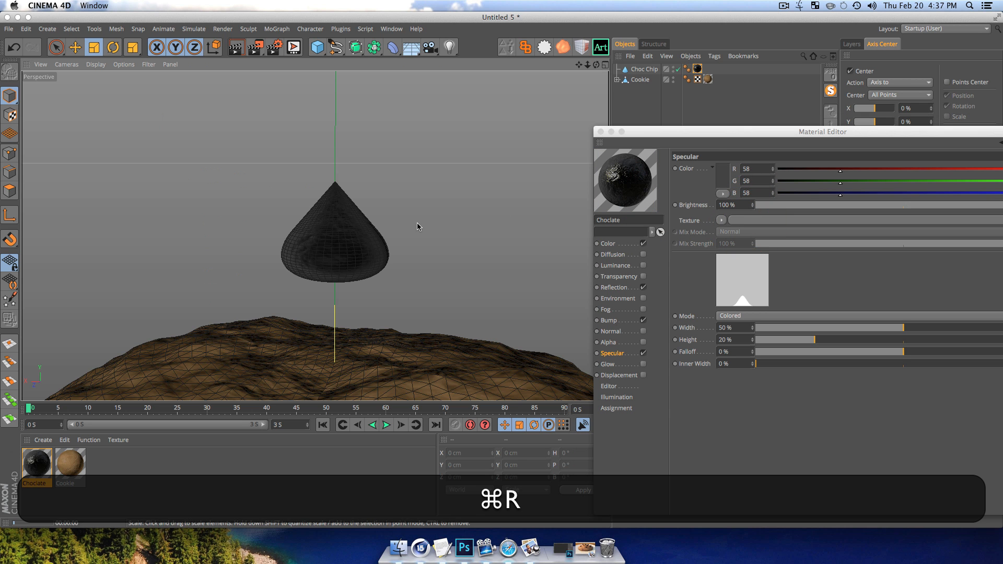
key("3")
left_click_drag(303, 239, 218, 244)
left_click(601, 132)
left_click(666, 112)
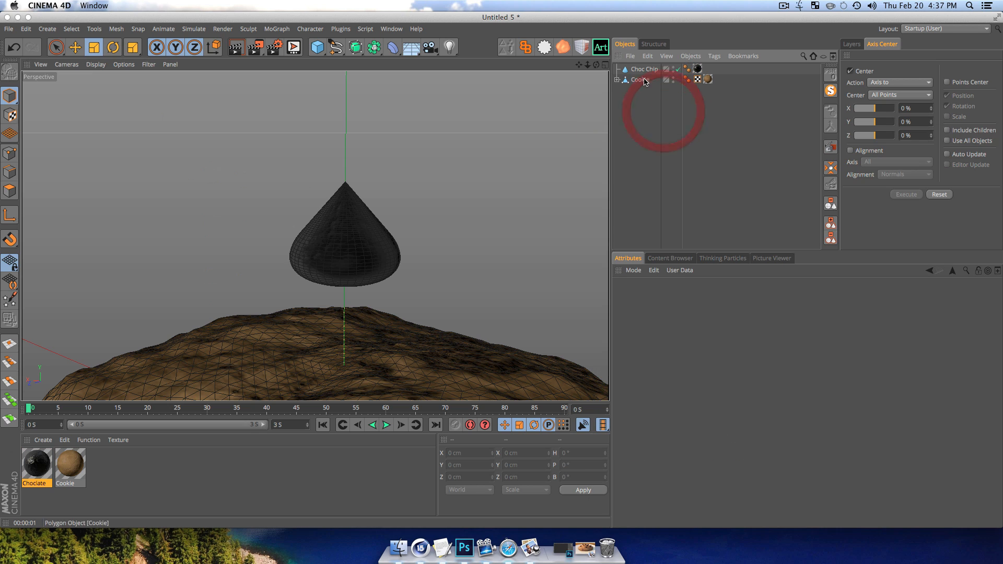
- Scale the chocolate chip down uniformly to about 28.6 cm wide so it suits the cookie's size
left_click(645, 68)
scroll(391, 239, "up", 2)
scroll(391, 239, "down", 3)
key("3")
left_click_drag(422, 273, 357, 344)
key("t")
left_click_drag(490, 214, 386, 261)
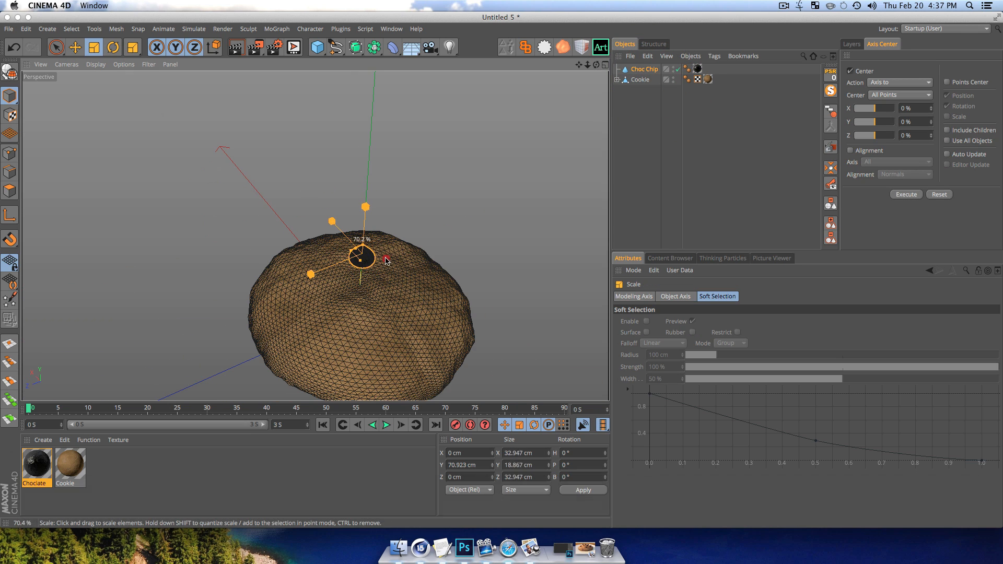
left_click(690, 172)
key("3")
mouse_move(366, 188)
left_mouse_down()
mouse_move(399, 193)
mouse_move(520, 170)
mouse_move(356, 186)
left_mouse_up()
left_click(356, 186)
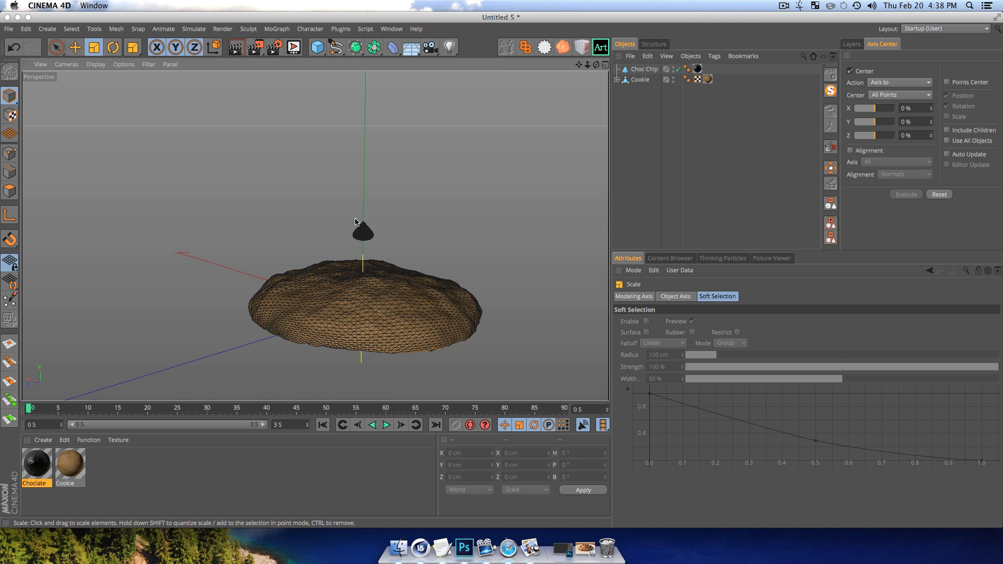
- Move the chocolate chip down onto the middle of the cookie, to a Y position of 39 cm
key("3")
left_click_drag(414, 247, 360, 277)
left_click(358, 257)
key("3")
left_click(641, 69)
key("3")
key("e")
key("3")
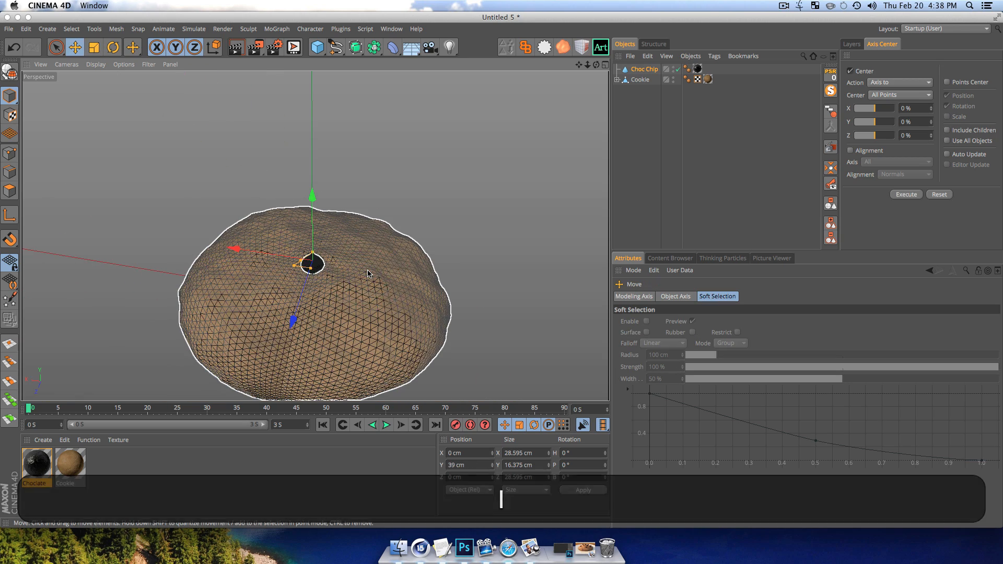
- In the top view, scatter nine duplicates of the chocolate chip across the cookie, and return to the perspective view
key("F2")
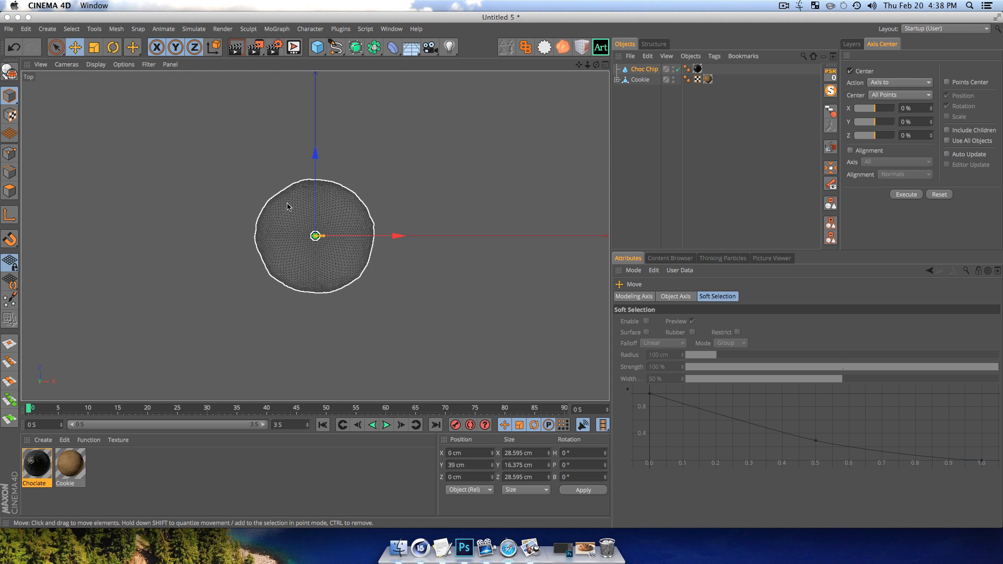
scroll(293, 209, "up", 5)
left_click_drag(405, 262, 400, 248, "super")
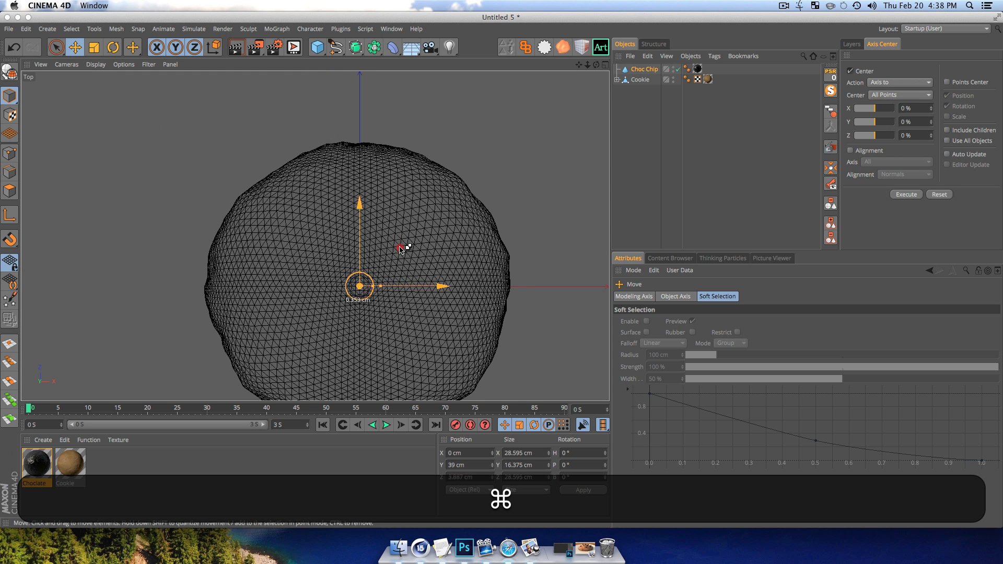
left_click_drag(446, 198, 473, 200, "super")
left_click_drag(409, 180, 388, 174, "super")
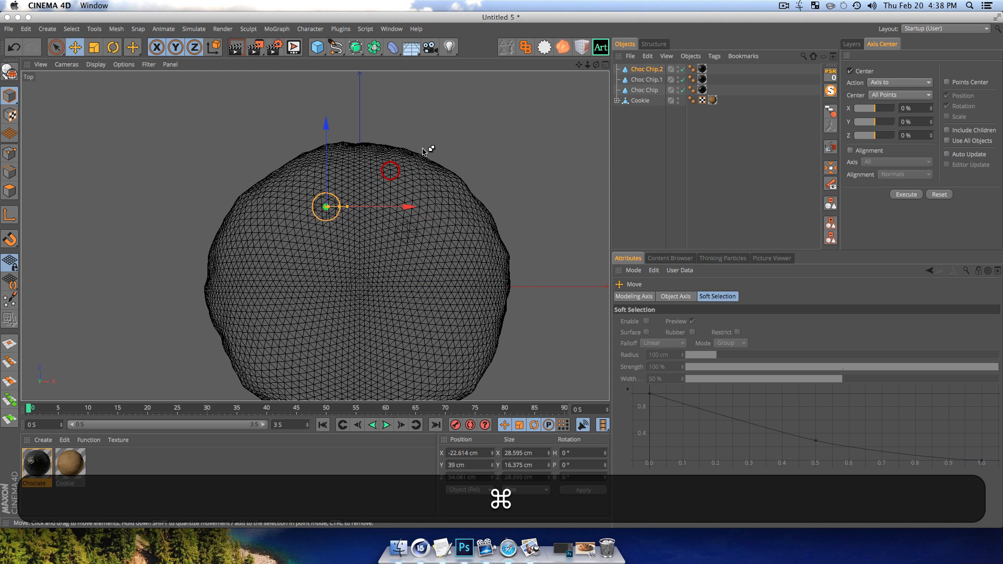
left_click_drag(435, 147, 378, 204, "super")
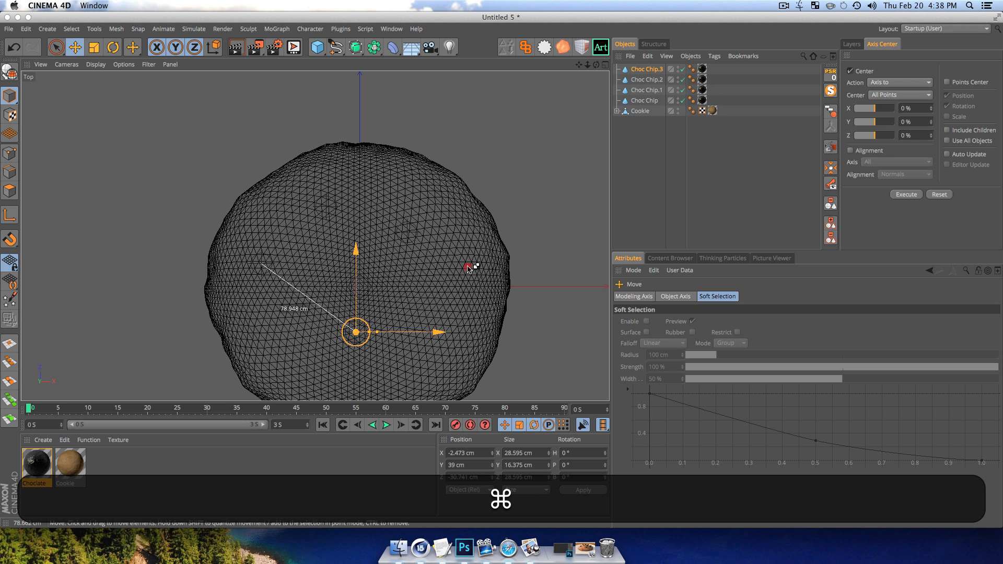
left_click_drag(468, 268, 575, 220, "super")
left_click_drag(531, 287, 527, 315, "super")
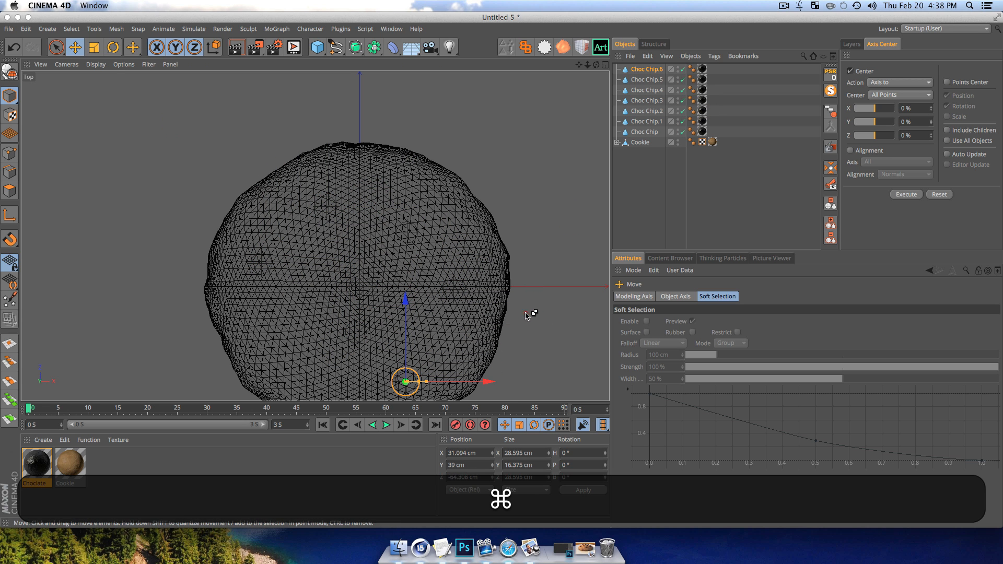
left_click_drag(426, 301, 405, 289, "super")
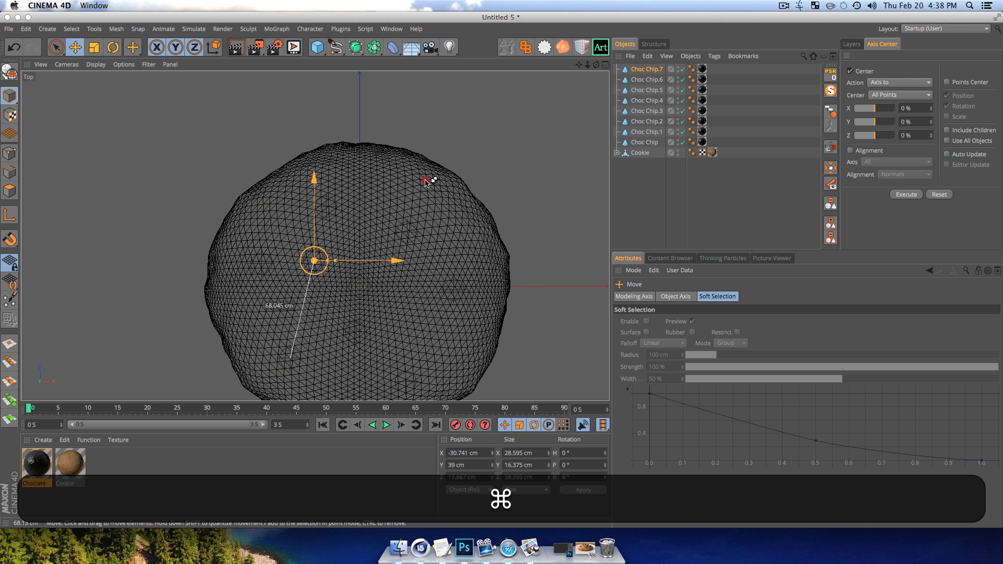
left_click_drag(426, 182, 497, 135, "super")
key("F1")
left_click(667, 218)
- Lower Choc Chip.3 to about Y 31.2 cm and tilt it to follow the slope of the cookie
key("3")
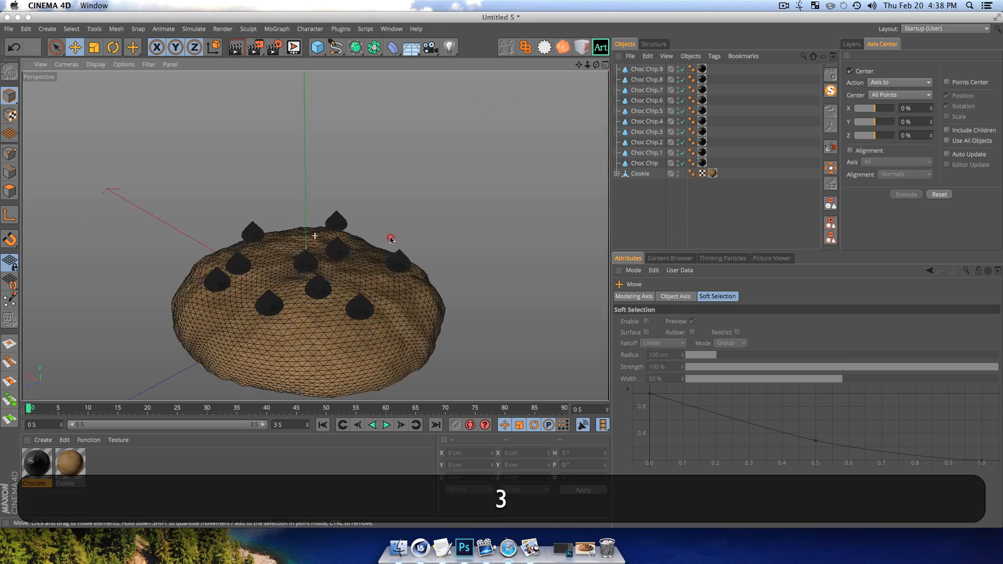
left_click_drag(392, 239, 352, 202)
left_click(336, 298)
scroll(326, 312, "up", 3)
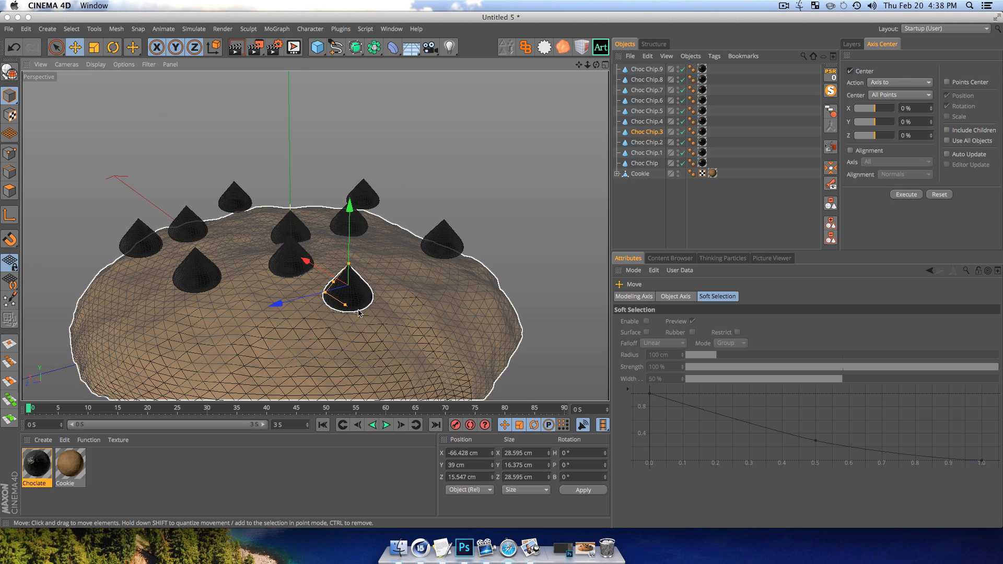
key("3")
left_click_drag(358, 313, 368, 334)
left_click_drag(354, 198, 354, 231)
key("r")
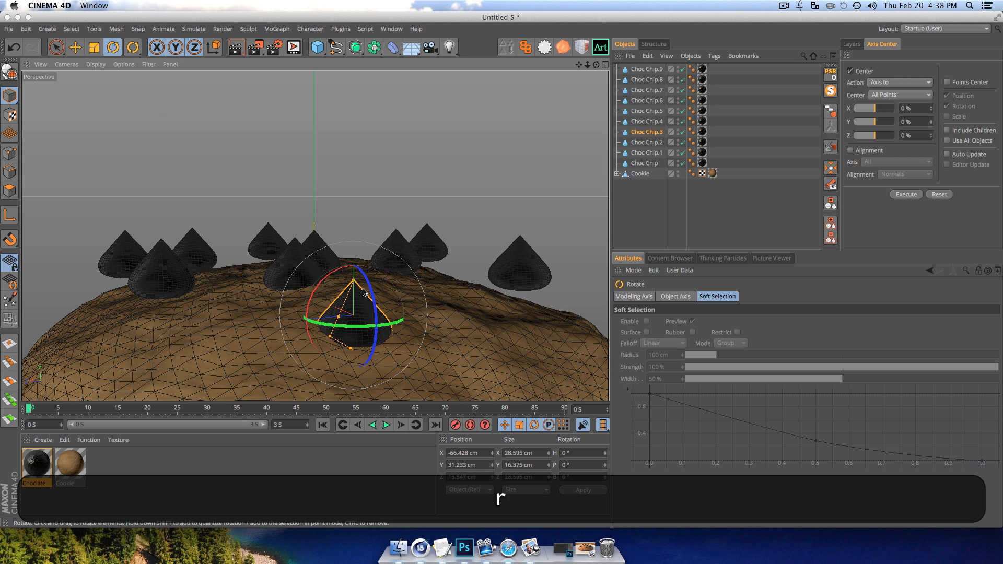
left_click_drag(368, 290, 310, 278)
key("3")
key("e")
key("r")
- Lower Choc Chip.7 to about Y 28 cm and tilt it about 11° in pitch to match the cookie's slope
left_click(412, 284)
key("e")
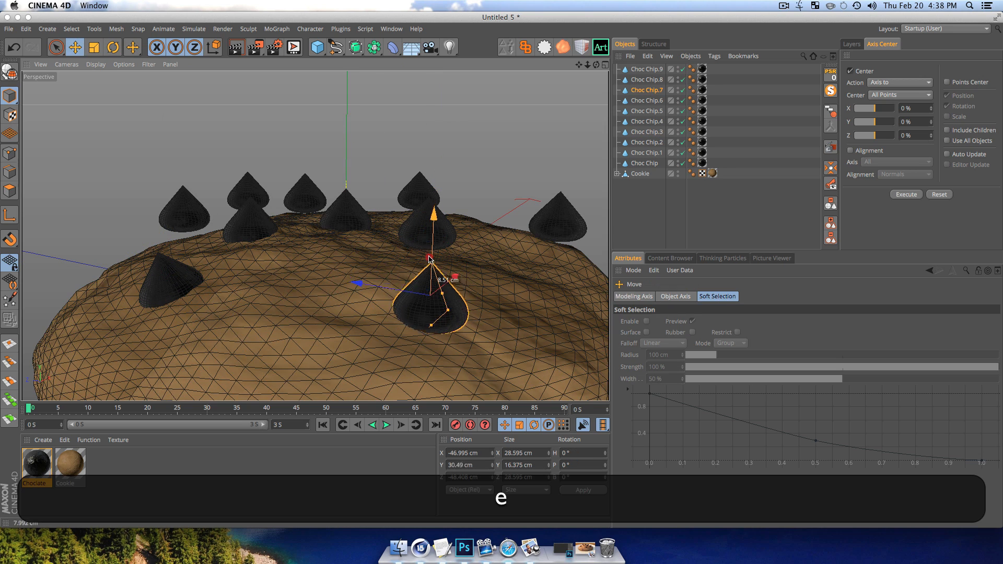
left_click_drag(429, 257, 430, 272)
key("r")
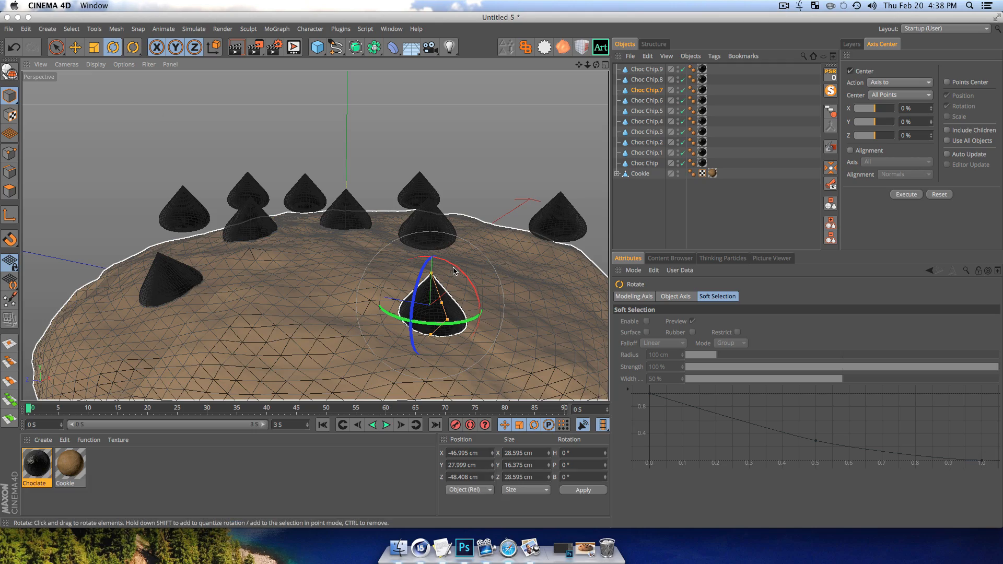
key("1")
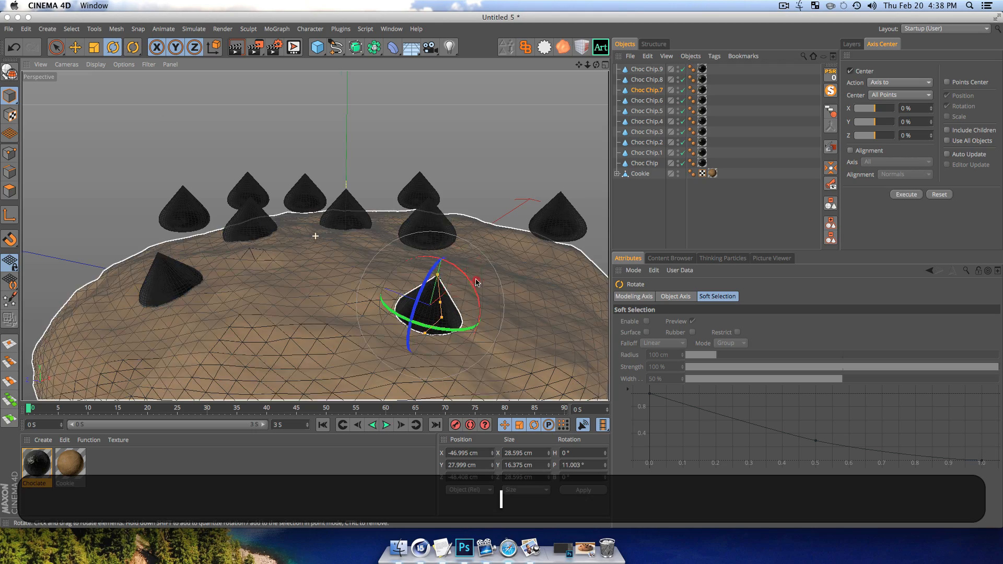
left_click_drag(474, 282, 291, 240)
- Lower Choc Chip.6 into the cookie near its edge and rotate it to match the surface slope
key("3")
left_click_drag(421, 188, 254, 216)
left_click(456, 193)
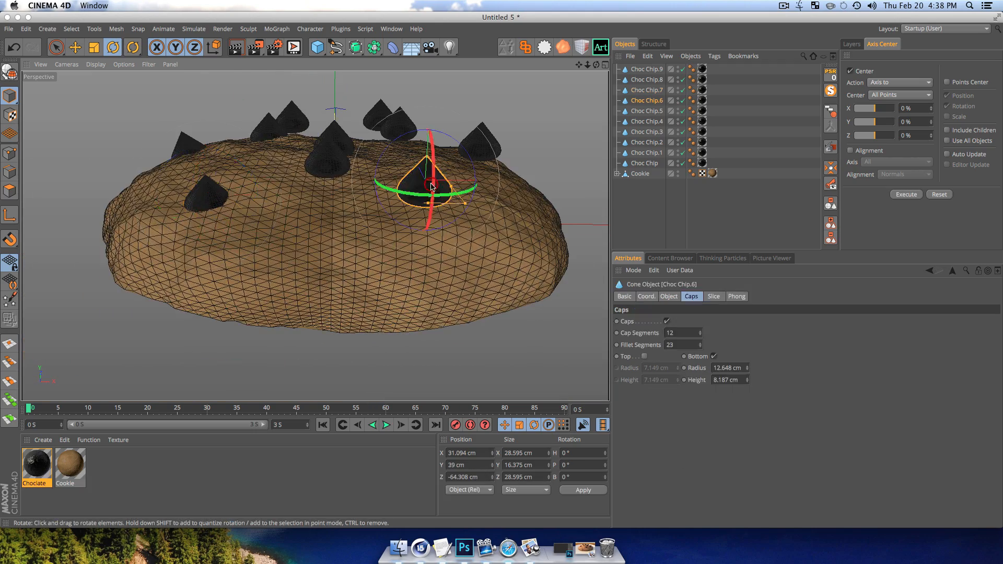
key("e")
left_click_drag(428, 138, 405, 181)
scroll(443, 190, "up", 5)
key("r")
key("super+r")
key("1")
left_click_drag(518, 142, 307, 175)
- Lower Choc Chip.5 to about Y 31.2 cm and tilt it outward with a pitch of about -10°
key("3")
left_click(390, 207)
key("e")
left_click_drag(384, 155, 240, 231)
key("r")
key("1")
key("3")
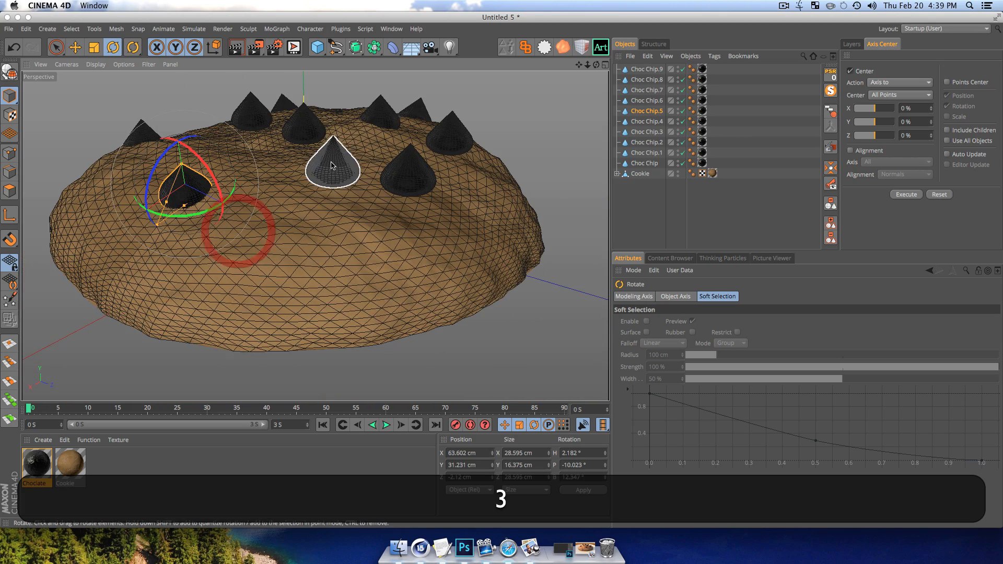
- Lower Choc Chip.1 into the cookie's surface, to about Y 30.9 cm
left_click(333, 162)
key("e")
left_click_drag(333, 133, 334, 149)
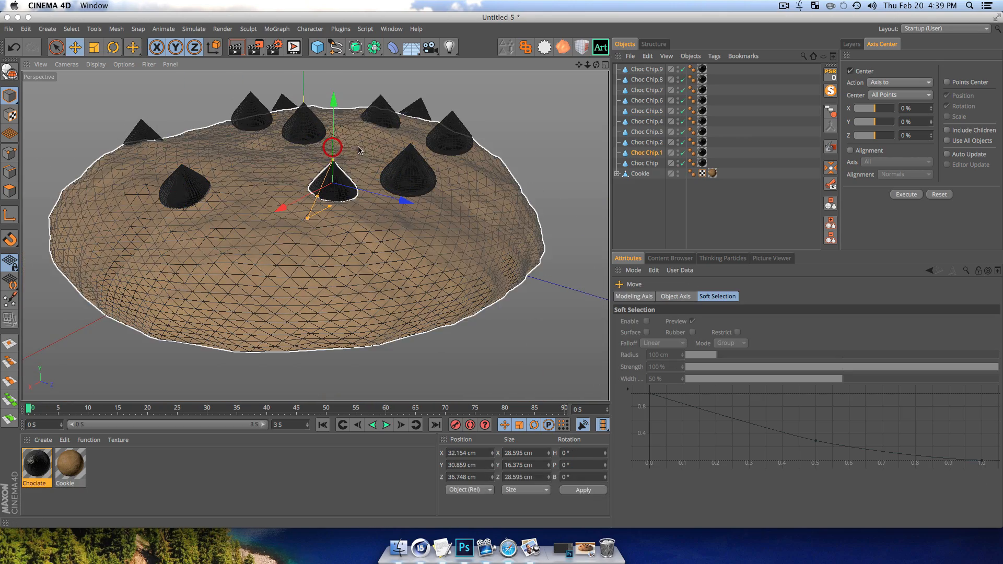
- Lower Choc Chip.9 to about Y 27.5 cm, shift it slightly along Z, and tilt it to the cookie's slope
left_click(416, 173)
key("e")
left_click_drag(413, 135, 411, 167)
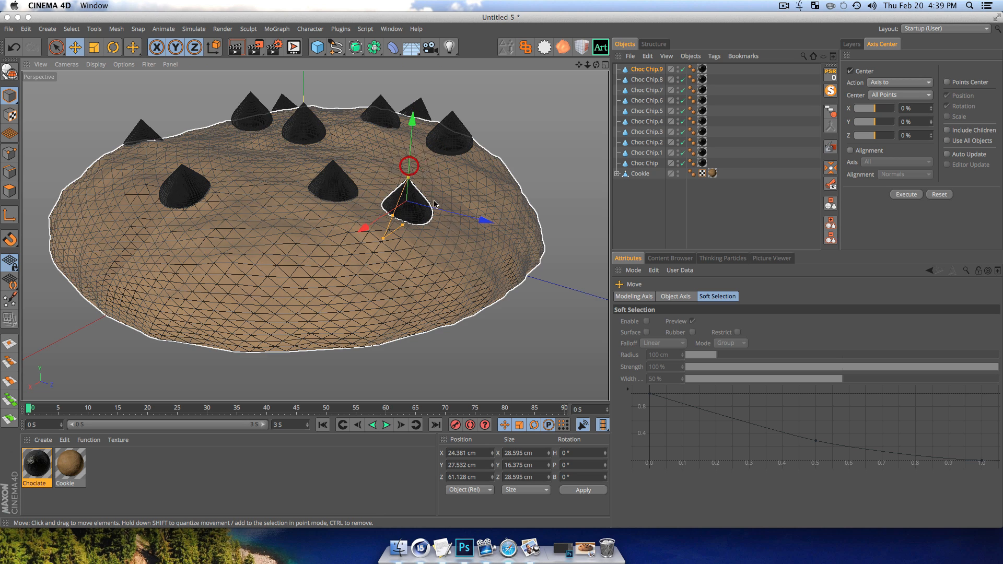
left_click_drag(468, 214, 480, 218)
key("r")
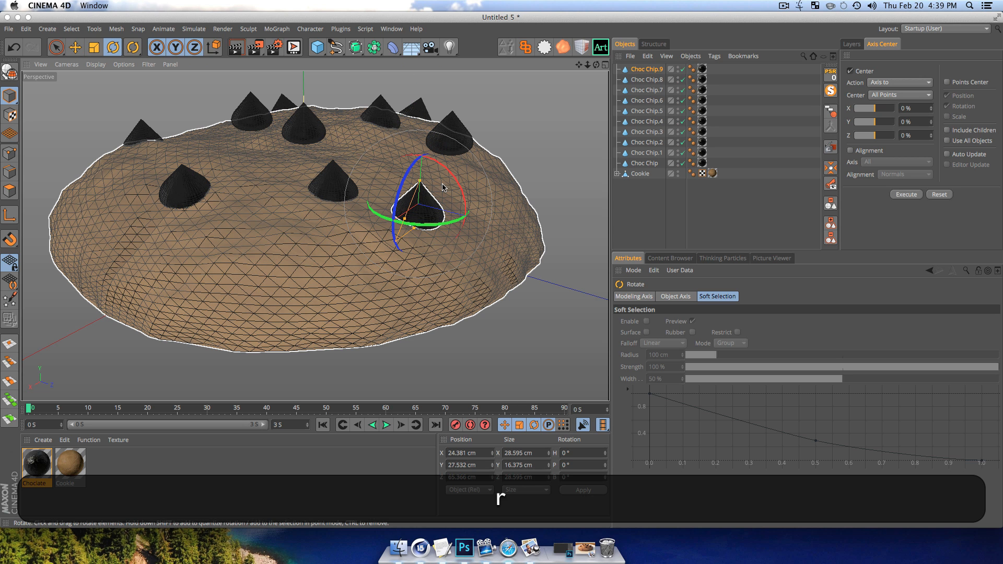
left_click_drag(453, 180, 401, 191)
- Lower Choc Chip.2 to about Y 29.1 cm and tilt it to a pitch of about -17°
key("1")
left_click_drag(383, 152, 128, 152)
key("3")
left_click(293, 192)
key("e")
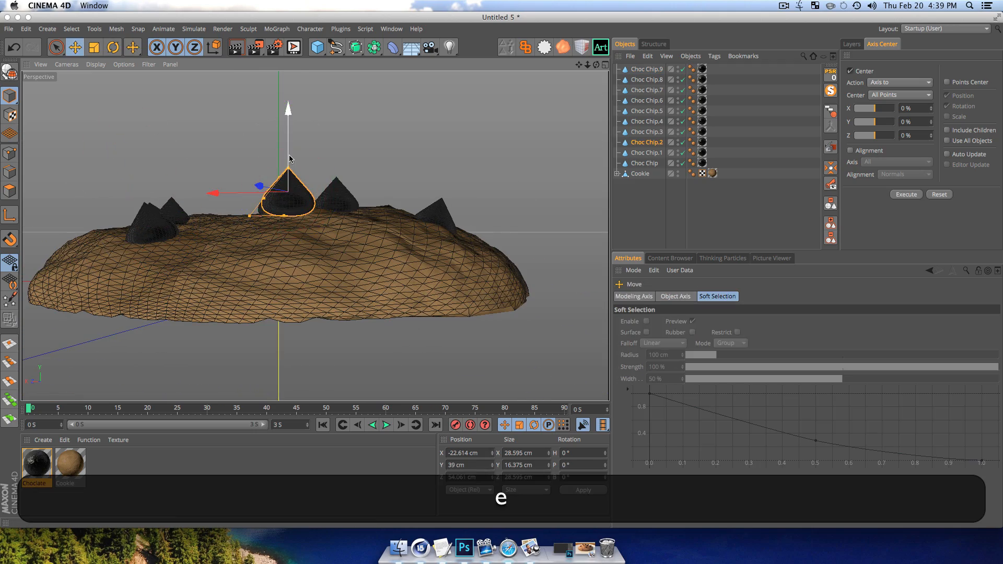
left_click_drag(289, 194, 273, 210)
key("r")
key("1")
left_click_drag(336, 197, 312, 236)
- Lower the original Choc Chip at the cookie's center to about Y 37.6 cm and rotate it slightly
key("3")
left_click_drag(313, 224, 316, 244)
scroll(311, 248, "up", 4)
key("3")
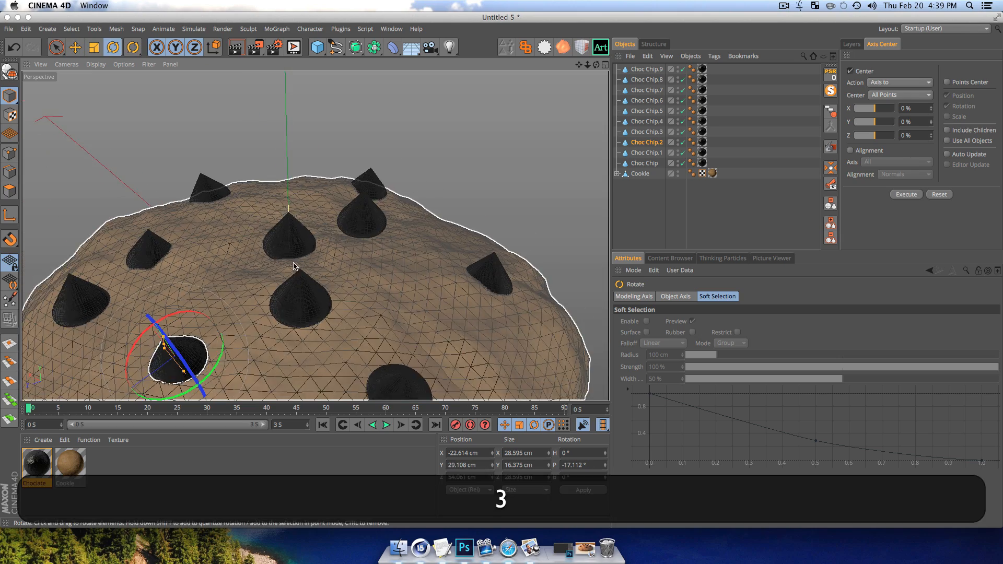
left_click(289, 234)
key("e")
left_click_drag(287, 179, 286, 183)
key("3")
left_click_drag(282, 230, 345, 221)
key("r")
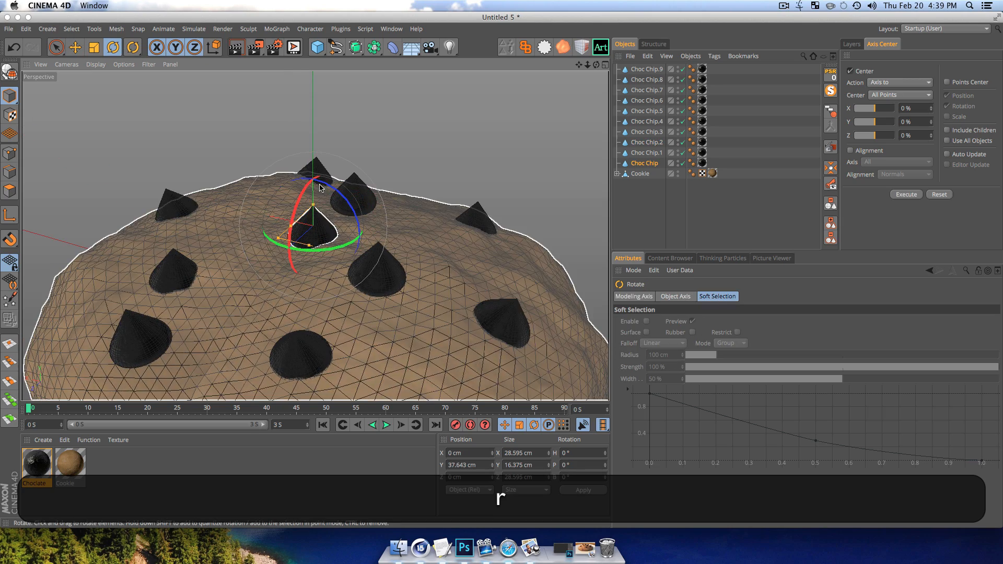
left_click_drag(323, 187, 294, 199)
key("1")
- Sink Choc Chip.8 into the cookie at about Z 9.9 cm and tilt it to a pitch of about -5.6°
key("3")
left_click_drag(369, 241, 197, 224)
left_click(320, 224)
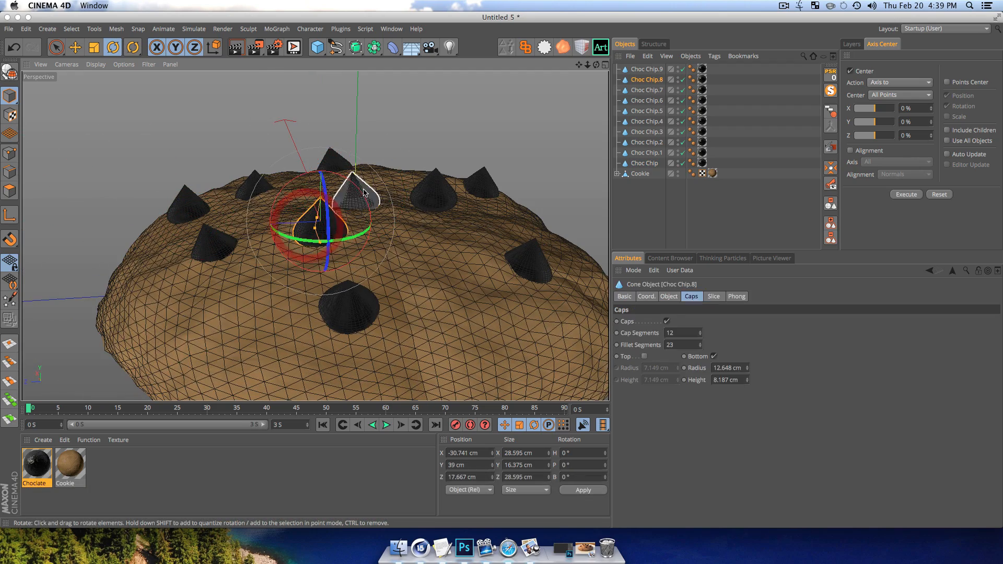
key("e")
left_click_drag(321, 160, 320, 165)
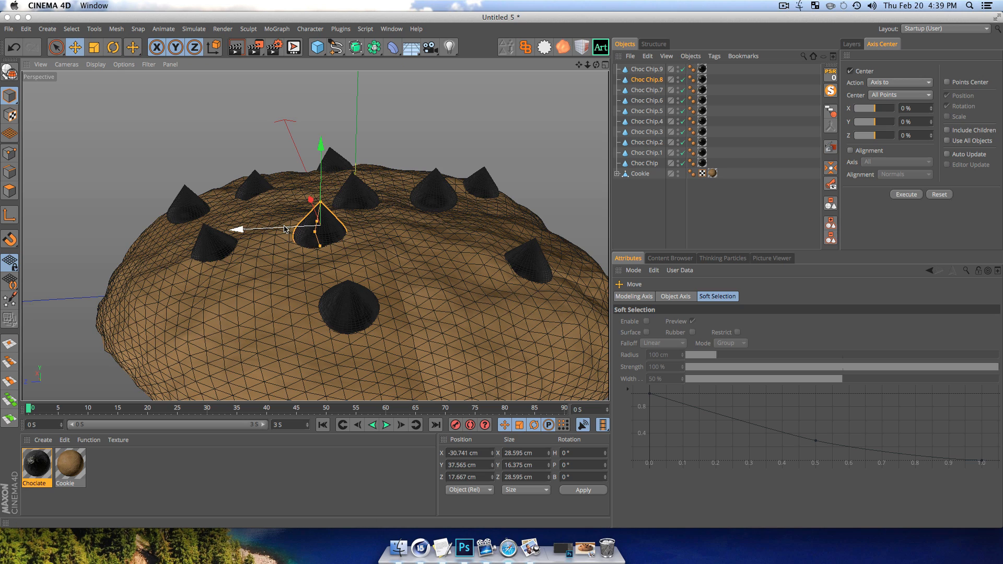
key("r")
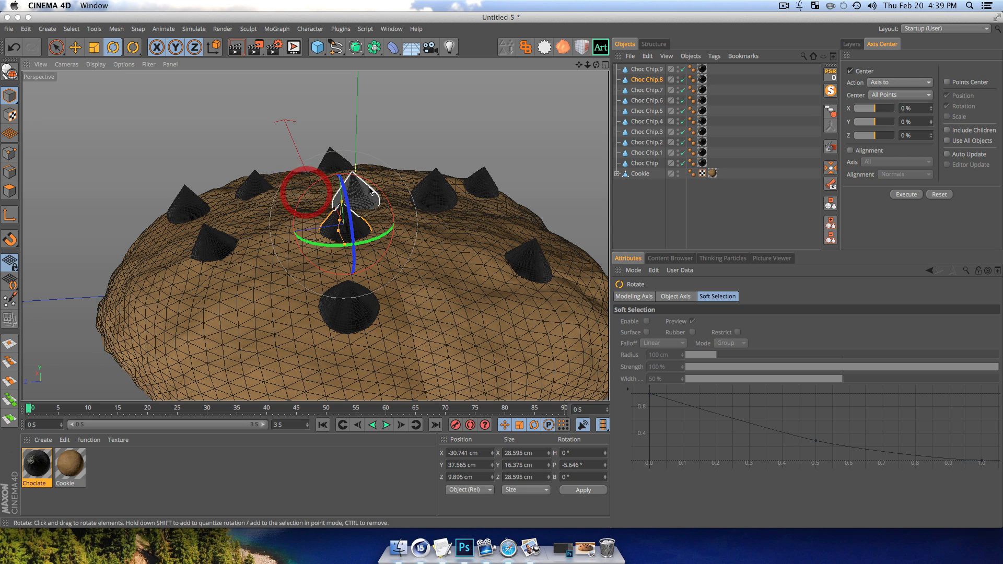
key("e")
left_click_drag(341, 189, 341, 185)
- Lower Choc Chip.4 into the cookie to about Y 35.7 cm
key("3")
left_click_drag(308, 235, 341, 244)
left_click_drag(418, 170, 280, 219)
scroll(341, 231, "up", 6)
key("3")
left_click(359, 216)
key("e")
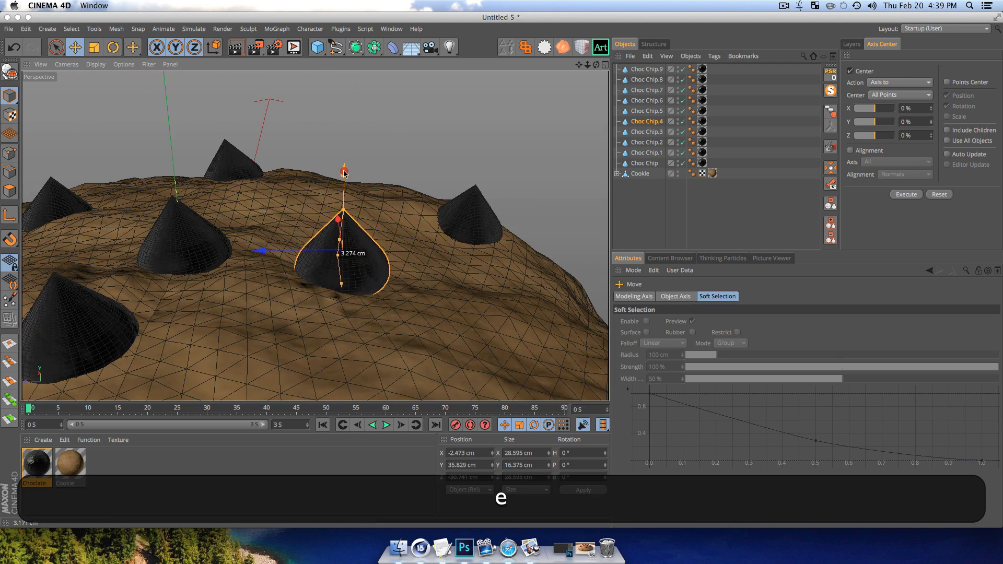
left_click_drag(344, 174, 344, 175)
- Tilt Choc Chip.4 to a pitch of about 16.9° and settle it at about Y 33.7 cm, Z -33.7 cm
key("3")
left_click_drag(418, 207, 252, 235)
key("r")
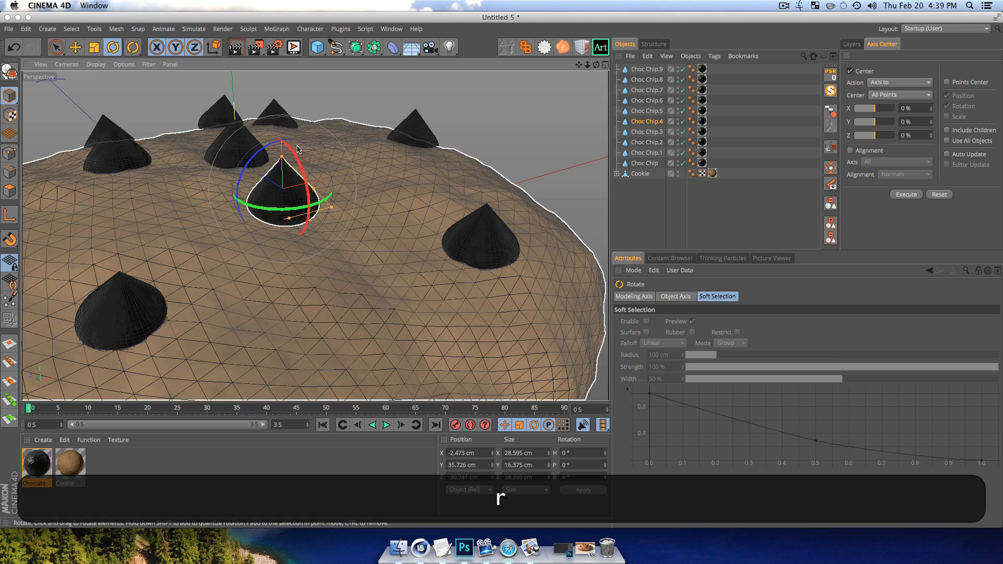
left_click_drag(298, 149, 261, 156)
key("e")
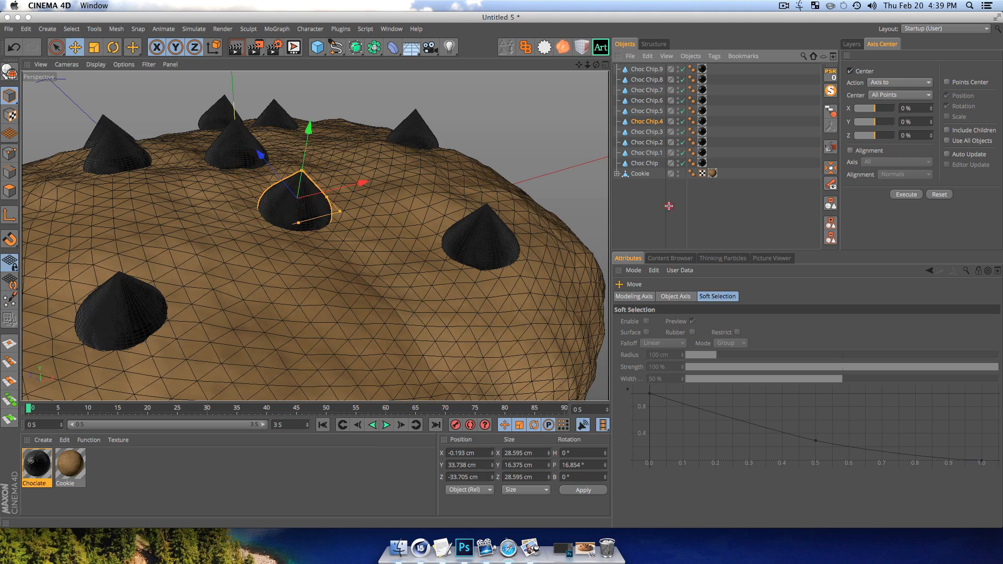
- Deselect everything and render a viewport preview of the whole cookie to check the chips
left_click(668, 205)
scroll(110, 215, "down", 5)
key("3")
left_click_drag(110, 215, 424, 198)
key("super+r")
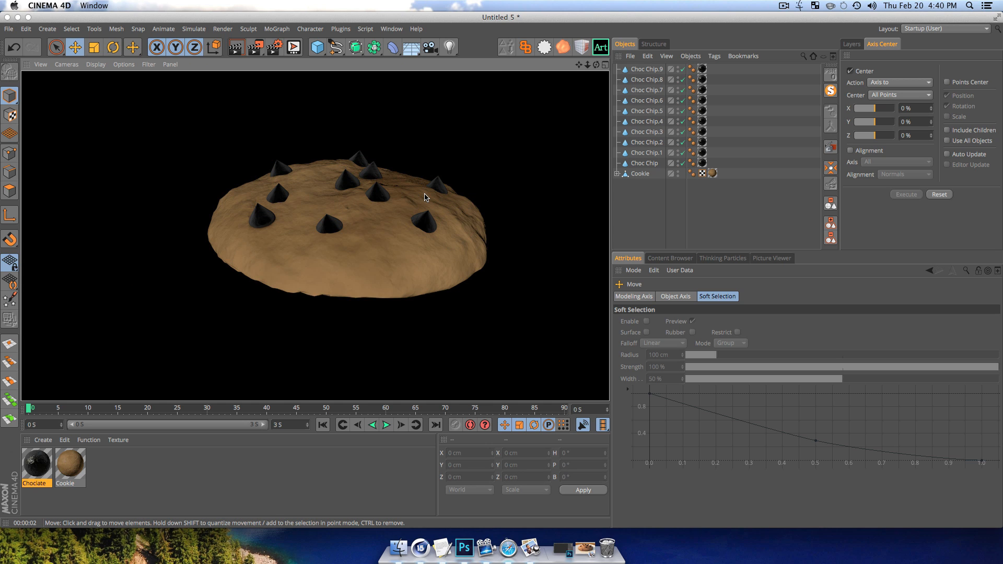
- Duplicate Choc Chip.8 and place the copy near the cookie's edge at about X -60.2, Y 25.6, Z 43.8 cm
left_click(655, 204)
key("3")
mouse_move(381, 180)
left_mouse_down()
mouse_move(315, 236)
mouse_move(322, 233)
left_mouse_up()
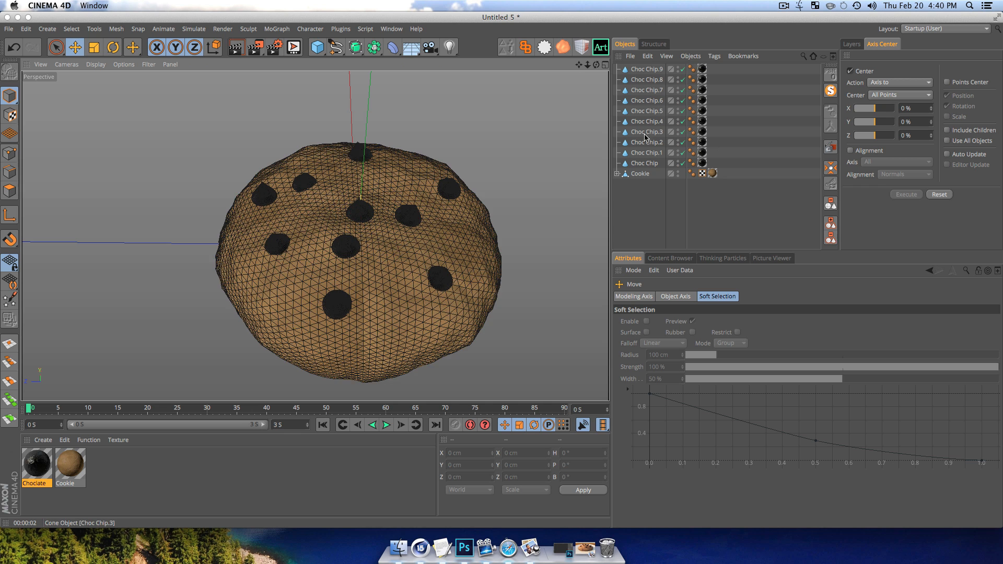
left_click(342, 256)
key("e")
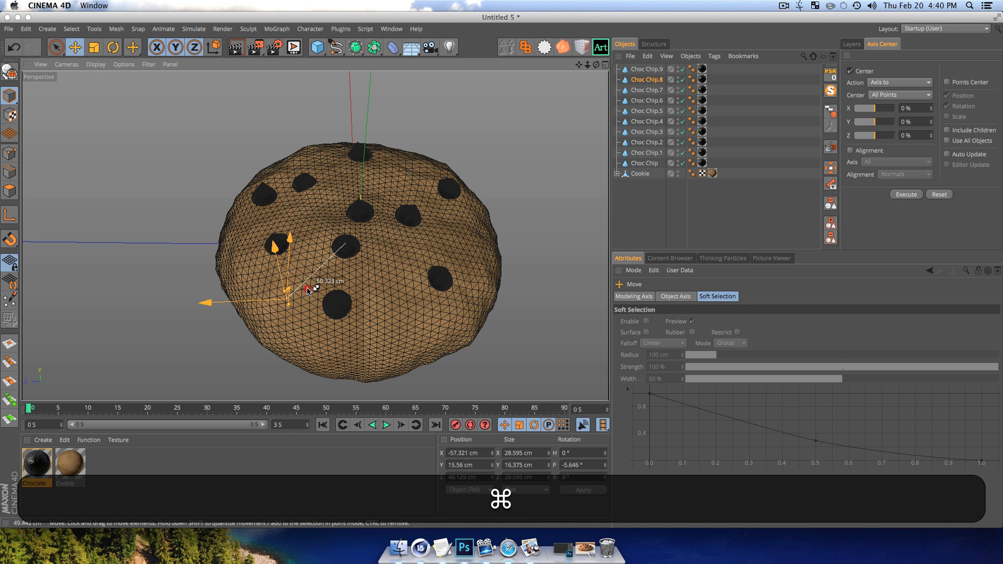
left_click_drag(309, 292, 251, 190, "super")
scroll(314, 294, "up", 5)
key("3")
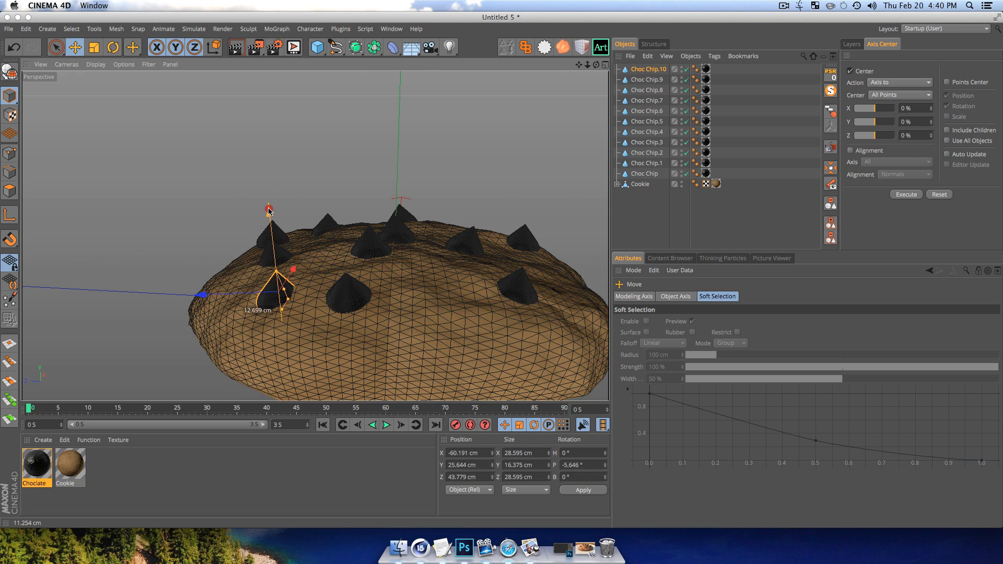
- Rotate Choc Chip.10 to about H -4.5°, P -24.2°, B -13.8° to match the cookie's slope
key("r")
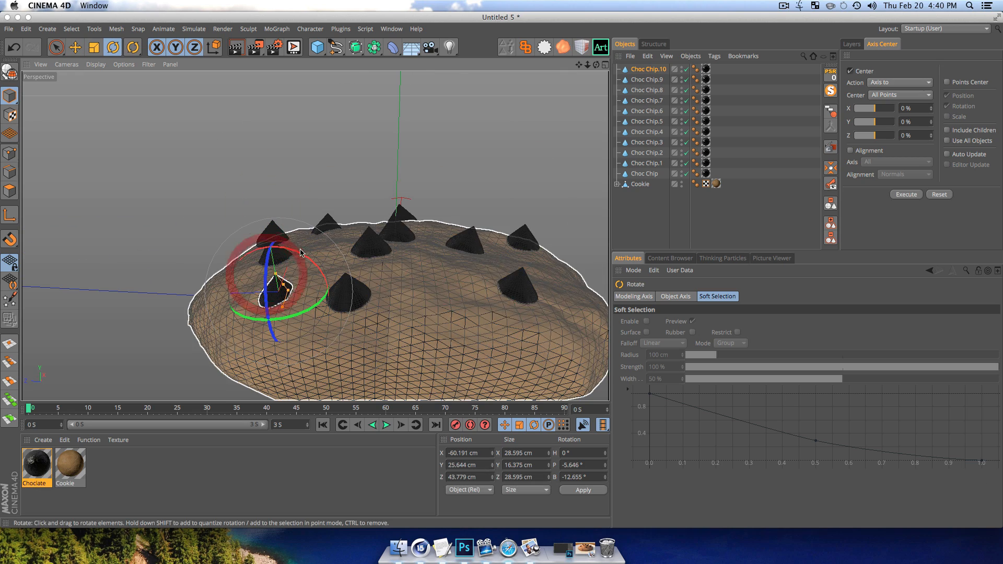
left_click_drag(275, 247, 300, 256)
scroll(418, 266, "down", 5)
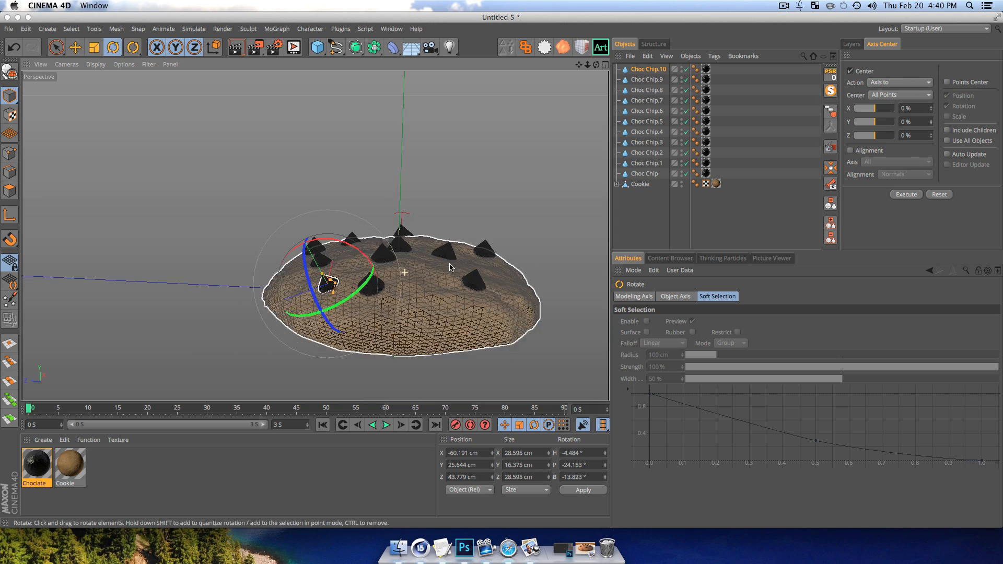
- Deselect the chip and render a viewport preview of the cookie from another side
left_click(643, 234)
key("1")
left_click_drag(413, 237, 499, 272)
key("3")
left_click_drag(406, 280, 546, 287)
key("super+r")
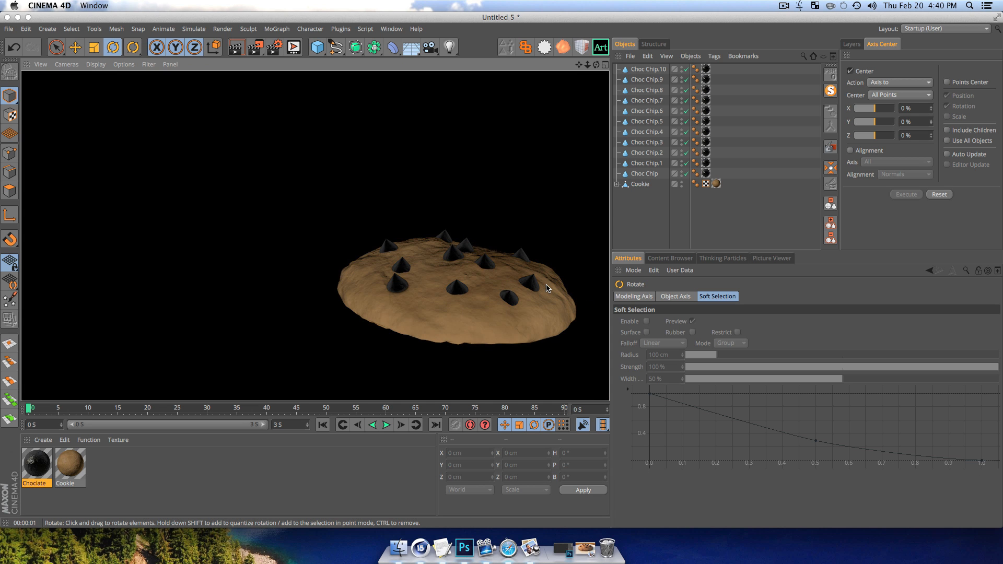
- Move the original Choc Chip off center to about X 22.2, Z -10.8 cm and rotate it to a pitch of about 1.2°
key("3")
left_click_drag(434, 245, 402, 295)
left_click(364, 256)
key("e")
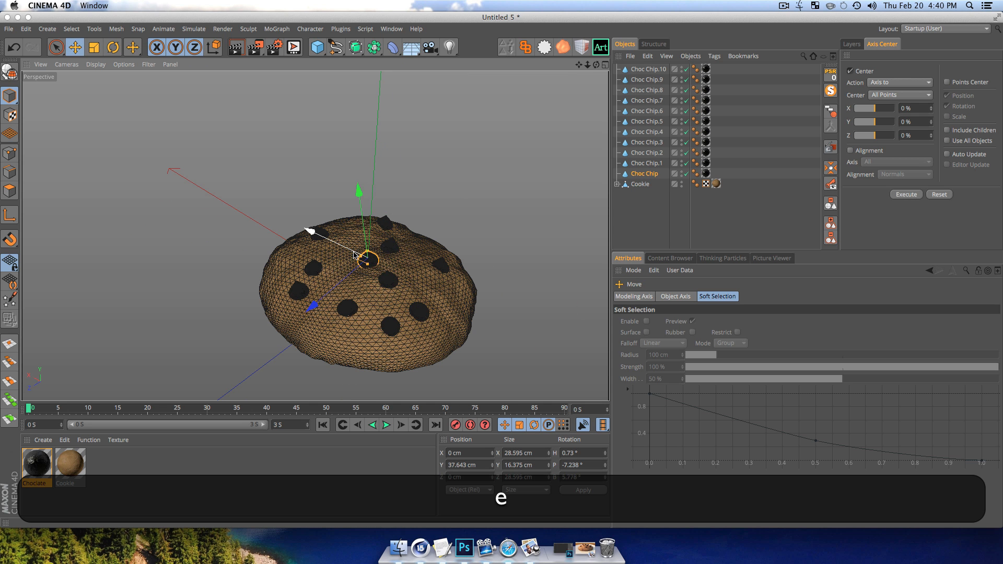
left_click_drag(350, 253, 333, 246)
left_click_drag(334, 267, 336, 214)
key("r")
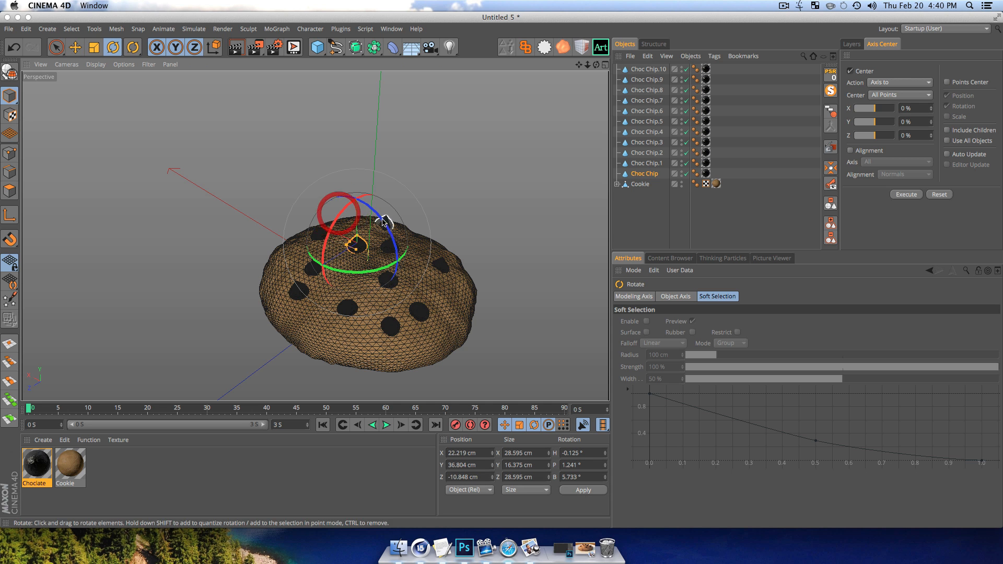
left_click(670, 195)
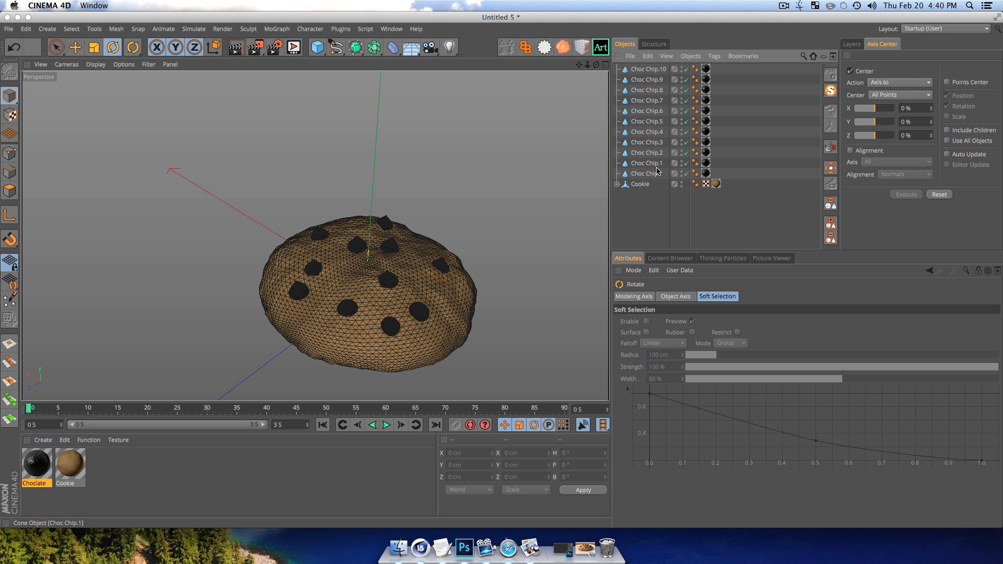
- Lower the original Choc Chip into the cookie to about Y 35.4 cm
scroll(347, 190, "up", 5)
key("3")
left_click_drag(347, 191, 360, 250)
left_click(368, 307)
key("e")
left_click(739, 258)
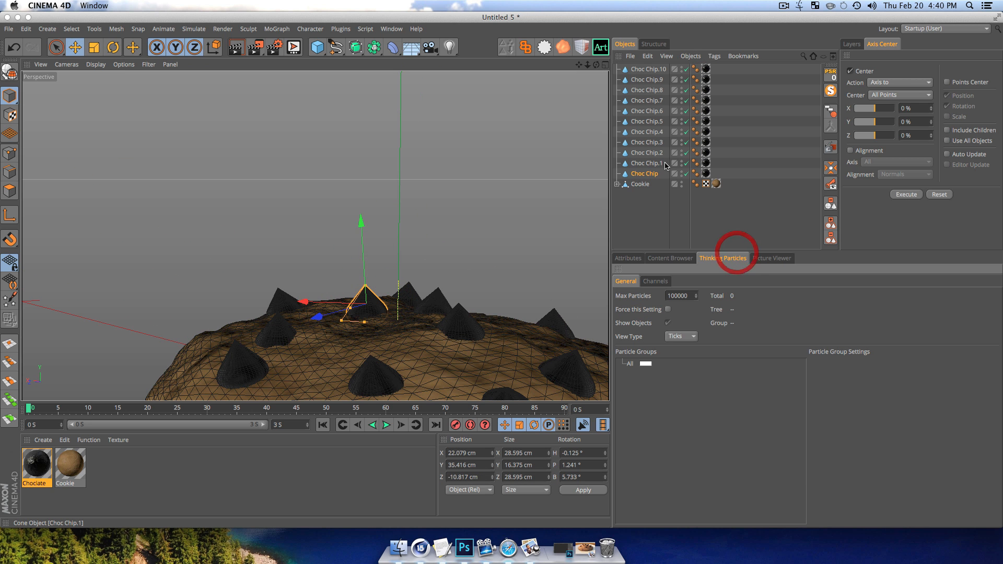
- Group all the Choc Chip objects under a null and name it Choc Chips
left_click(654, 173)
left_click(644, 70, "shift")
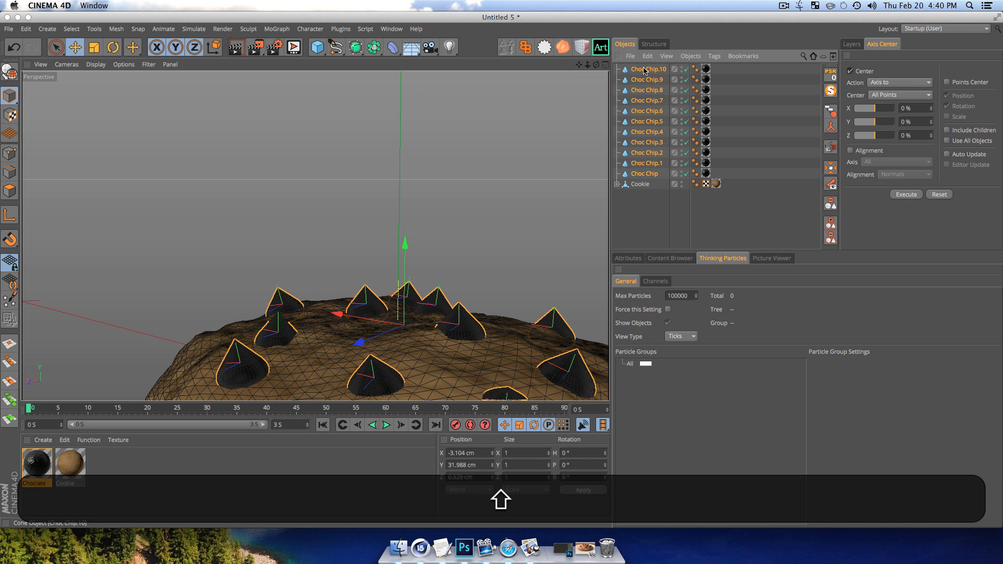
key("alt+g")
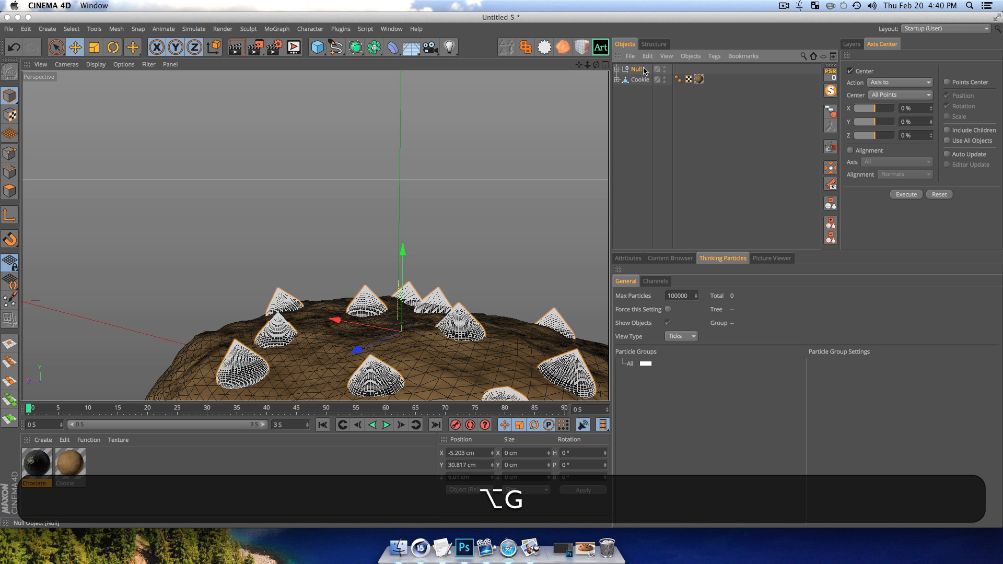
double_click(643, 69)
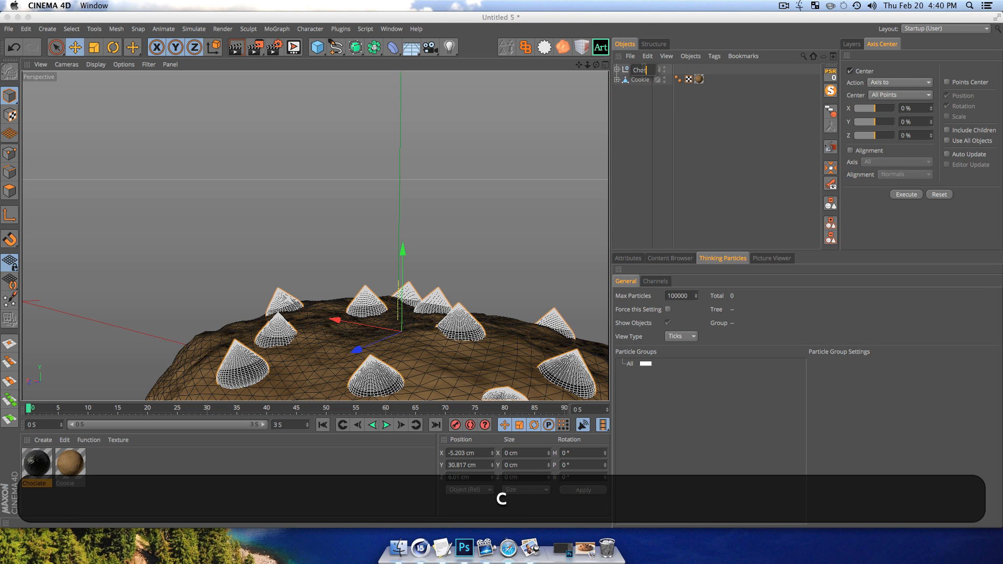
type("Choc Chips")
key("Return")
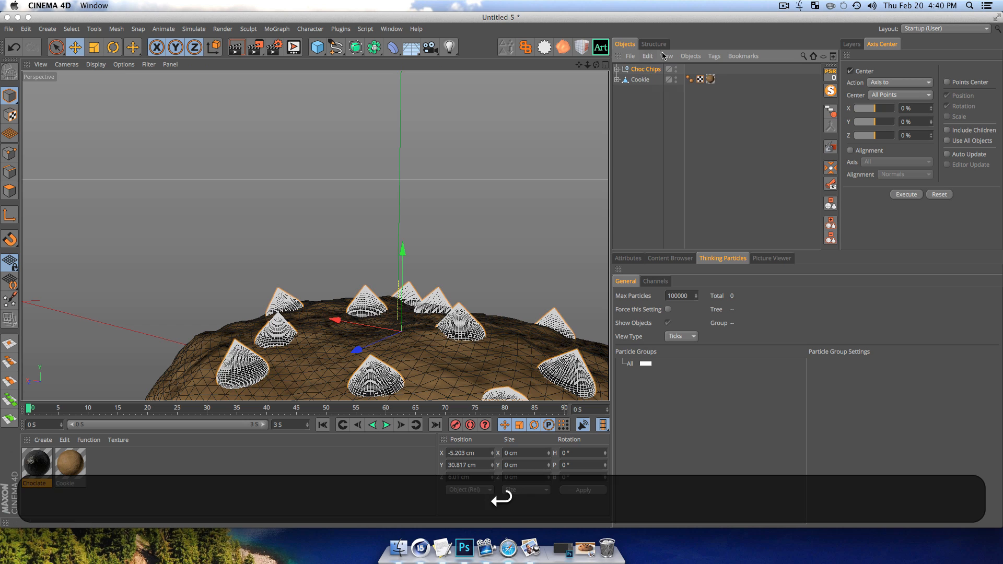
left_click(643, 120)
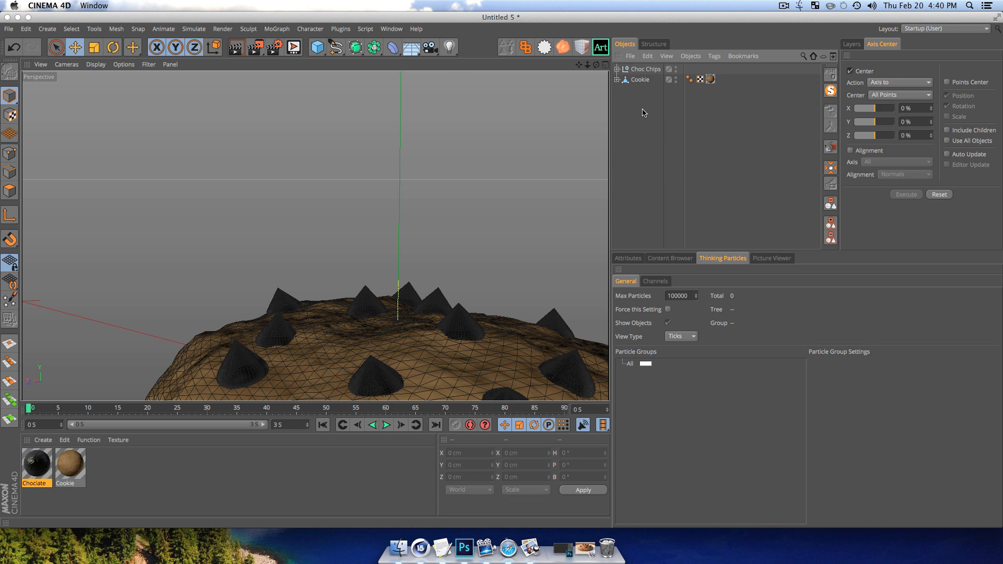
- Delete the individual material tags from all the chips inside the Choc Chips group
left_click(617, 68)
left_click_drag(724, 184, 711, 127)
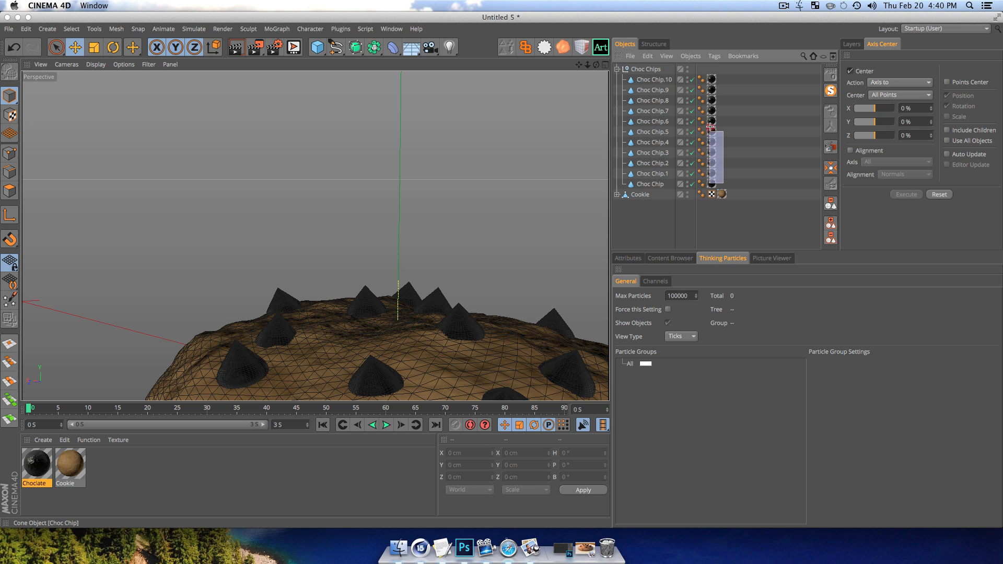
left_click_drag(712, 78, 712, 79)
key("Delete")
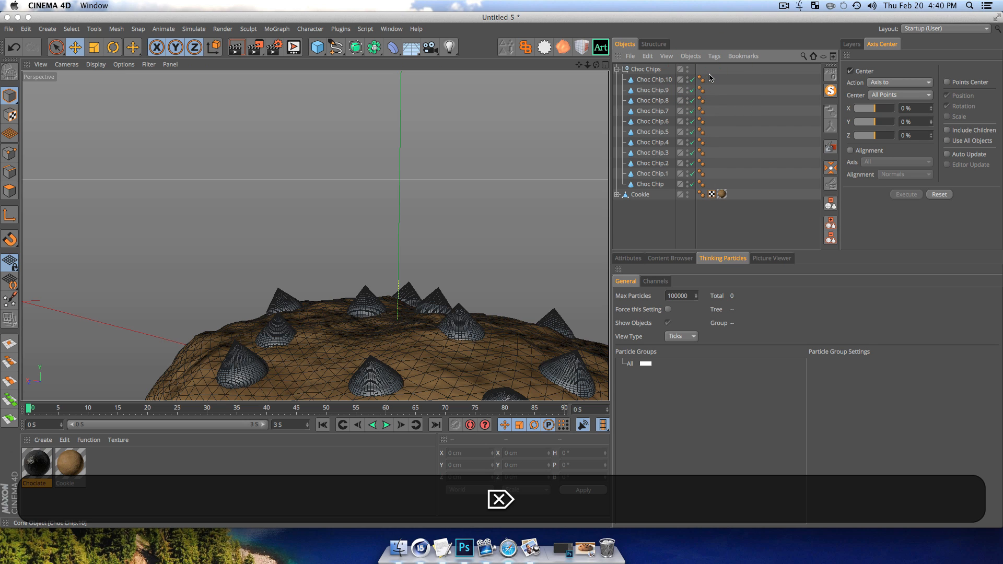
- Apply the dark chocolate material to the Choc Chips group and collapse the group
left_click_drag(36, 462, 195, 269)
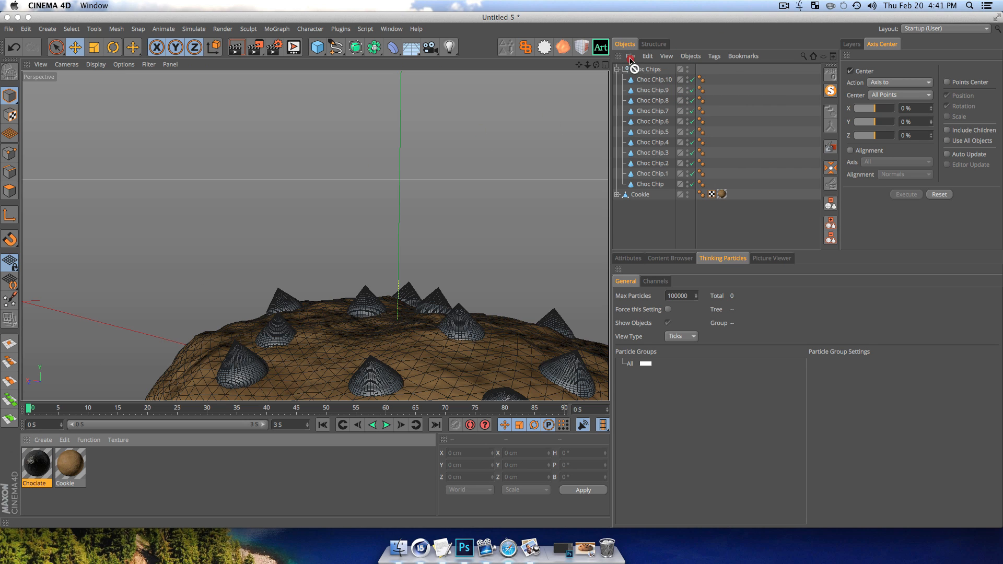
left_click_drag(656, 70, 654, 69)
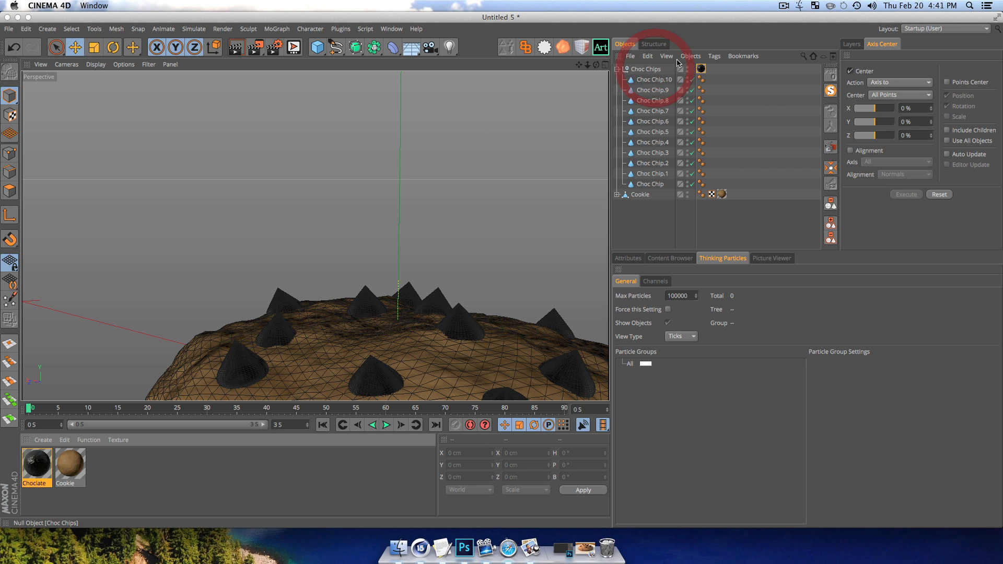
left_click(618, 69)
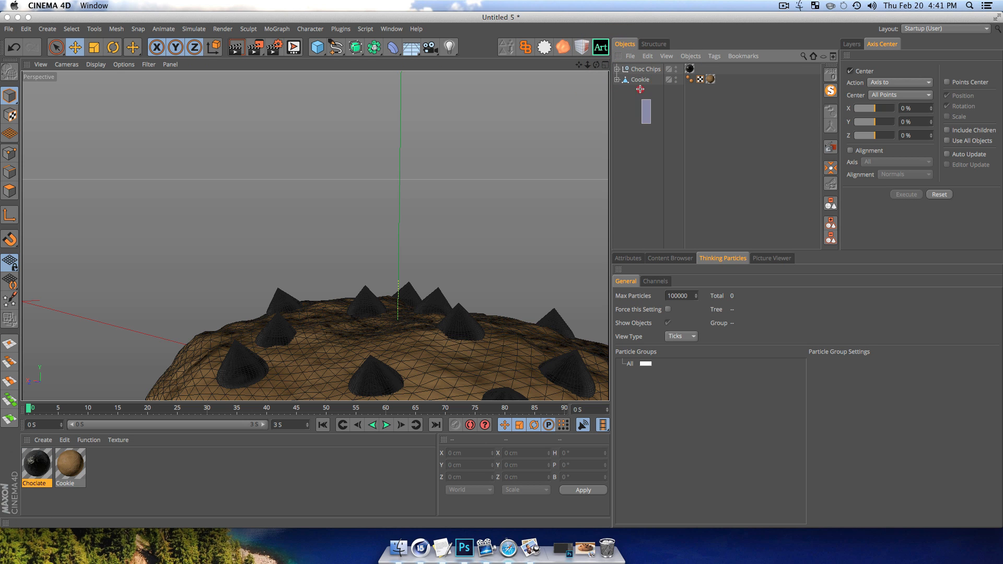
- Group the Choc Chips null and the Cookie object together and name the new null Cookie
left_click_drag(638, 68, 644, 78)
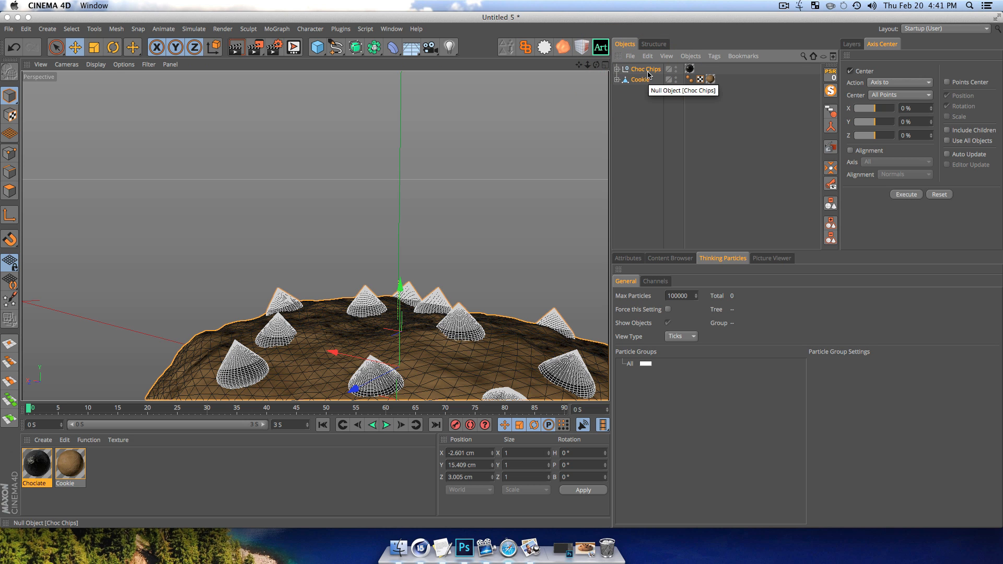
key("alt")
key("alt+g")
double_click(640, 69)
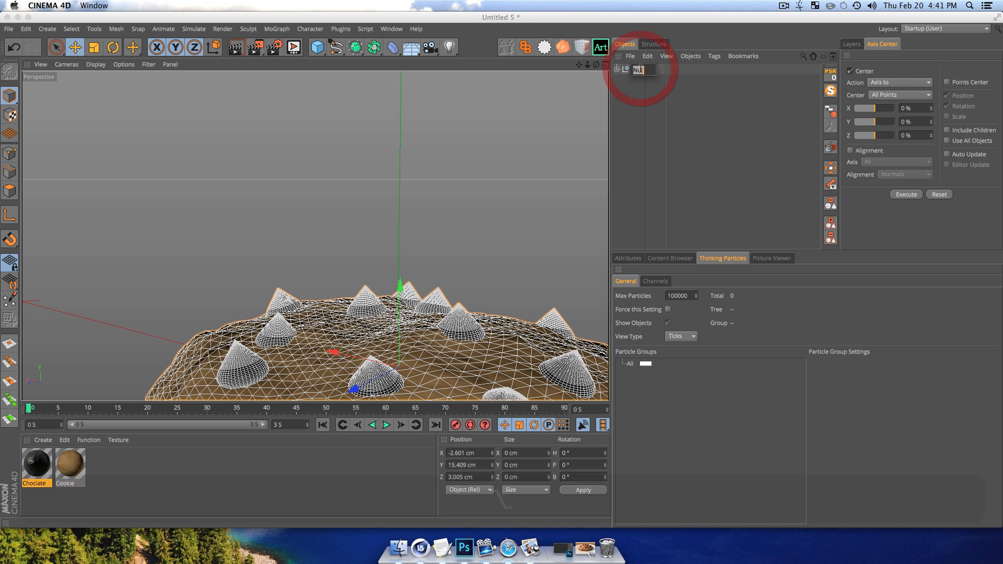
key("Return")
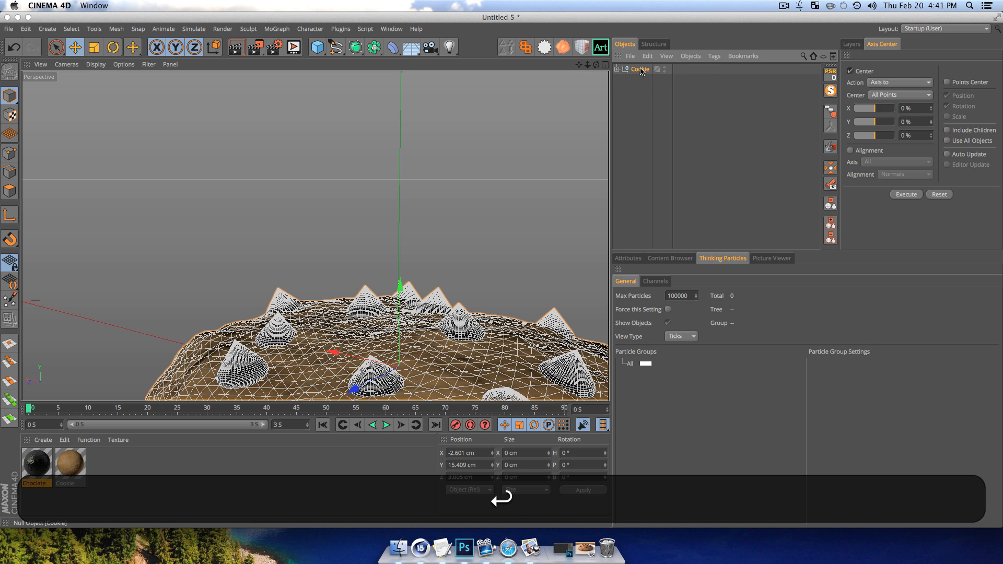
left_click(644, 122)
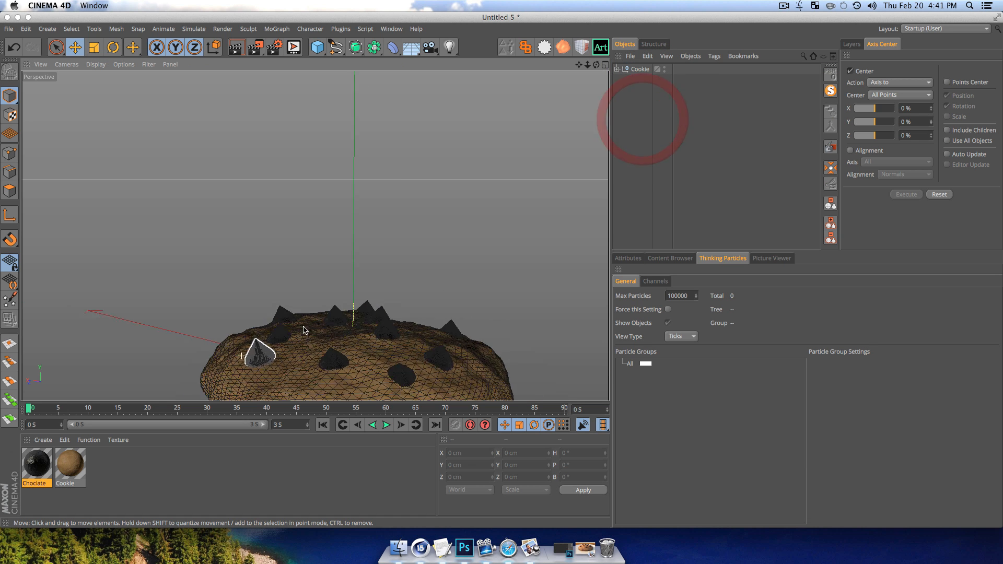
- Add a Floor object to the scene beneath the cookie
key("3")
left_click_drag(285, 336, 259, 399)
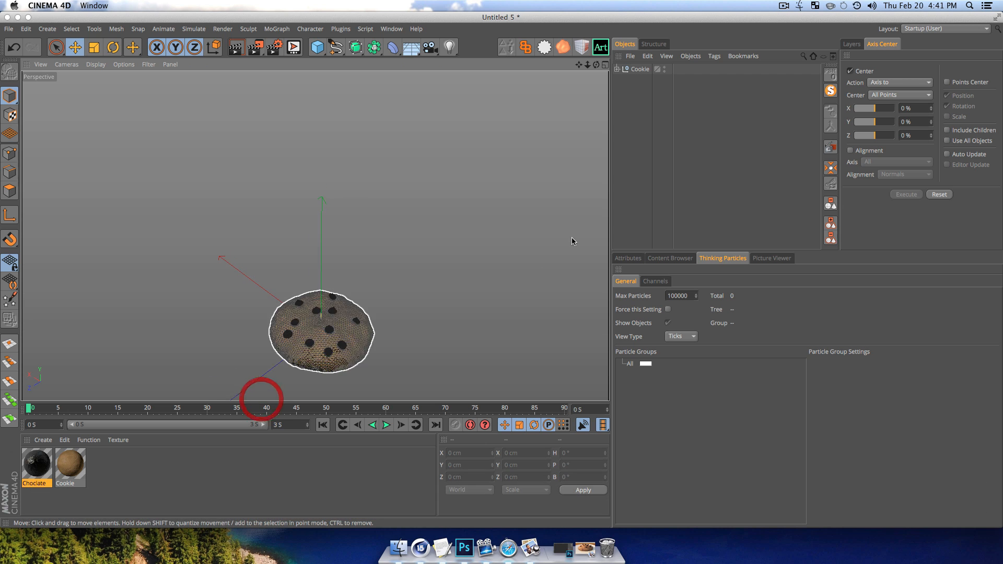
left_click(633, 183)
key("3")
left_click_drag(385, 269, 391, 246)
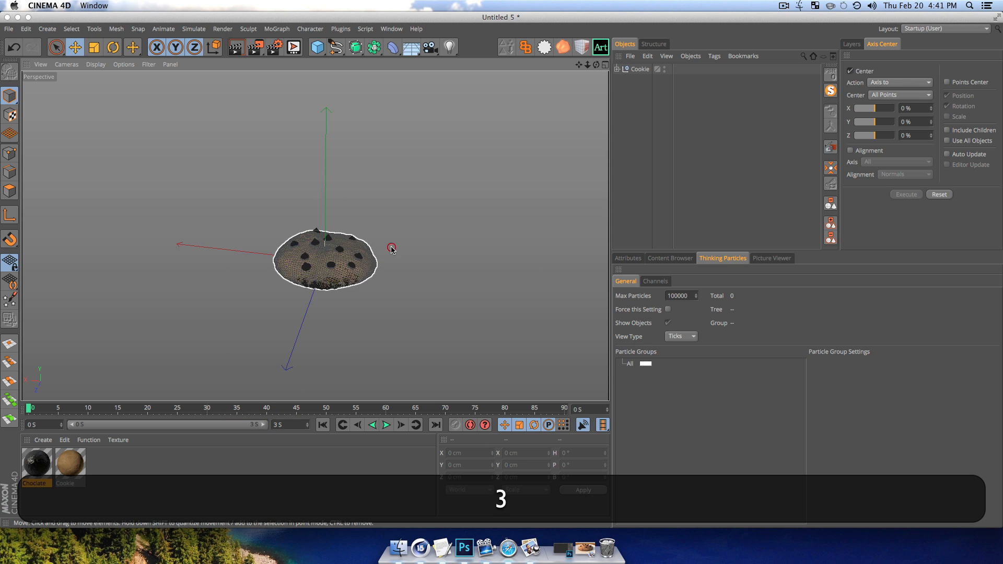
left_click(645, 189)
left_click(641, 173)
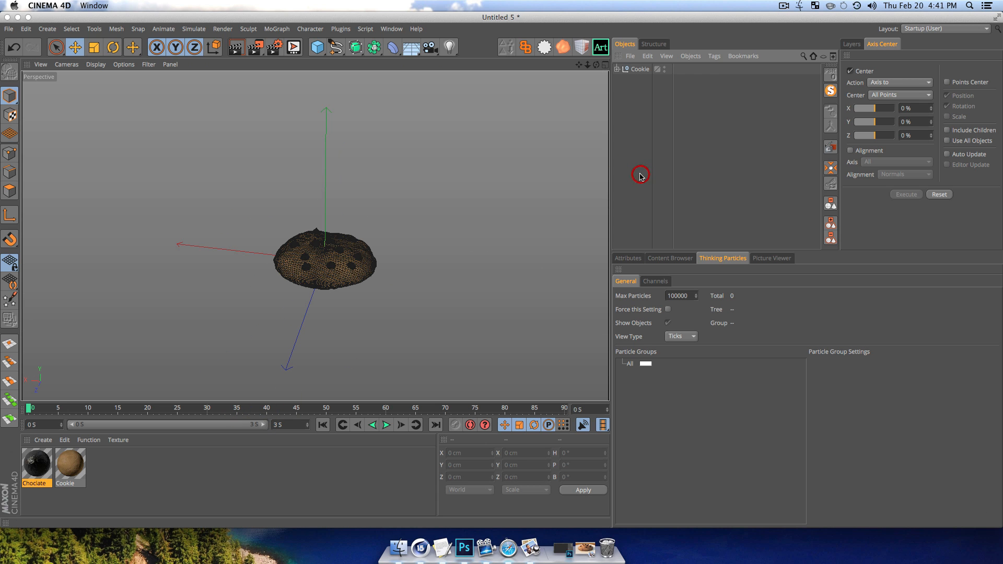
left_click(406, 50)
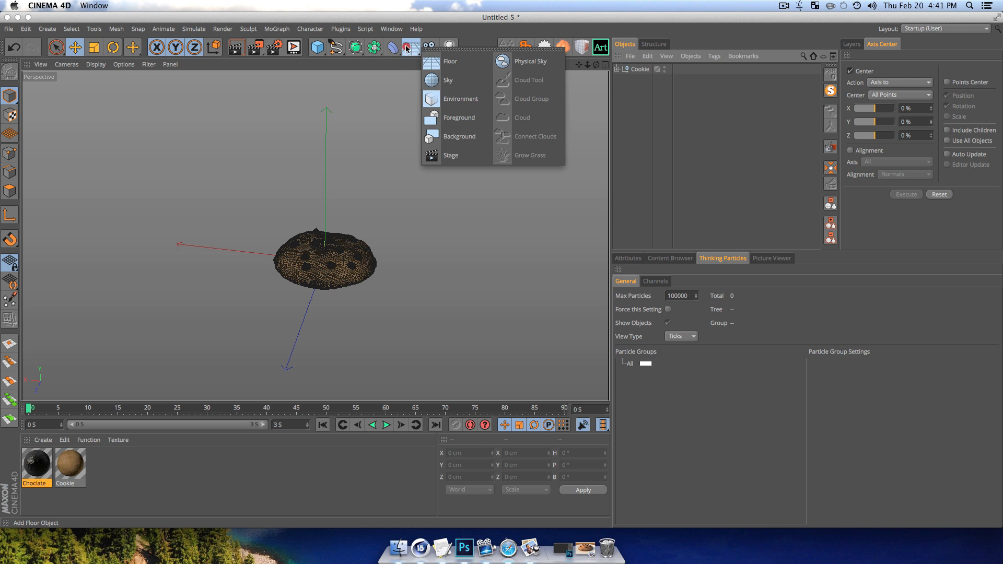
left_click_drag(410, 49, 437, 64)
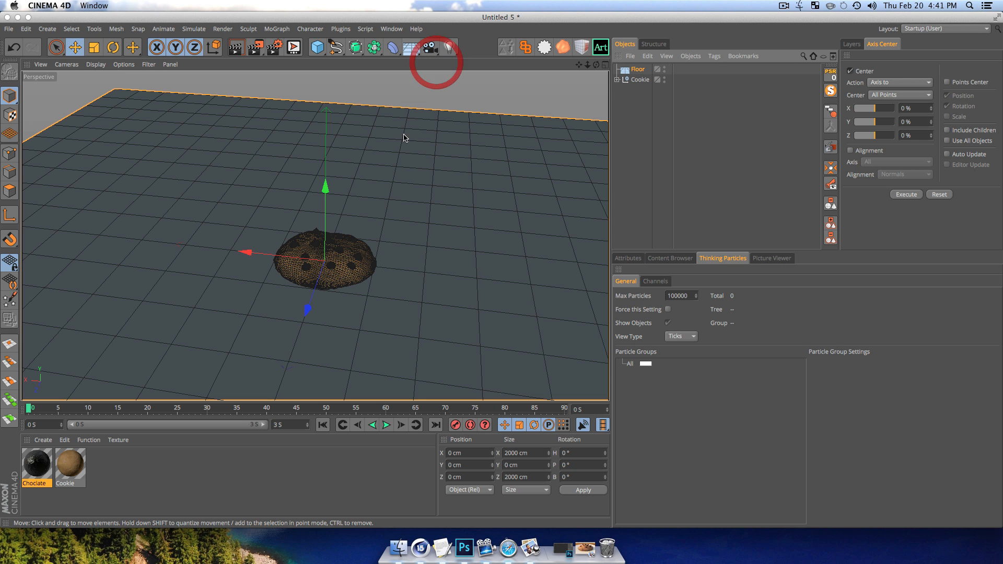
- Render a viewport preview of the cookie with the floor and examine it from a closer angle
key("super+r")
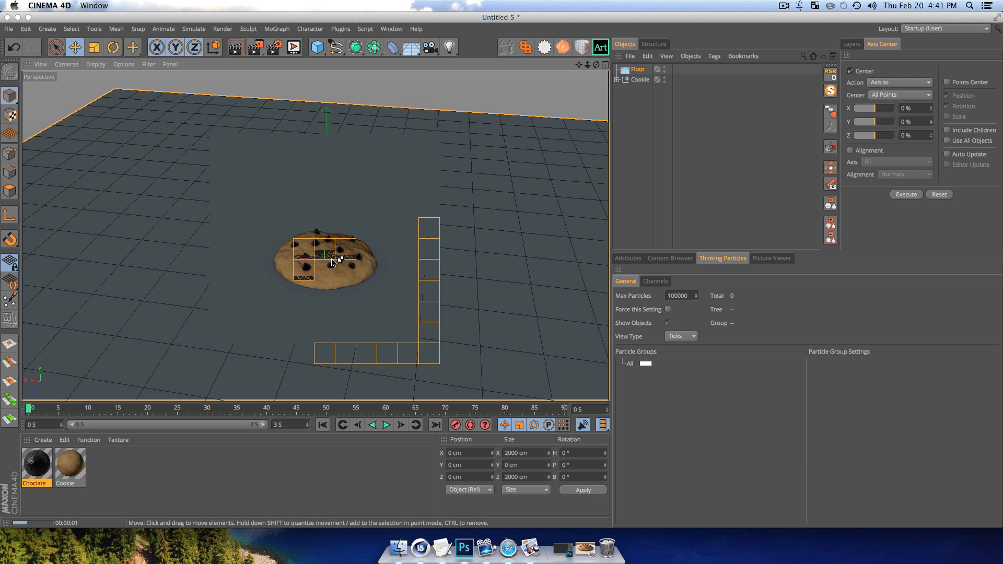
key("3")
left_click_drag(385, 246, 257, 262)
scroll(258, 262, "up", 3)
key("1")
left_click_drag(411, 266, 329, 259)
key("3")
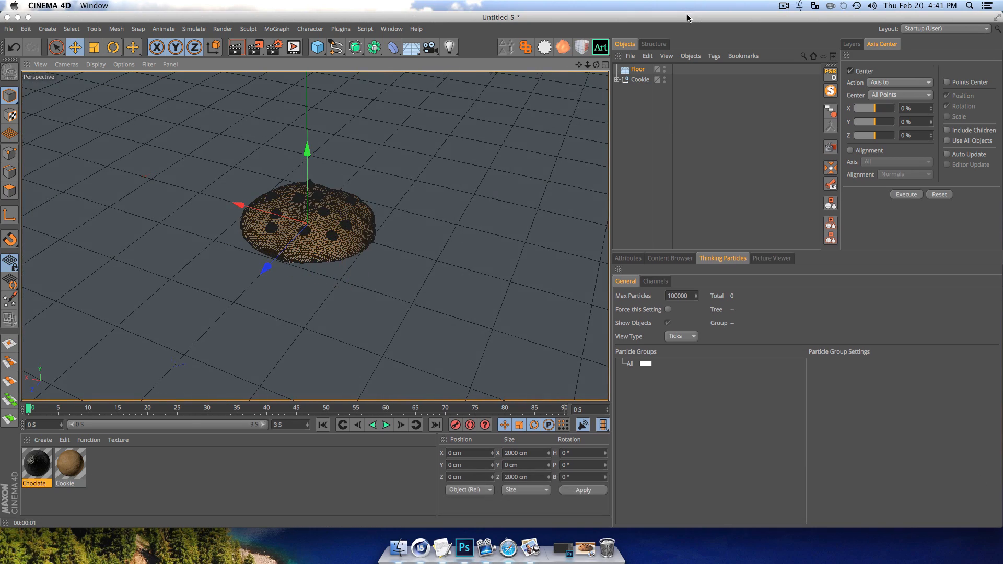
- Preview the wood texture image Rough_Wood_Texture_05-3072x2304.jpg on the desktop
left_click_drag(688, 19, 590, 18)
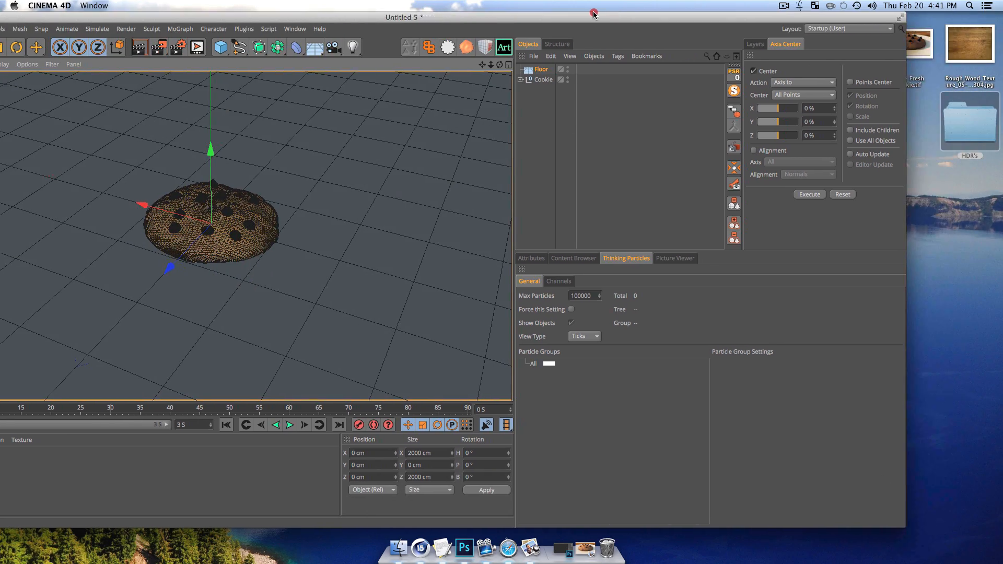
left_click(976, 51)
key("space")
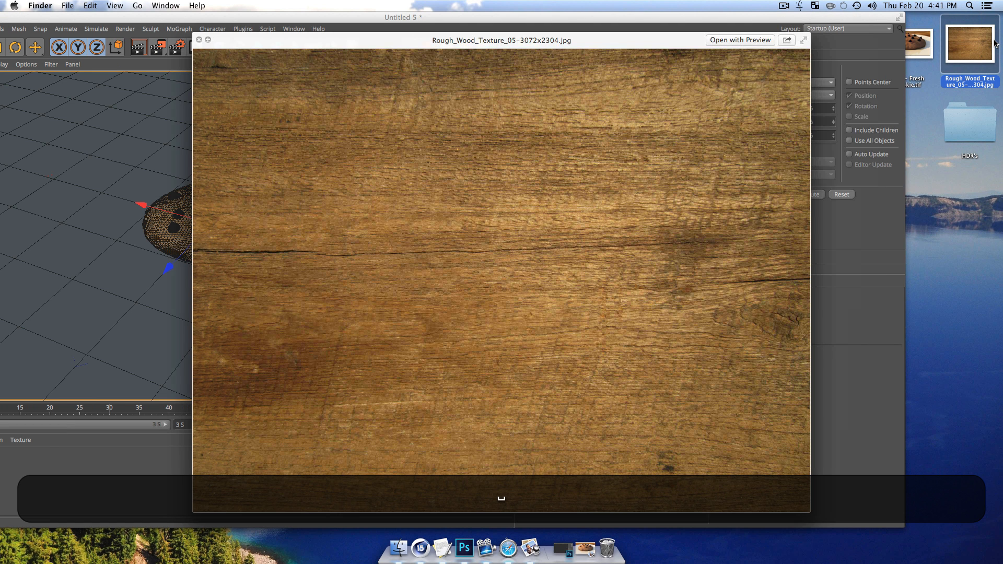
key("space")
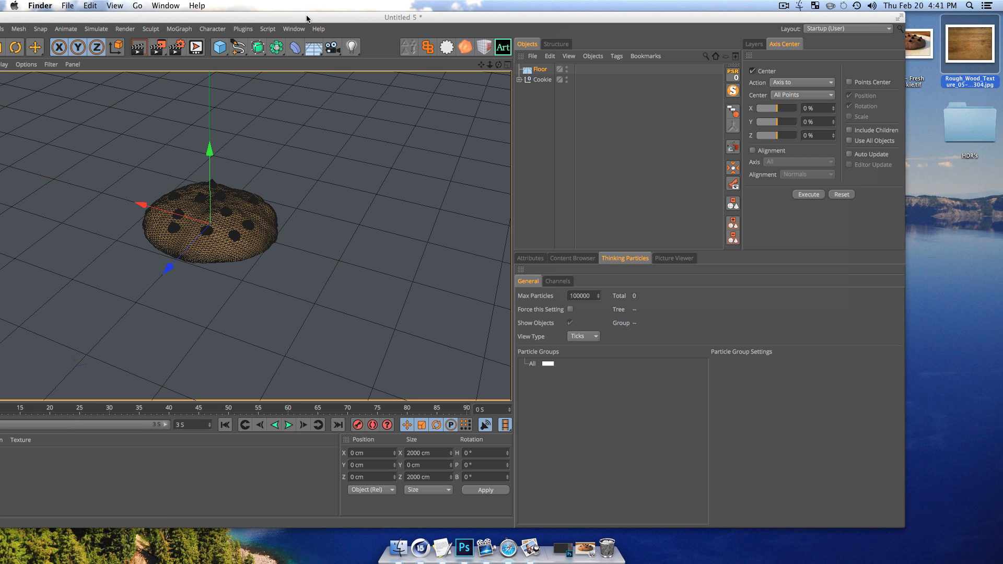
- Create a new material for the floor and open it in the Material Editor
left_click_drag(309, 21, 360, 21)
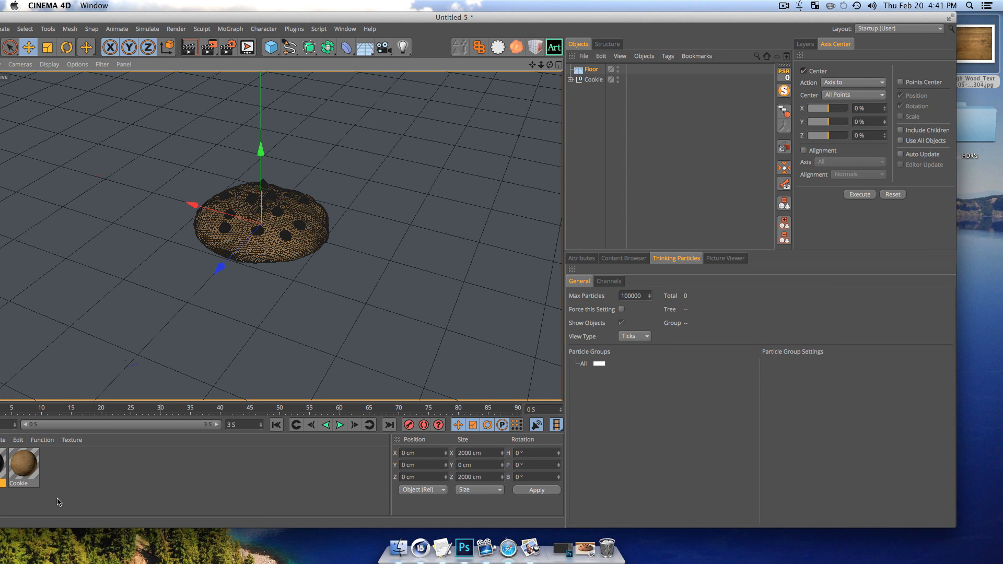
double_click(69, 467)
left_click_drag(278, 17, 332, 18)
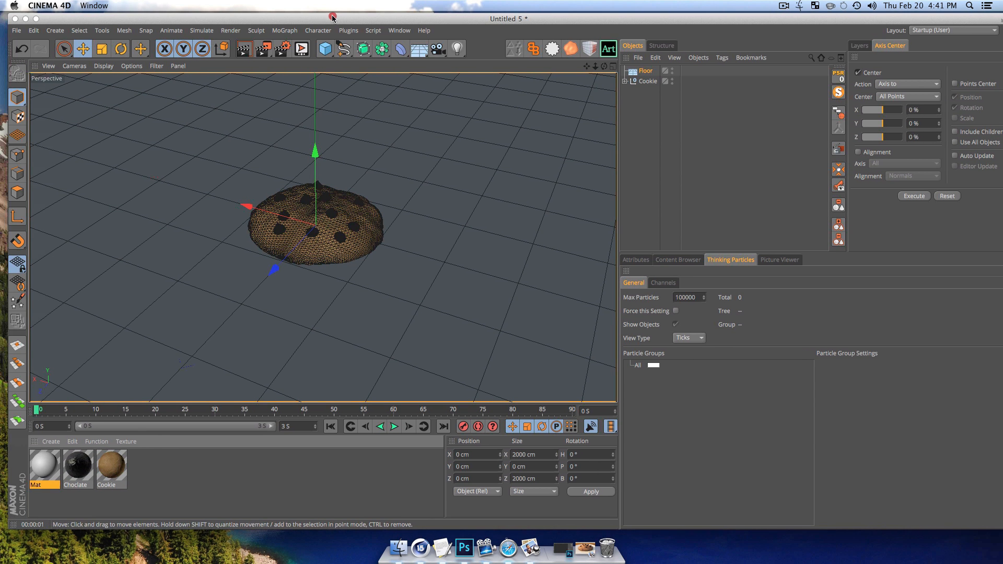
double_click(45, 469)
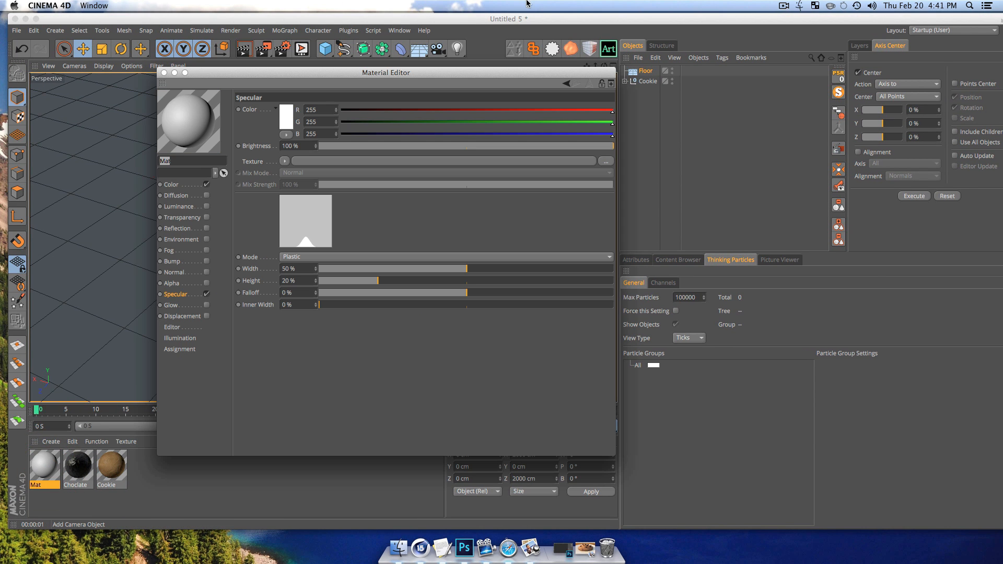
- Load Rough_Wood_Texture_05-3072x2304.jpg from the desktop as the texture of the new material's Color channel
left_click_drag(538, 19, 337, 17)
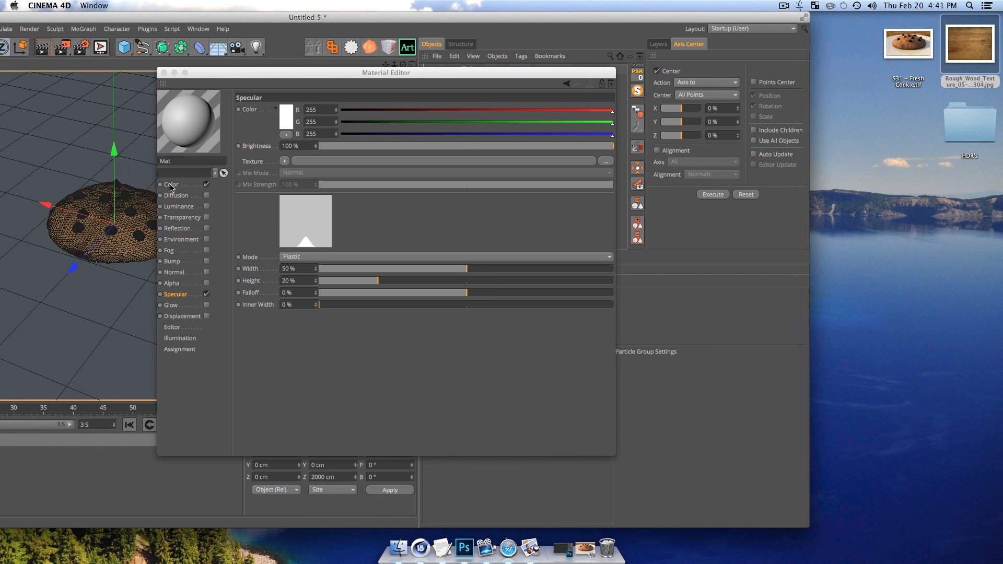
left_click(173, 185)
left_click_drag(968, 45, 340, 161)
left_click(531, 187)
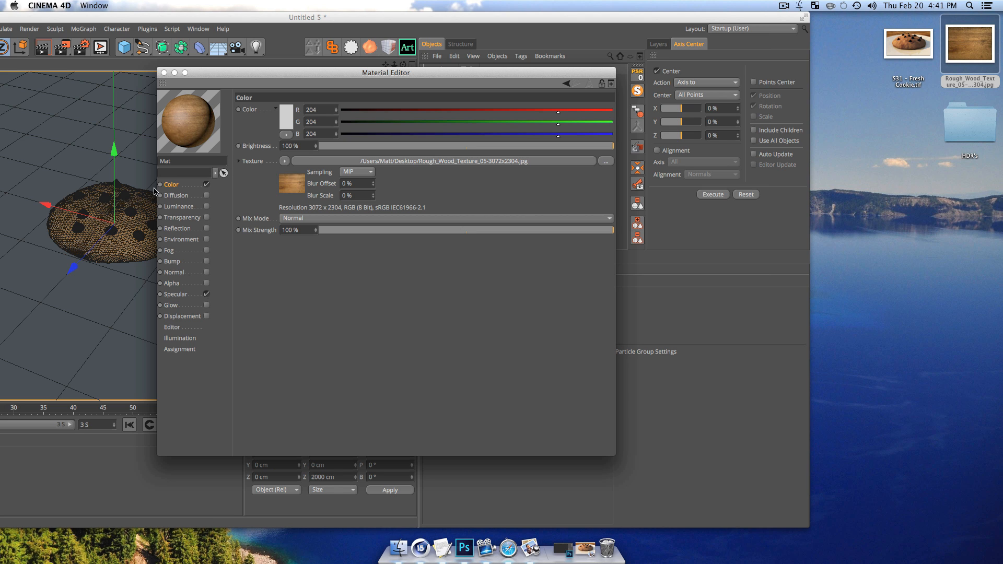
- Enable Reflection on the wood material with a brightness of 8% and close the Material Editor
left_click(179, 228)
left_click(206, 228)
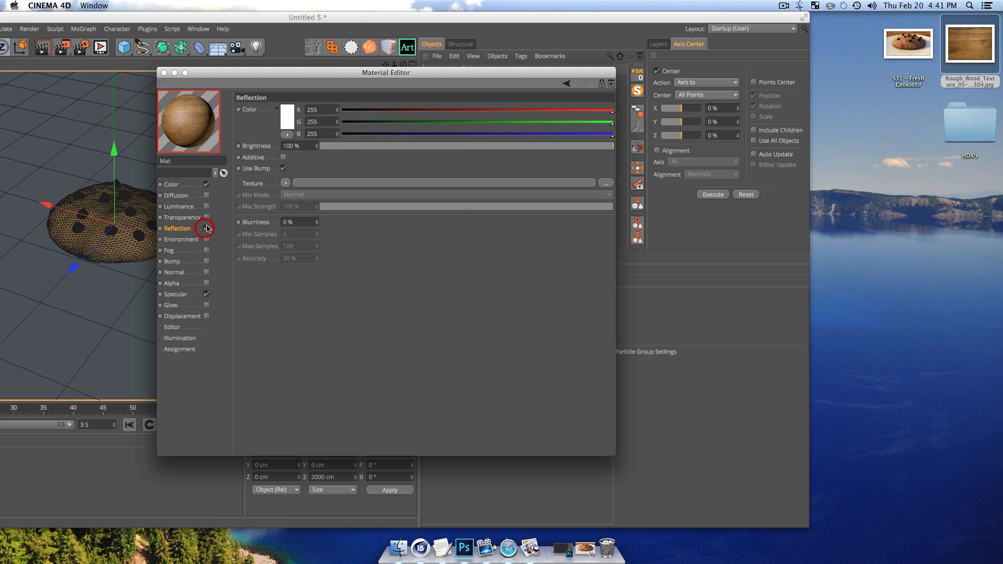
left_click(345, 146)
left_click(343, 147)
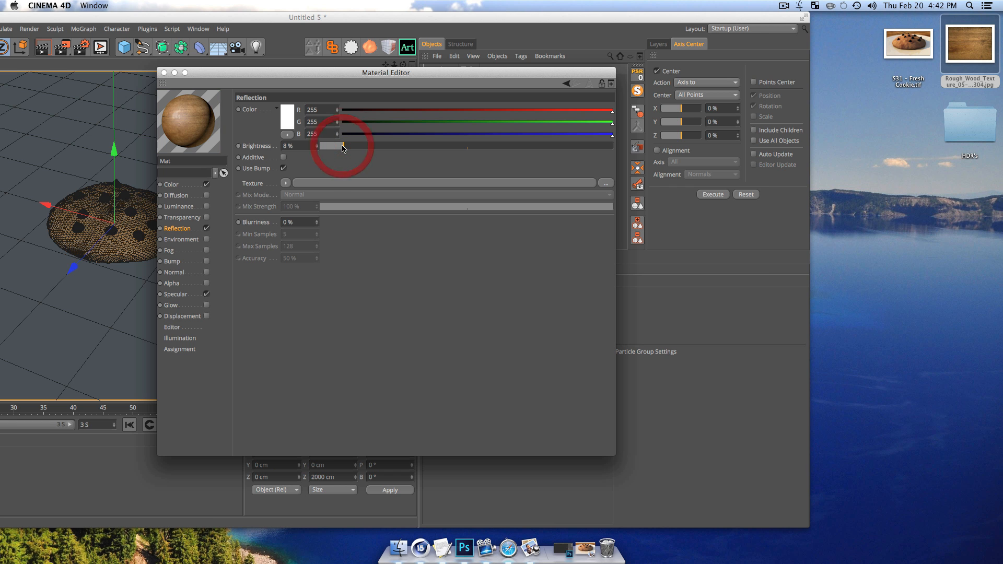
double_click(321, 17)
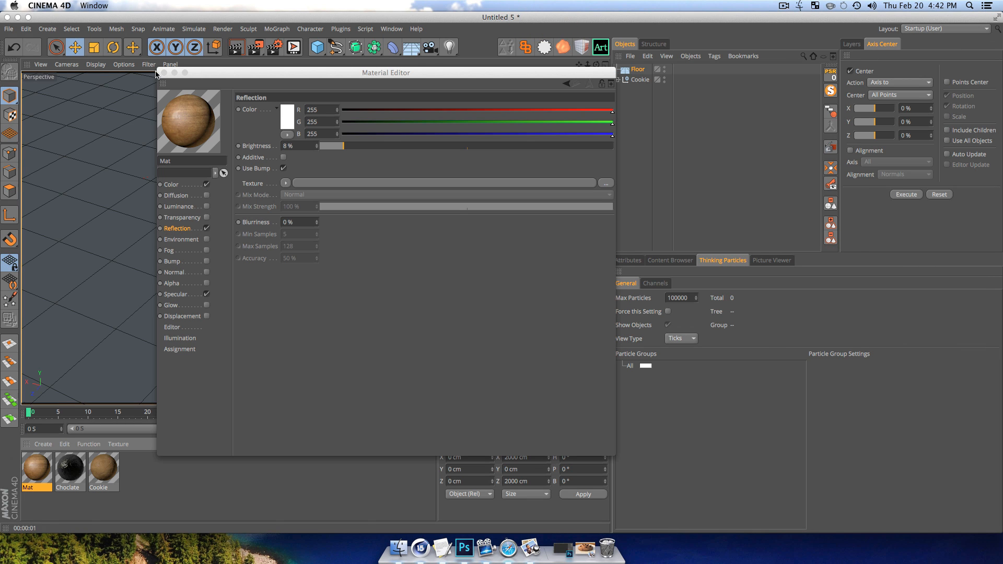
left_click(164, 73)
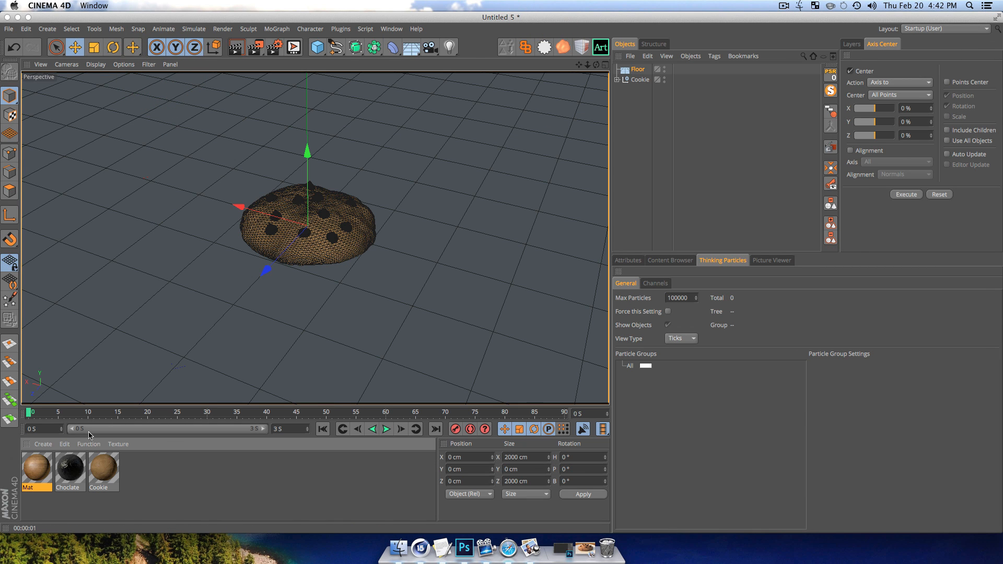
- Apply the wood material to the Floor object and render a viewport preview of the cookie on it
left_click_drag(38, 474, 149, 399)
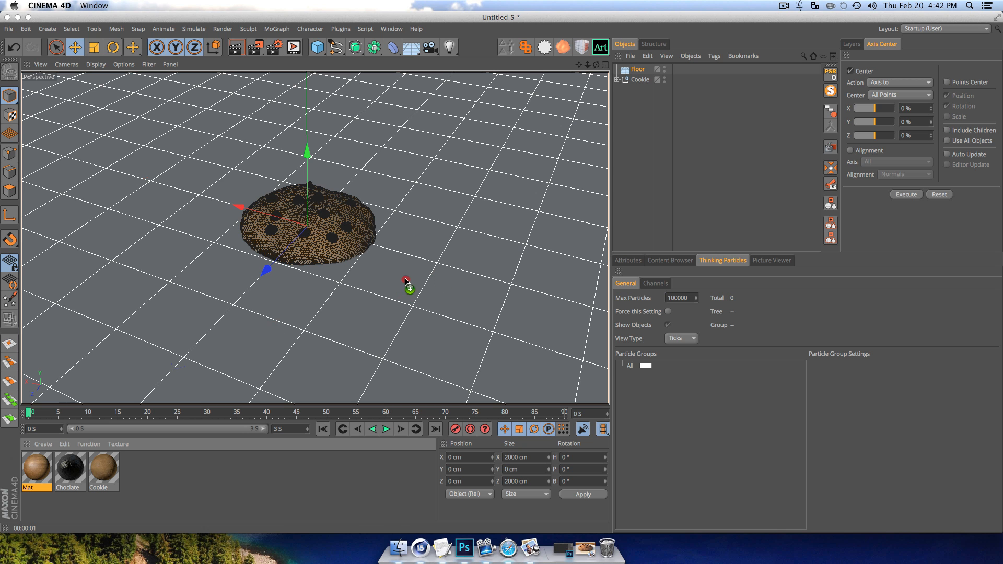
left_click_drag(405, 280, 403, 279)
key("super+r")
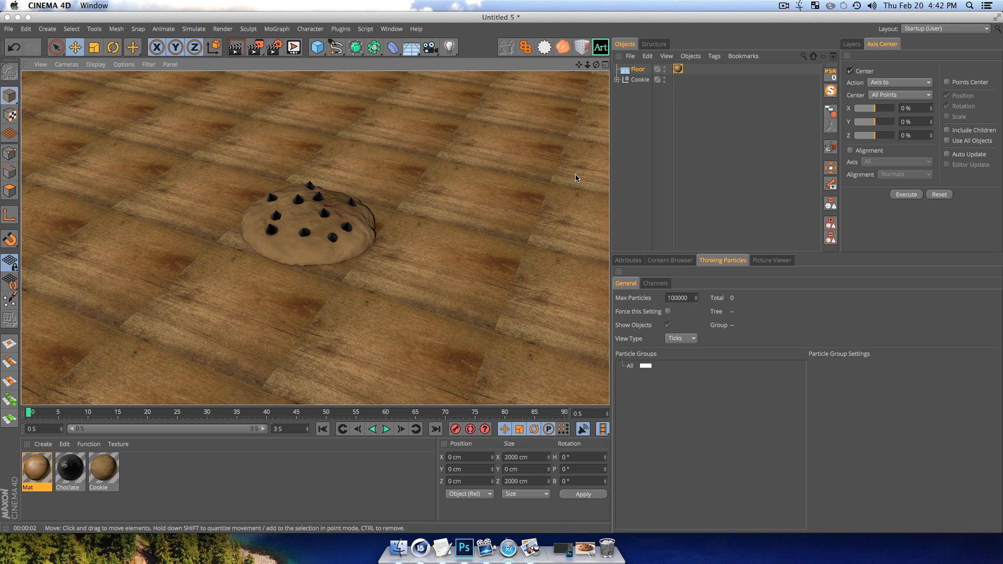
left_click(650, 113)
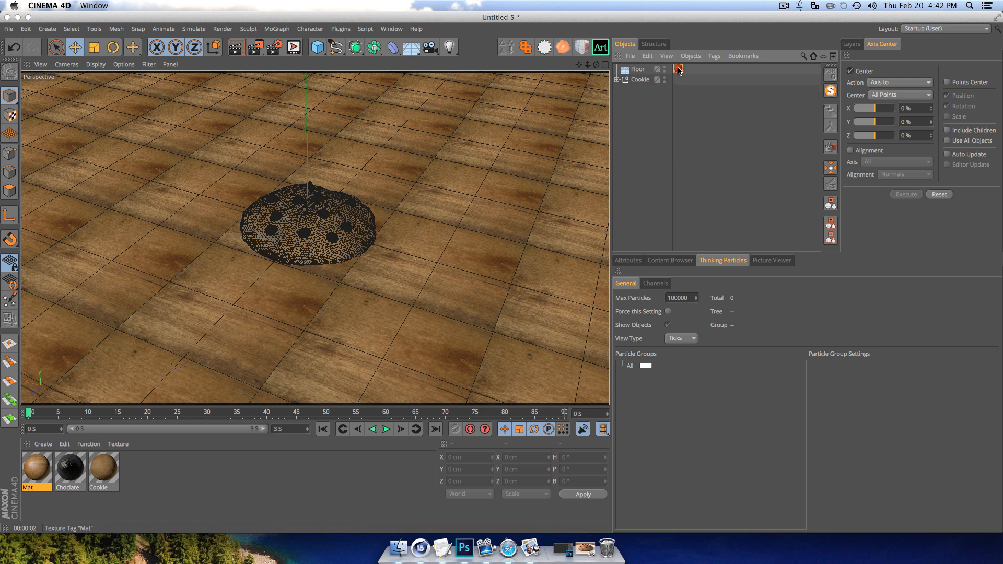
- Turn on seamless tiling in the floor's Mat texture tag
left_click(678, 69)
left_click(634, 261)
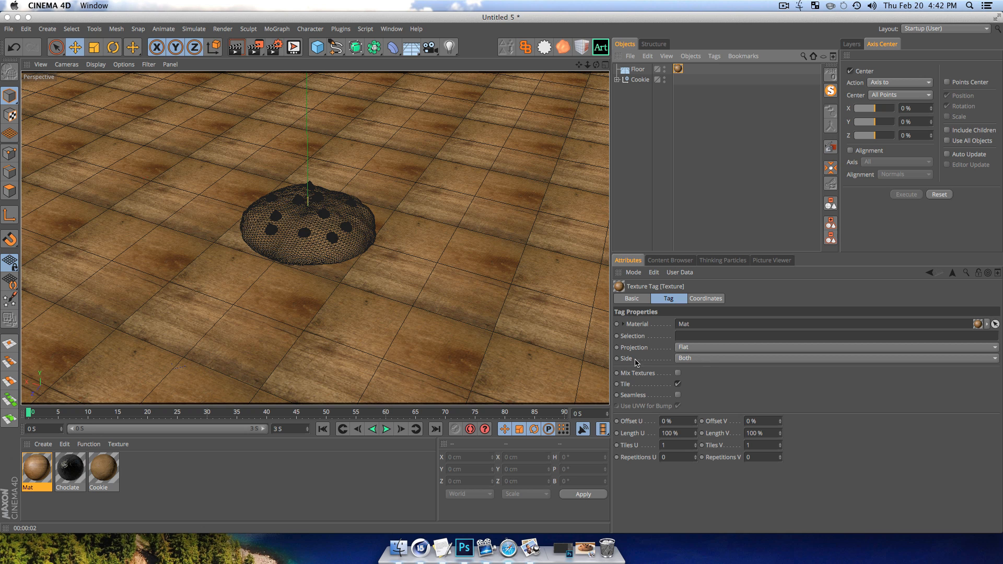
left_click(678, 396)
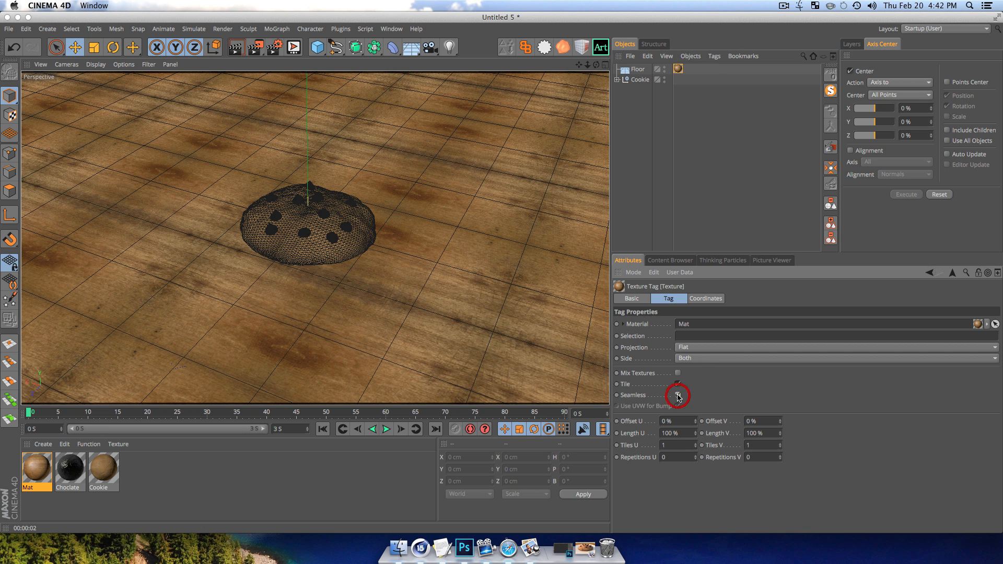
- Render previews of the cookie on the wooden floor from a closer view and from a lower angle
left_click(285, 214)
scroll(290, 216, "up", 2)
key("super+r")
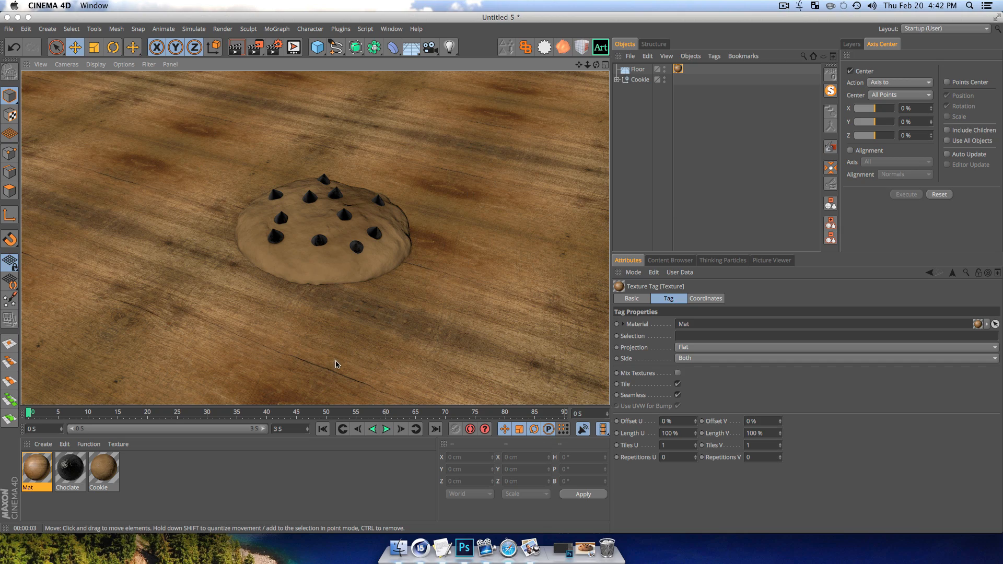
key("3")
left_click_drag(247, 250, 266, 207)
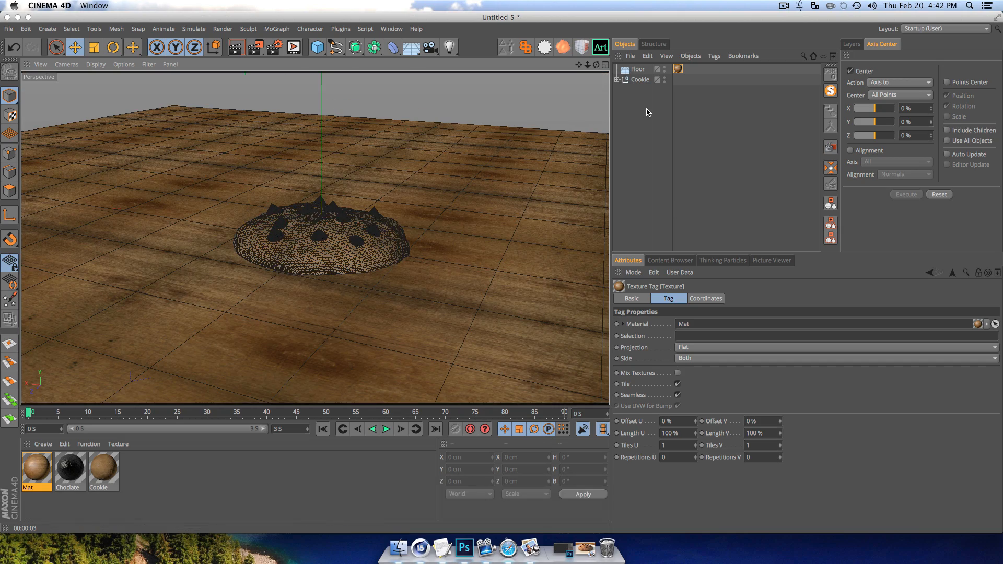
left_click_drag(35, 464, 322, 278)
key("super+r")
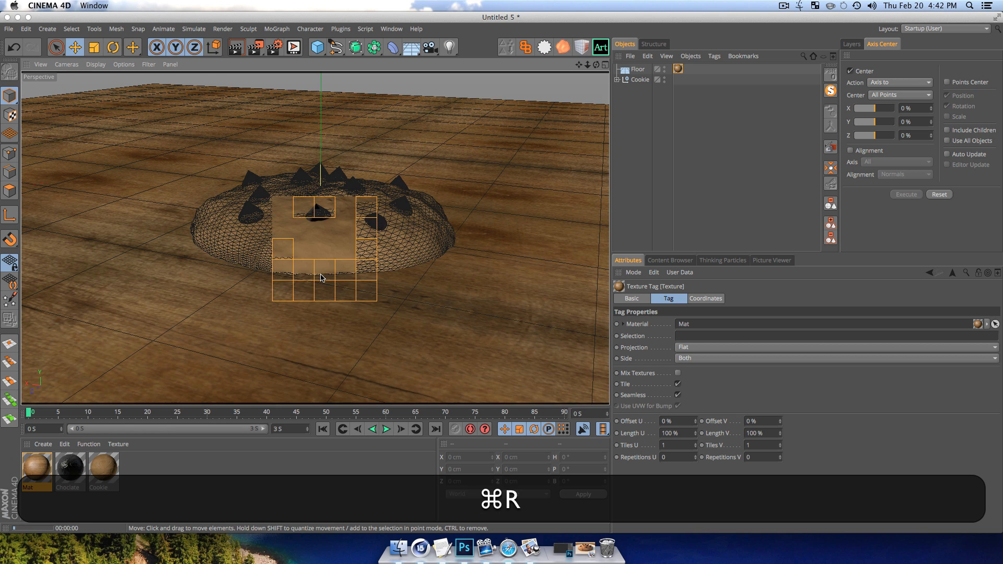
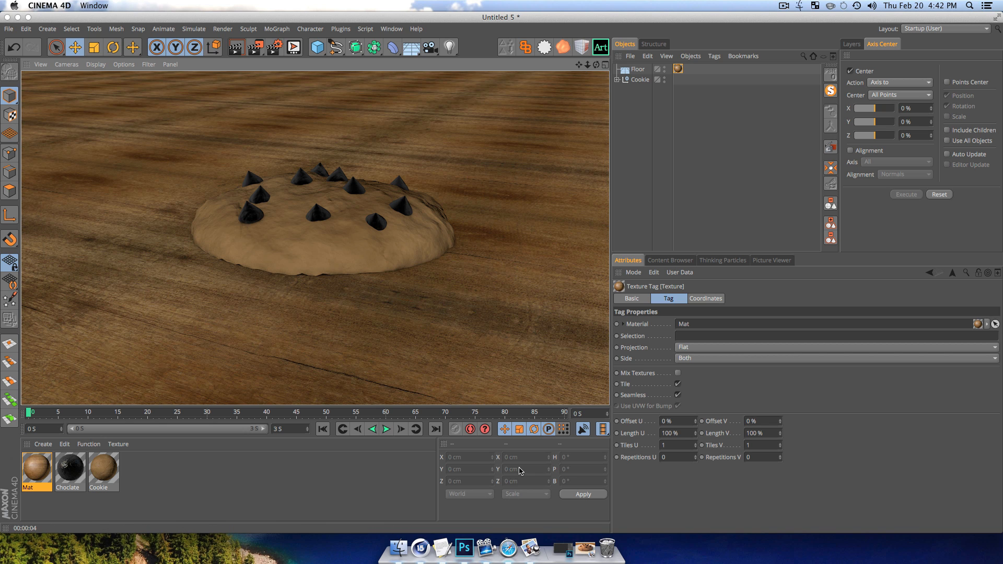
- Switch to Photoshop and open the wood texture image Rough_Wood_Texture_05-3072x2304.jpg from the desktop
double_click(788, 18)
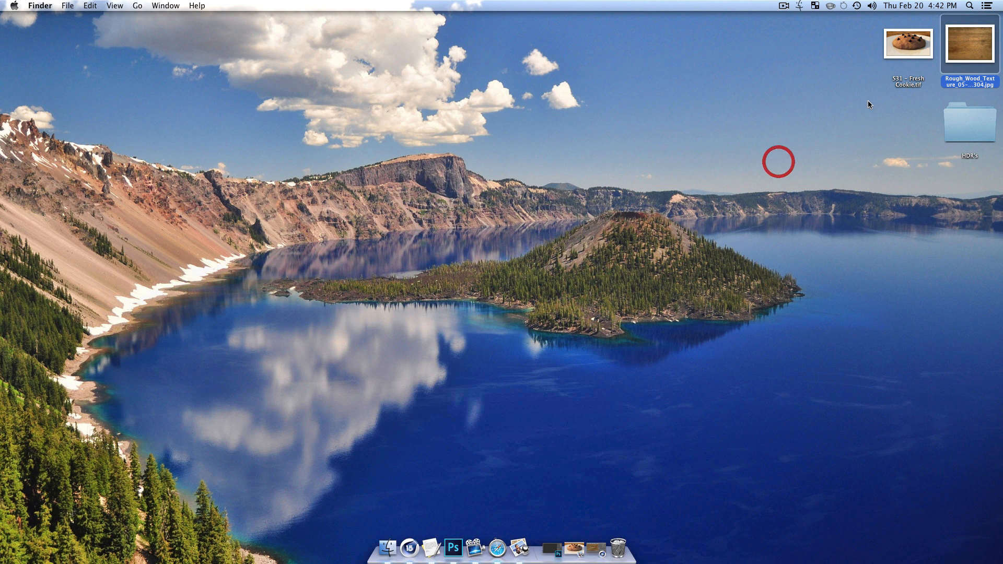
left_click(454, 547)
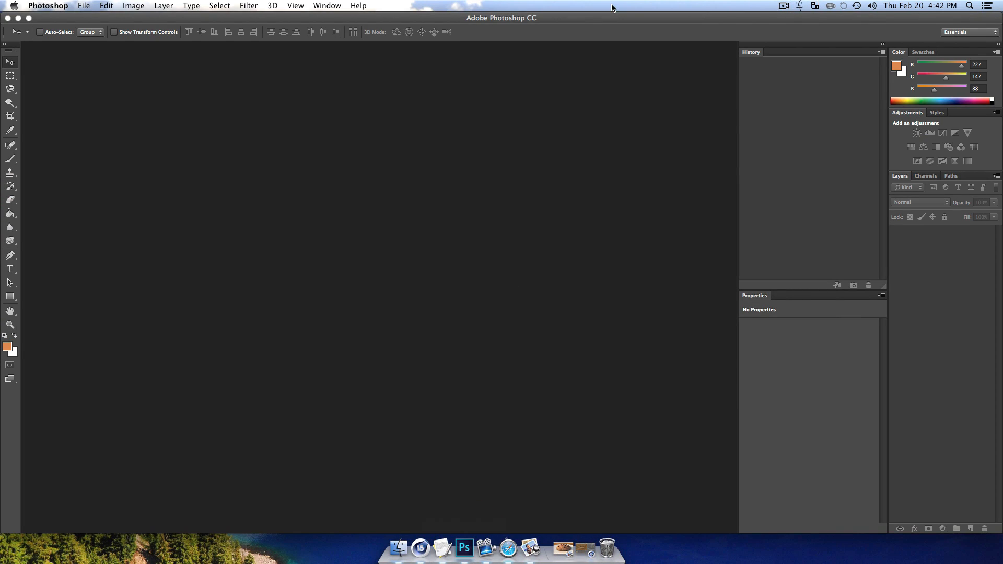
left_click_drag(613, 18, 495, 8)
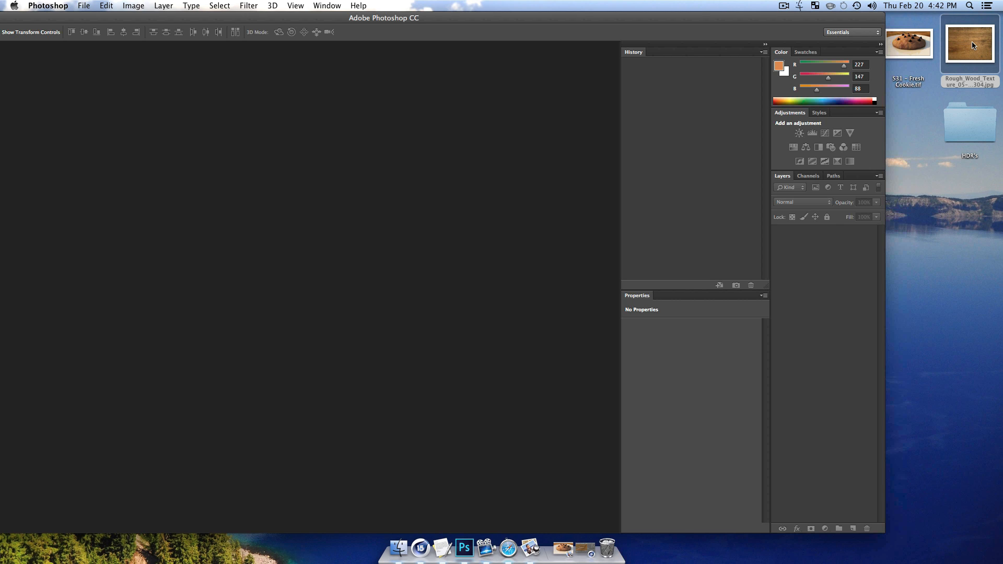
left_click_drag(973, 45, 329, 236)
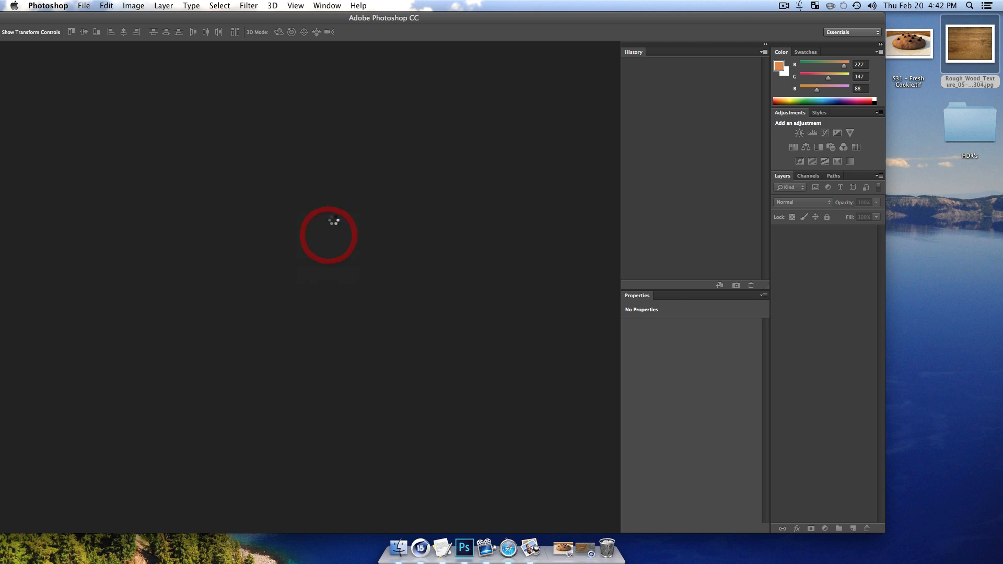
- Move the Photoshop window back into view and fit it to the screen
left_click_drag(459, 19, 589, 3)
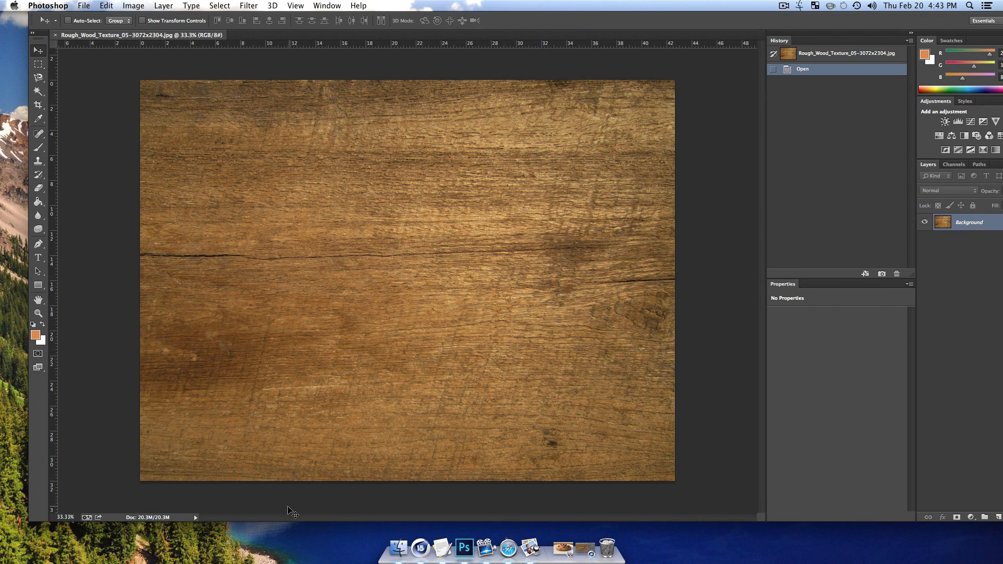
left_click(49, 21)
left_click(47, 5)
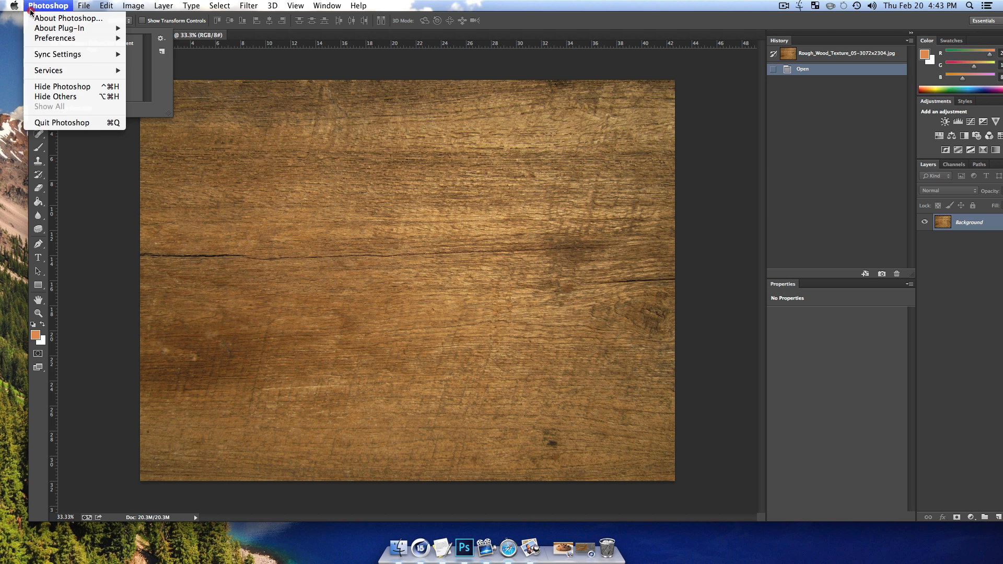
left_click(487, 225)
left_click(903, 314)
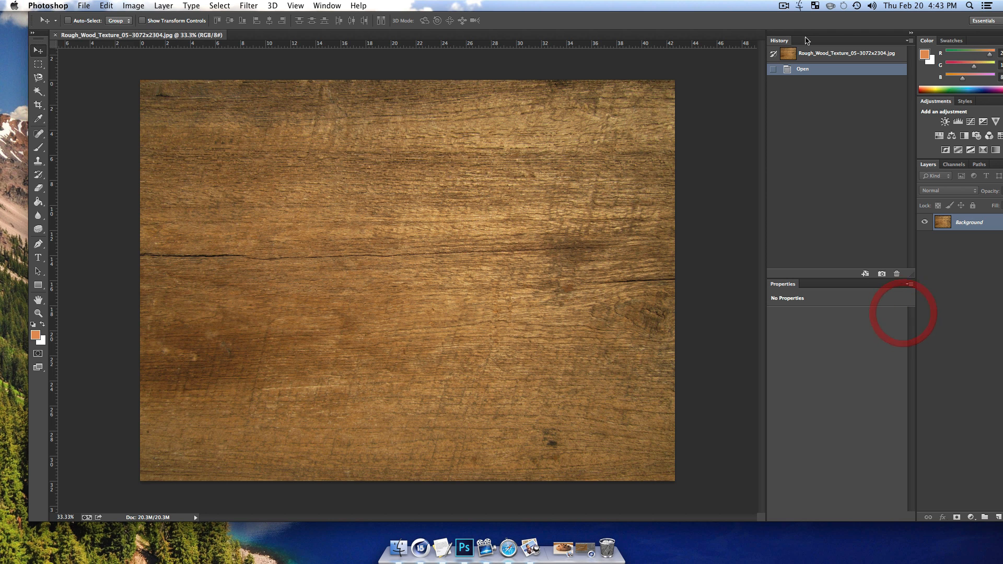
left_click_drag(942, 13, 746, 4)
left_click_drag(657, 14, 713, 2)
left_click_drag(170, 18, 276, 42)
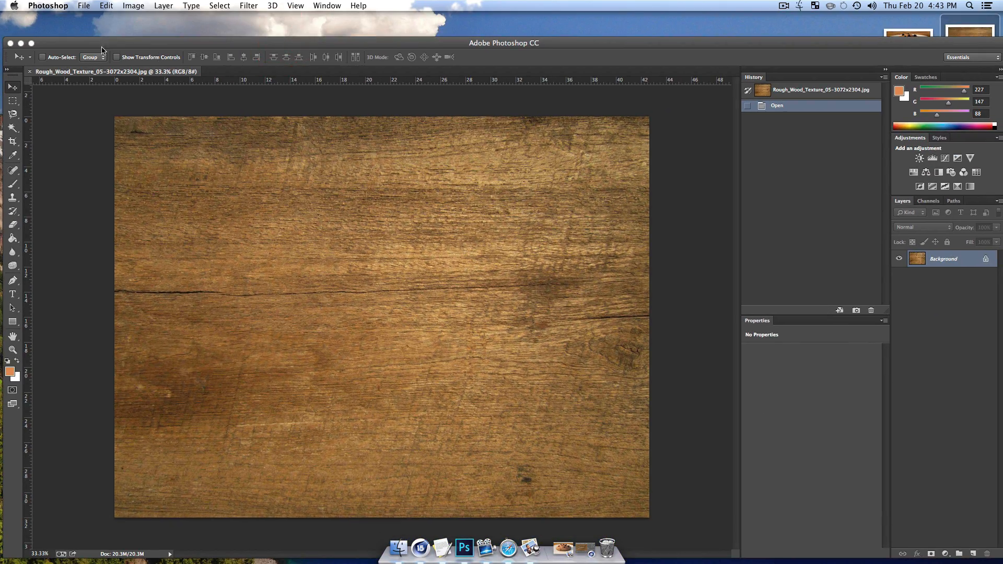
left_click(31, 43)
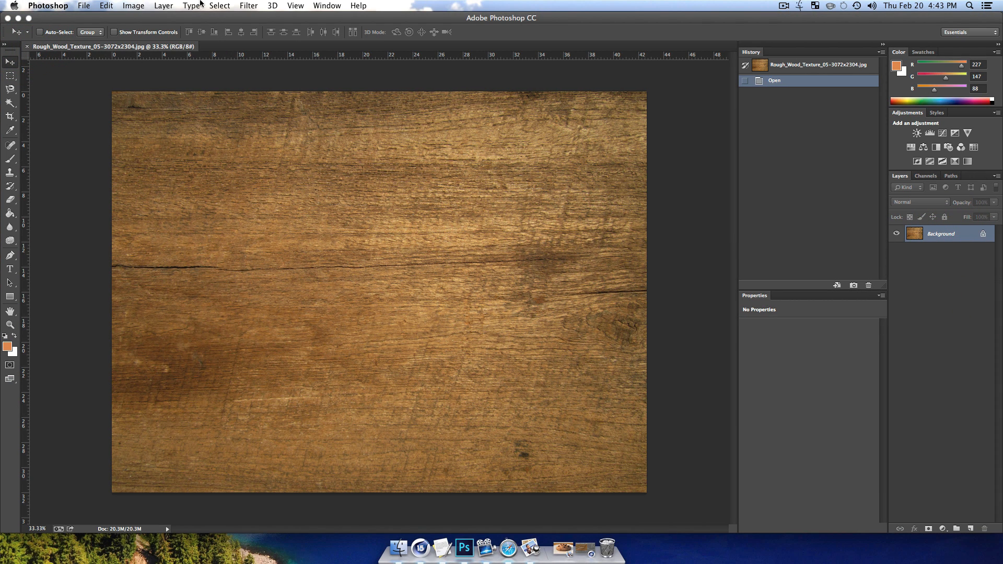
- Convert the wood texture to grayscale with the Black & White adjustment at its default settings
left_click(133, 5)
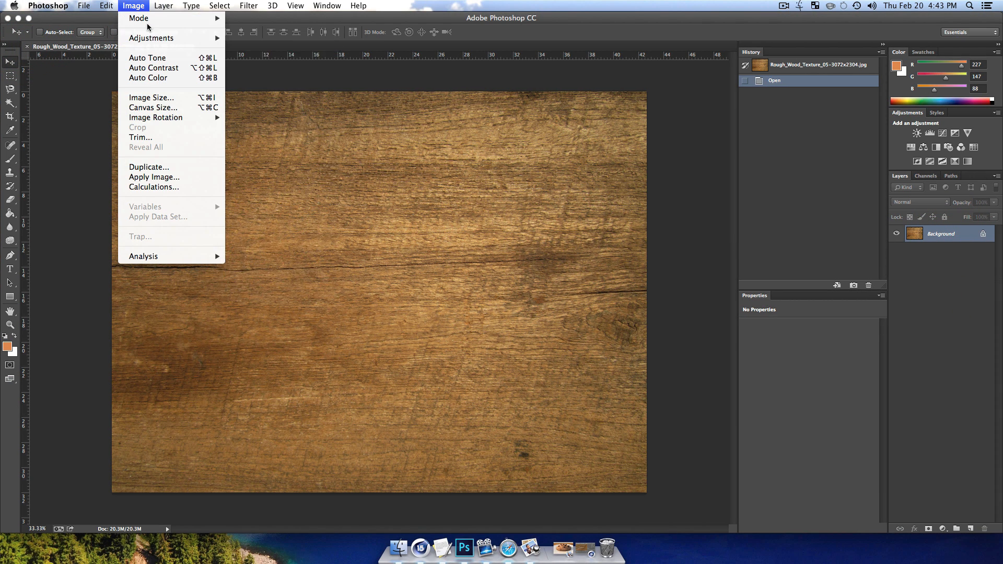
mouse_move(150, 37)
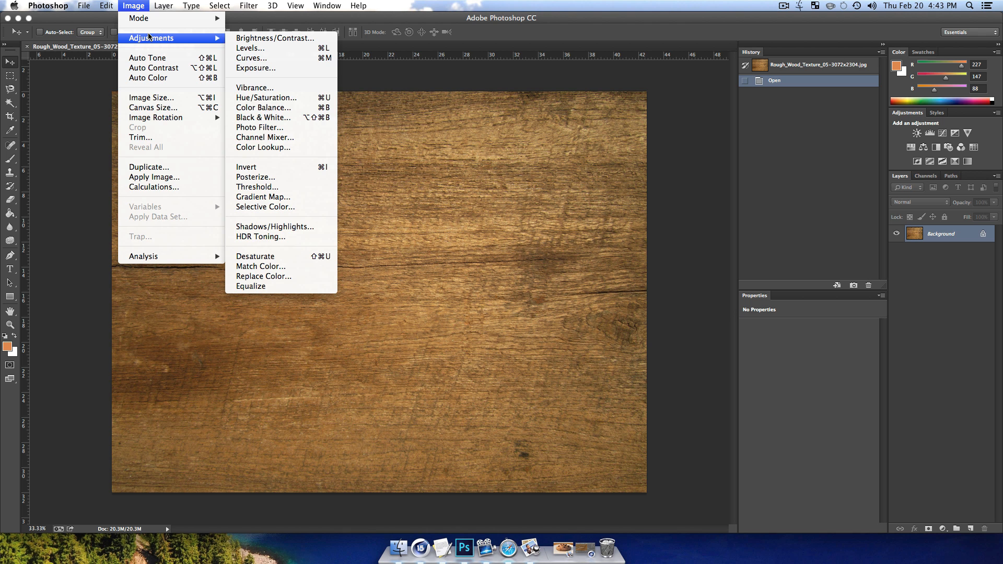
left_click(269, 117)
left_click(588, 136)
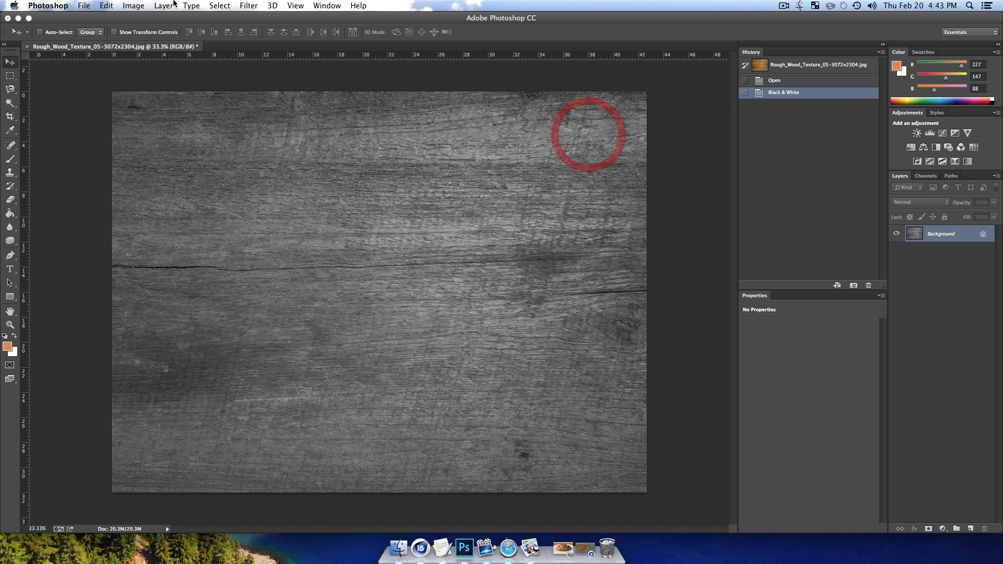
- Apply a Brightness/Contrast adjustment to the grayscale wood with contrast at about 49 and slightly raised brightness
left_click(134, 5)
mouse_move(153, 39)
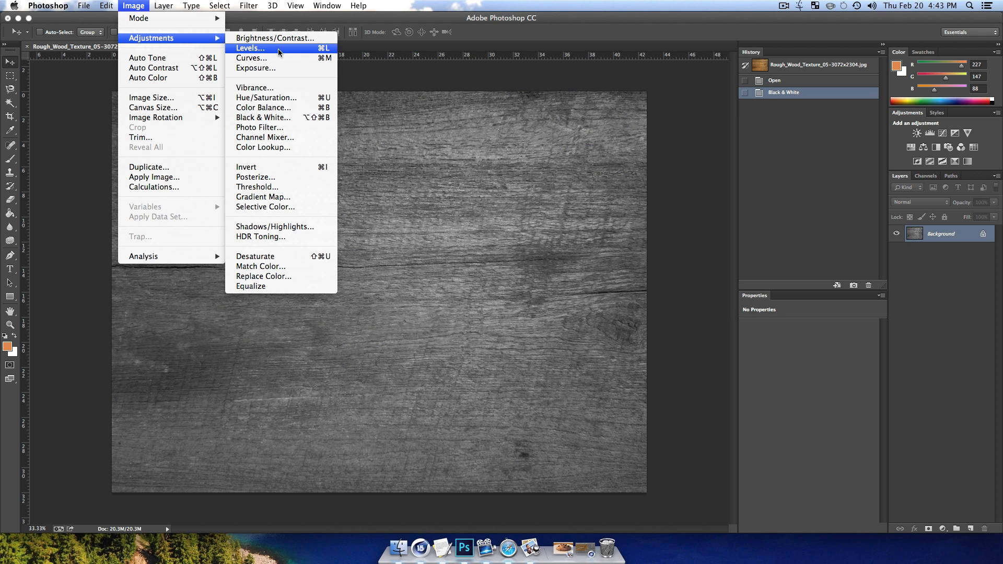
left_click(275, 39)
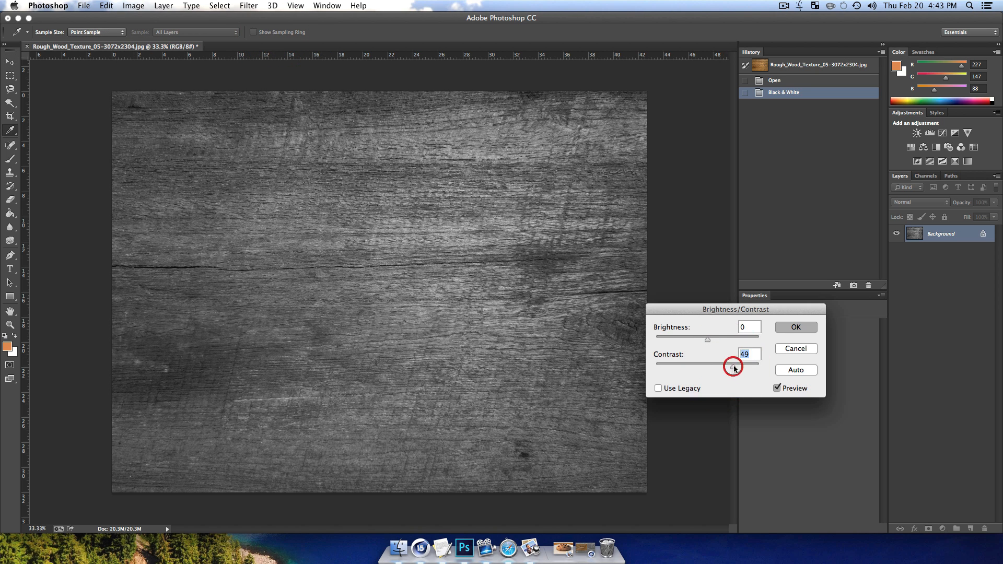
left_click_drag(706, 340, 719, 341)
left_click(807, 326)
key("v")
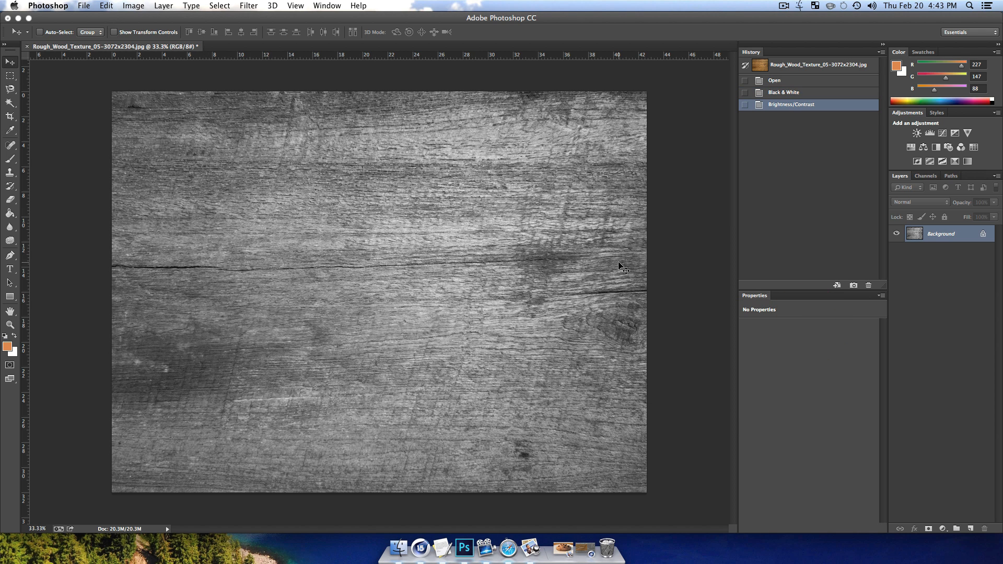
- Save the image to the Desktop as a JPEG copy named Rough_Wood_Texture_05-3072x2304-bw.jpg
key("shift+super+s")
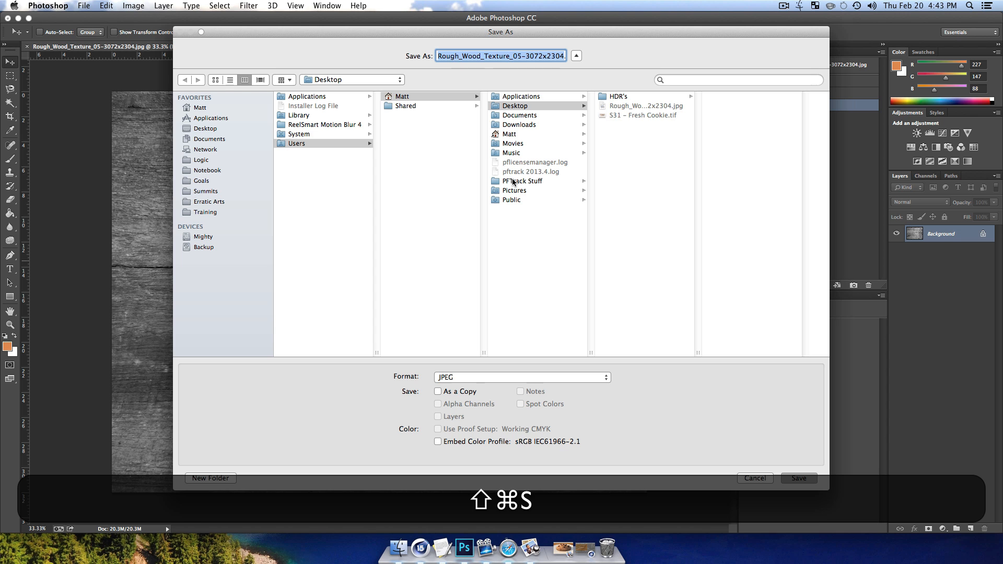
key("Right")
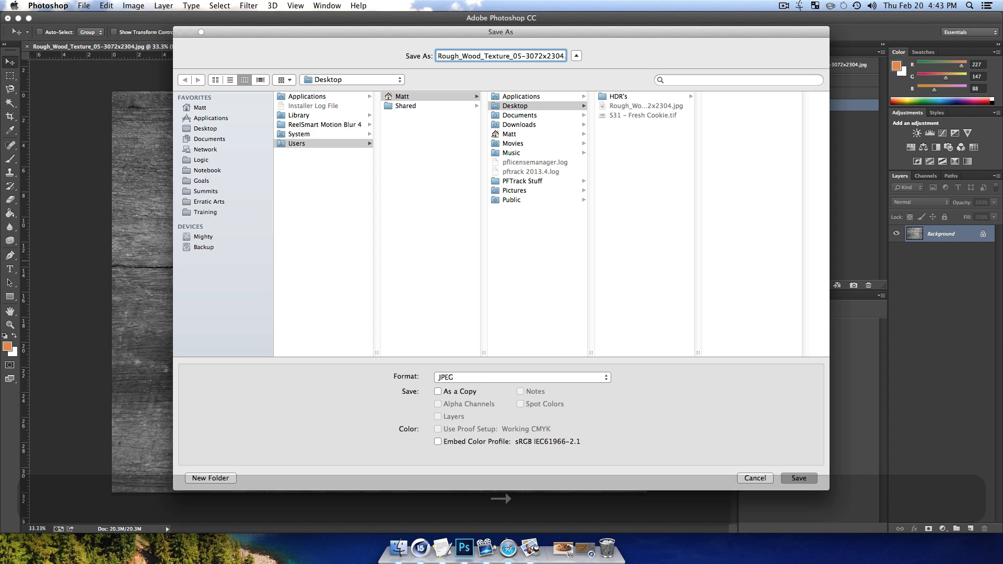
type("-")
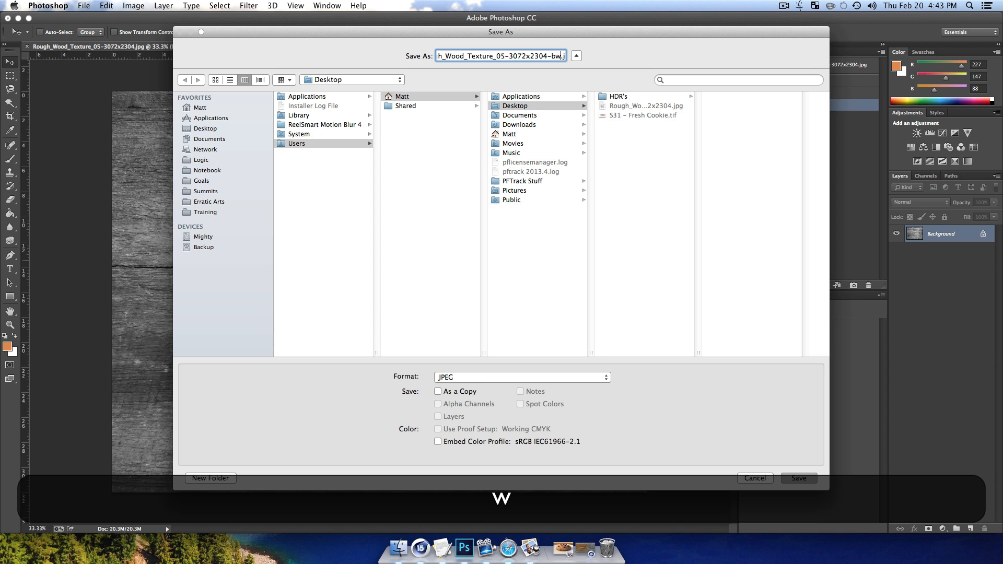
type("bw")
key("Return")
key("Return")
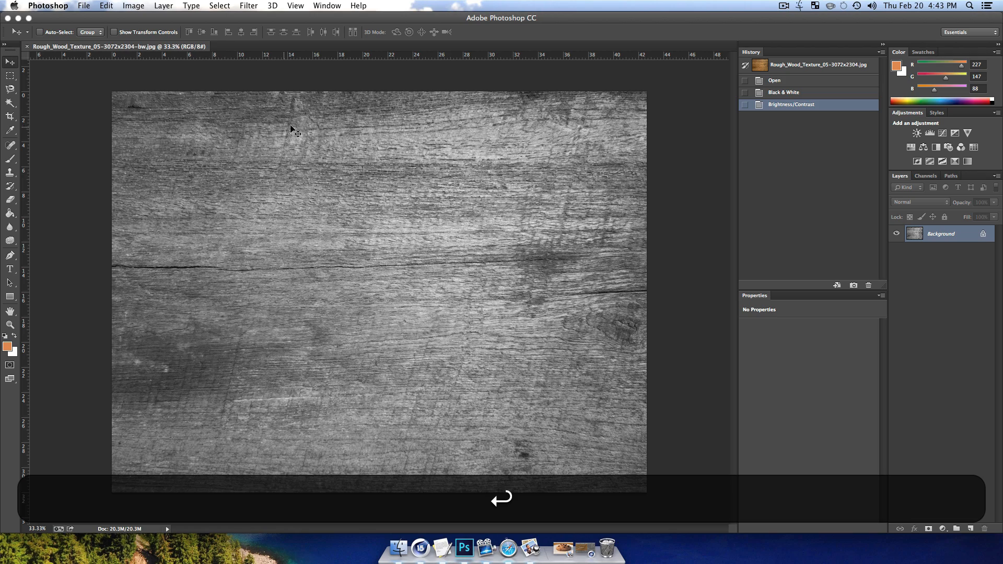
- Switch back to Cinema 4D and rename the wood material Mat as Table
double_click(436, 21)
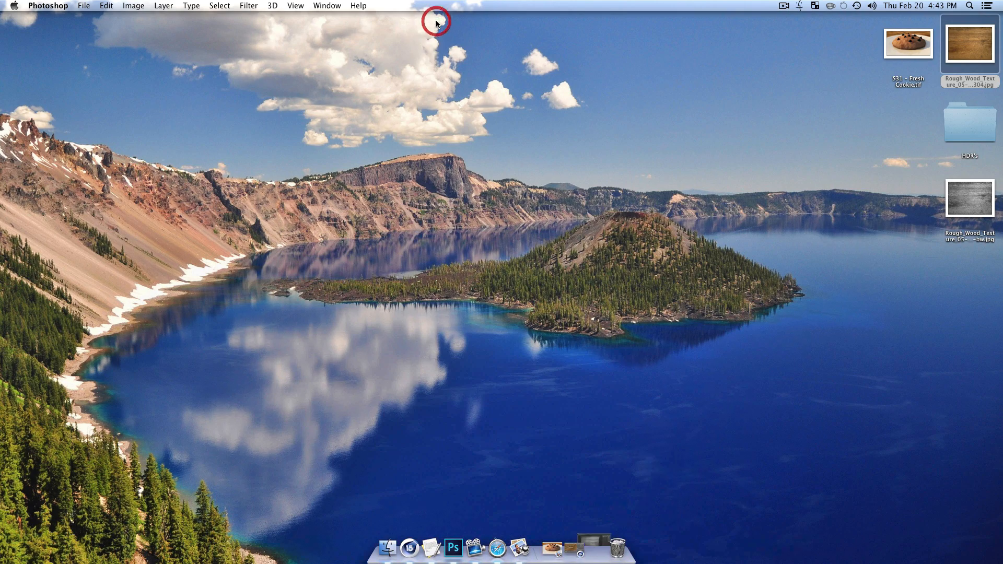
left_click(571, 228)
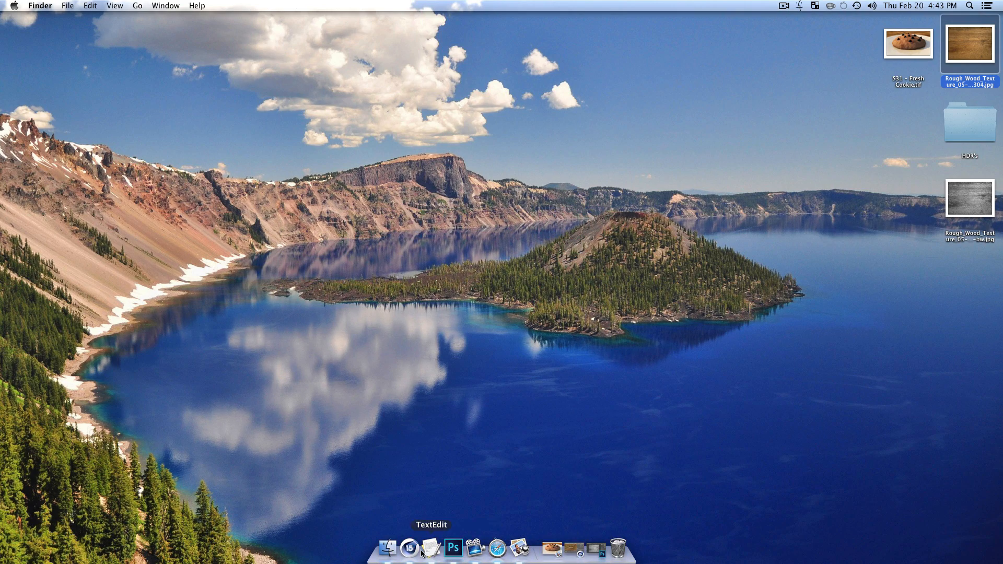
left_click(411, 549)
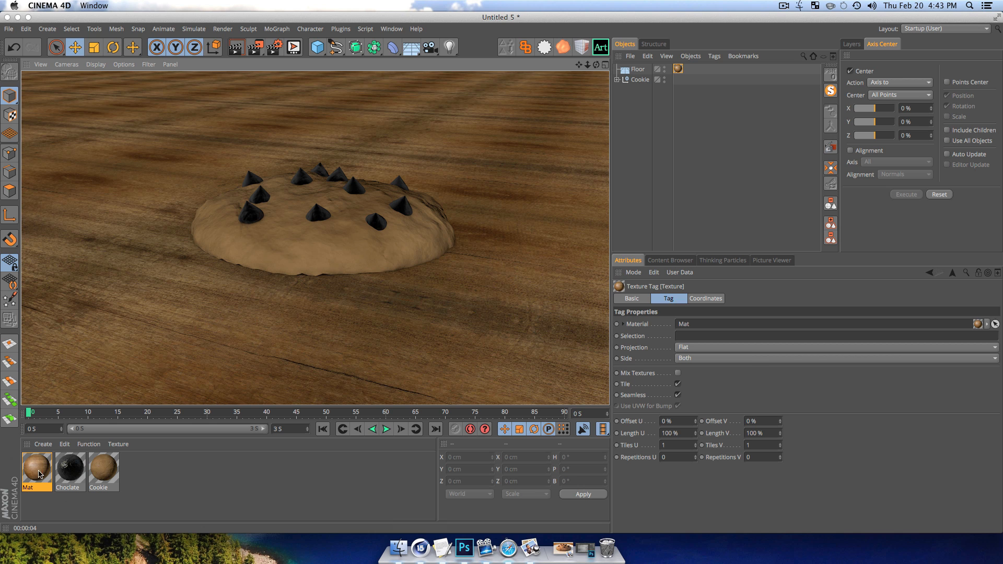
double_click(39, 474)
double_click(194, 161)
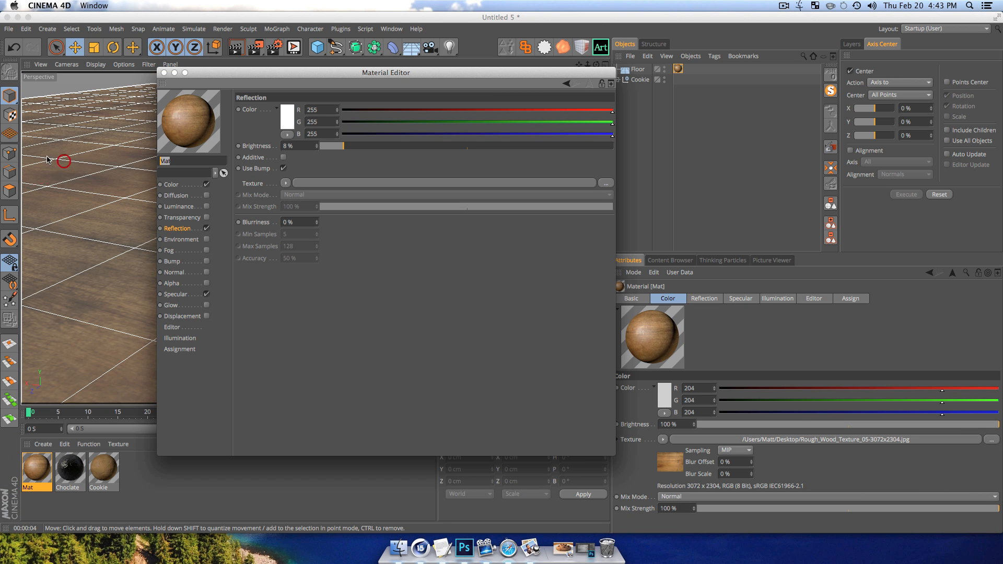
type("Table")
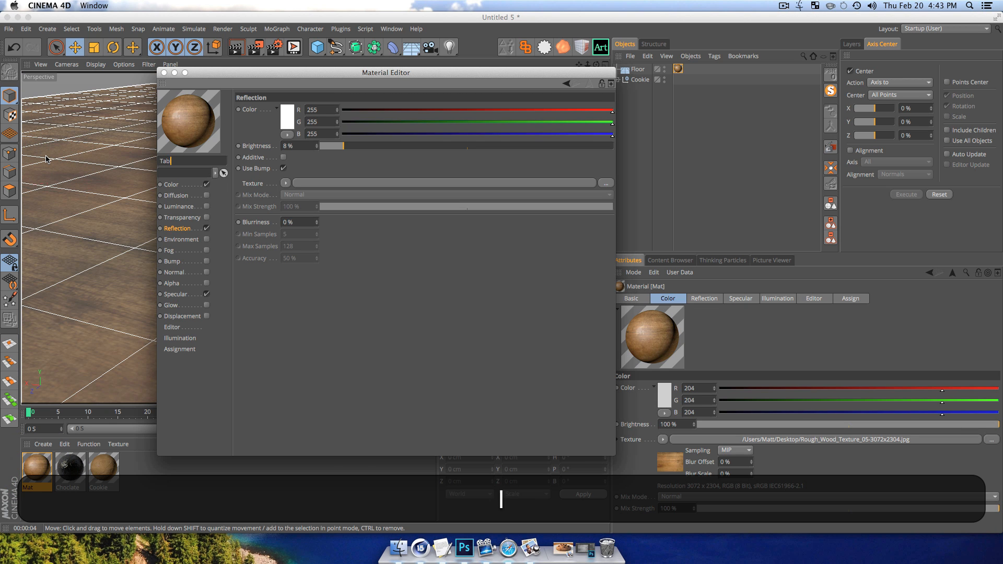
key("Return")
- Enable the Table material's Bump channel and load Rough_Wood_Texture_05-3072x2304-bw.jpg from the desktop as its texture
left_click(172, 261)
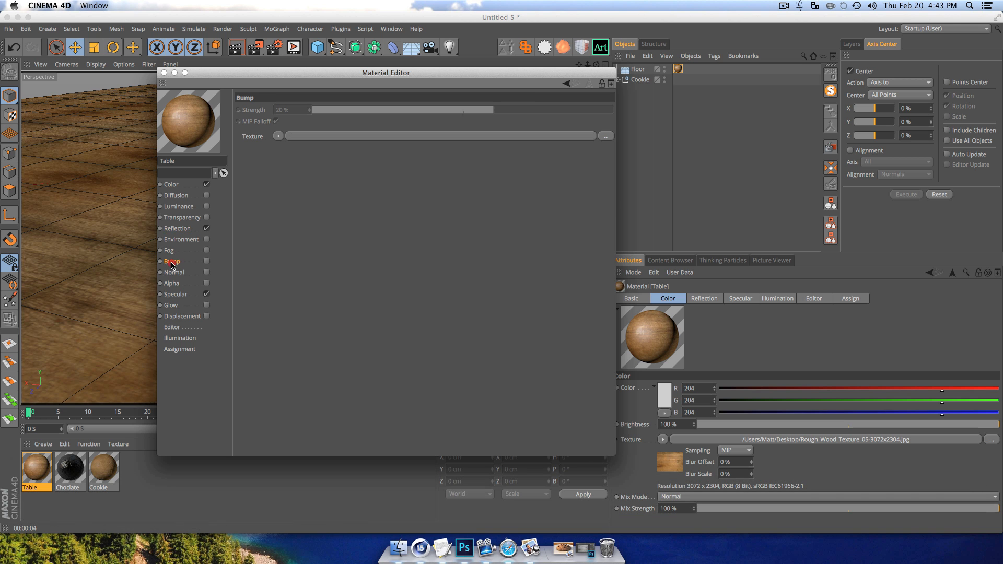
left_click(206, 261)
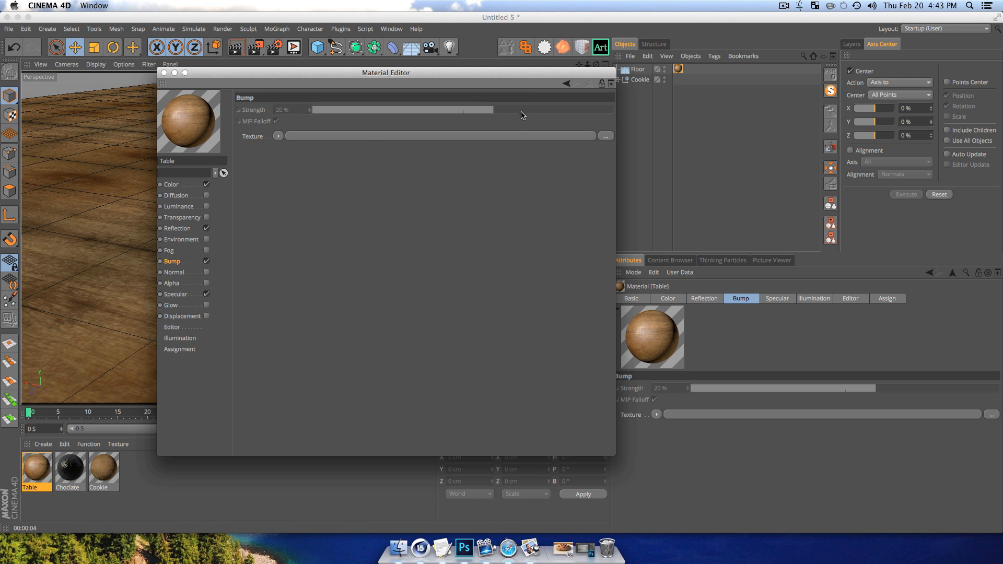
left_click_drag(576, 16, 416, 1)
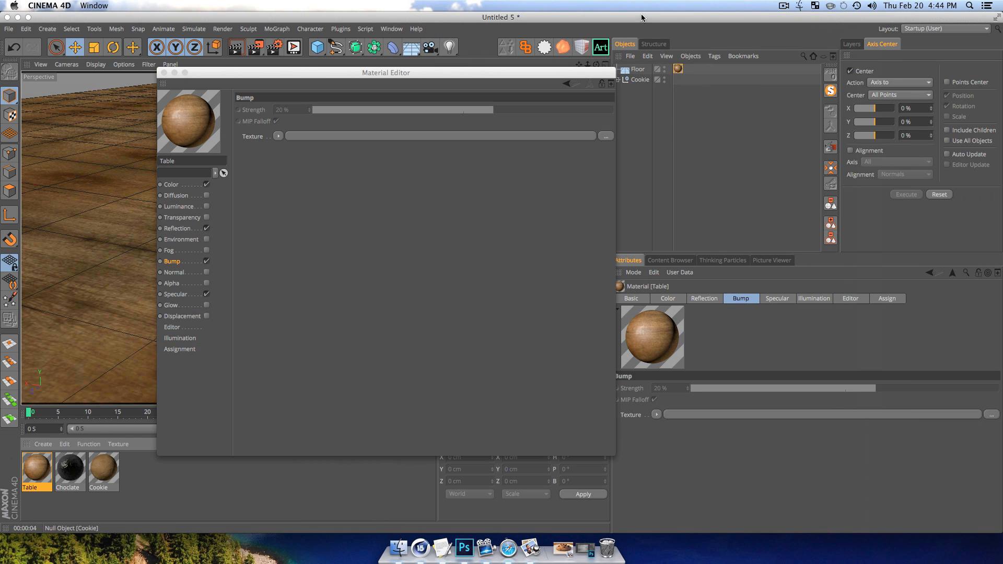
left_click_drag(643, 15, 442, 15)
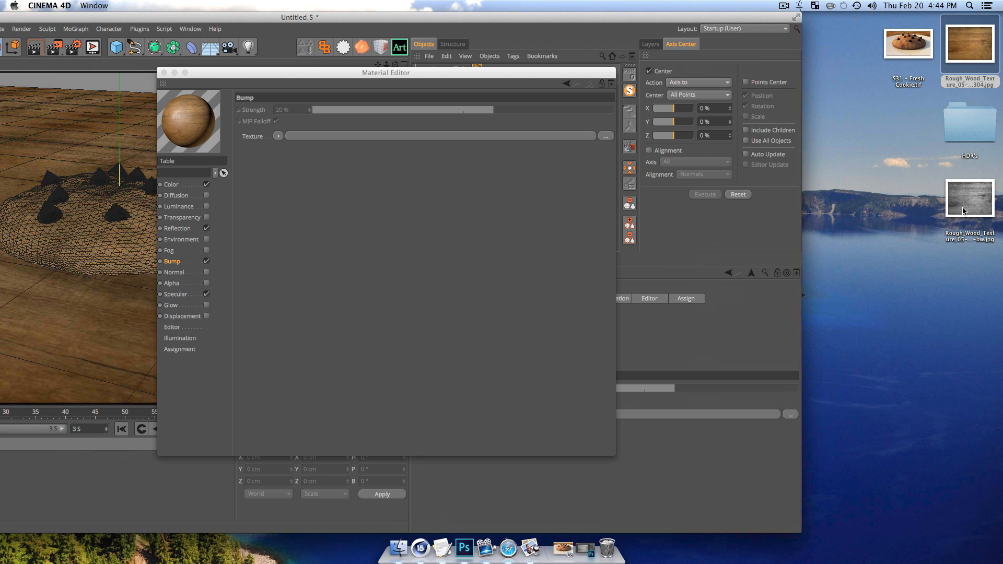
left_click_drag(964, 211, 413, 136)
left_click(524, 184)
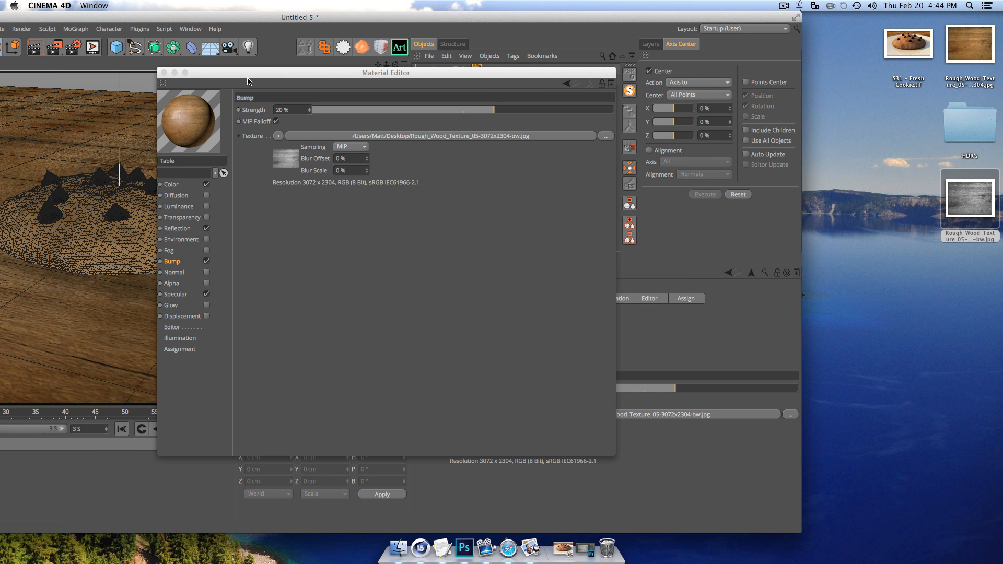
- Compare preview renders of the wooden table with the Bump channel off and on at 100% strength
left_click_drag(252, 23, 454, 23)
left_click_drag(234, 76, 543, 102)
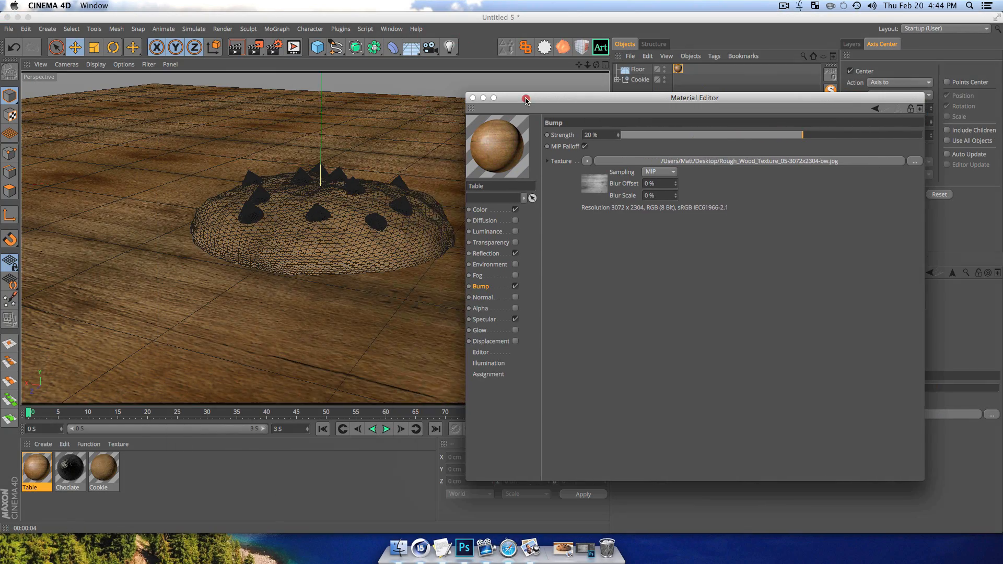
key("super+r")
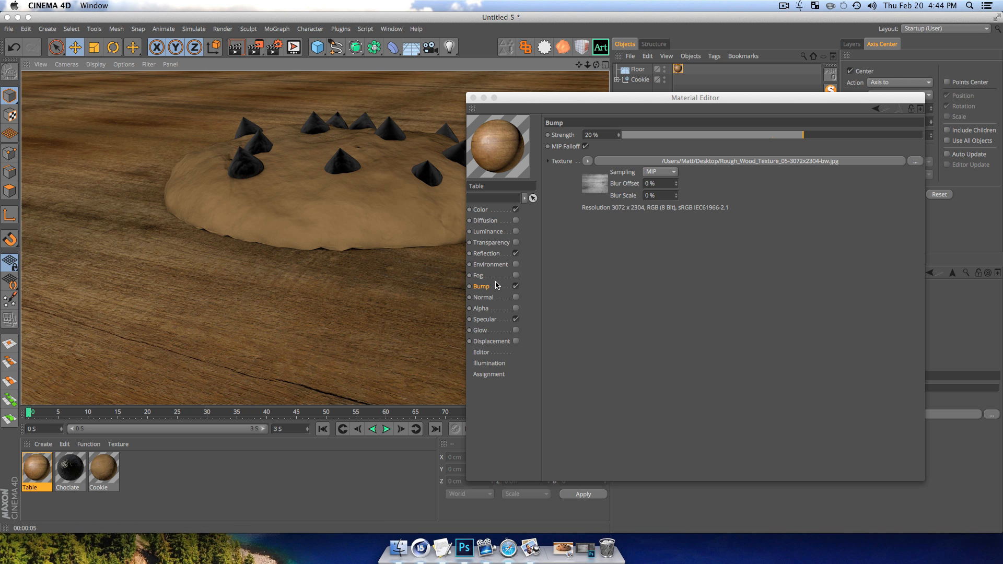
left_click(515, 286)
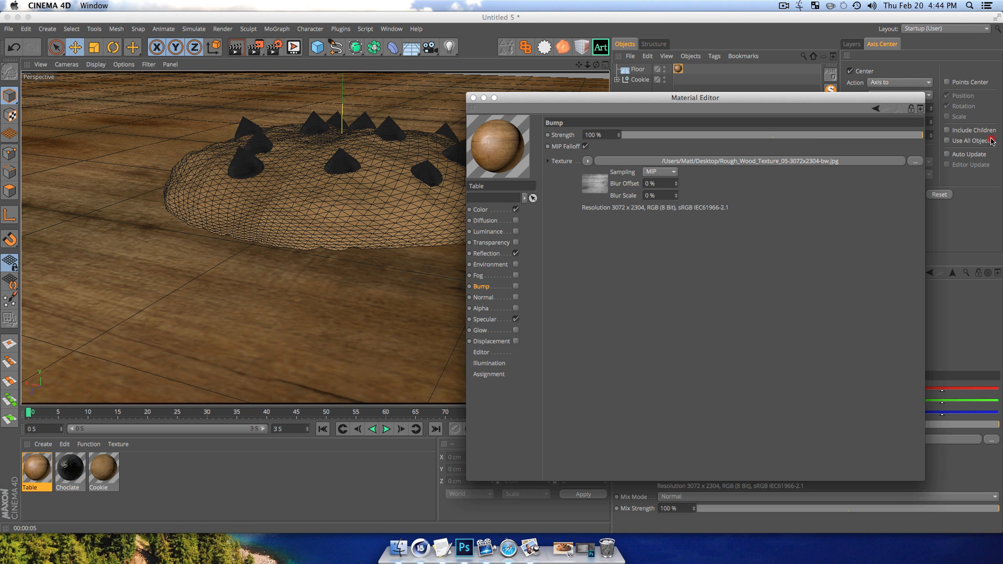
key("super+r")
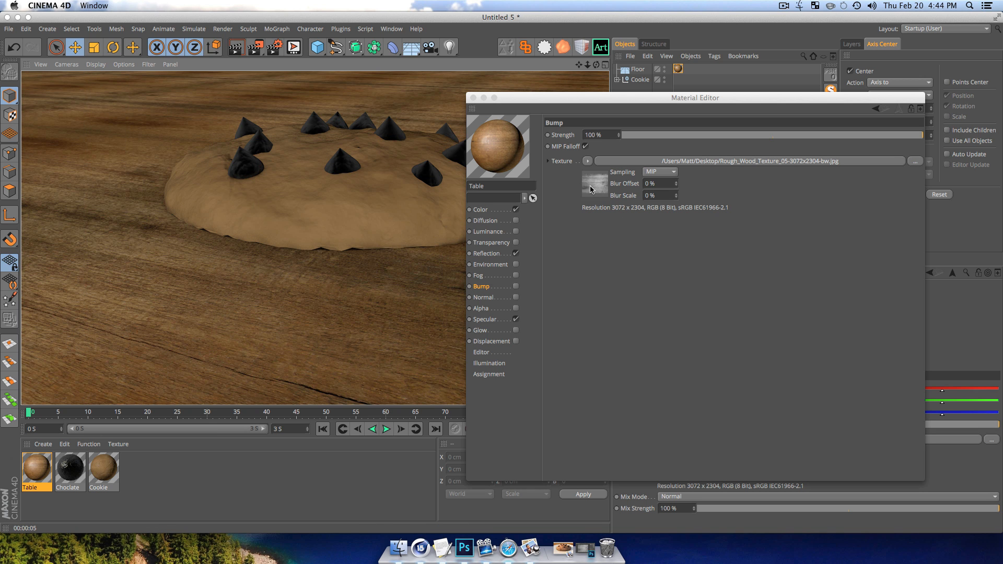
left_click(516, 287)
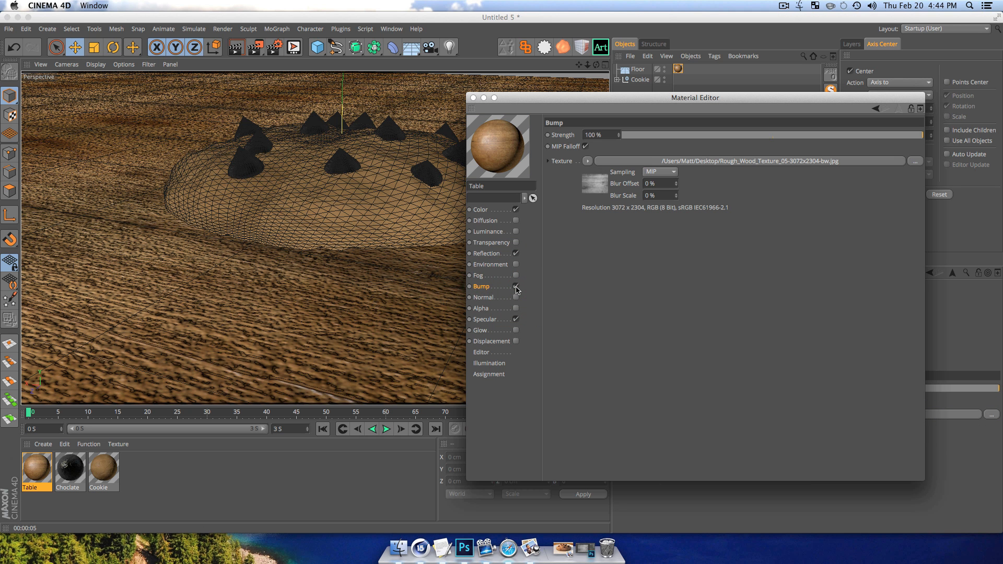
key("super+r")
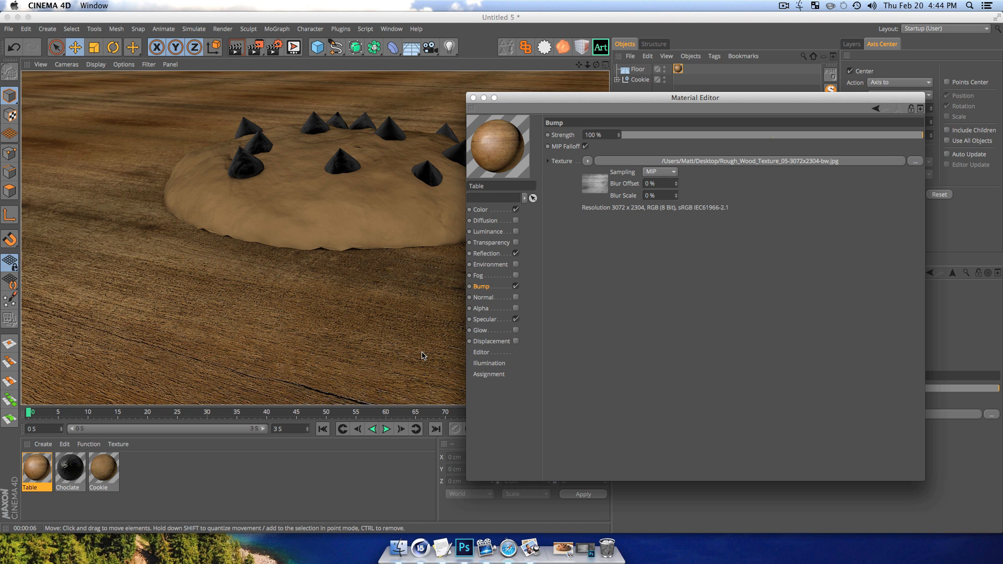
- Set the Table material's bump strength to 24% and render a wider view of the cookie and table
left_click_drag(887, 134, 809, 135)
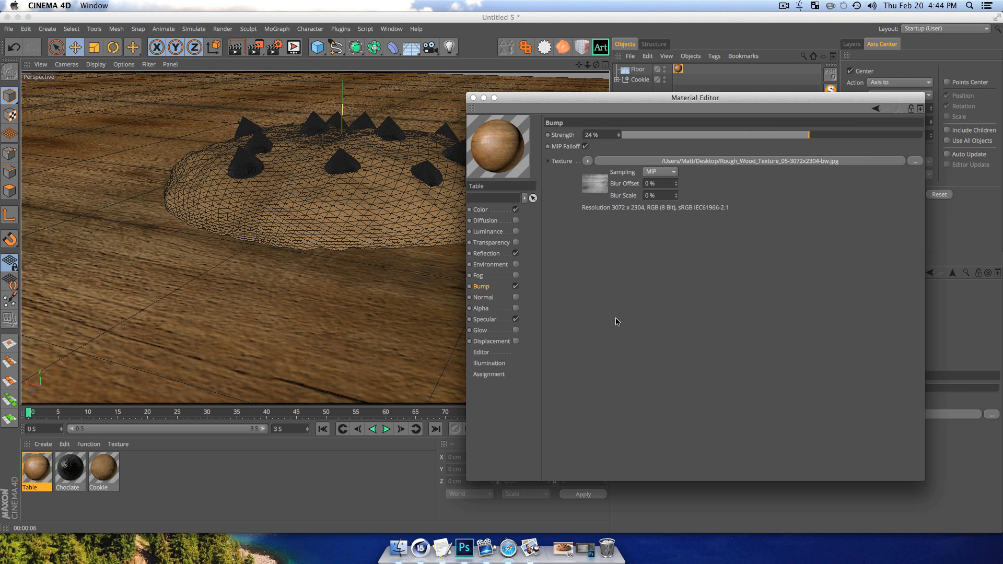
left_click(473, 99)
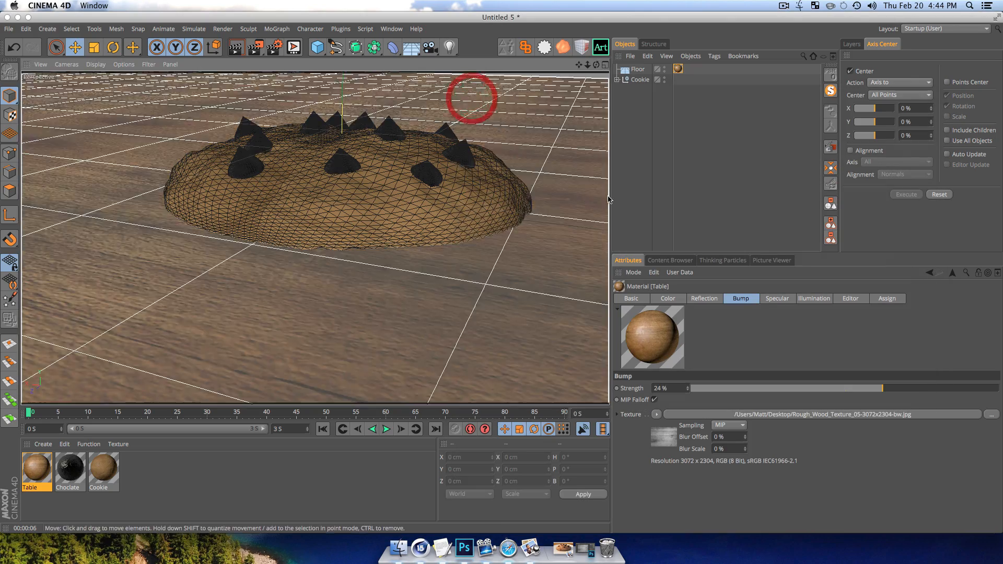
scroll(336, 251, "down", 5)
key("3")
left_click_drag(370, 316, 343, 302)
key("super+r")
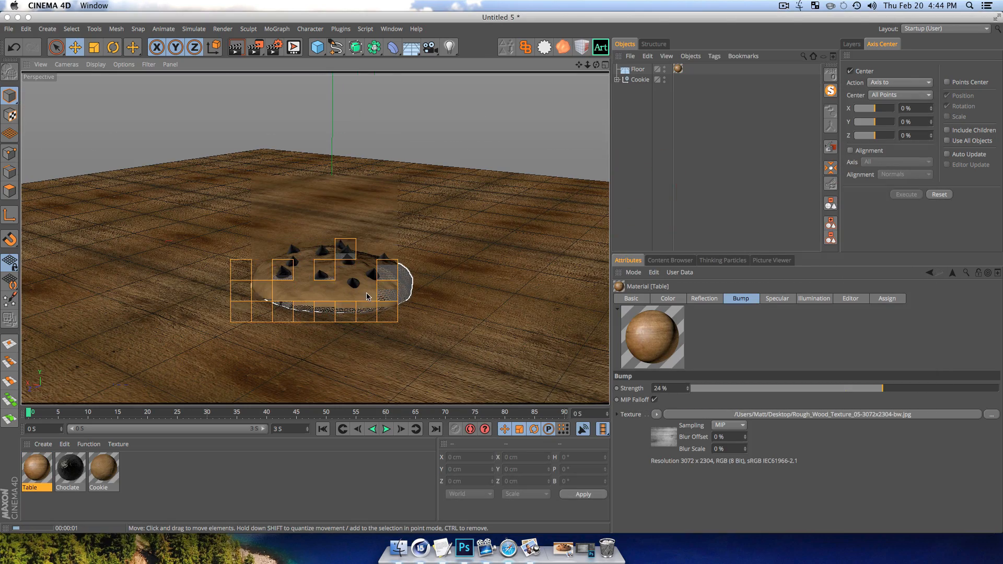
- Scale down the whole Cookie group on the table and render the view to check its size
left_click(301, 257)
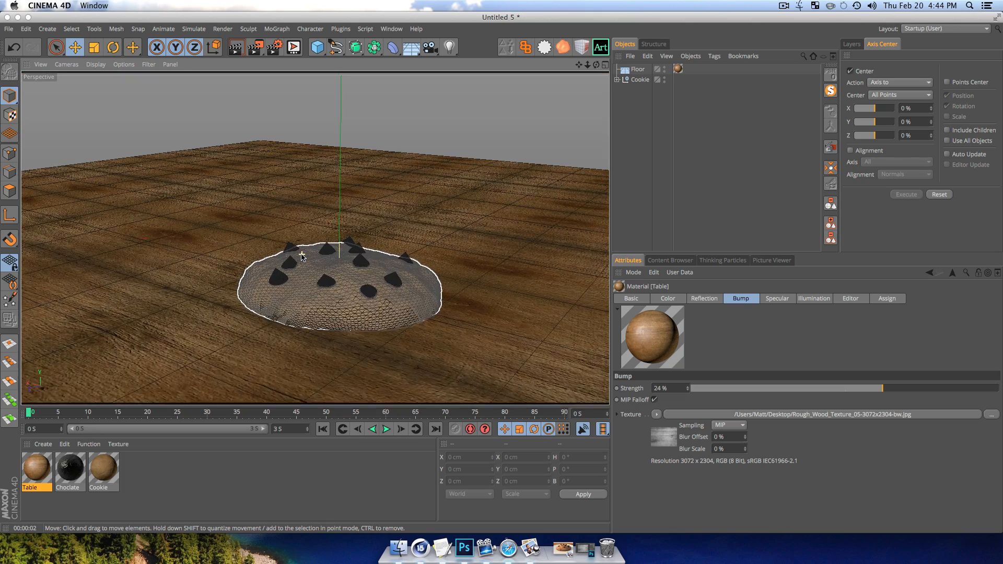
key("3")
left_click_drag(301, 257, 307, 290)
scroll(307, 290, "up", 4)
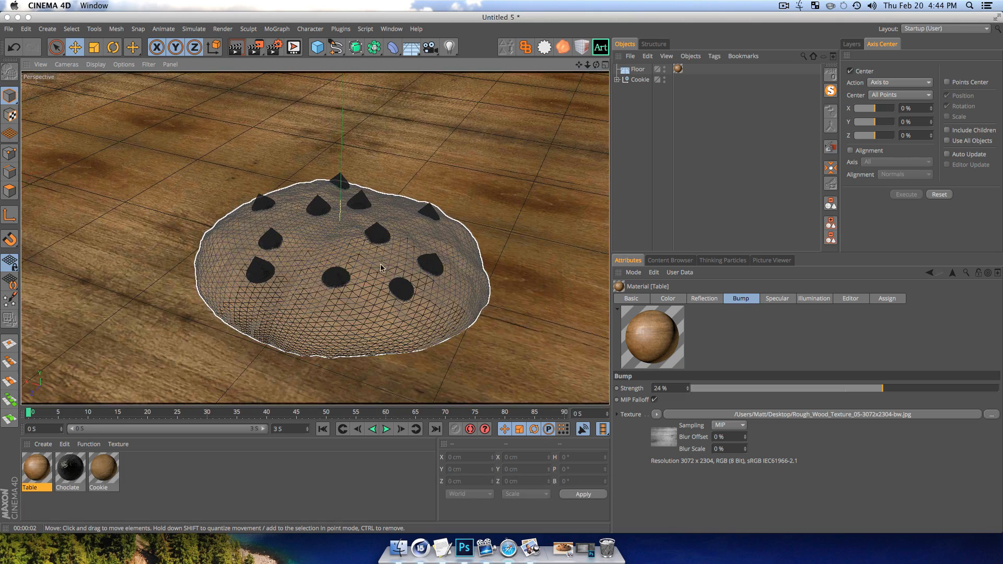
left_click(638, 80)
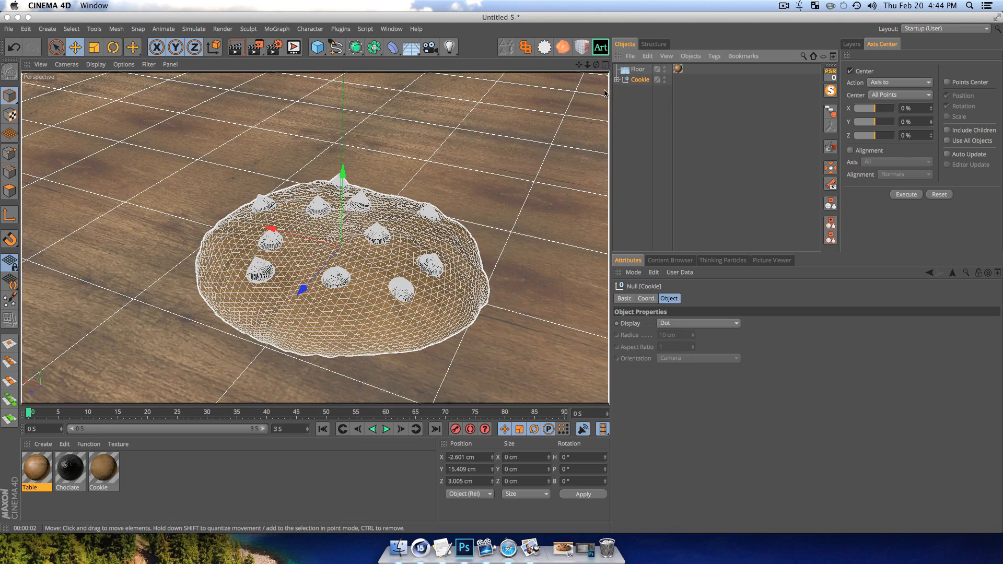
key("t")
left_click_drag(448, 207, 368, 285)
key("3")
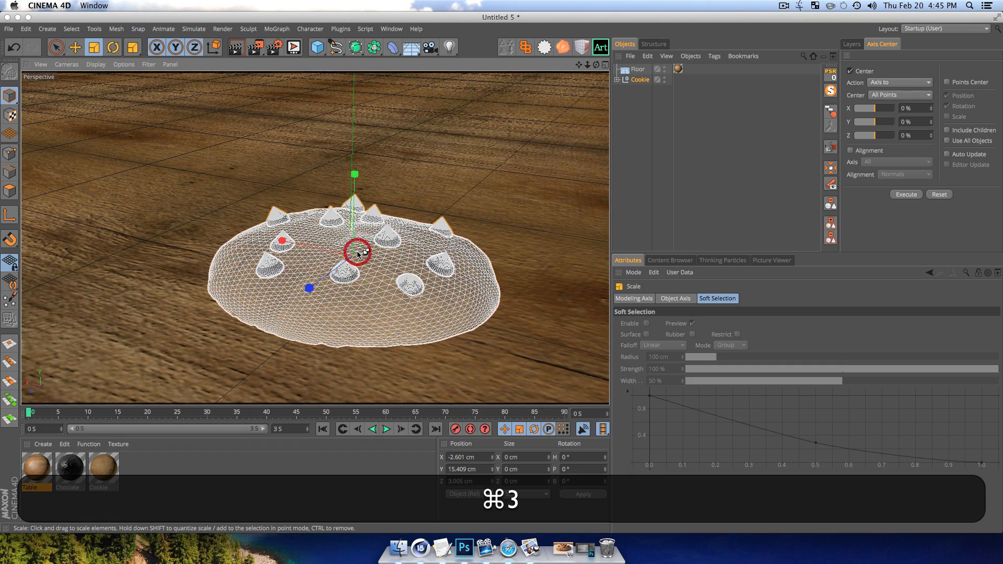
key("super+r")
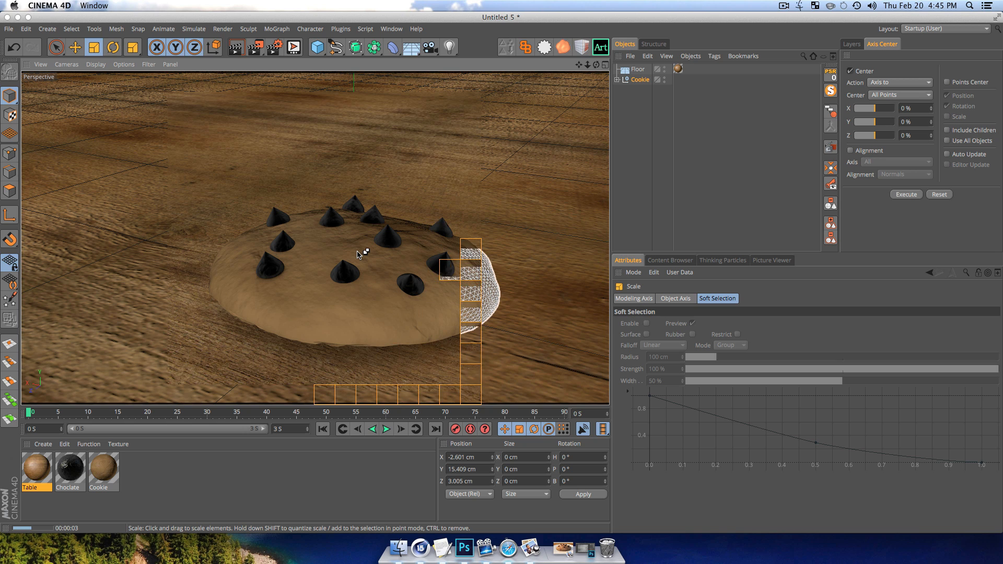
- Move the Floor below Cookie in the object hierarchy and add a Sky object to the scene
left_click(664, 185)
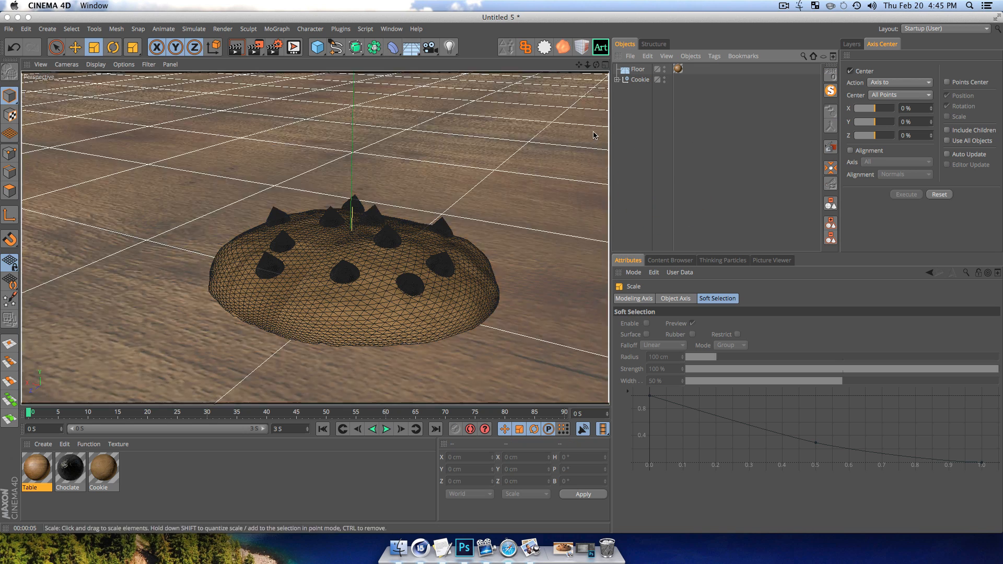
left_click_drag(637, 69, 638, 100)
left_click(646, 130)
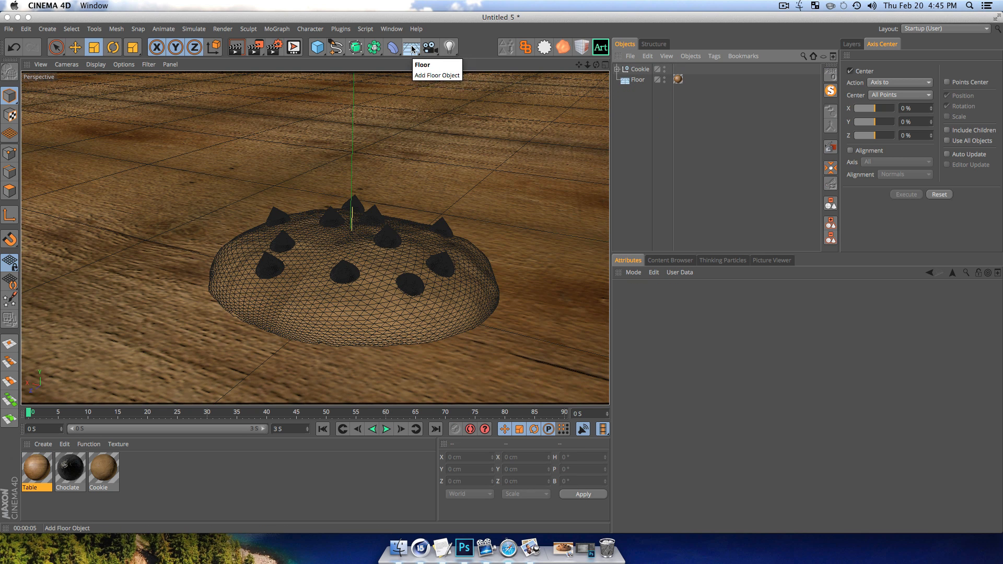
left_click_drag(411, 54, 461, 84)
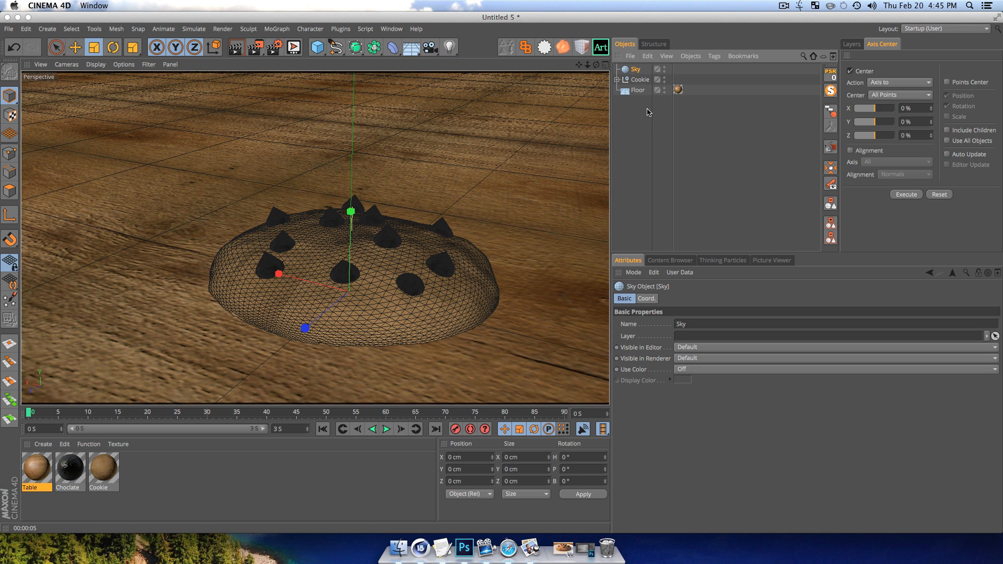
- Create a new material and name it Sky
double_click(193, 467)
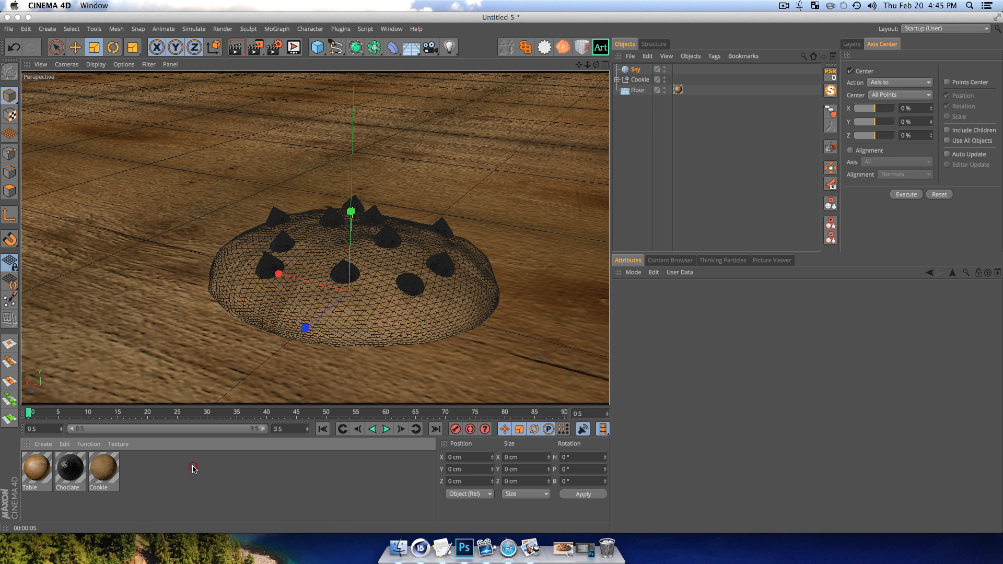
double_click(34, 469)
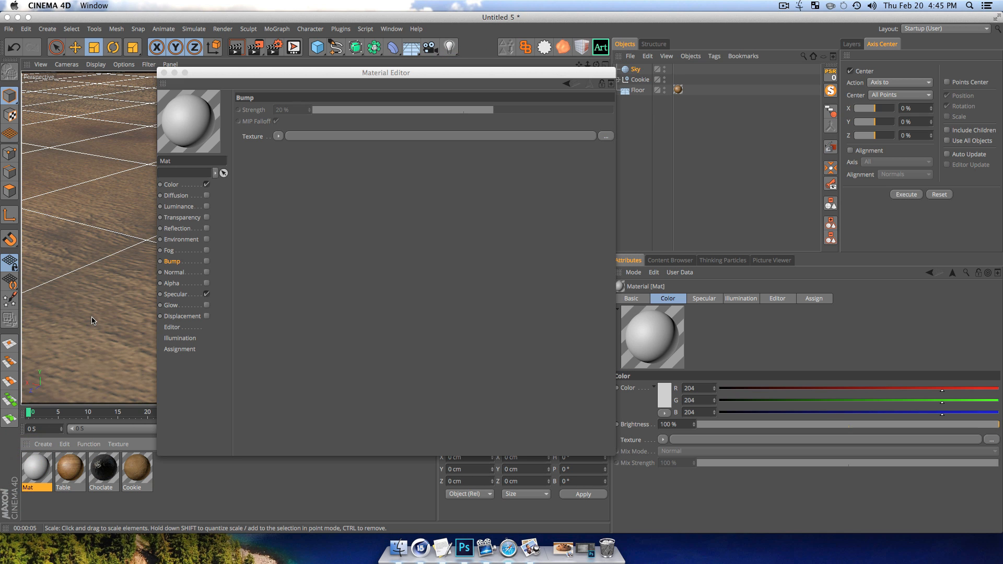
left_click(96, 158)
type("Sky")
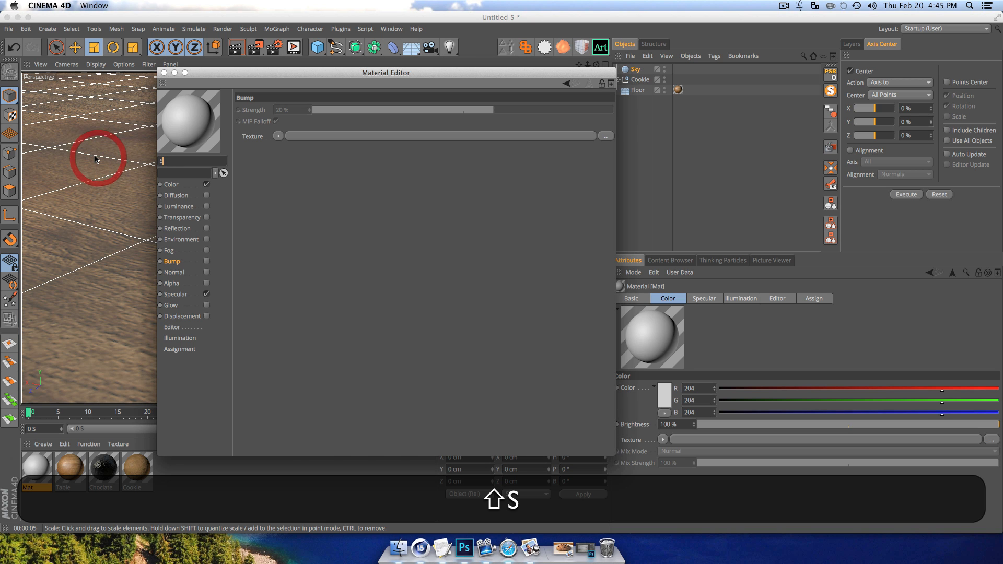
key("Return")
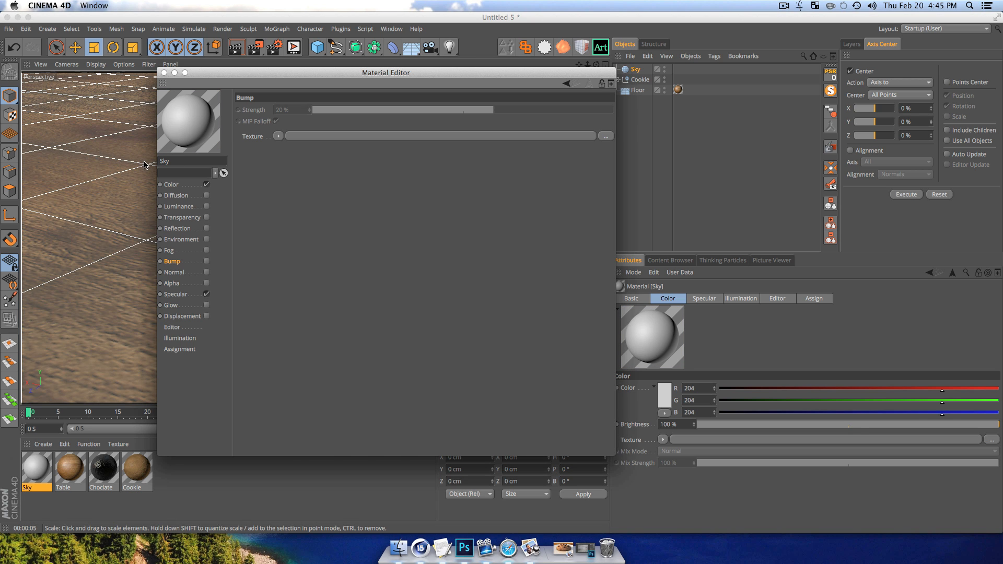
- Disable the Sky material's Specular and Color channels and enable its Luminance channel
left_click(175, 296)
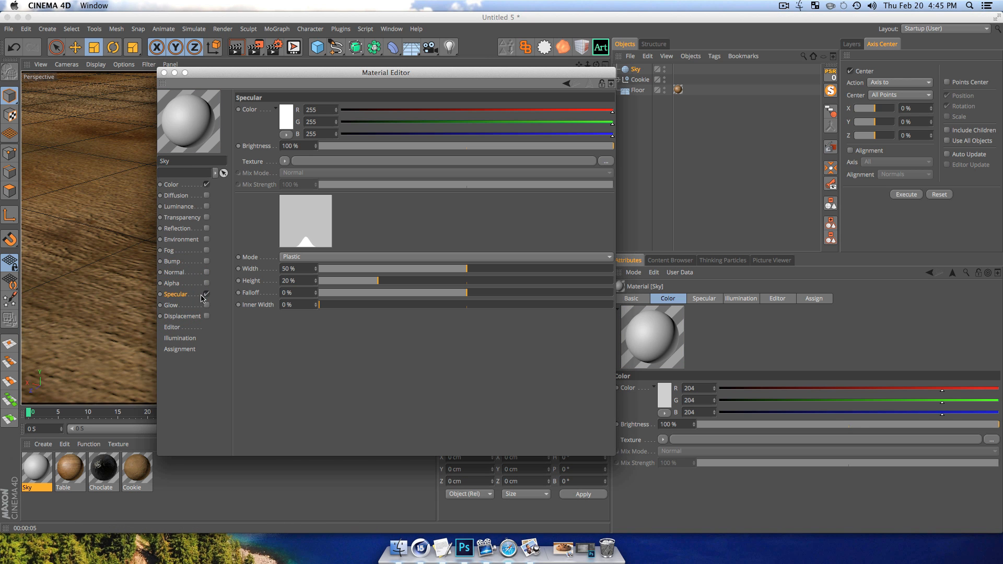
left_click(208, 295)
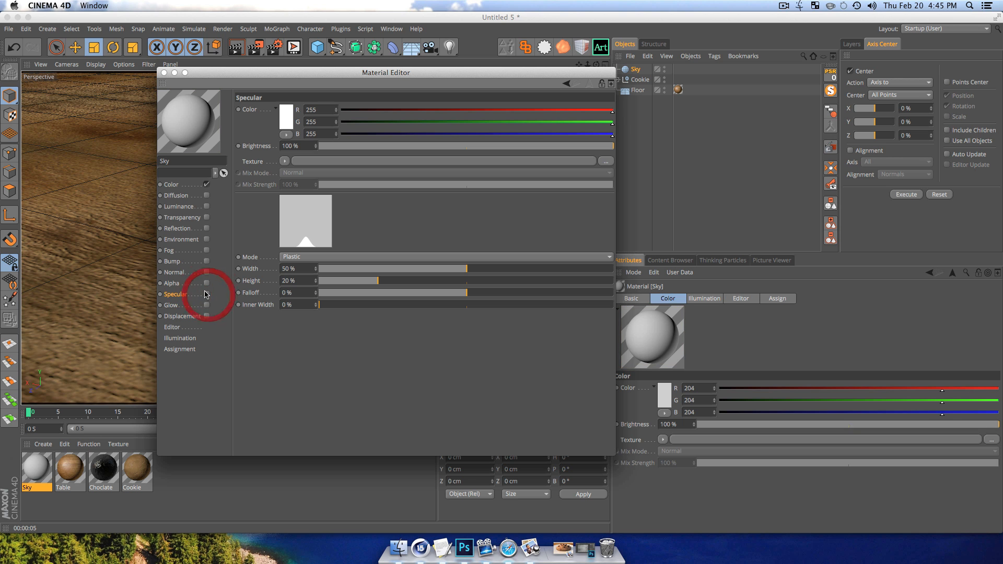
left_click(207, 184)
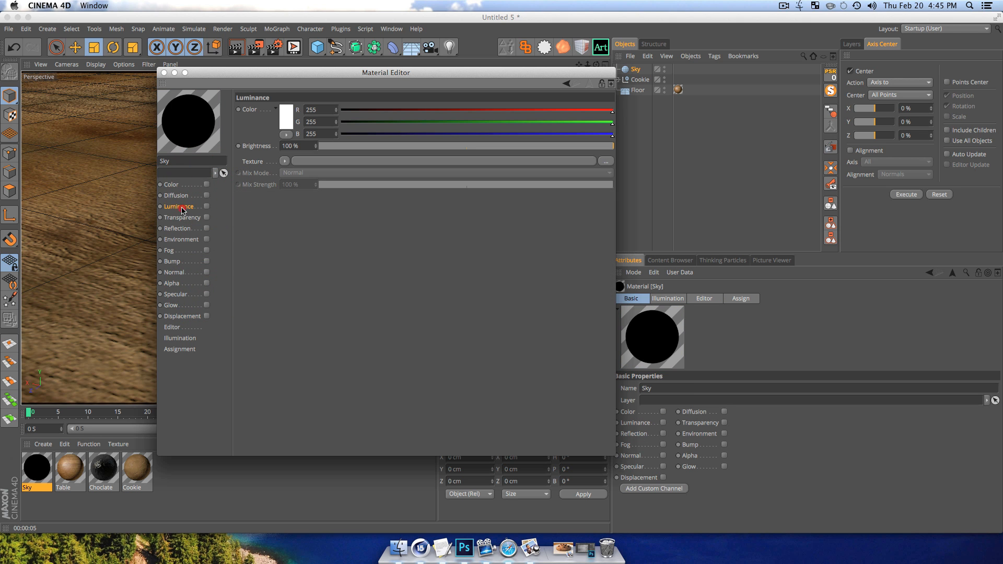
left_click(179, 206)
left_click(207, 206)
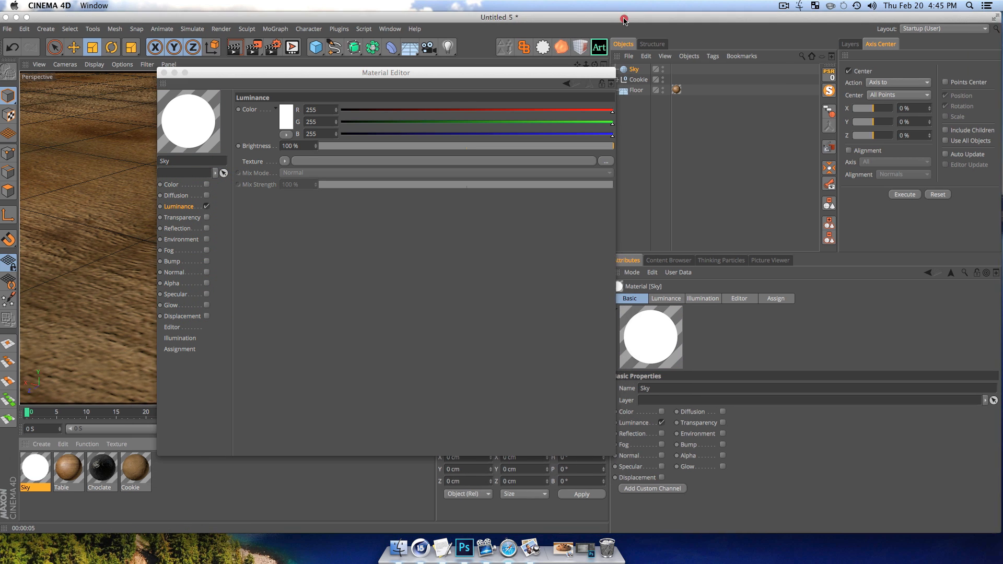
- Load HDR 31.hdr from the desktop HDR's folder as the Sky material's luminance texture, without copying it to the project location
left_click_drag(636, 19, 486, 20)
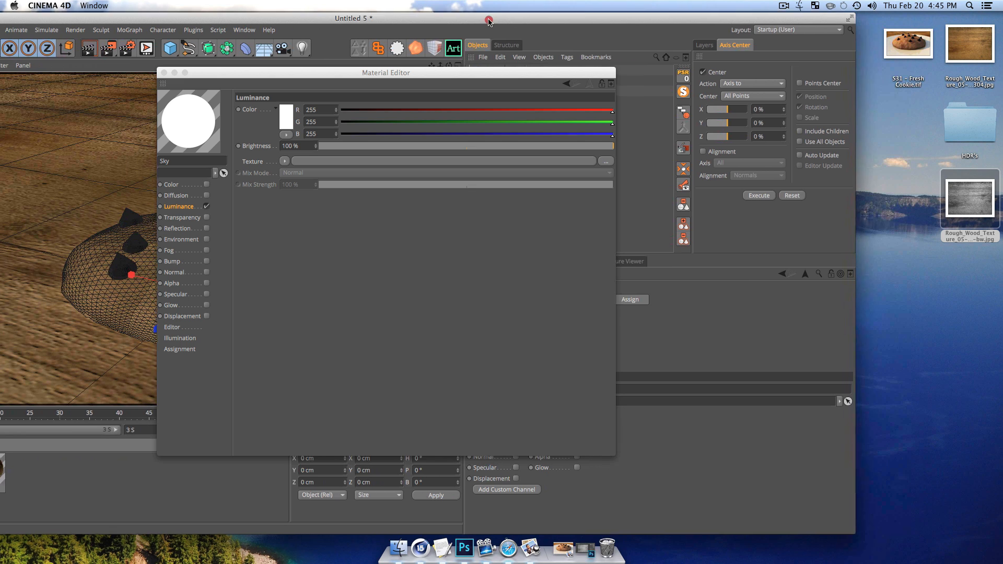
left_click(967, 127)
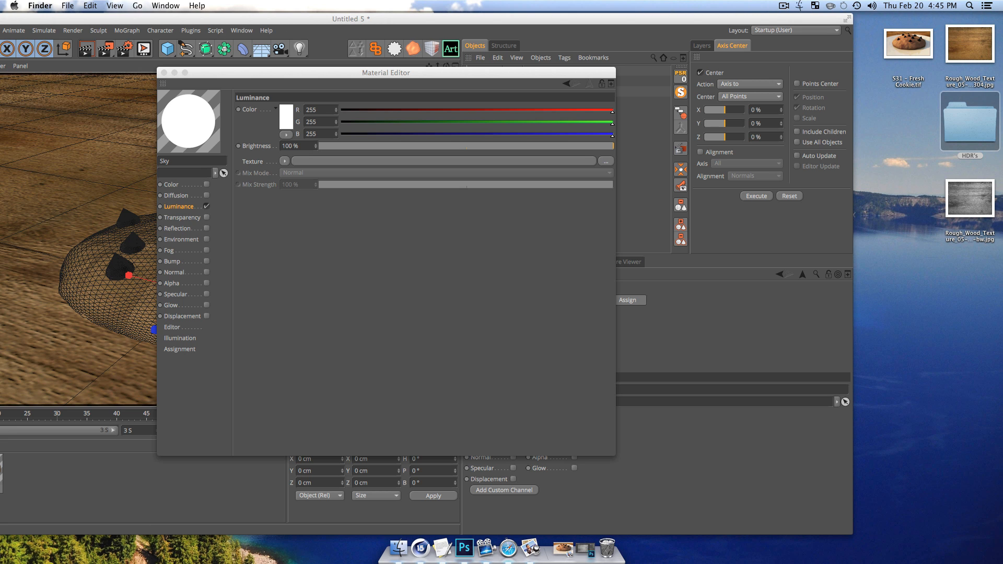
left_click_drag(489, 260, 326, 162)
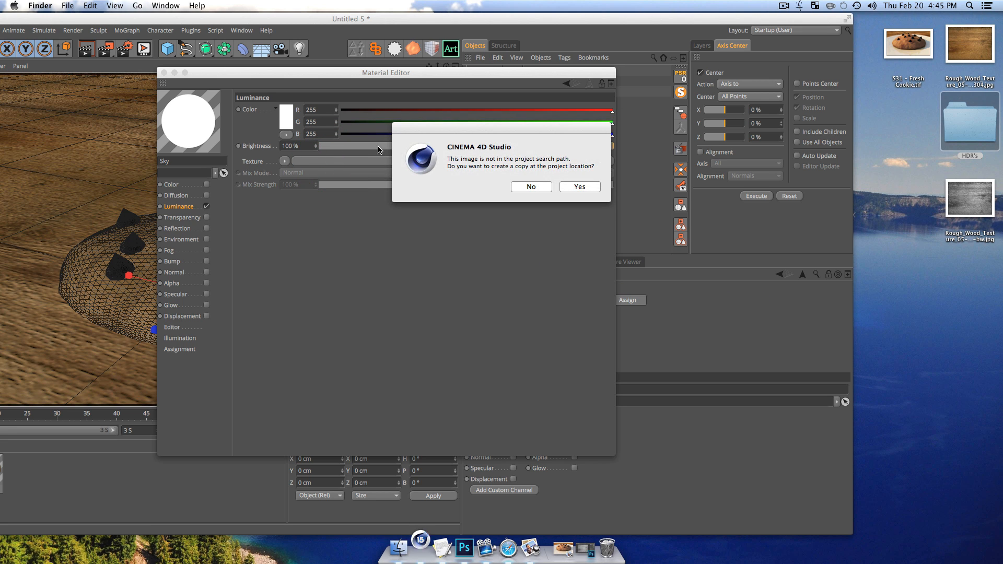
left_click(531, 187)
left_click(286, 194)
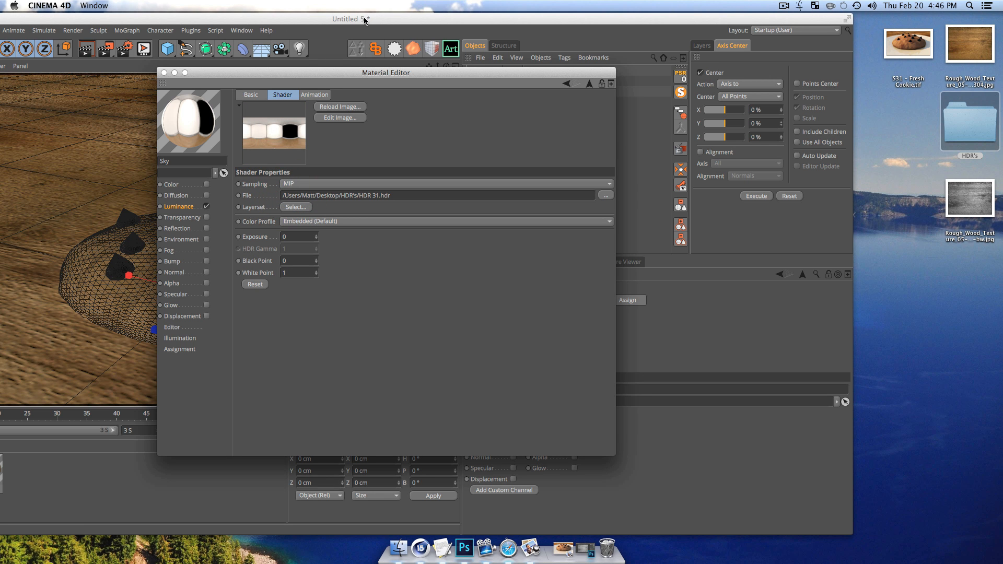
left_click_drag(365, 19, 505, 0)
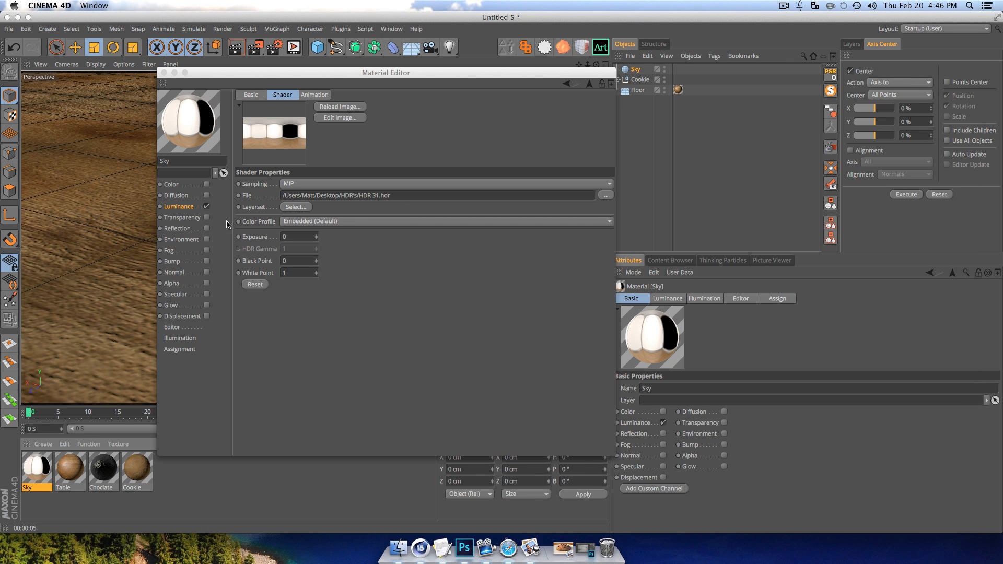
- Set the Sky material's luminance brightness to 110% and render the view of the cookie
left_click(426, 153)
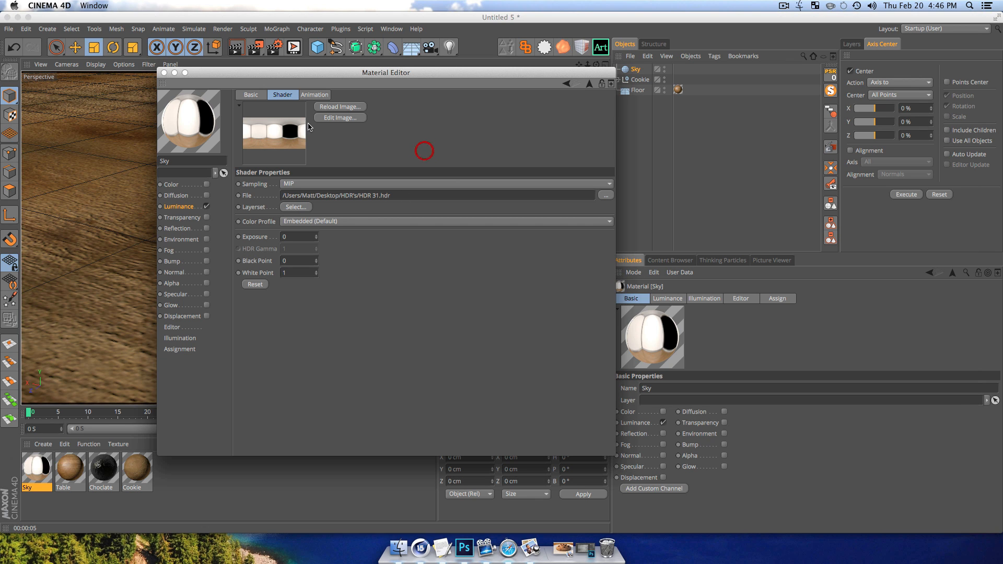
left_click(179, 207)
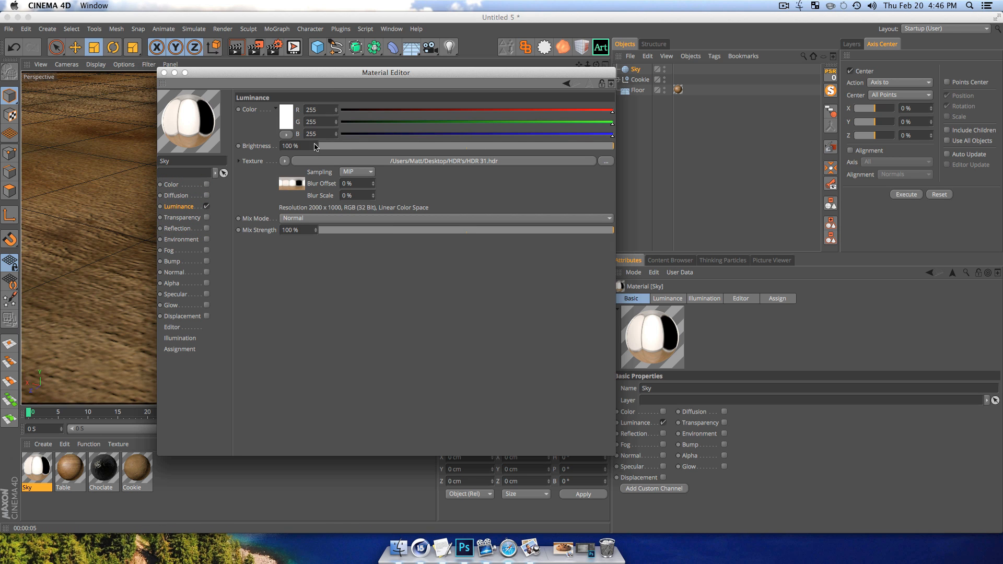
left_click_drag(303, 146, 190, 140)
type("11")
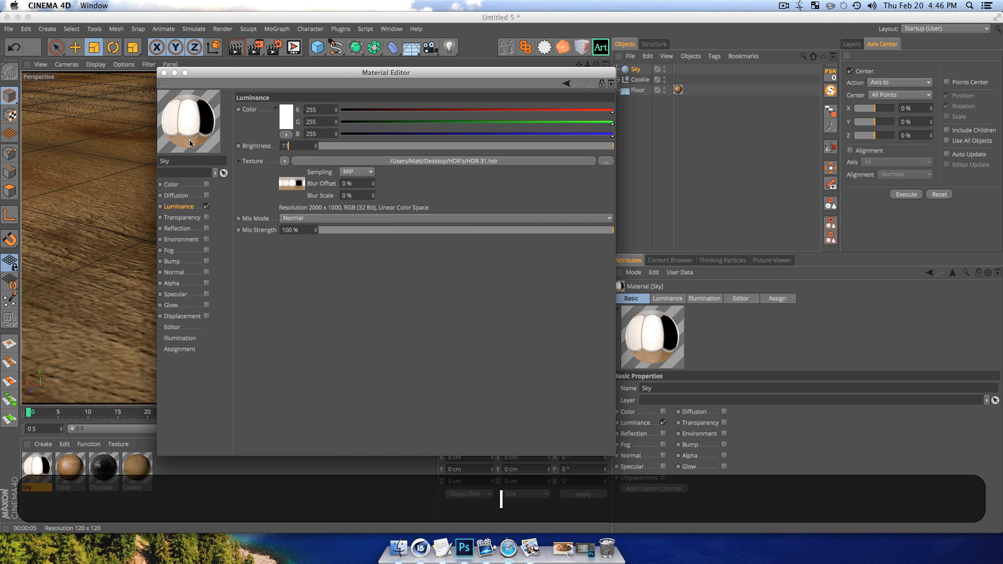
type("0")
key("Return")
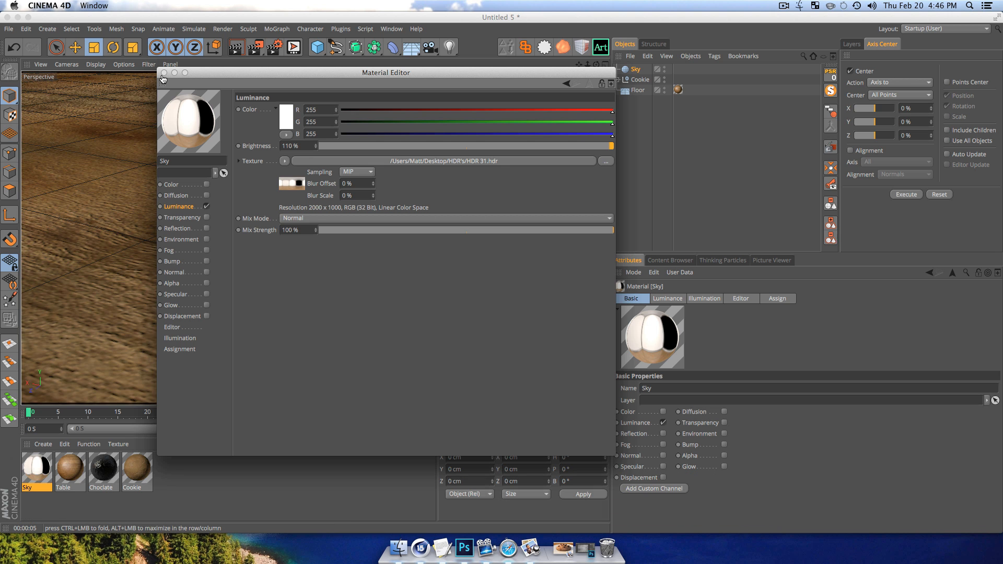
left_click(164, 73)
key("super+r")
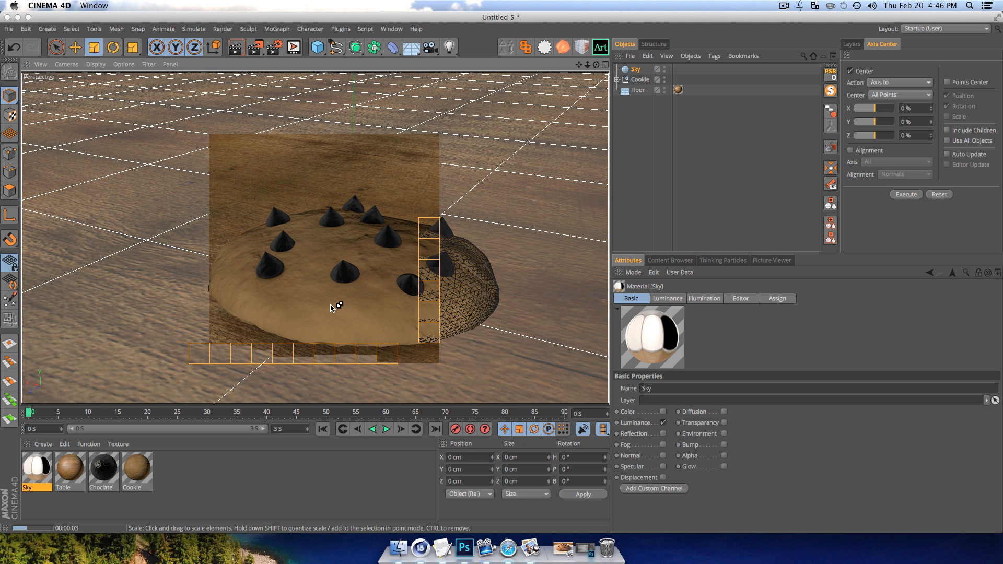
- Add the Global Illumination effect to the render settings and render the view
left_click(644, 161)
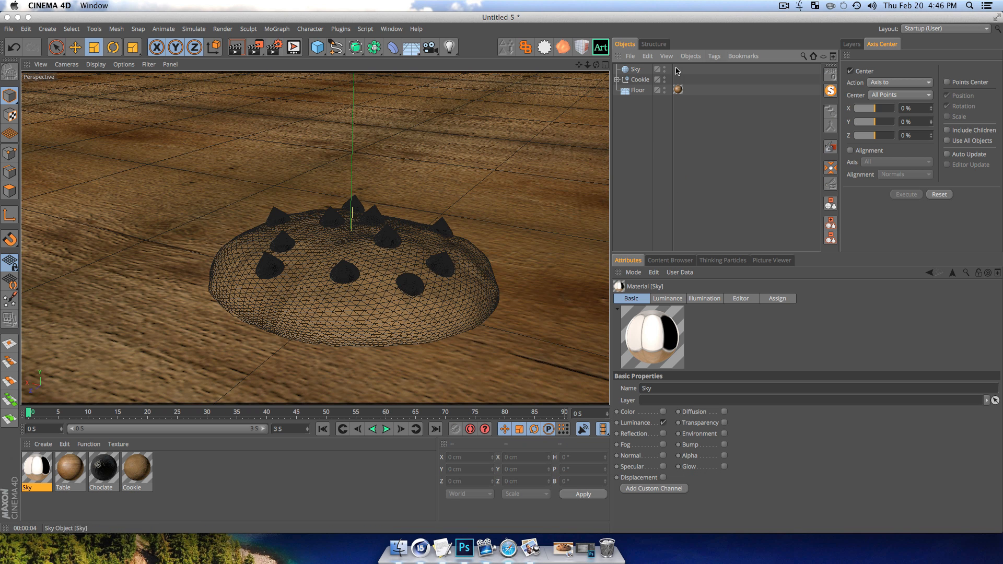
left_click(275, 49)
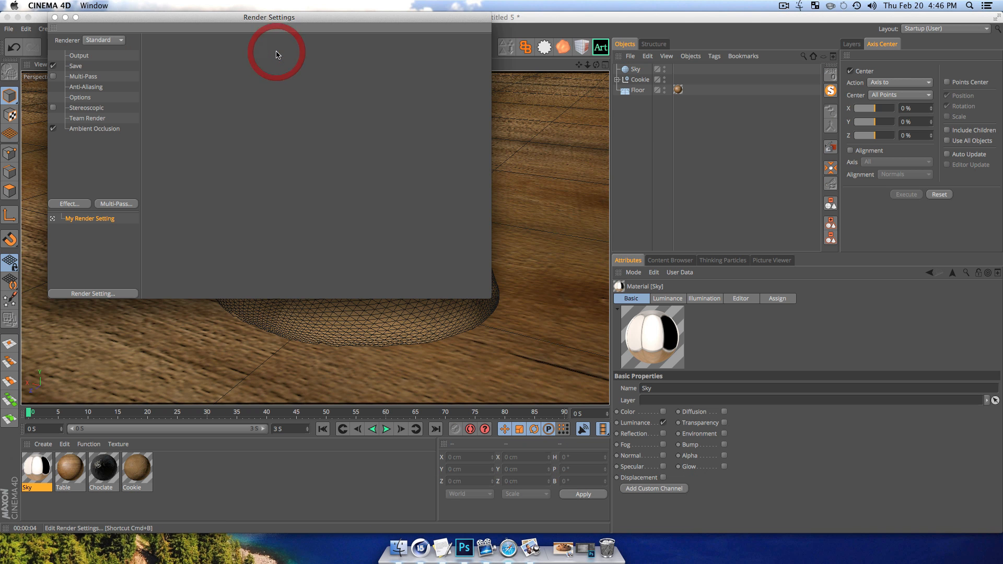
left_click_drag(157, 18, 384, 131)
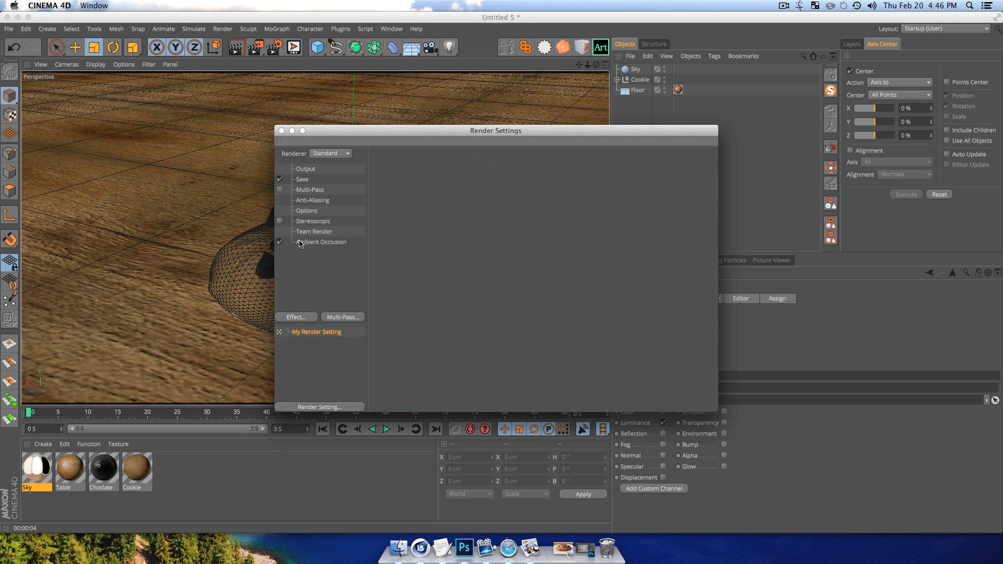
left_click(301, 242)
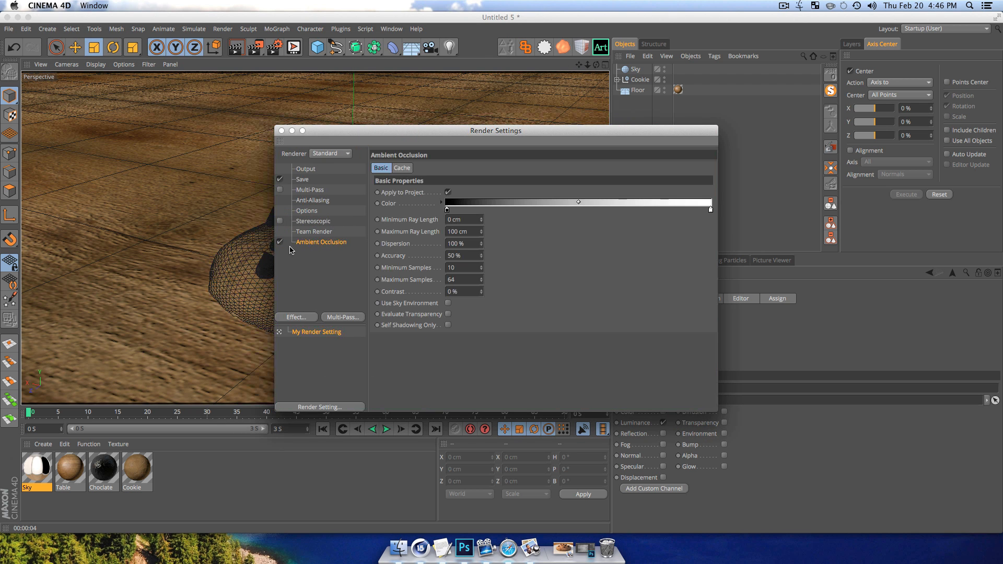
right_click(297, 260)
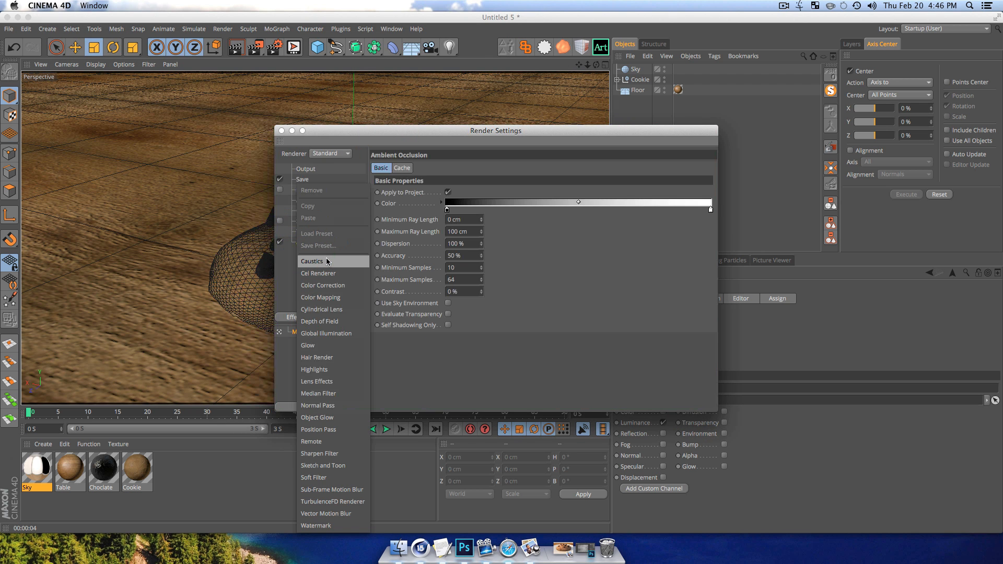
left_click(335, 337)
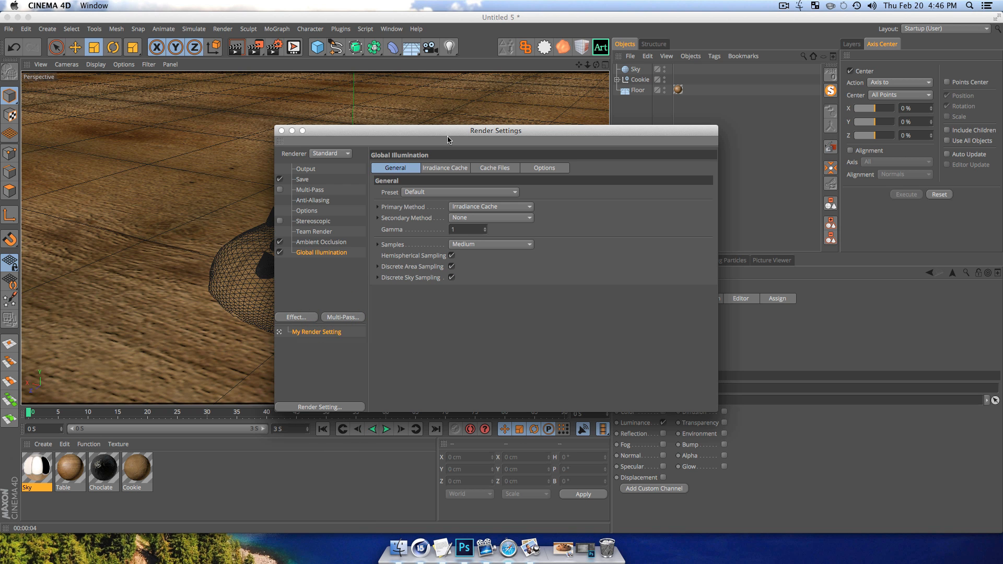
left_click_drag(447, 140, 704, 167)
key("super+r")
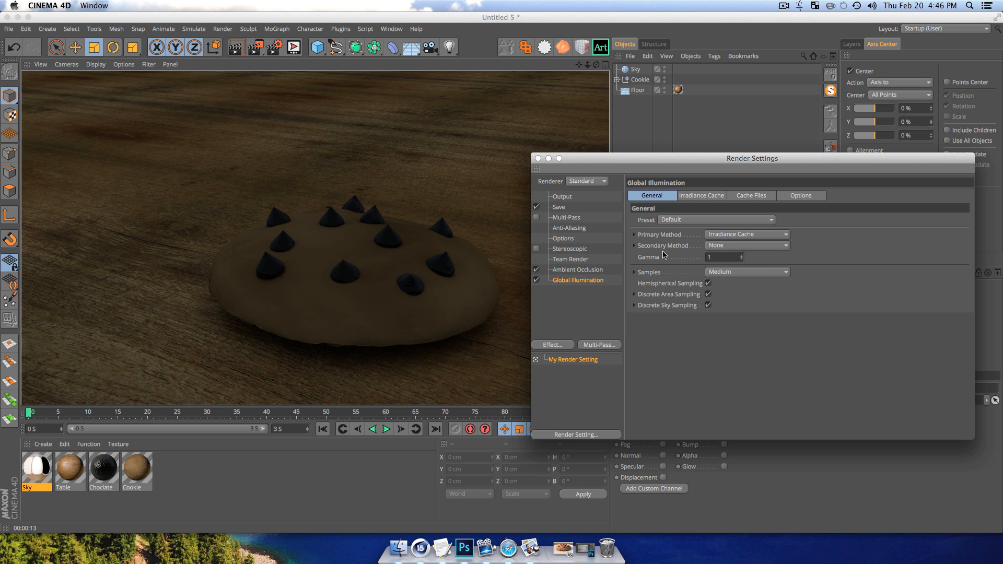
- Set Global Illumination's secondary method to Quasi-Monte Carlo (QMC), re-render the view and close the render settings
left_click(739, 247)
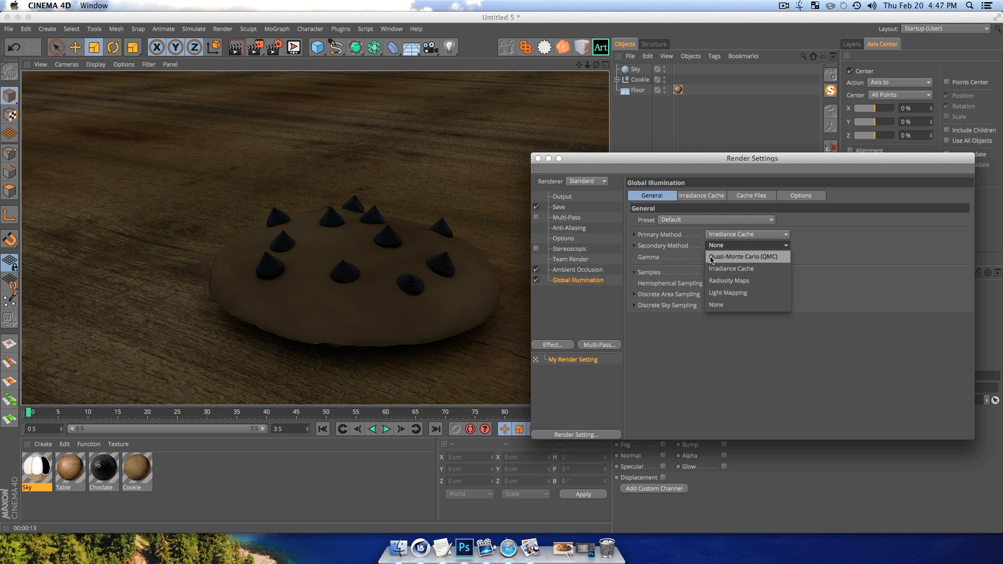
left_click(730, 256)
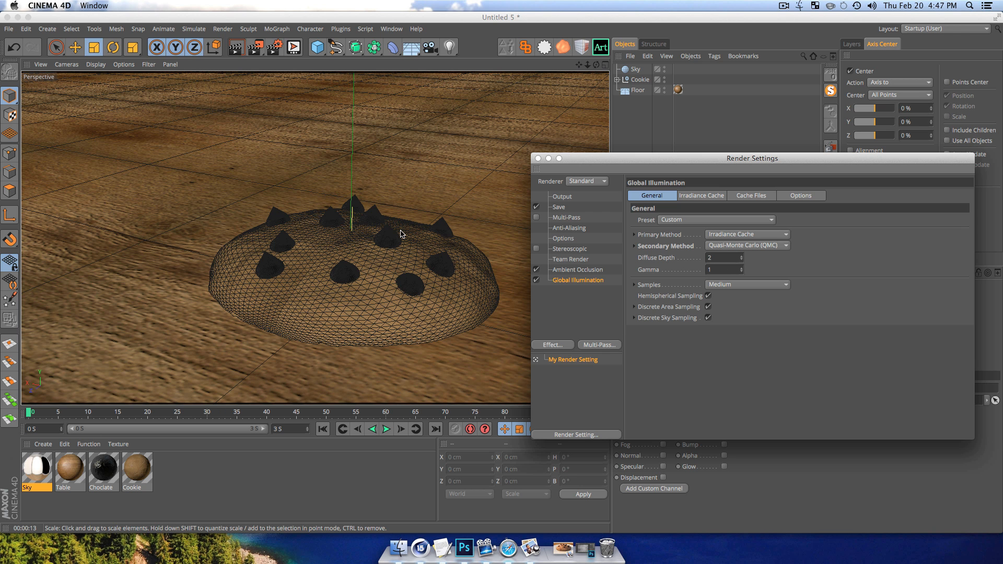
key("super+r")
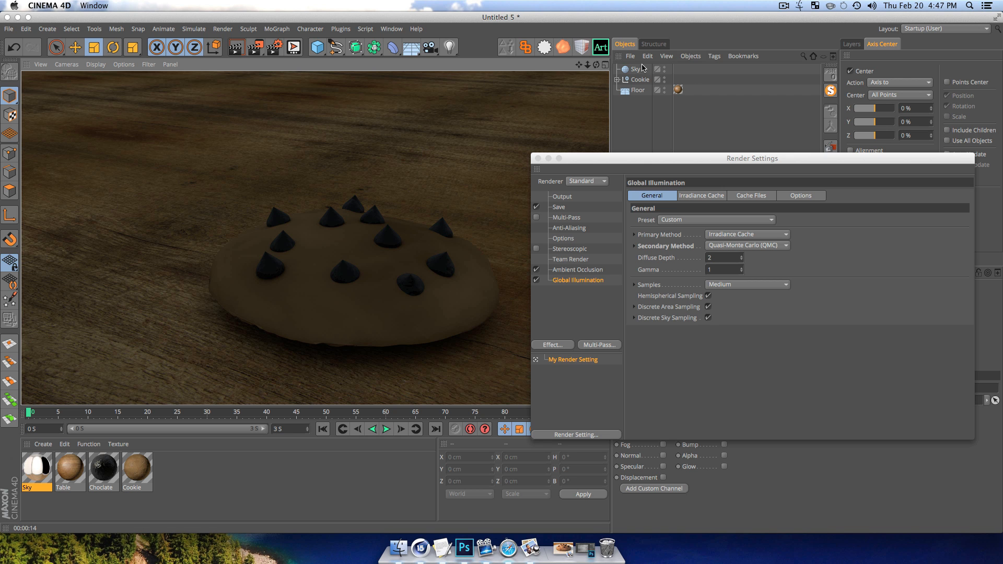
left_click(538, 158)
- Apply the Sky material to the Sky object and render the view
left_click(632, 143)
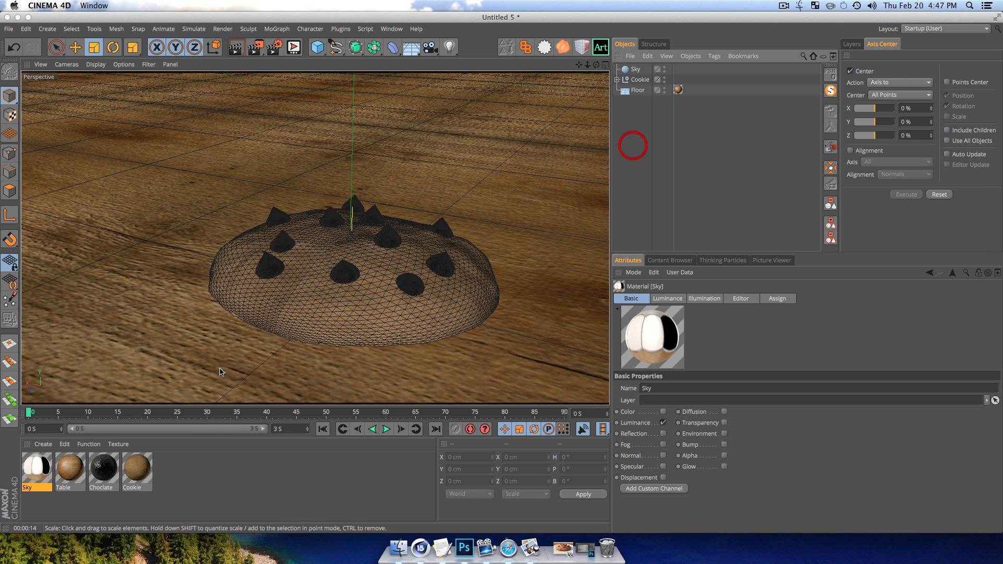
left_click_drag(36, 473, 633, 69)
left_click(649, 168)
key("super+r")
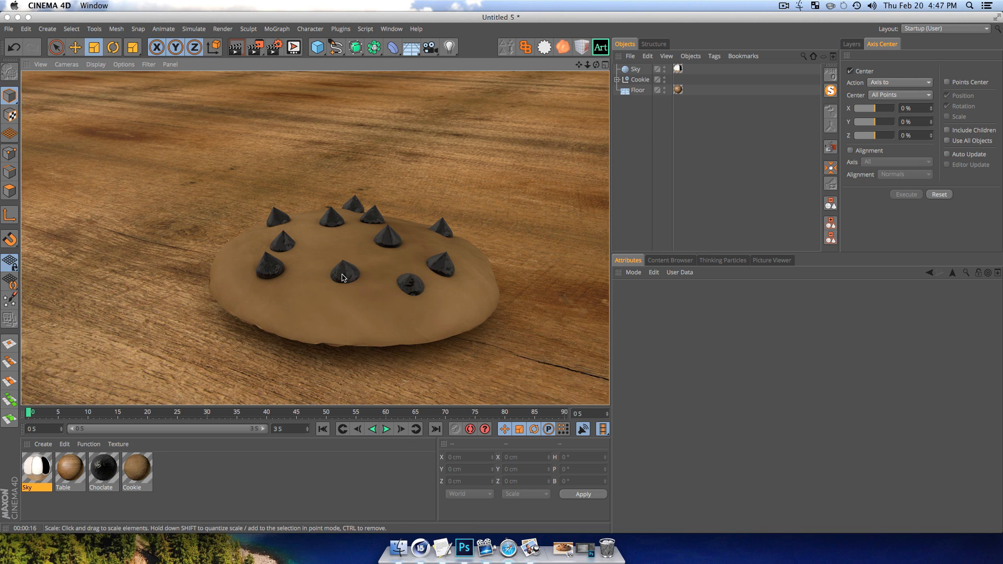
- Add a Physical Sky object to the scene
left_click(689, 168)
key("3")
left_click_drag(502, 236, 335, 330)
key("3")
left_click(406, 171)
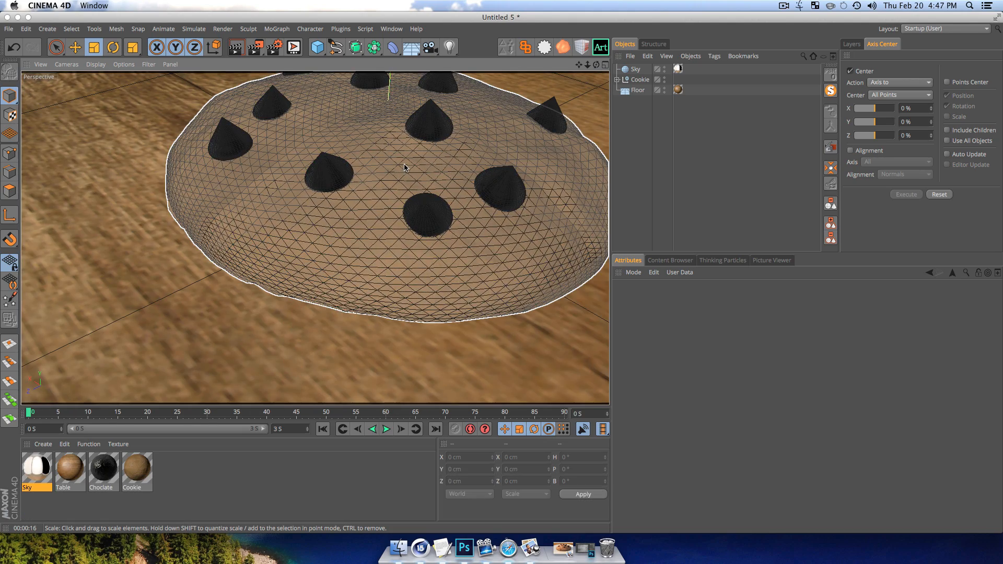
left_click(647, 128)
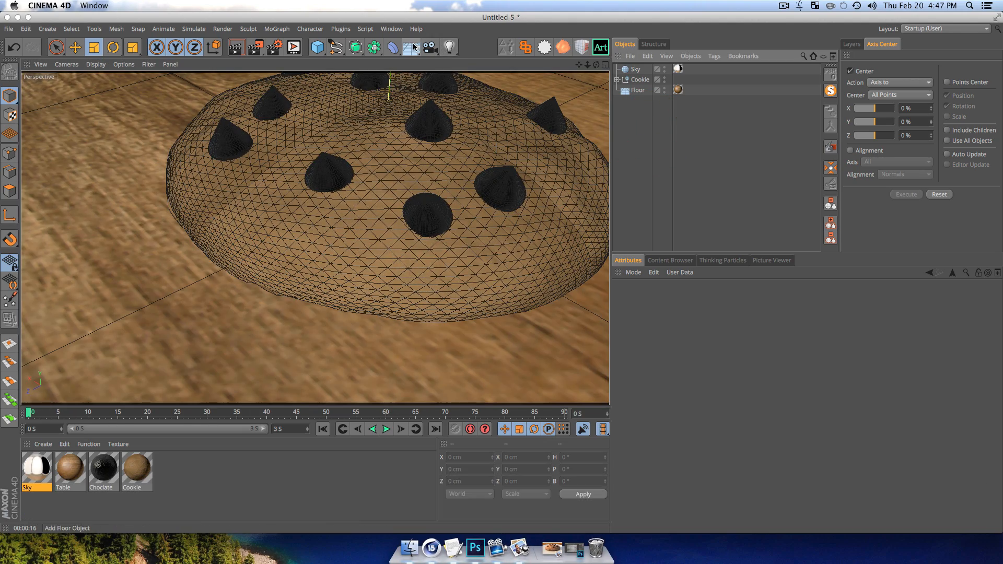
left_click_drag(412, 47, 526, 61)
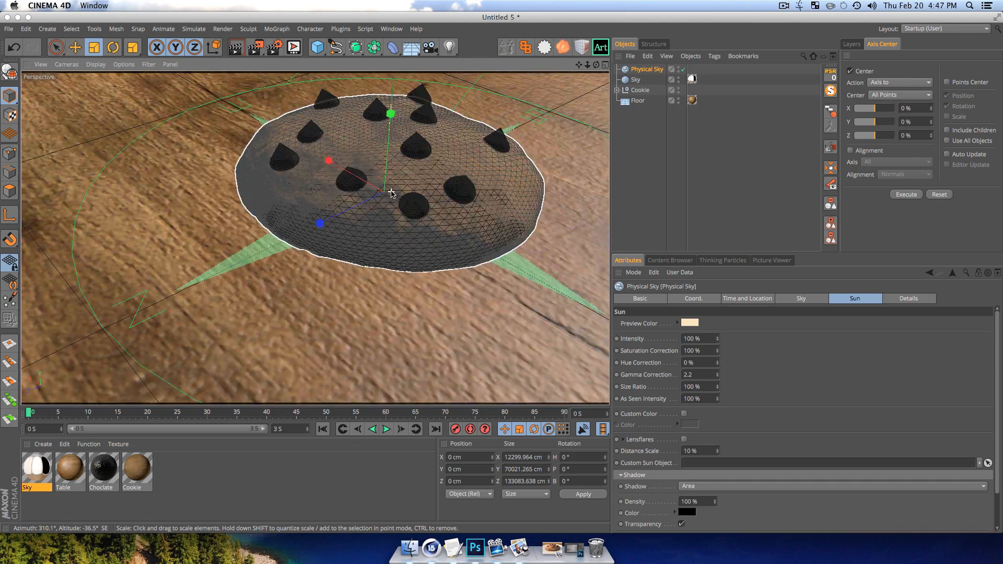
- Rotate the Physical Sky to a heading of about 128° and a pitch of about 13°
scroll(392, 194, "down", 5)
key("r")
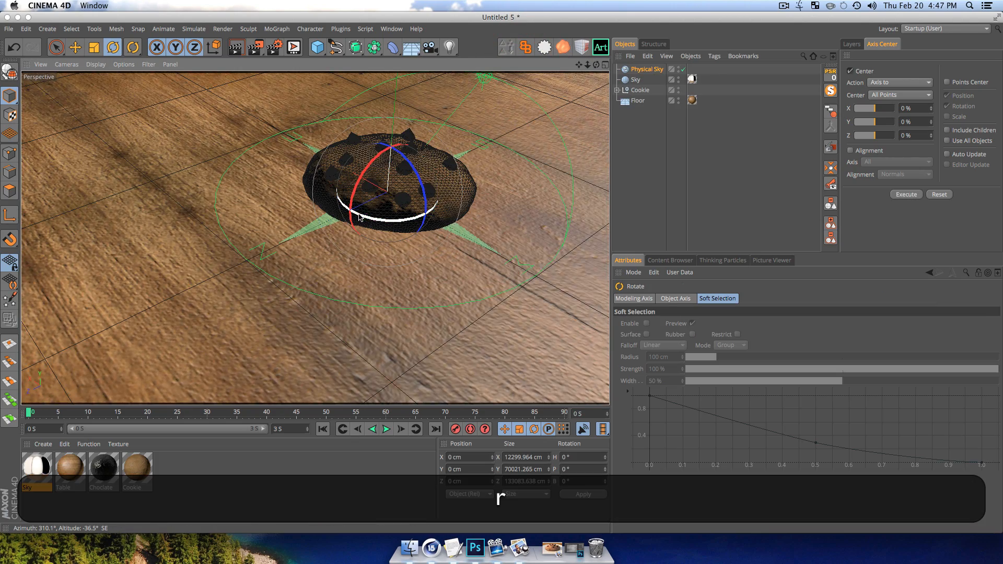
left_click_drag(360, 216, 420, 188)
key("3")
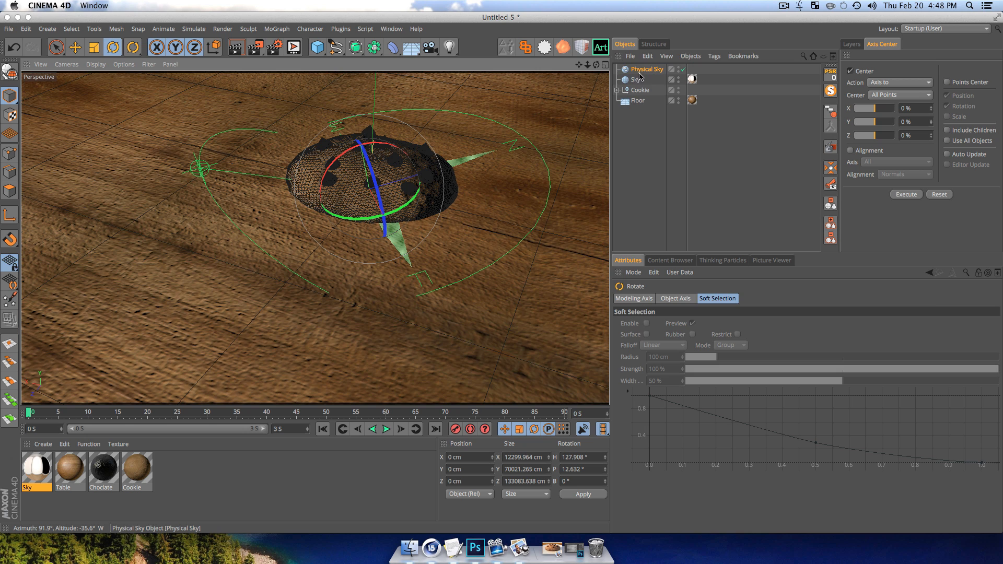
- Set the saturation correction of the Physical Sky's sun to 132% and render the view
left_click(641, 71)
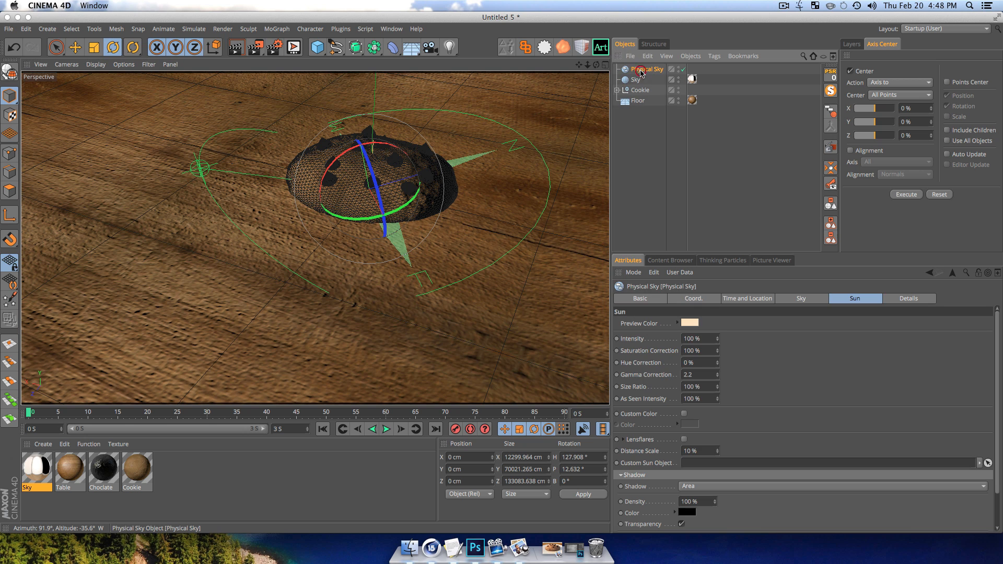
left_click(868, 300)
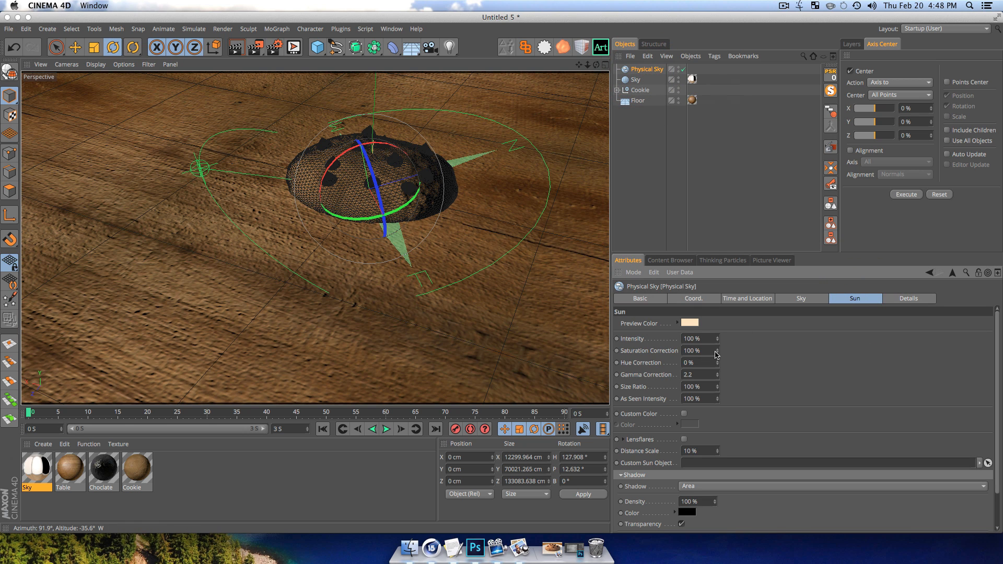
left_click_drag(718, 354, 719, 357)
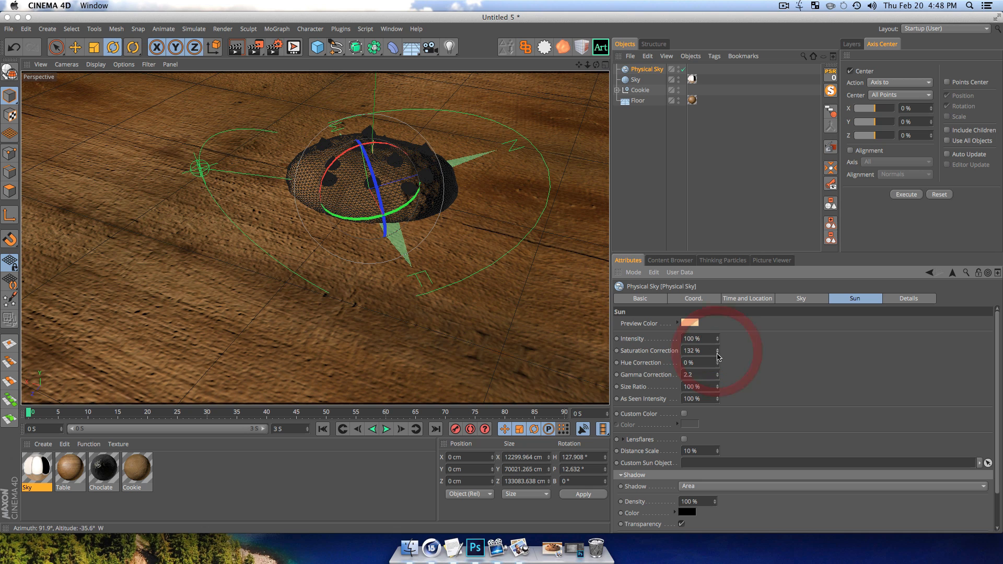
left_click(690, 324)
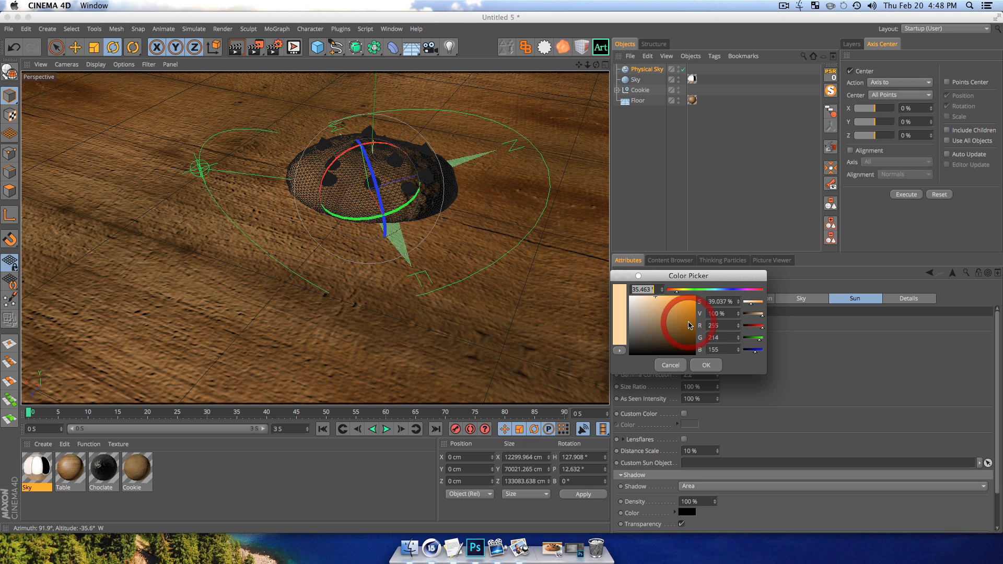
left_click(706, 367)
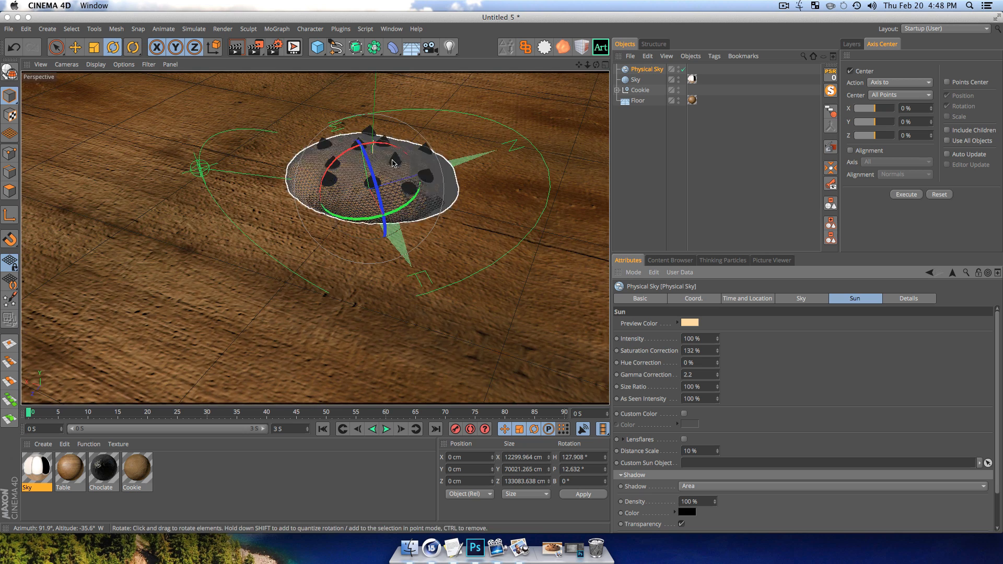
key("super+r")
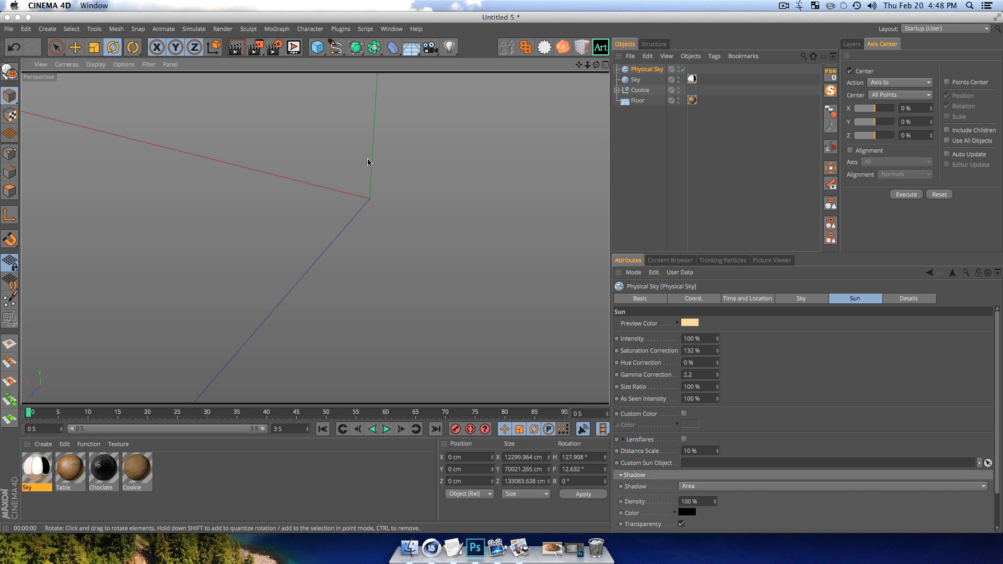
key("super+r")
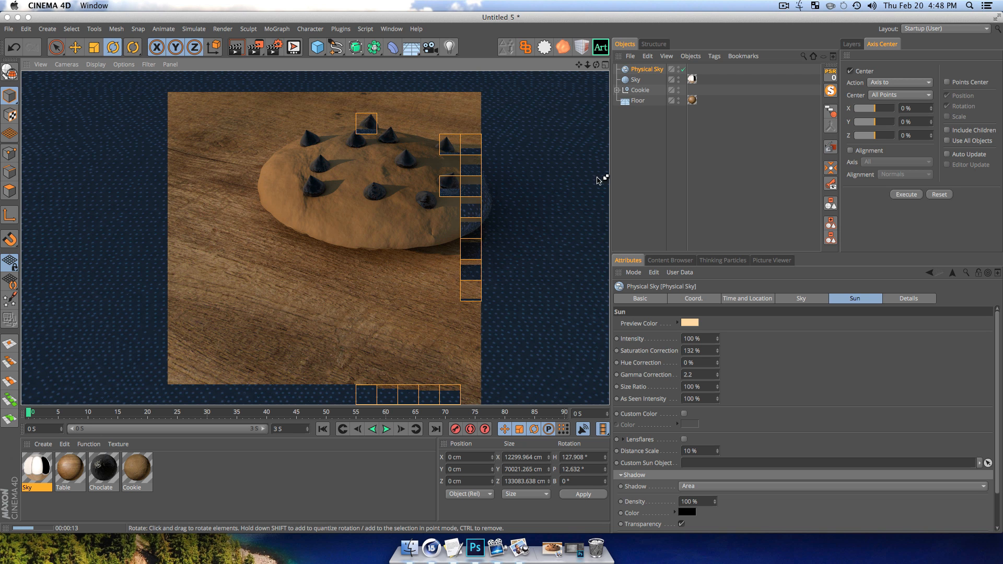
left_click(635, 145)
- Scale up the Cookie group on the table and render the view
scroll(453, 208, "down", 6)
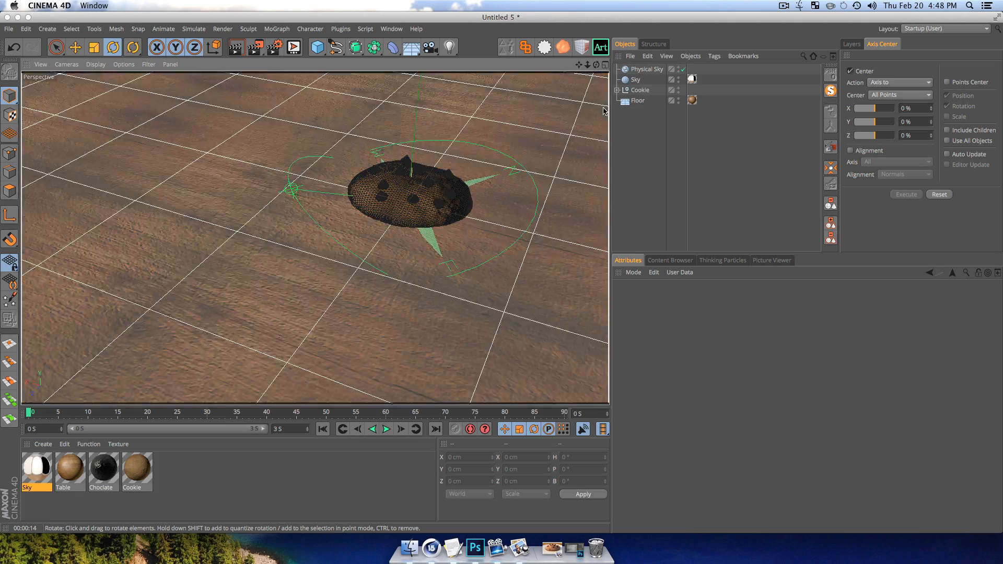
left_click(648, 91)
key("t")
left_click_drag(559, 193, 600, 192)
key("1")
left_click_drag(443, 189, 363, 190)
key("3")
key("super+r")
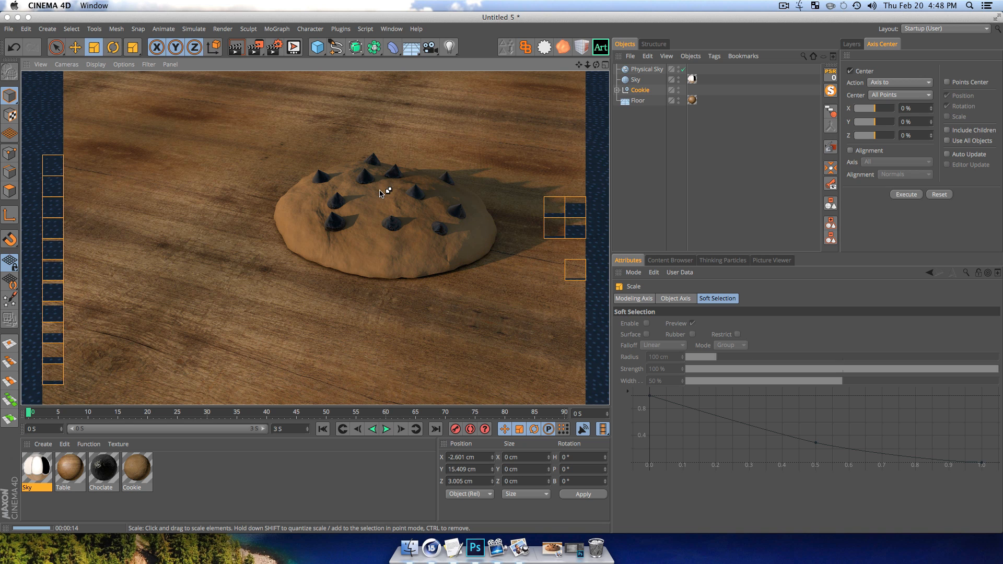
left_click(391, 206)
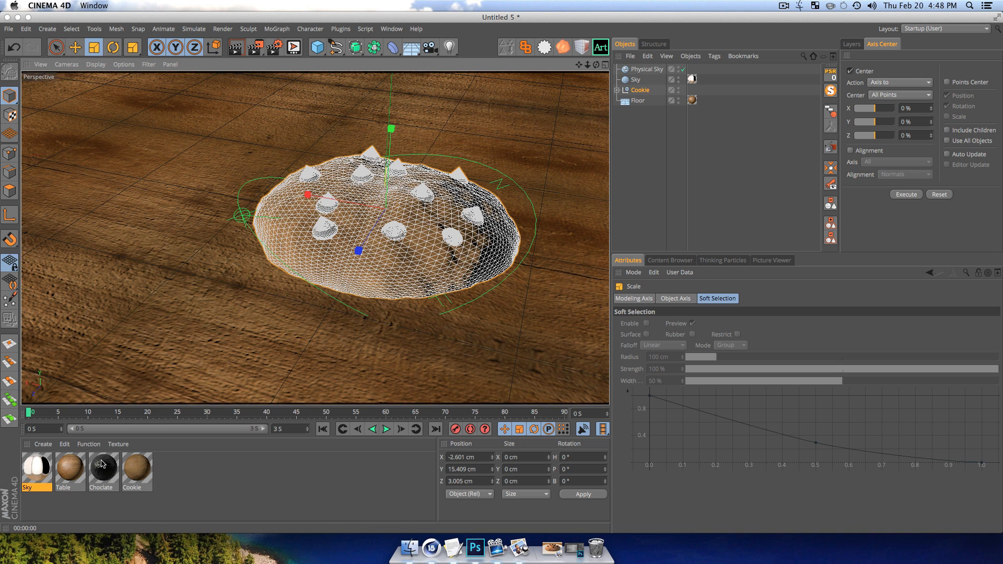
- Set the Choclate material's reflection brightness to 9%
double_click(103, 469)
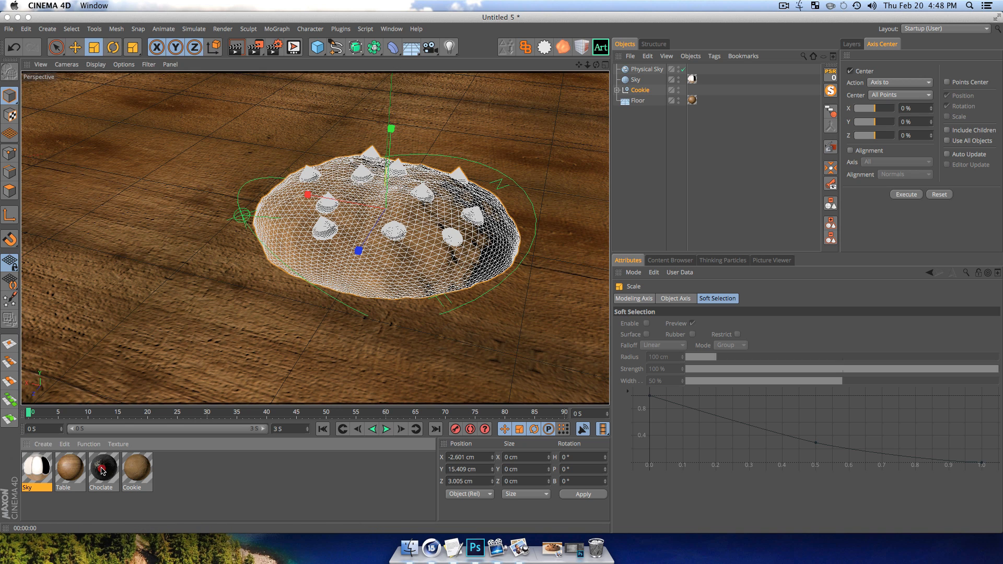
left_click(176, 229)
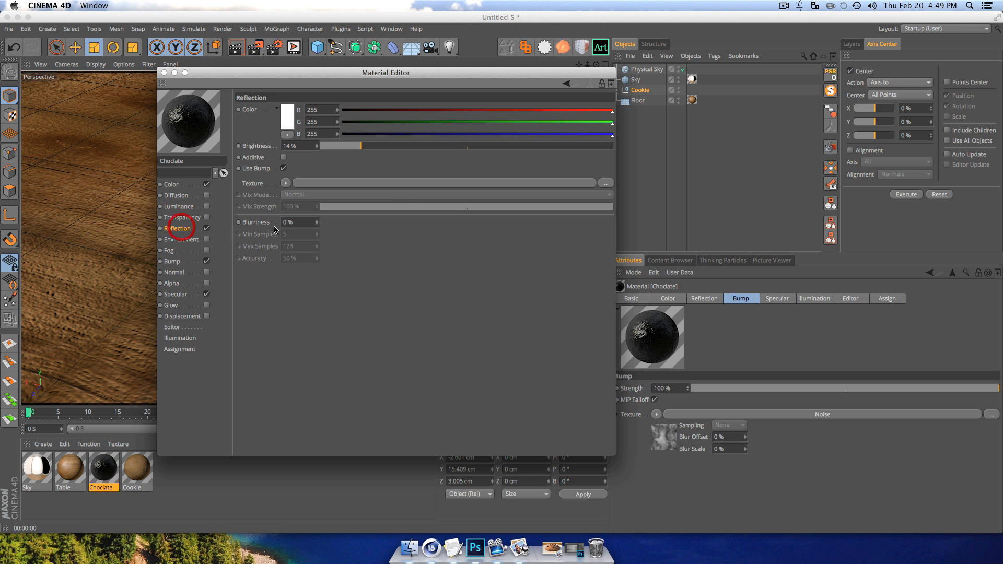
left_click_drag(354, 149, 346, 146)
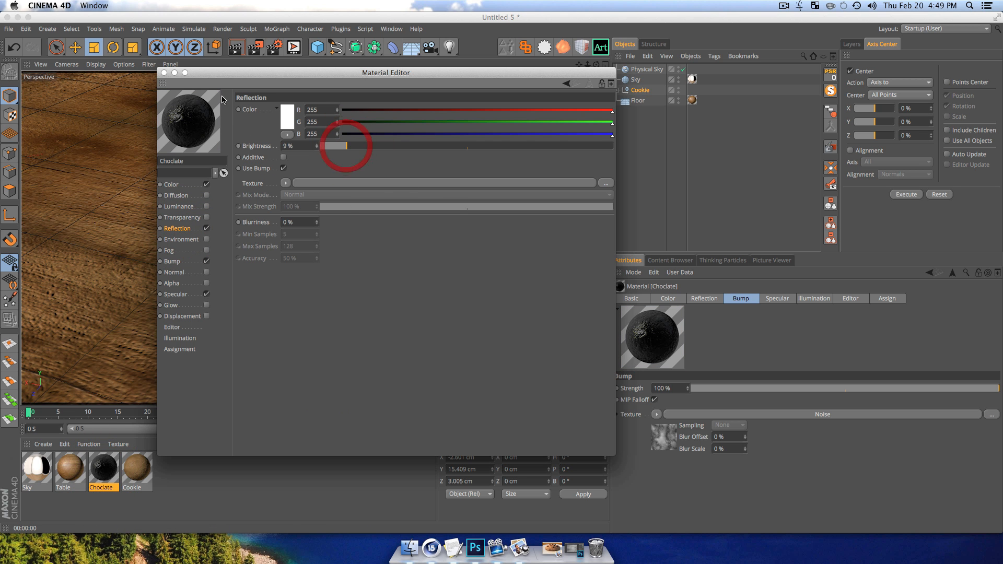
left_click(163, 72)
left_click(633, 155)
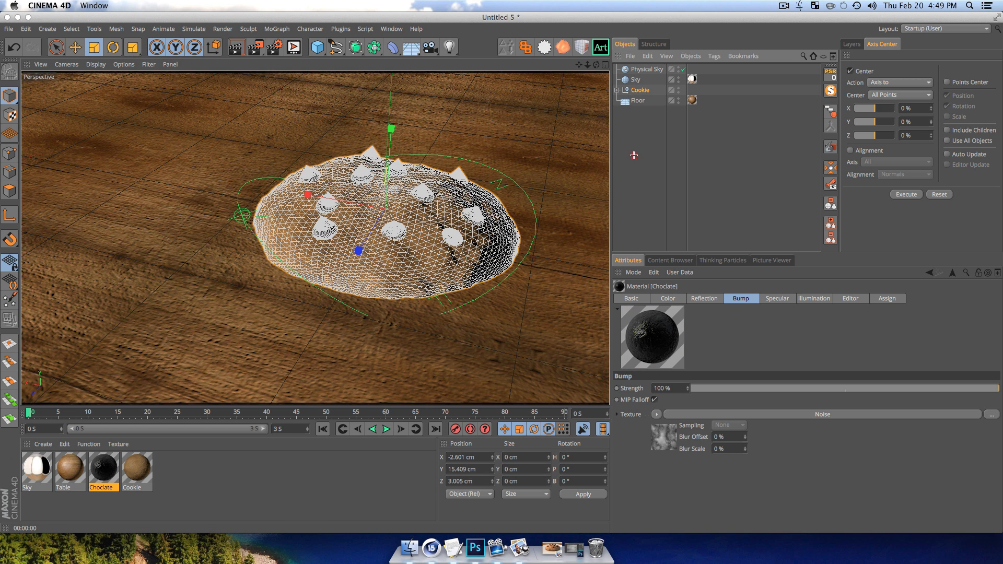
- Raise the Cookie group above the floor to a Y position of about 77.5 cm
key("1")
left_click_drag(481, 220, 462, 220)
key("3")
left_click_drag(360, 237, 336, 219)
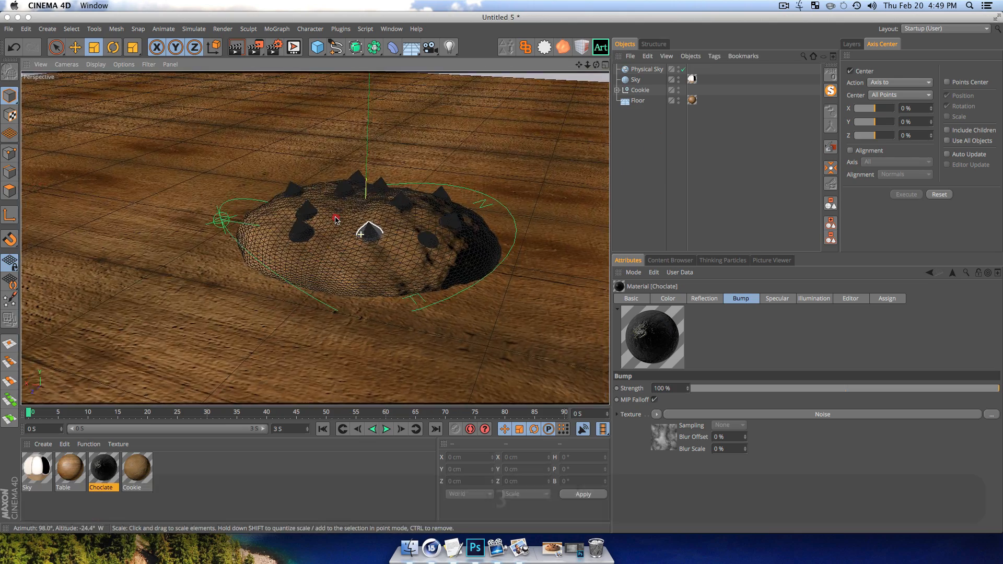
left_click(653, 127)
left_click(643, 93)
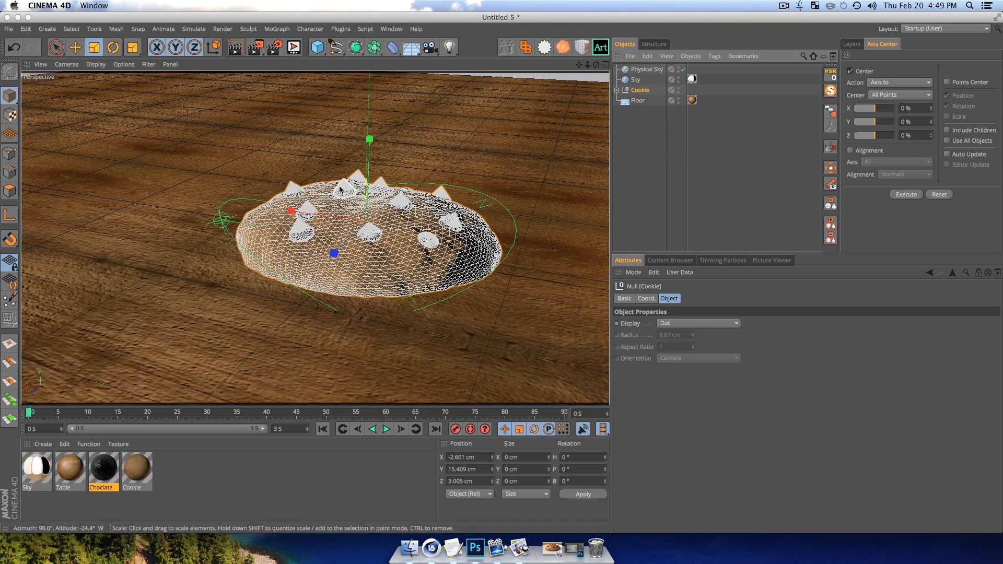
key("e")
left_click_drag(367, 199, 365, 76)
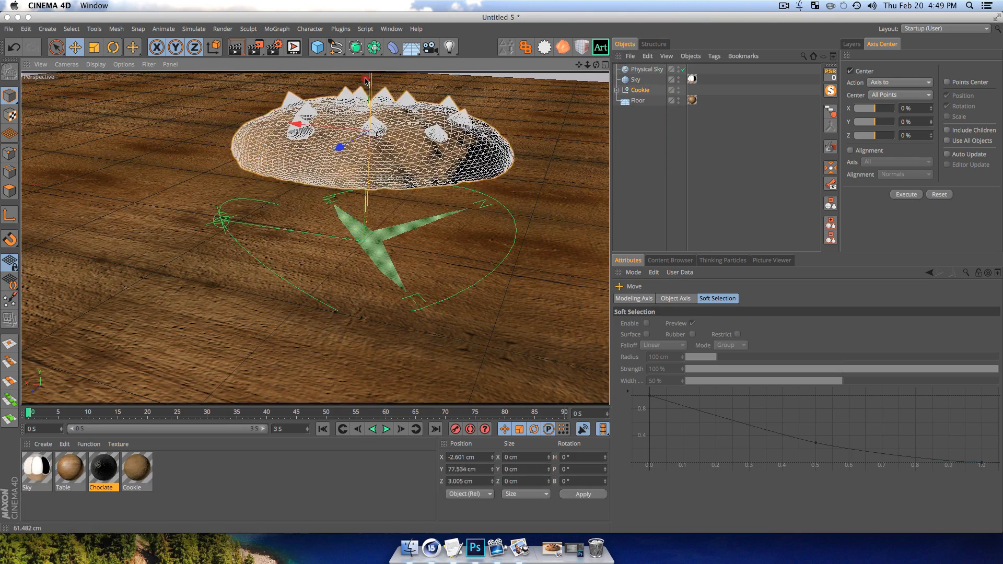
left_click(647, 152)
key("3")
mouse_move(429, 215)
left_mouse_down()
mouse_move(358, 207)
mouse_move(323, 188)
mouse_move(429, 216)
mouse_move(412, 221)
left_mouse_up()
left_click(641, 146)
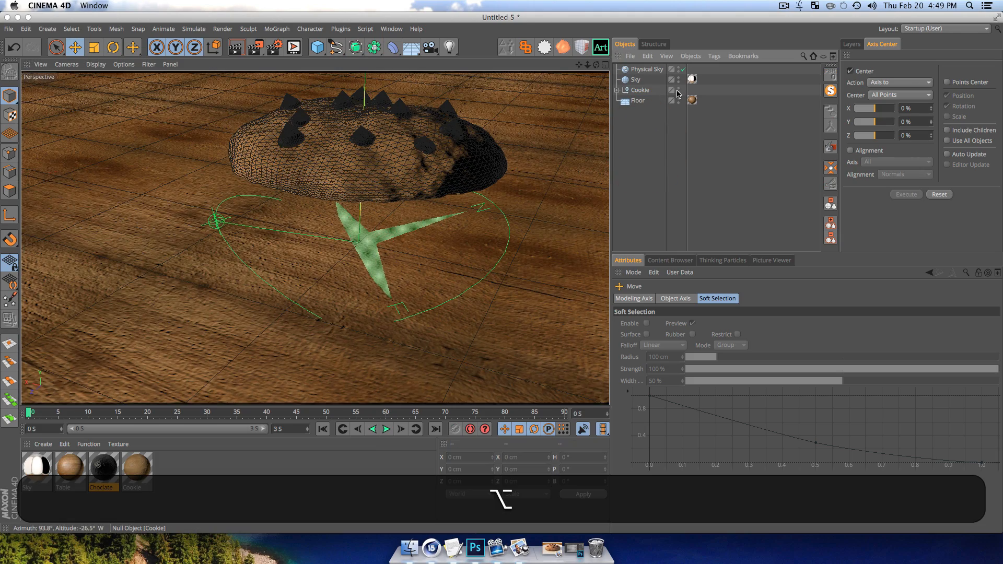
- Hide the Cookie group and add a cube primitive to the scene
double_click(679, 87)
left_click(636, 174)
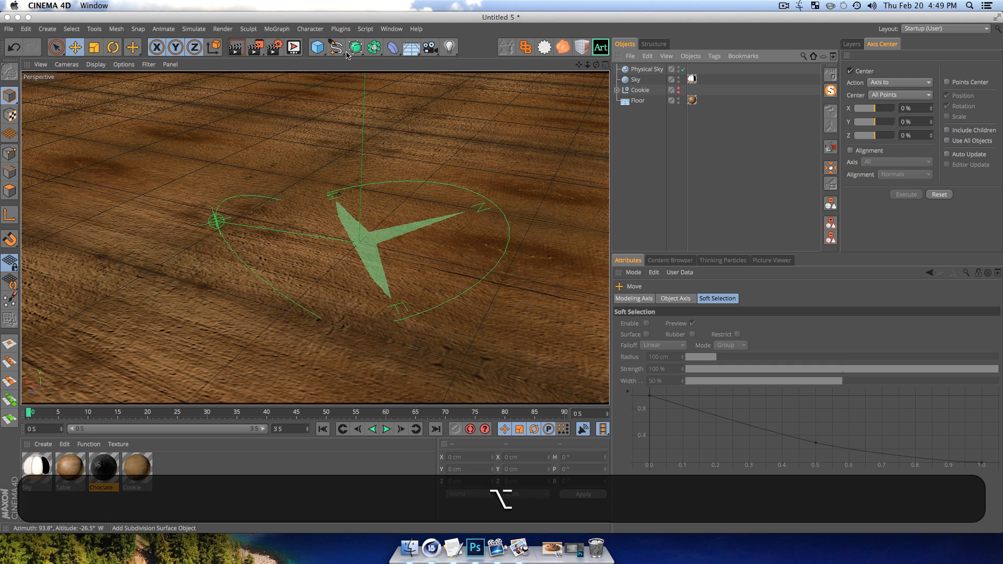
left_click(319, 49)
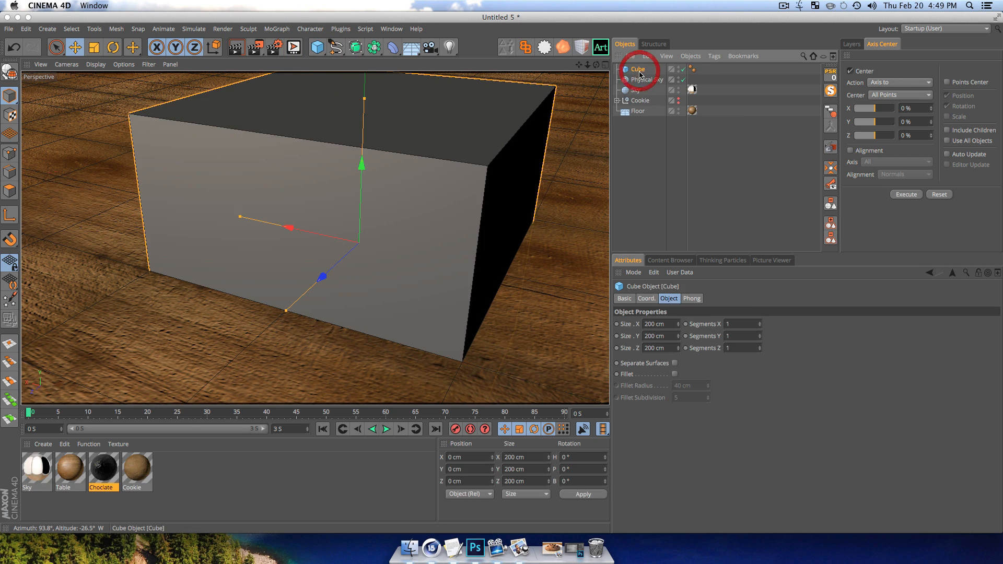
- Convert the cube to an editable object and scale it down uniformly to about 32 cm
key("c")
key("t")
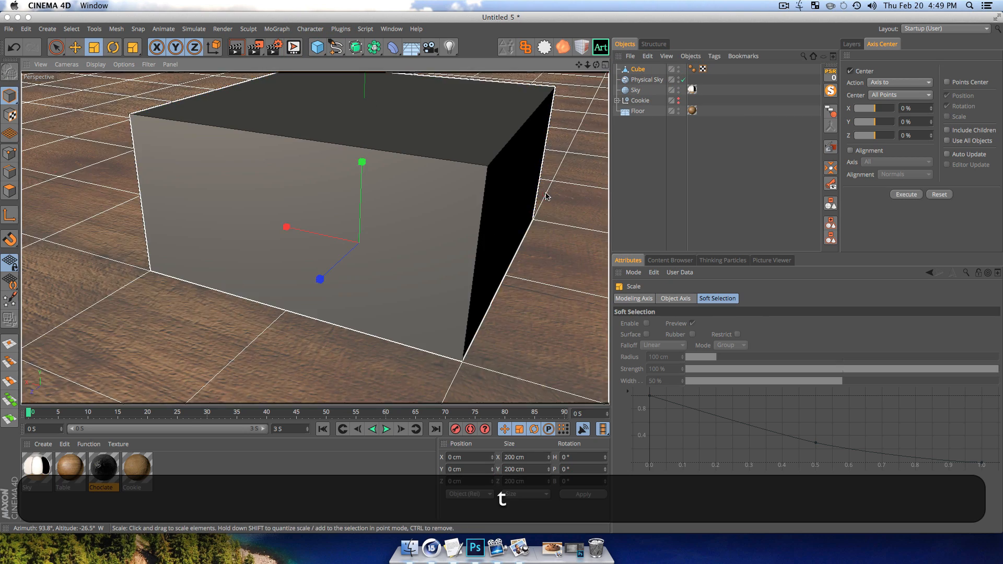
left_click_drag(546, 194, 207, 291)
- Move the cube's axis to its base with a Y center of -100% and reset its position to the origin
key("e")
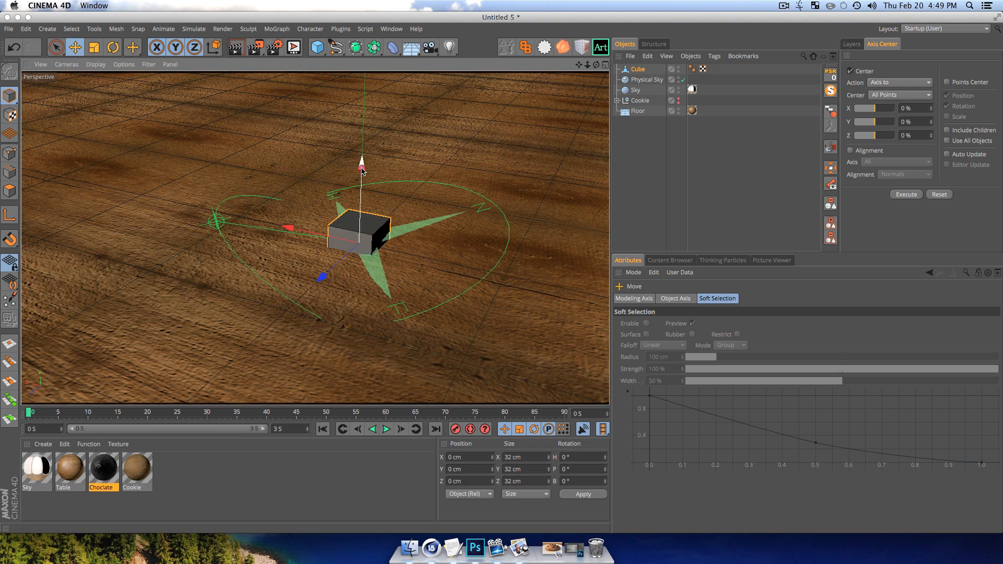
left_click_drag(360, 166, 361, 130)
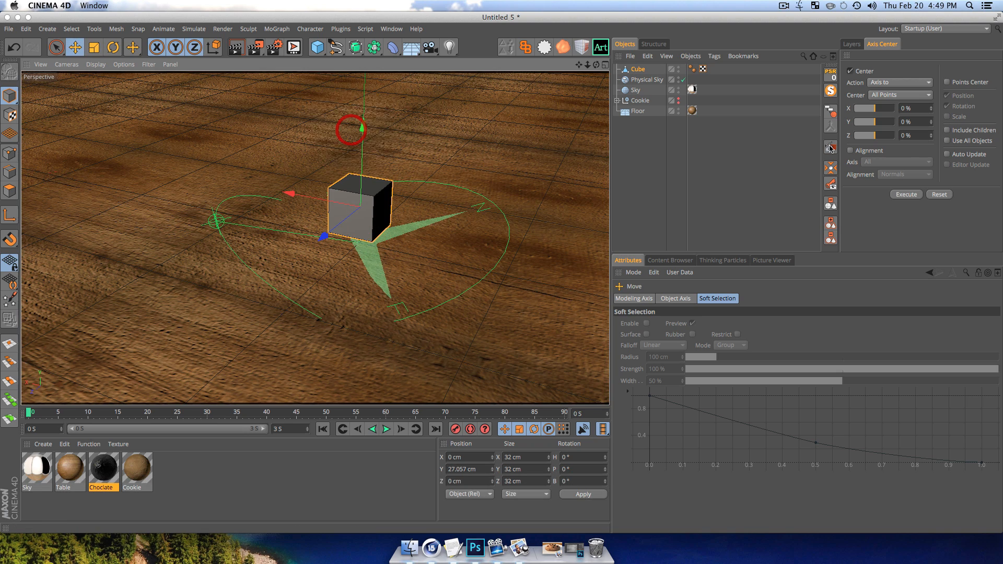
left_click_drag(863, 123, 809, 132)
left_click(907, 195)
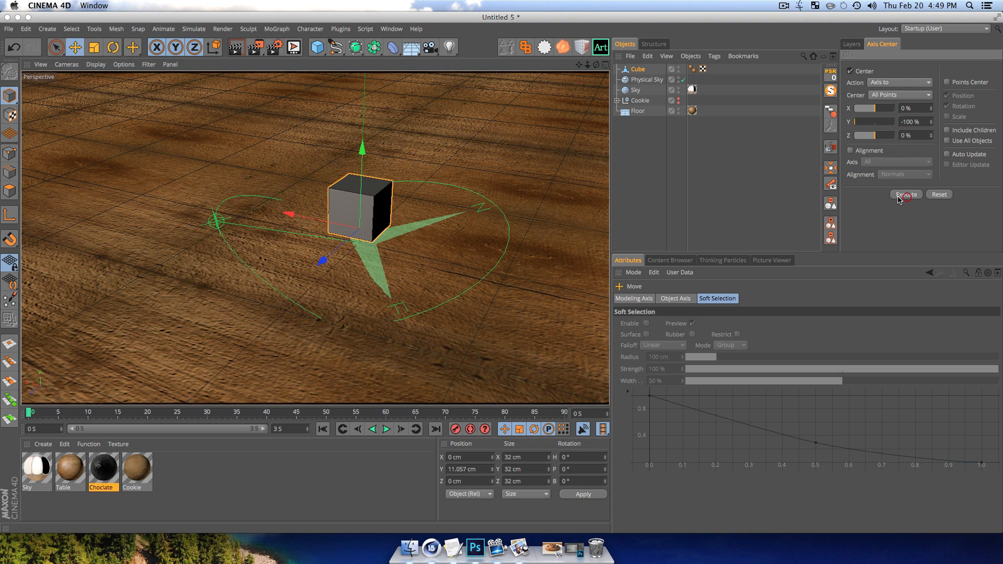
left_click(831, 77)
- Flatten the cube to about 7.6 cm high and scale it to about 39.4 cm wide in X and Z
scroll(374, 220, "up", 5)
key("3")
left_click_drag(377, 221, 320, 210)
key("t")
left_click_drag(370, 179, 369, 243)
key("t")
left_click_drag(523, 241, 555, 240)
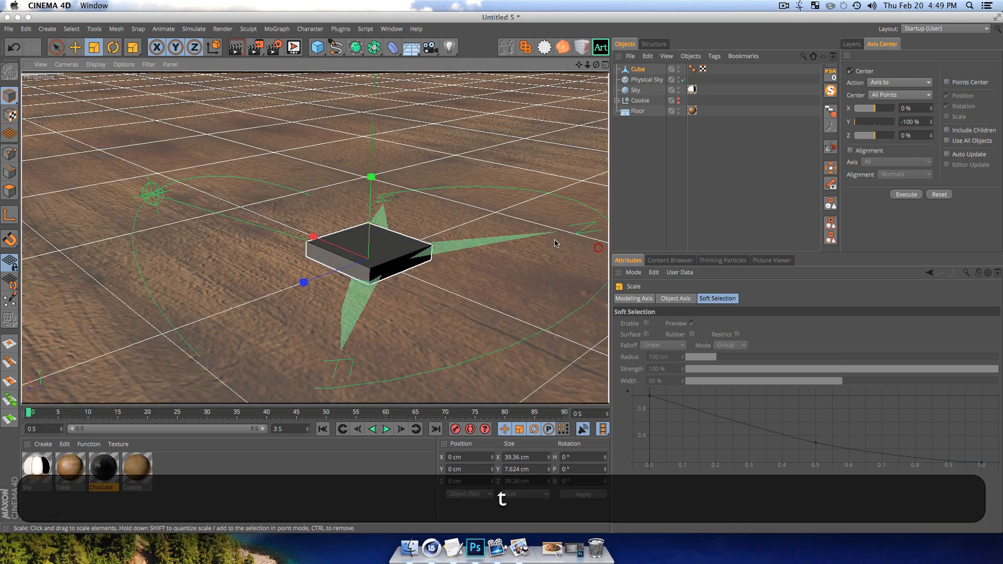
- Extrude the cube's top polygon up about 5 cm and scale the extruded face out to about 104 cm
scroll(446, 236, "up", 5)
key("3")
left_click_drag(376, 244, 201, 280)
left_click(9, 191)
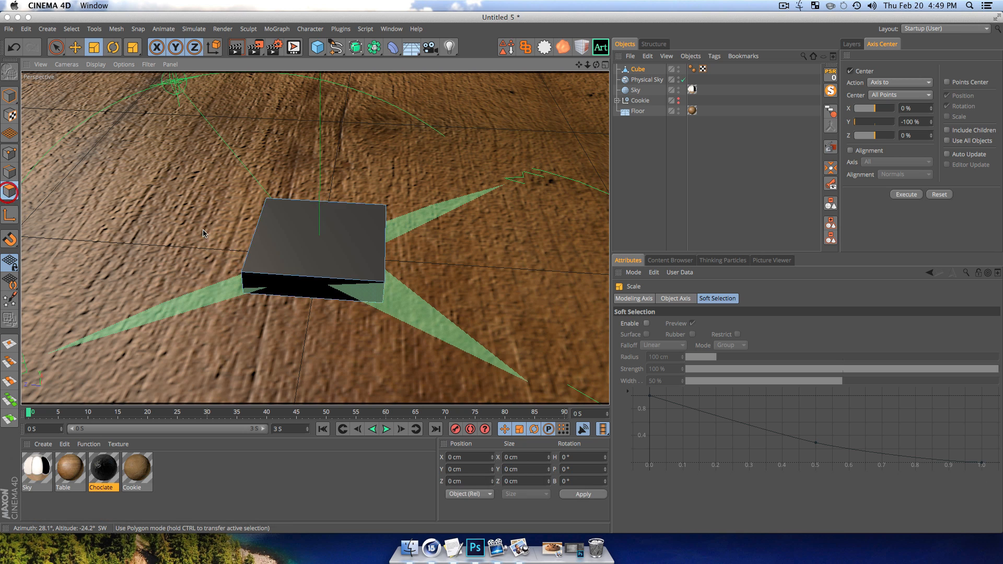
key("t")
left_click(348, 209)
key("e")
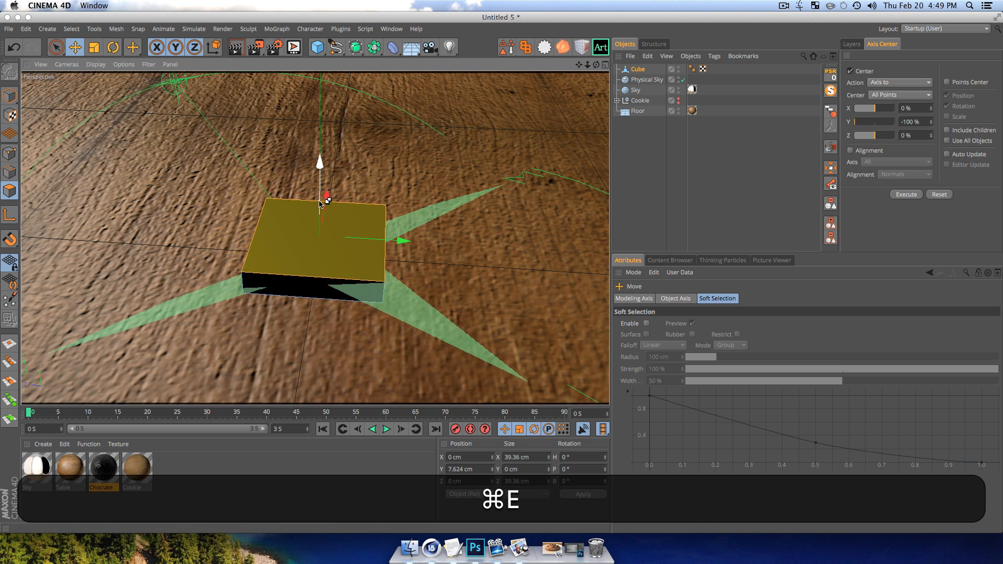
left_click_drag(320, 203, 320, 190, "super")
key("t")
left_click_drag(556, 208, 582, 208, "super")
- Extrude the top polygon up another 9.4 cm or so and widen it to about 172.8 cm
key("e")
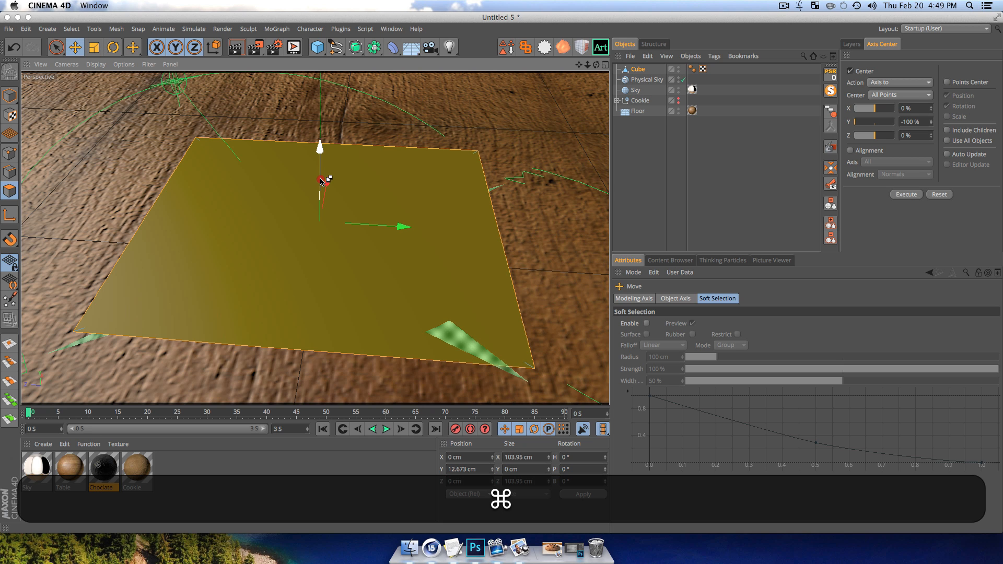
left_click_drag(321, 181, 315, 152, "super")
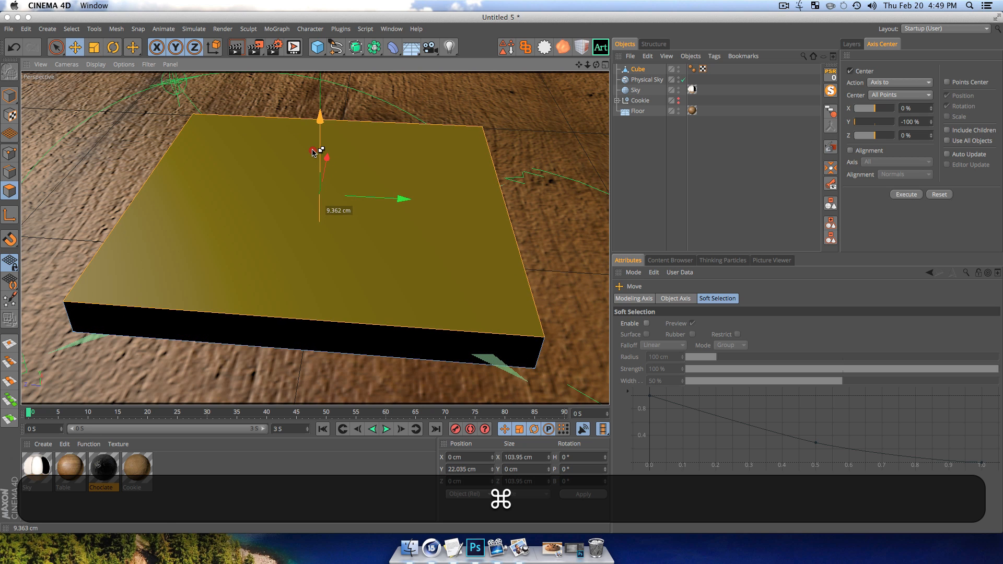
key("super+t")
left_click_drag(499, 181, 581, 190, "super")
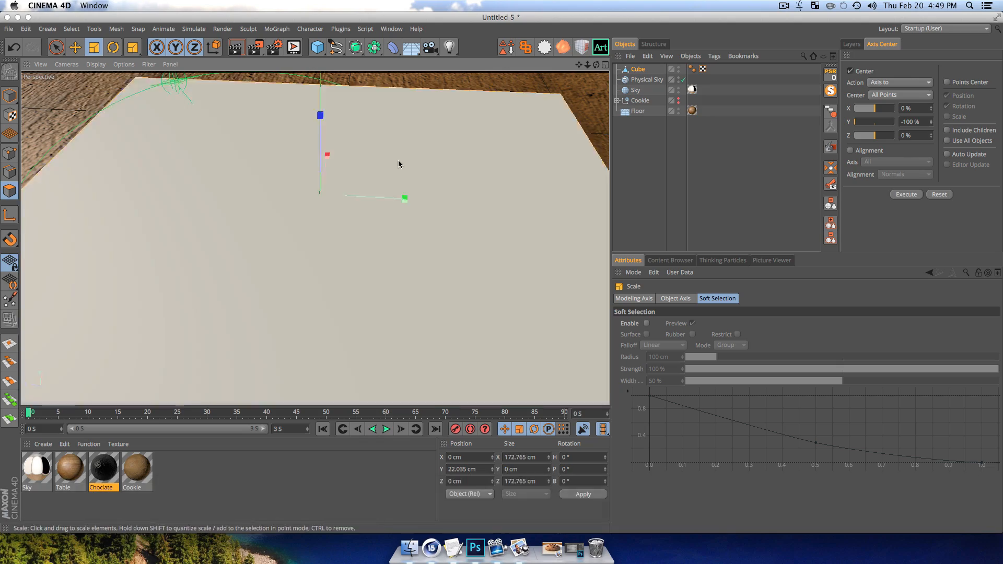
- Inset the wide top polygon to about 114.9 cm and lower it to a Y position of about 16.6 cm
scroll(249, 166, "down", 5)
key("3")
left_click_drag(277, 246, 464, 246)
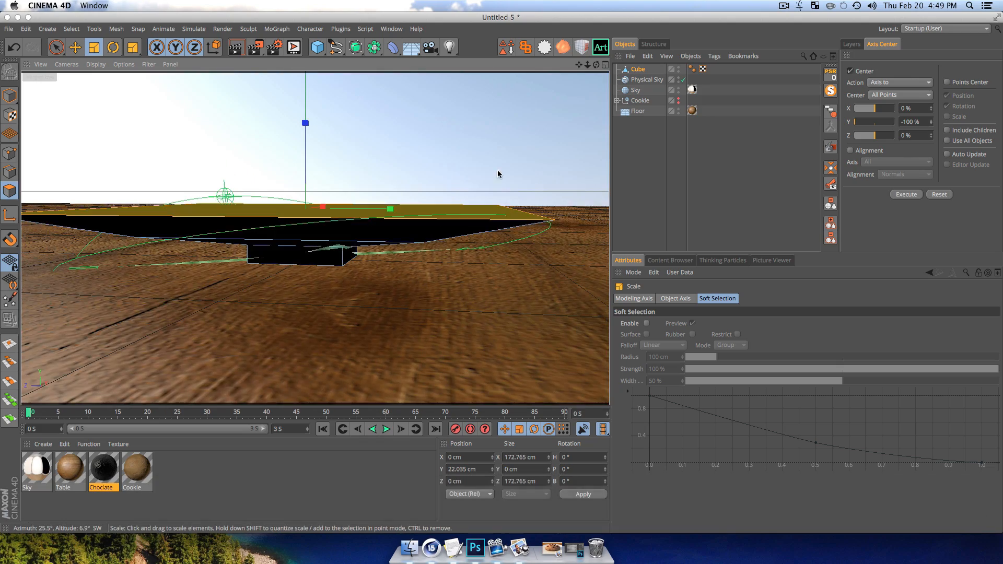
key("3")
left_click_drag(395, 225, 358, 186)
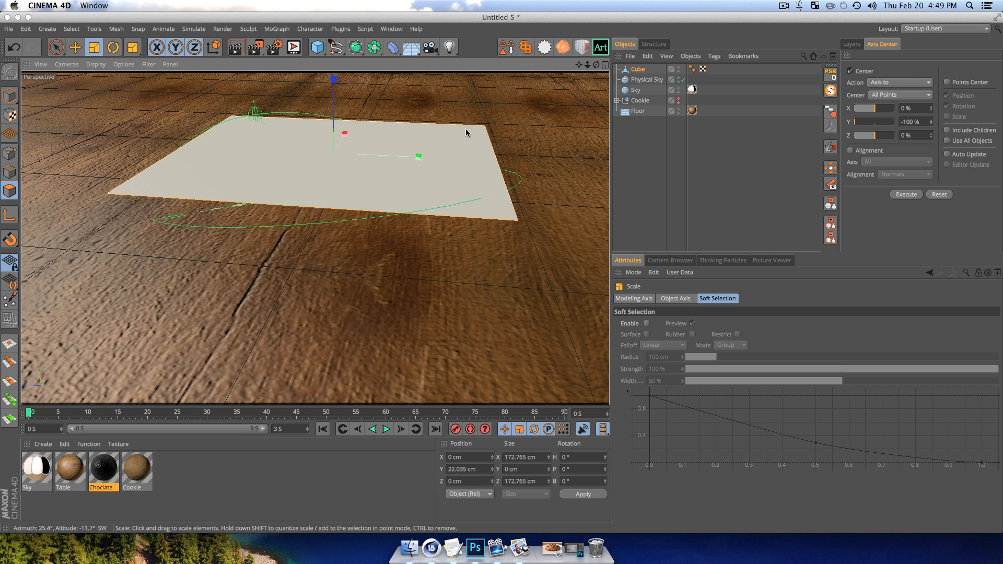
key("super+t")
left_click_drag(506, 112, 363, 148)
key("super+e")
left_click_drag(334, 116, 332, 123)
- Inset the sunken polygon again to about 80.1 cm and lower it to a Y position of about 11.1 cm
key("super+t")
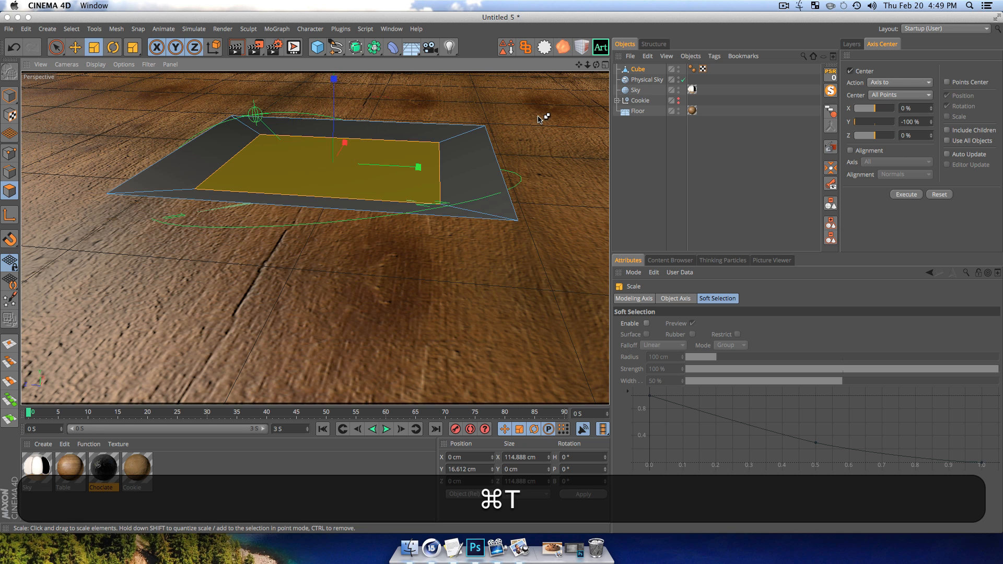
left_click_drag(542, 112, 415, 158)
key("super+e")
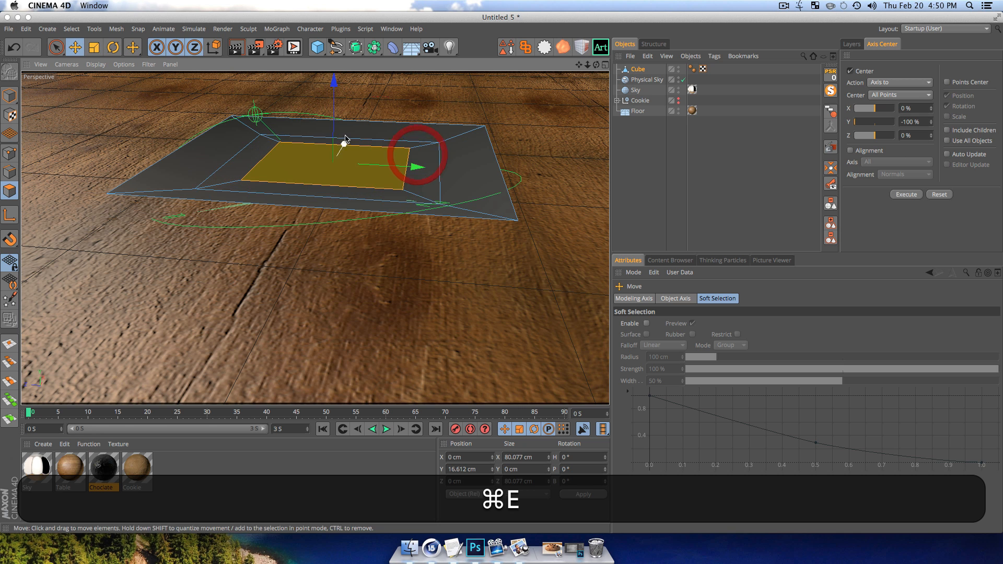
left_click_drag(335, 127, 284, 163)
- Render the angular plate shape on the table from two different viewing angles
key("3")
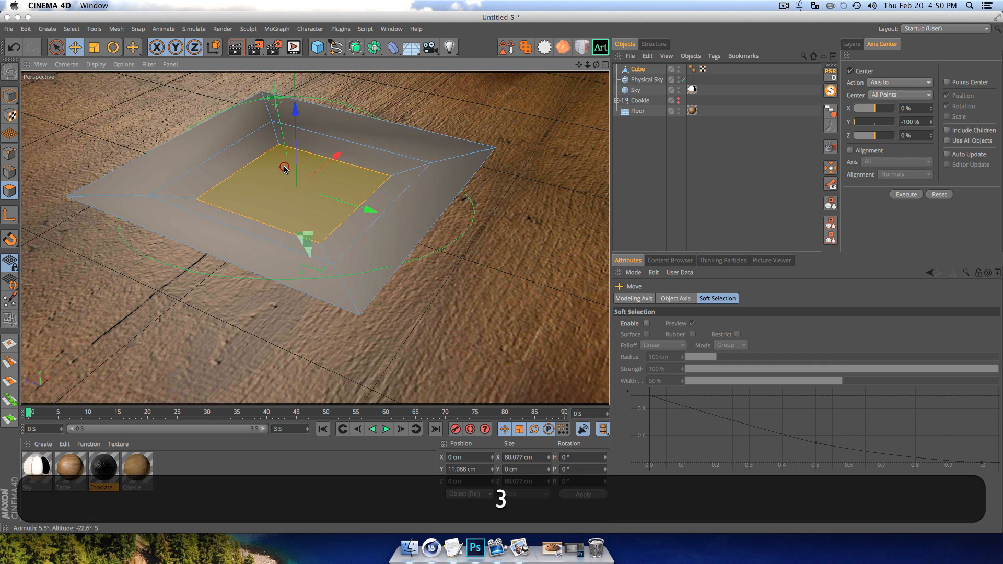
key("super+r")
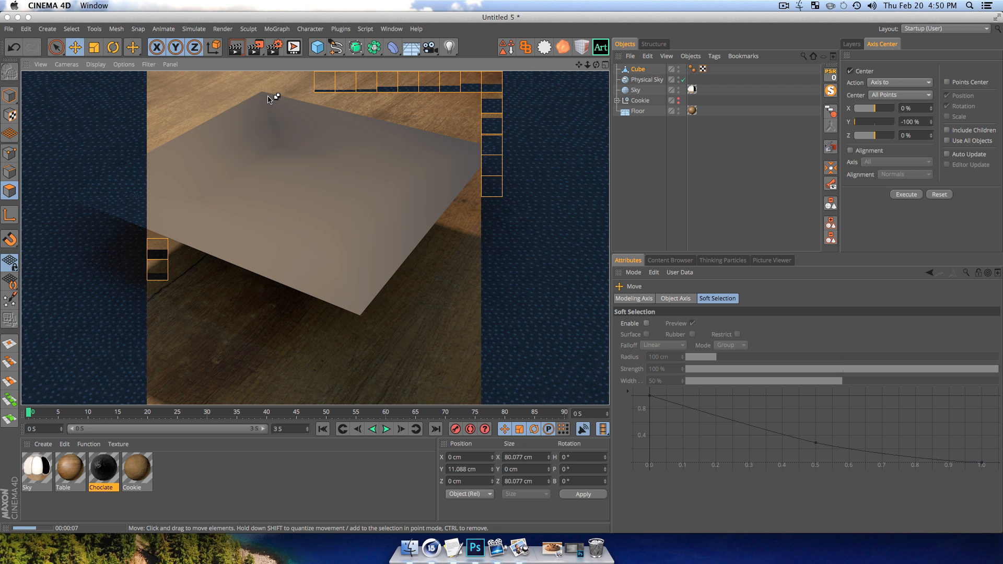
key("3")
left_click_drag(186, 212, 181, 210)
left_click(292, 192)
key("super+r")
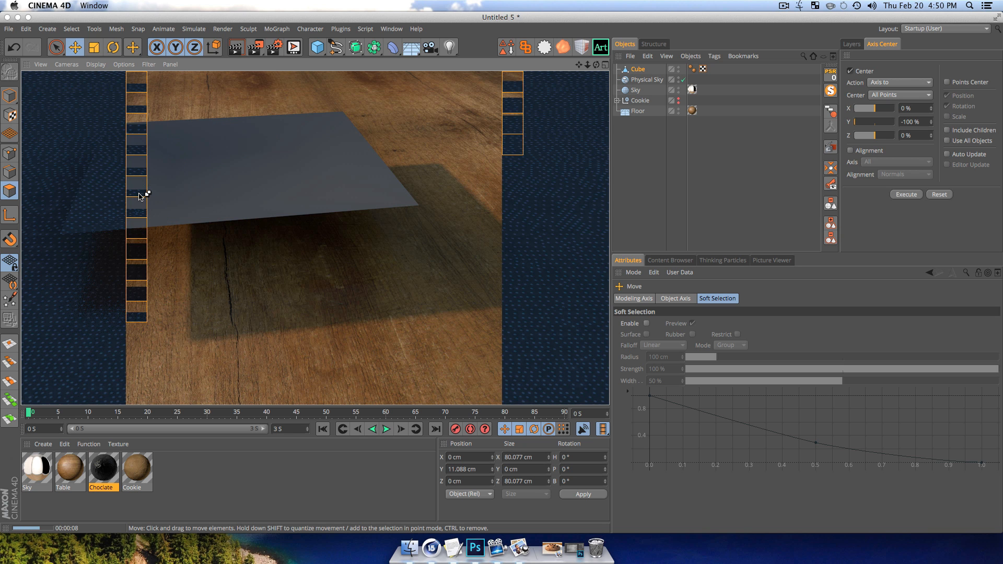
key("3")
left_click(638, 191)
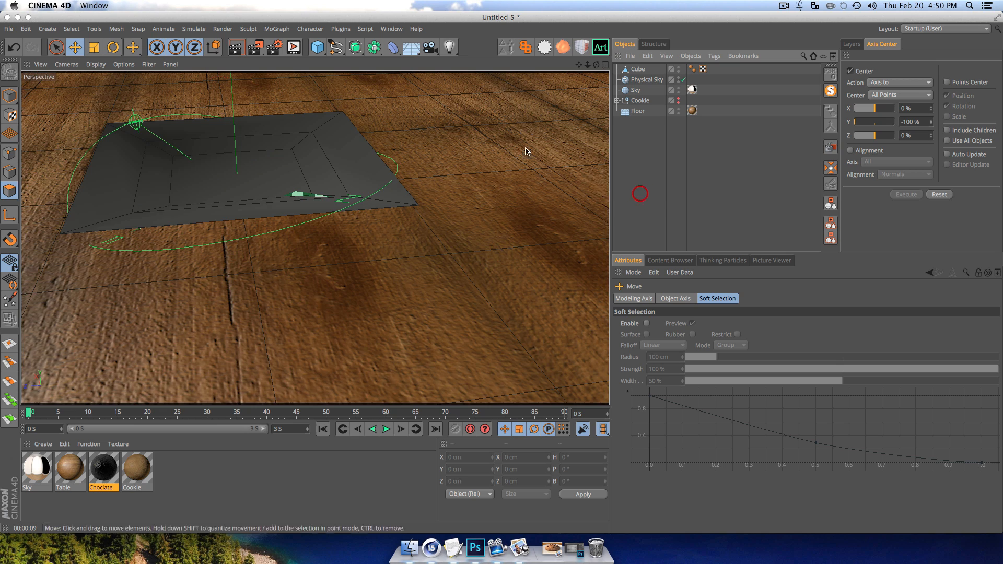
- Smooth the plate-shaped Cube by placing it inside a Subdivision Surface
left_click(638, 79)
key("3")
left_click_drag(325, 233, 253, 209)
left_click(638, 72)
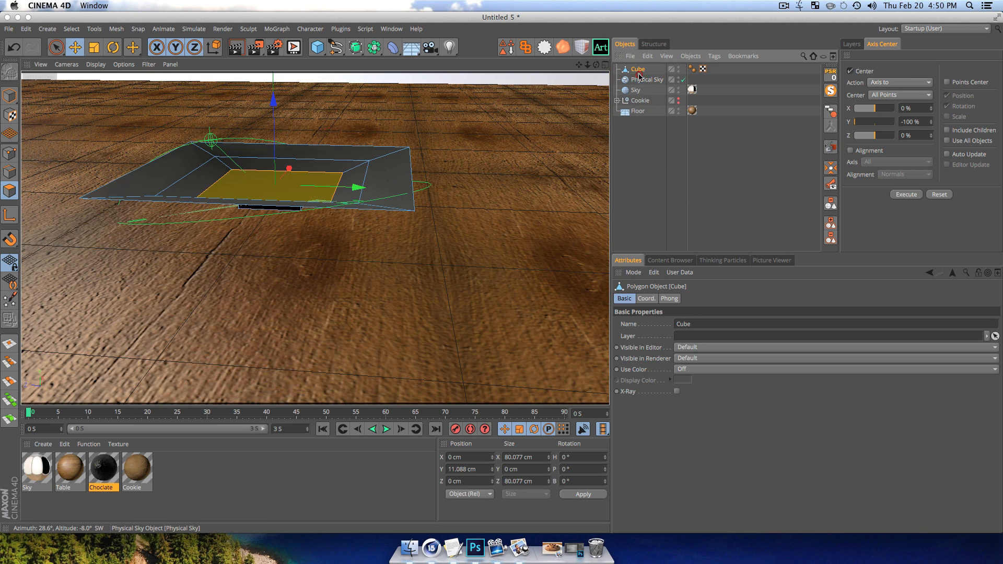
left_click(360, 49, "shift")
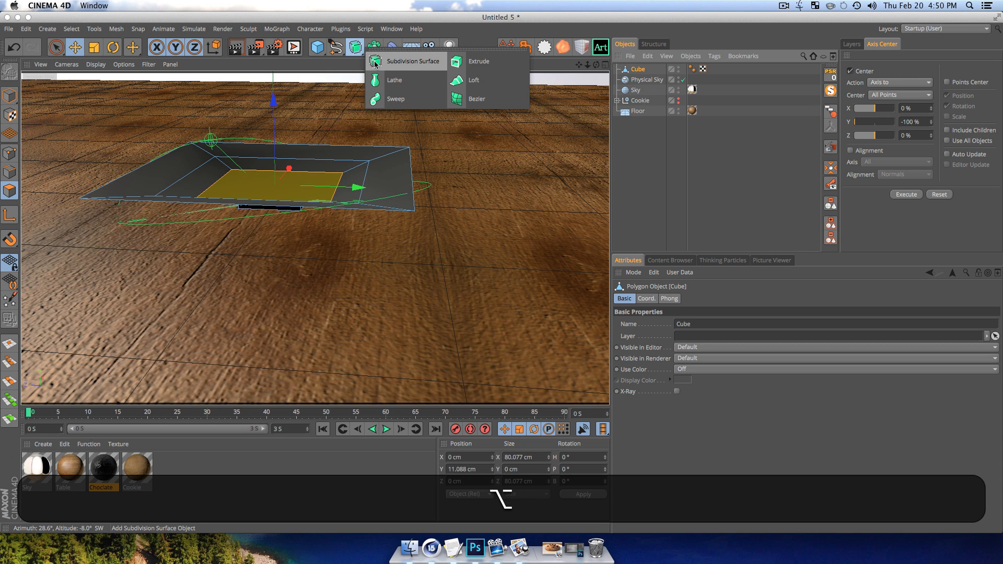
left_click(375, 64)
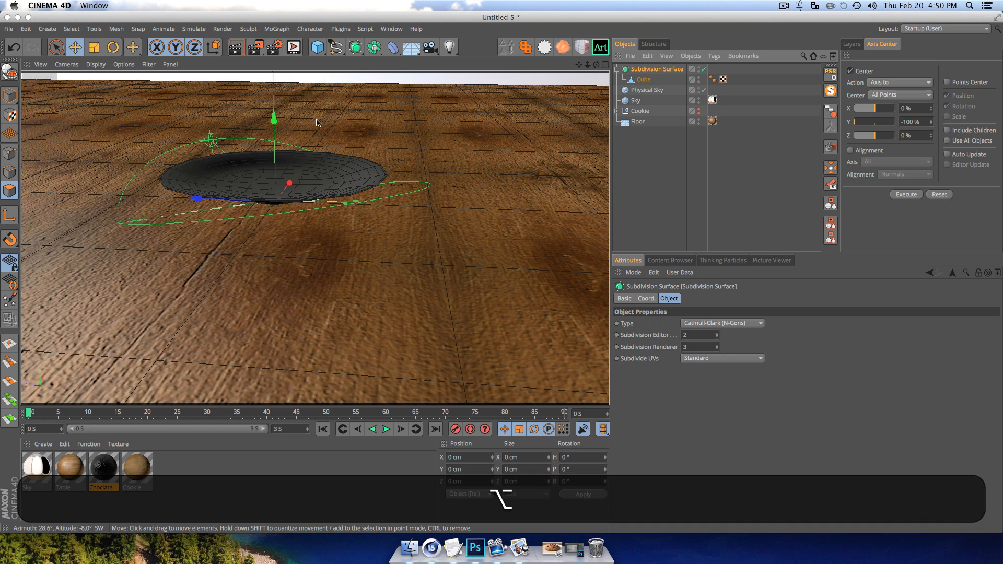
scroll(233, 154, "up", 5)
key("3")
mouse_move(280, 183)
left_mouse_down()
mouse_move(349, 244)
mouse_move(285, 176)
left_mouse_up()
key("1")
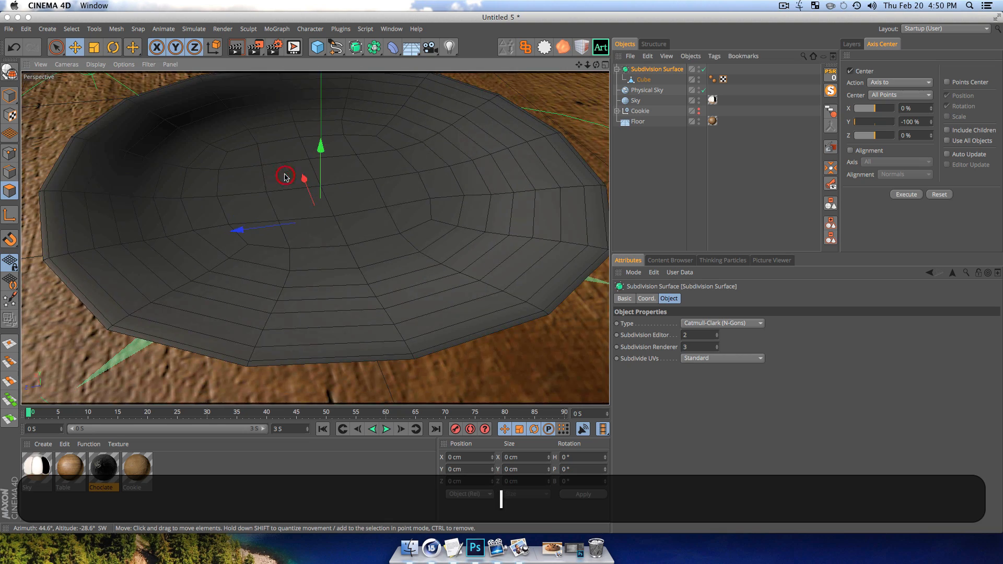
scroll(285, 176, "down", 3)
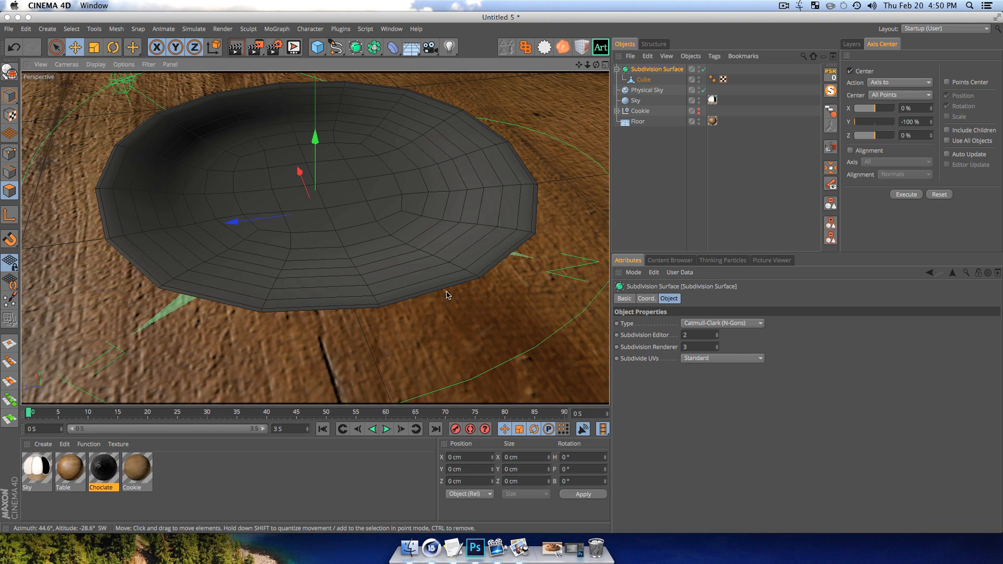
left_click(784, 7)
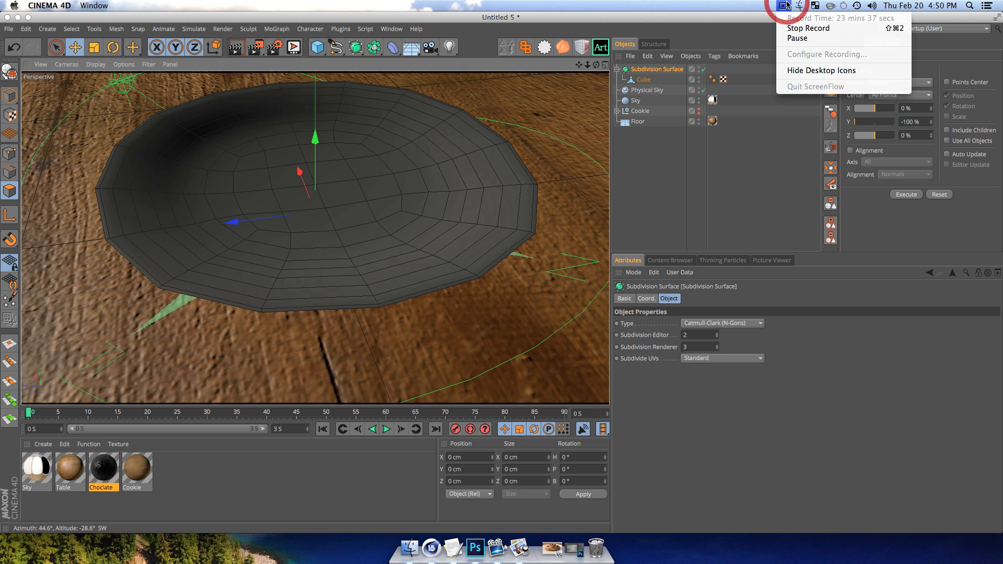
left_click(783, 7)
- Set both the editor and renderer subdivision levels of the Subdivision Surface to 6
left_click(653, 332)
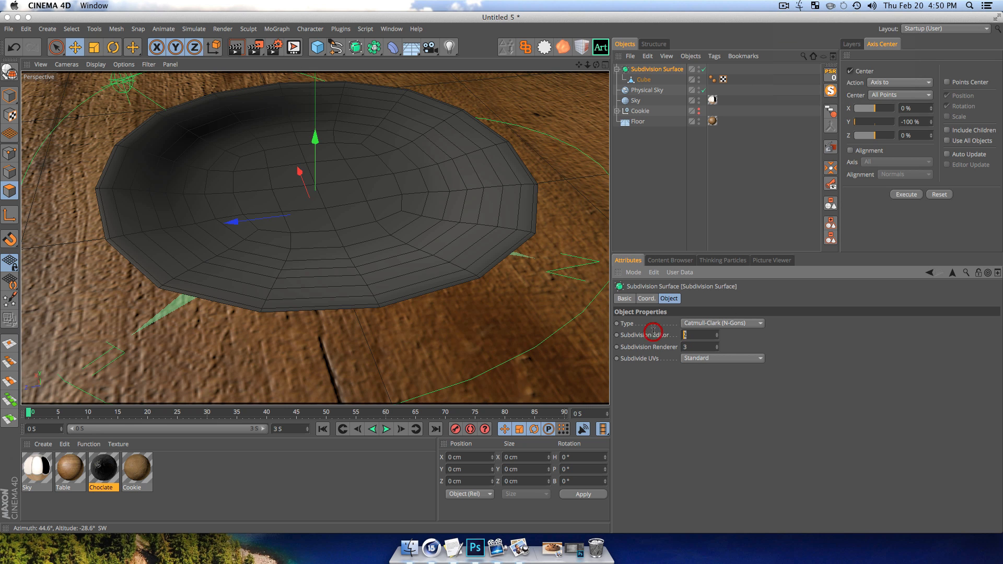
type("6")
key("Tab")
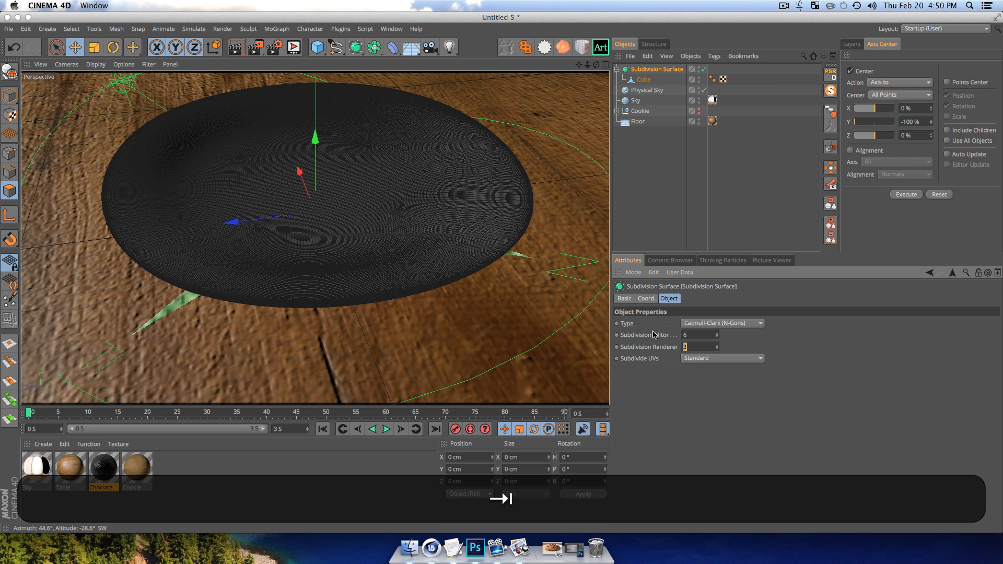
type("6")
key("Tab")
left_click(656, 226)
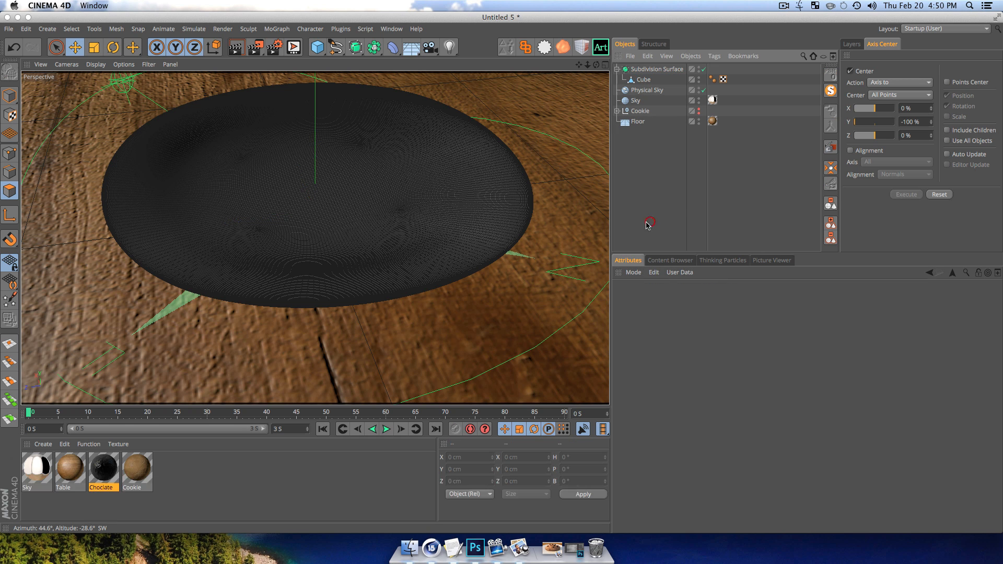
- Render the view to check the smoothed plate on the table
key("super+r")
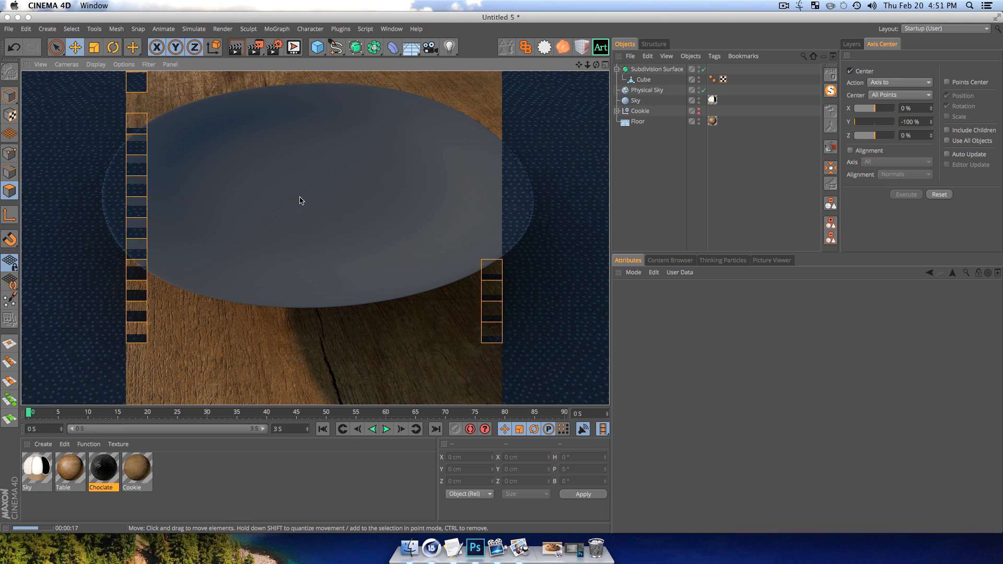
key("3")
left_click_drag(282, 303, 269, 280)
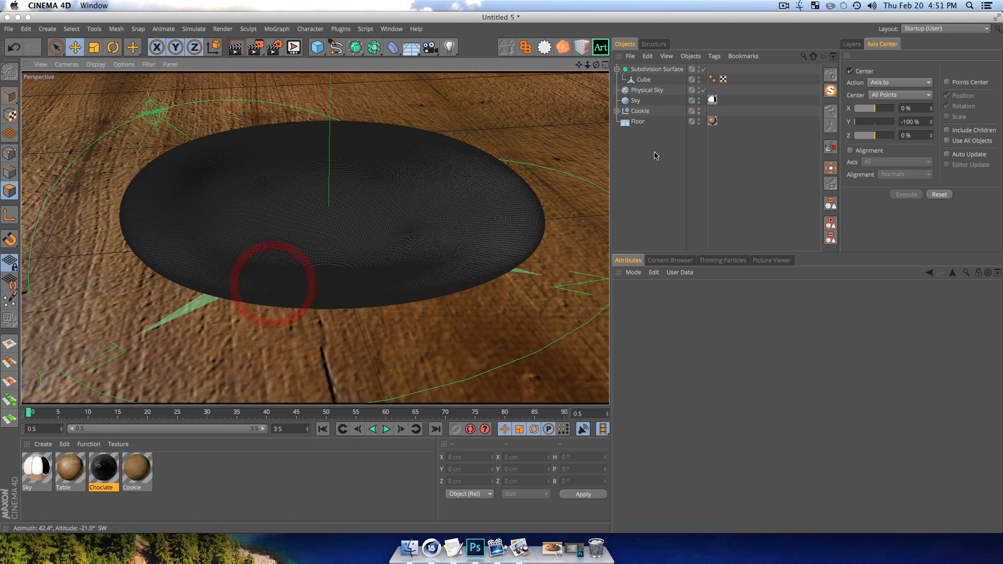
- Rename the Subdivision Surface as Plate and collapse its hierarchy
left_click(642, 72)
double_click(642, 70)
type("Plate")
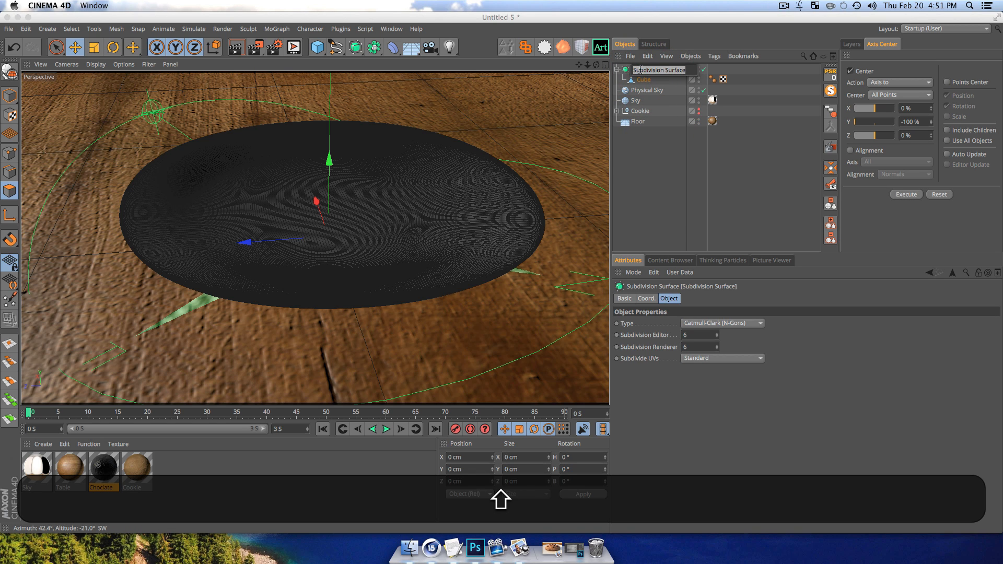
key("Return")
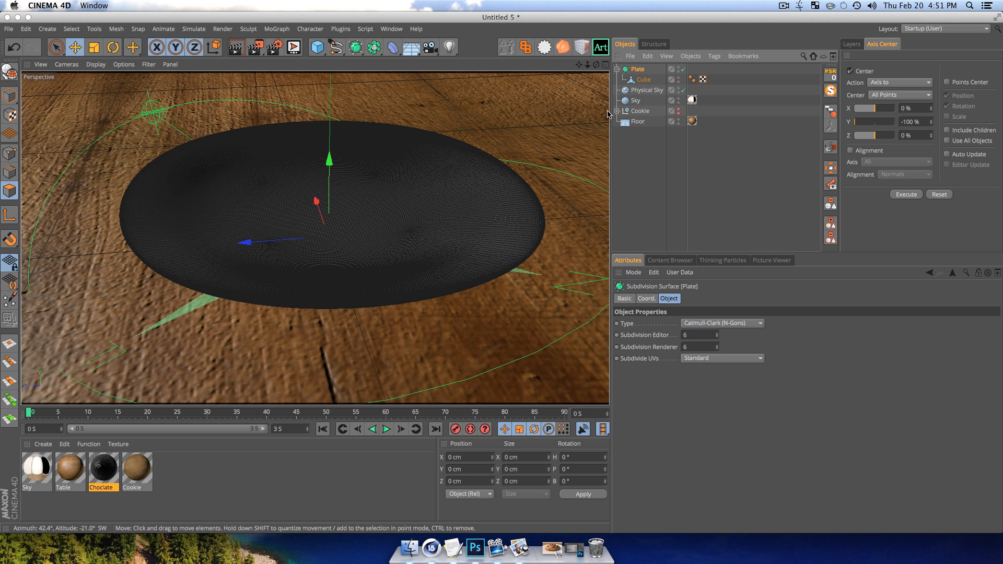
left_click(618, 69)
left_click(656, 137)
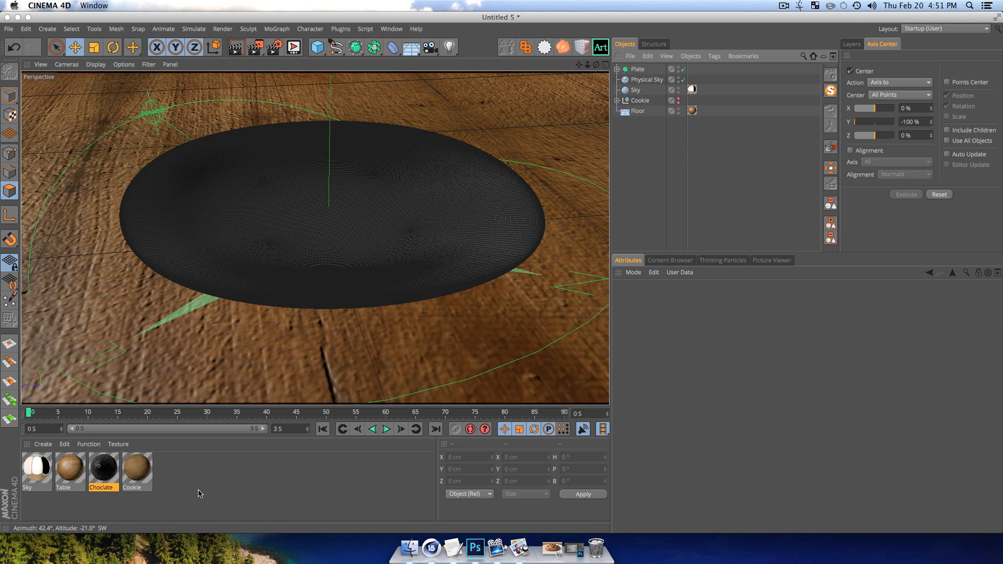
- Create a new material and name it Plate
double_click(190, 475)
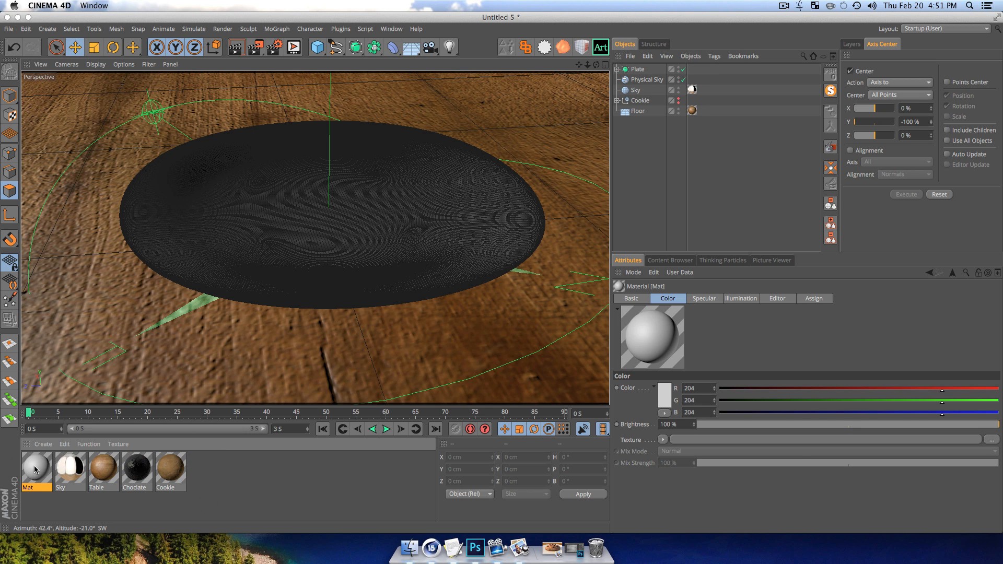
double_click(35, 471)
type("T")
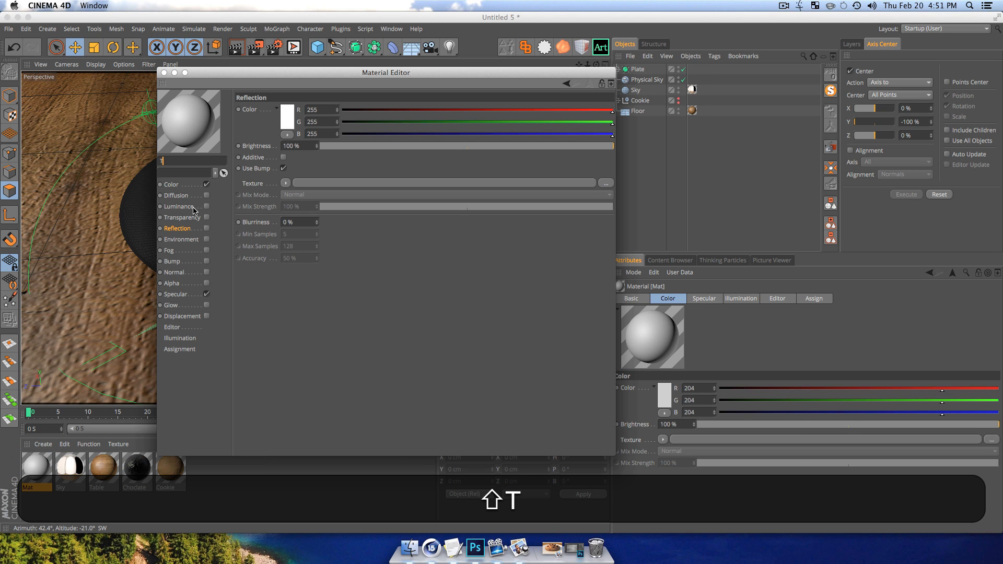
key("BackSpace")
type("Plate")
key("Return")
- Load a Layer shader as the Plate material's Color texture and add a Noise shader layer to it
left_click(171, 184)
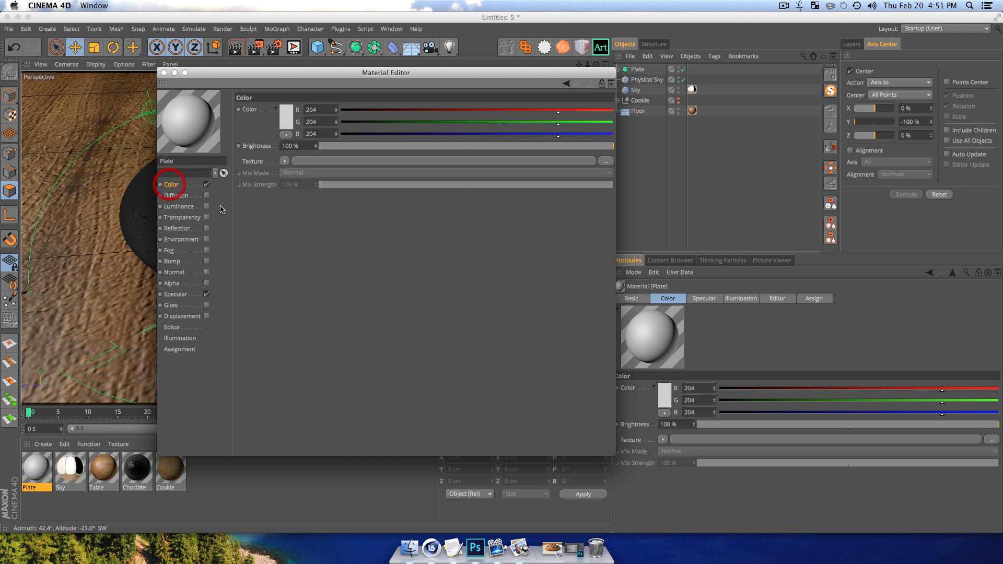
left_click(285, 161)
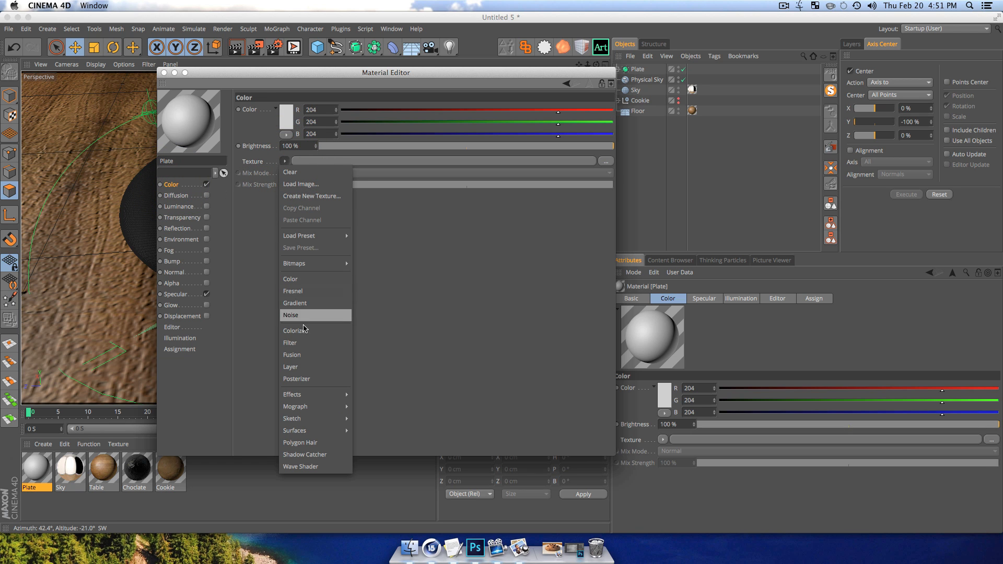
left_click(304, 367)
left_click(291, 183)
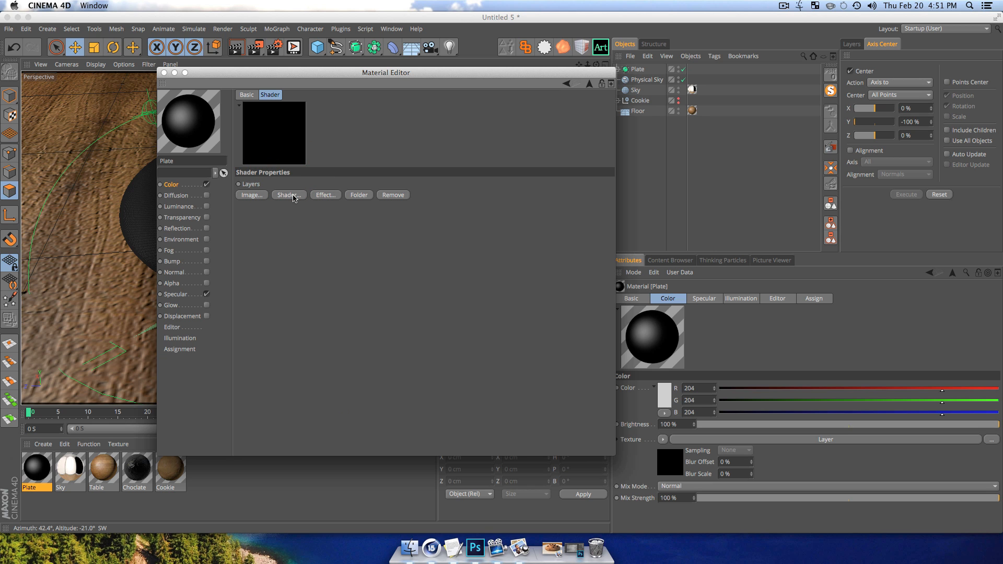
left_click(292, 196)
left_click(320, 274)
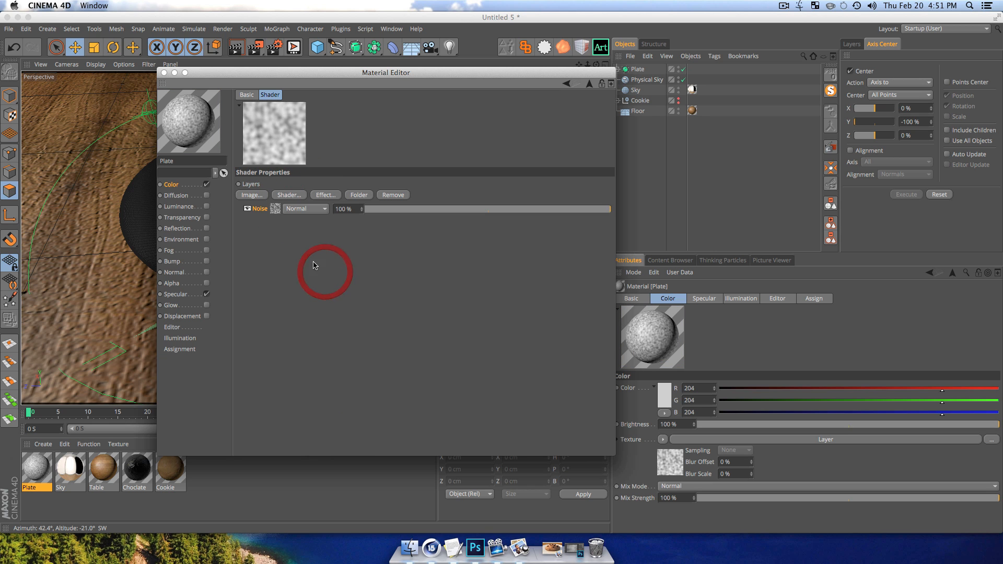
- Set the Noise layer's noise type to Electric and its Global Scale to 600 %
left_click(274, 209)
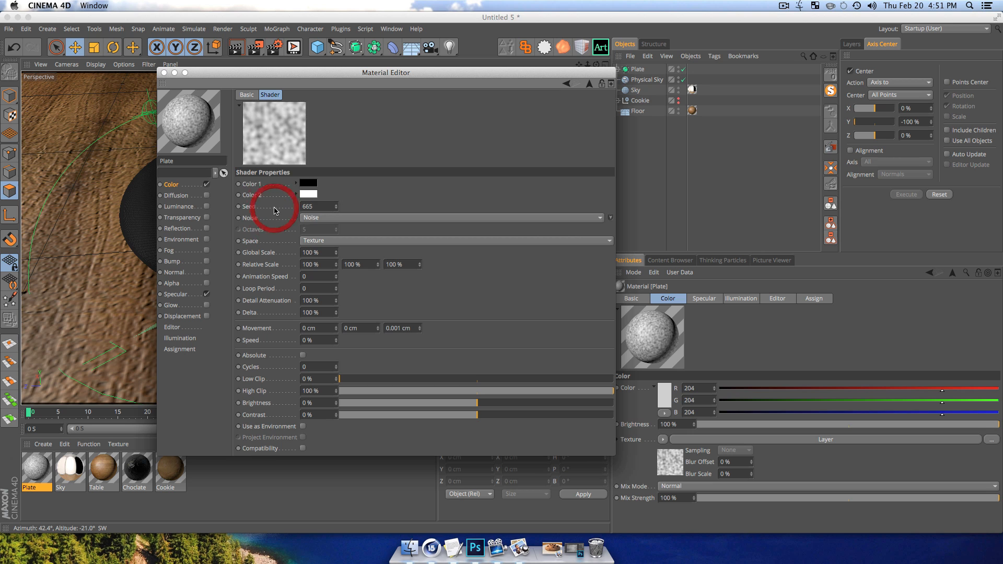
left_click(610, 218)
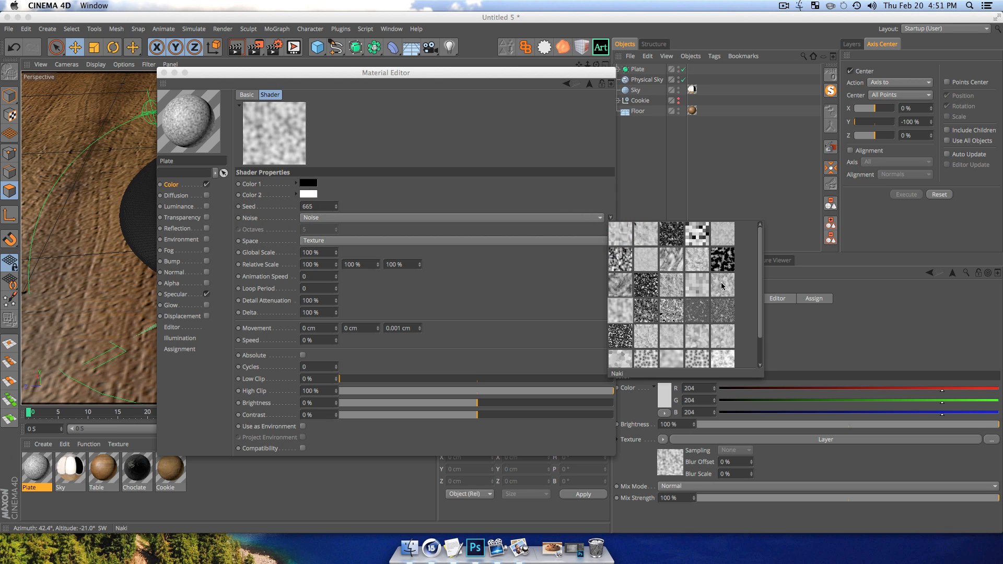
left_click(674, 258)
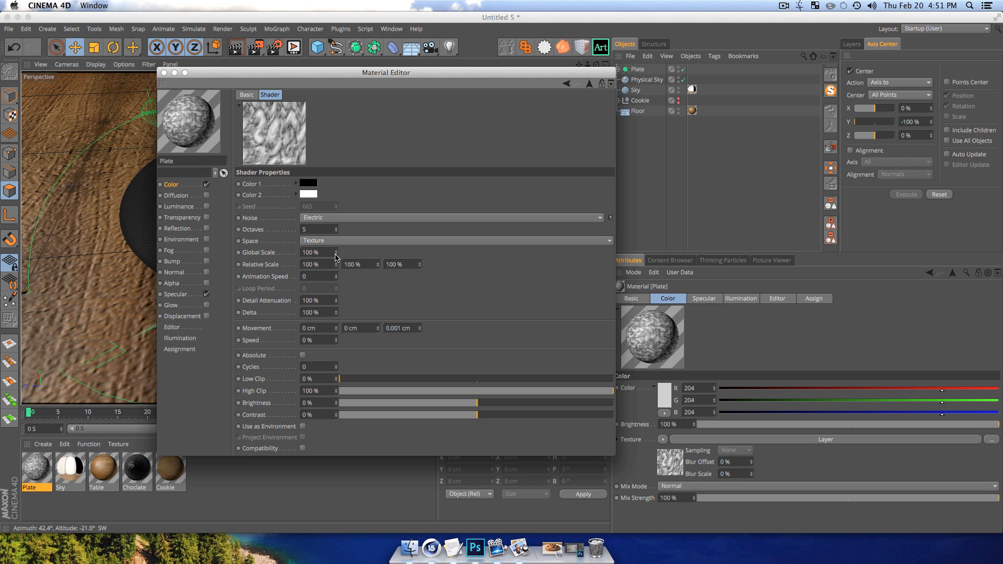
left_click_drag(336, 252, 336, 240)
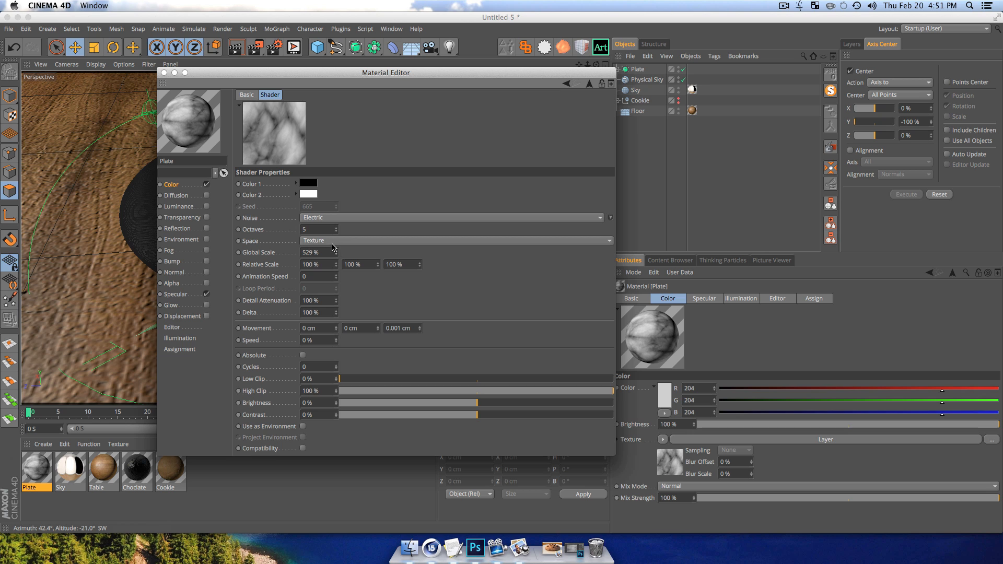
left_click_drag(336, 255, 331, 254)
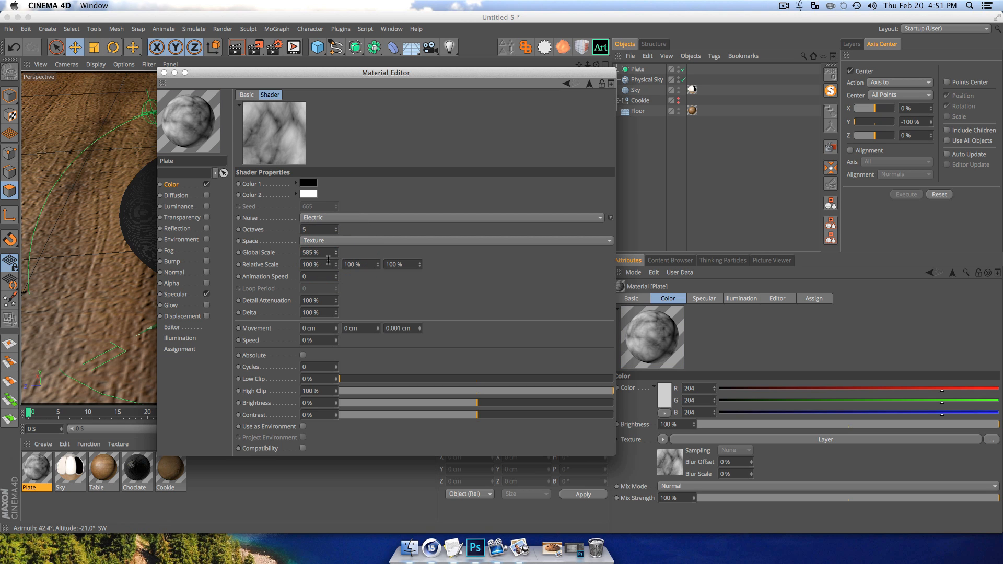
double_click(313, 252)
type("600")
key("Return")
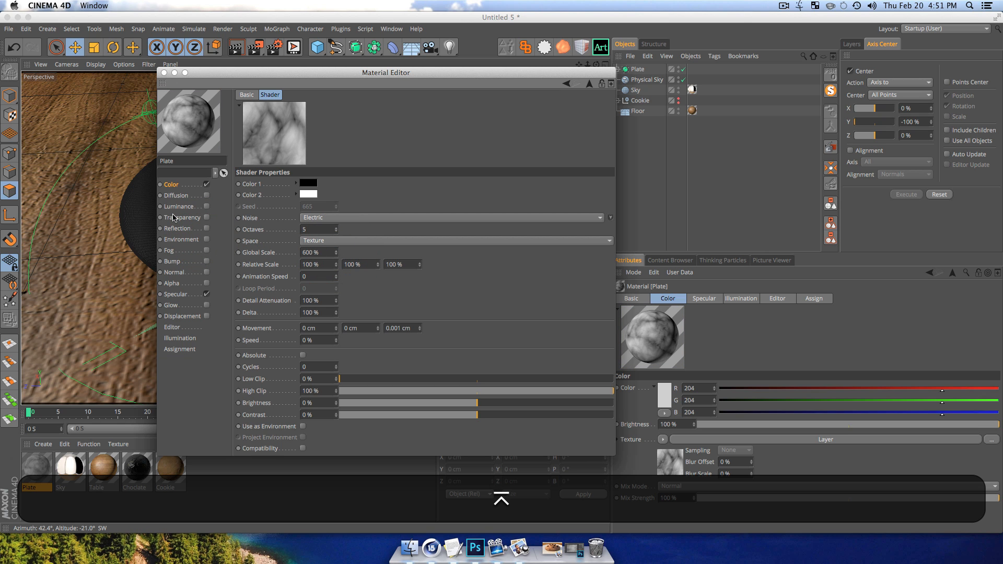
- Color the Electric noise with near-white (RGB 255, 248, 246) as Color 1 and pale yellow (RGB 239, 213, 135) as Color 2
left_click(313, 183)
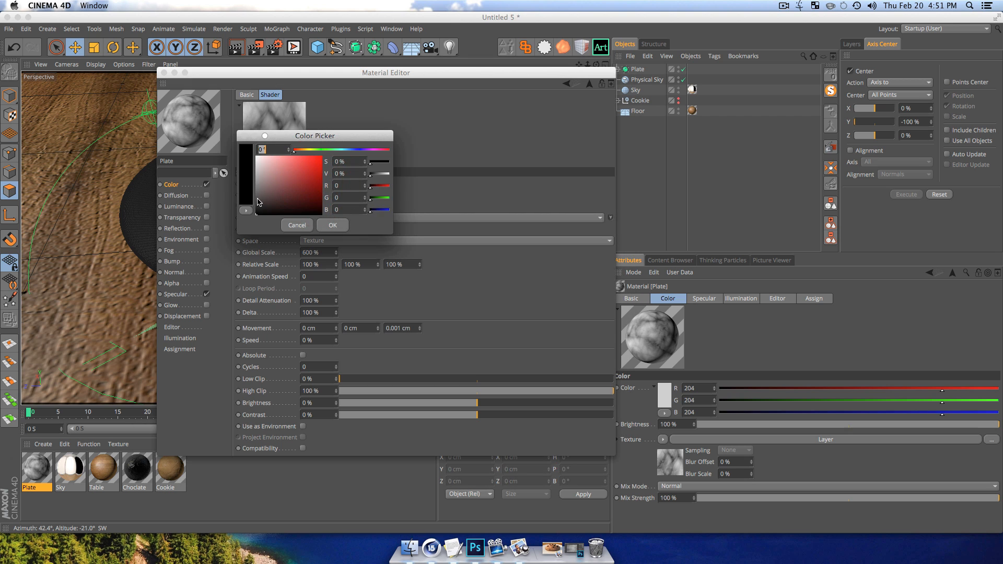
left_click_drag(258, 202, 257, 153)
left_click(302, 151)
left_click(342, 224)
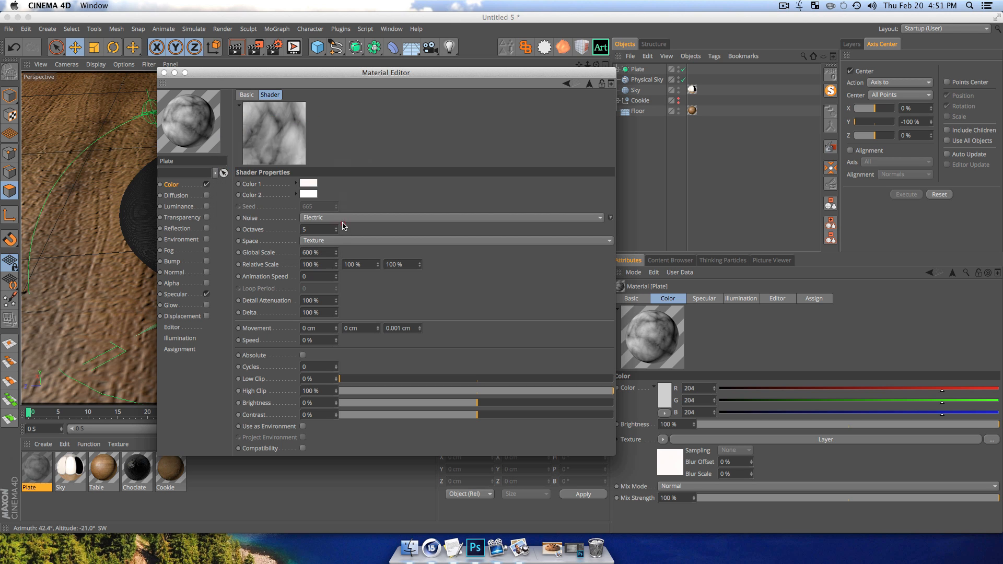
left_click(308, 194)
left_click(302, 163)
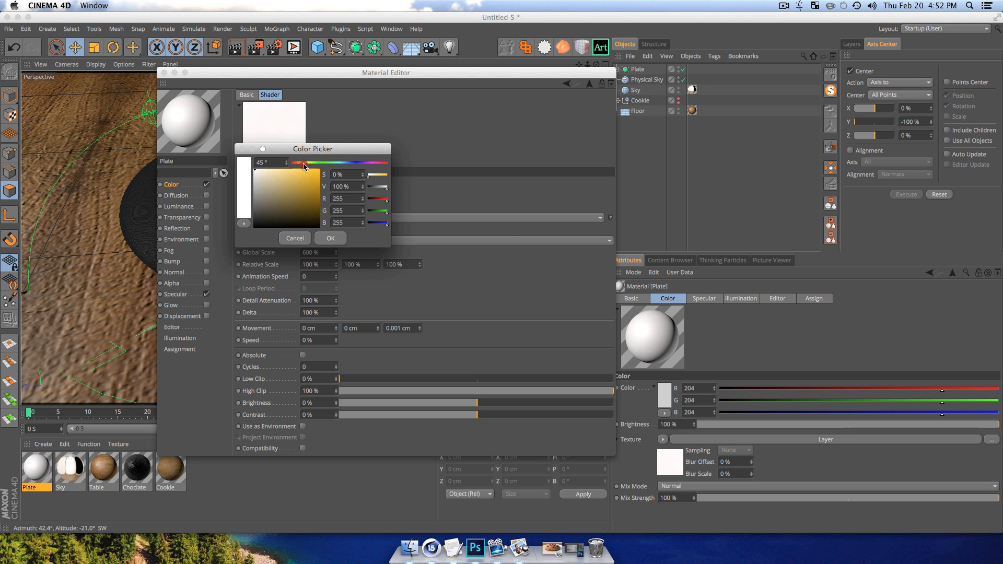
left_click_drag(281, 170, 283, 172)
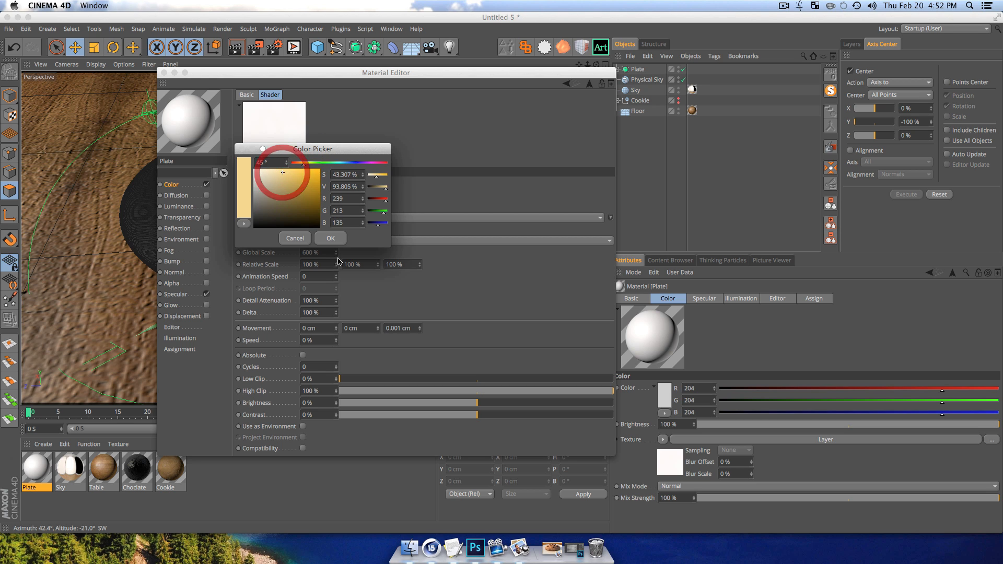
left_click(330, 238)
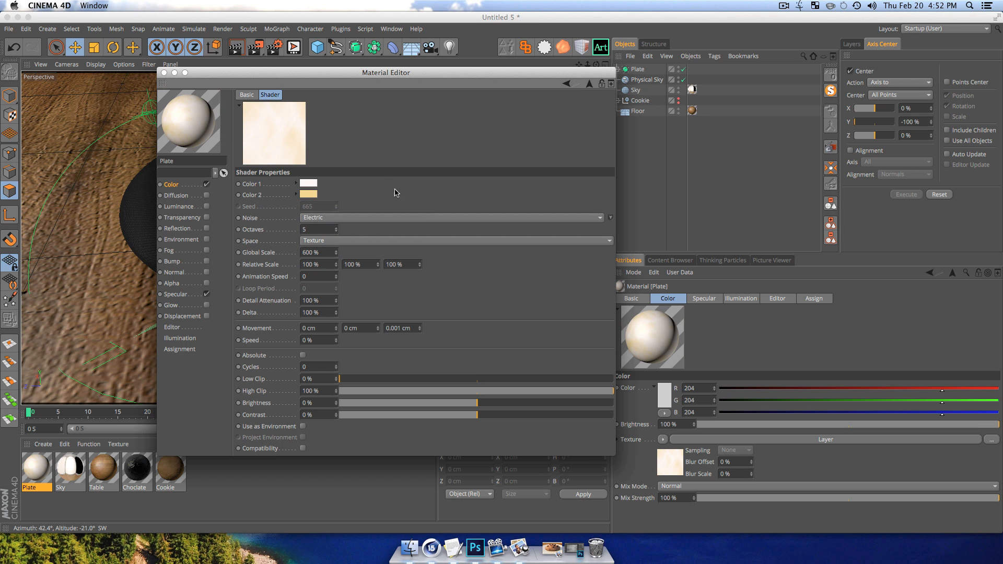
- Give the Electric noise's Color 1 a slightly stronger warm off-white tint
left_click(308, 183)
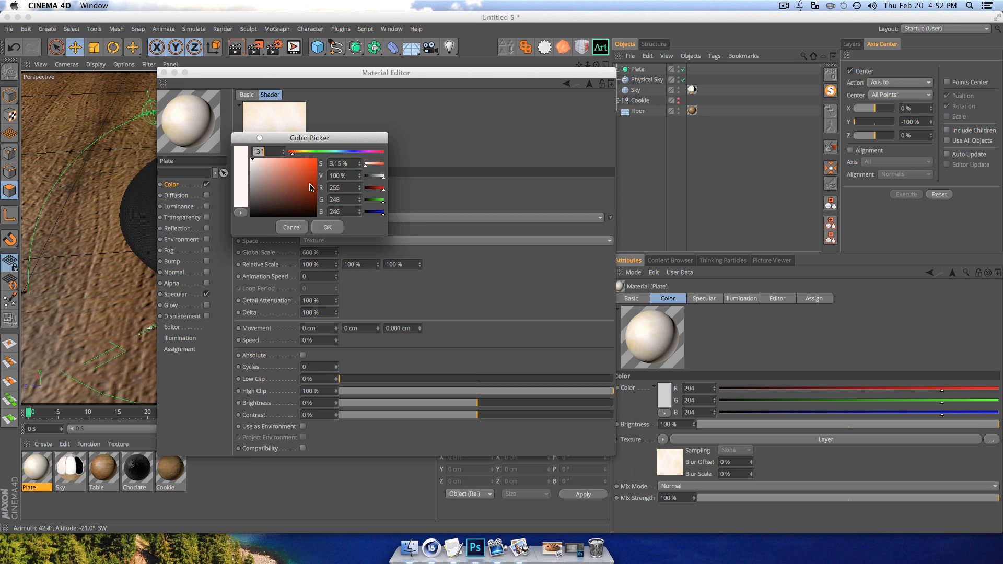
left_click(296, 153)
left_click(257, 159)
left_click(318, 224)
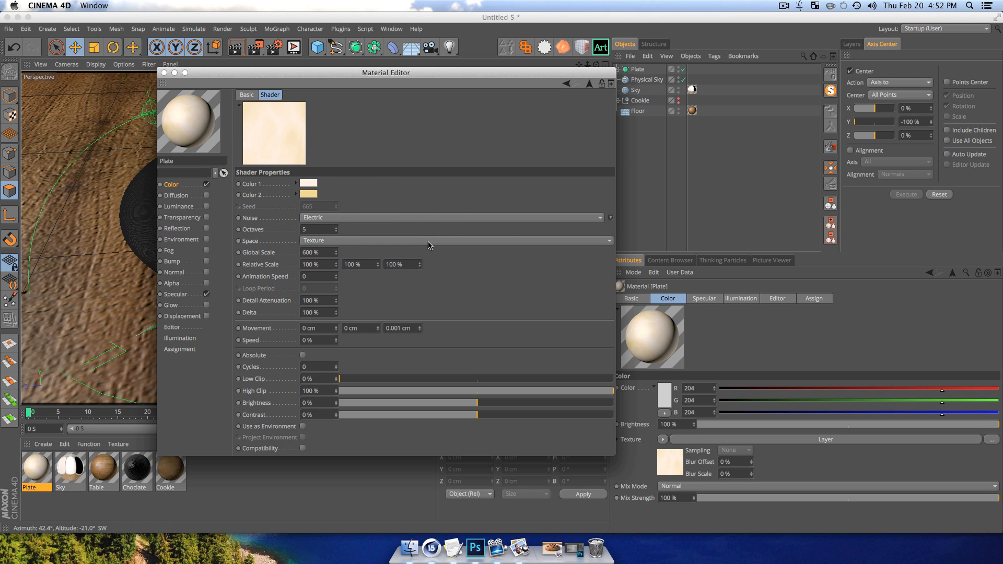
- Add a second Noise shader above the Electric noise in the Color channel's Layer shader
left_click(174, 188)
left_click(279, 183)
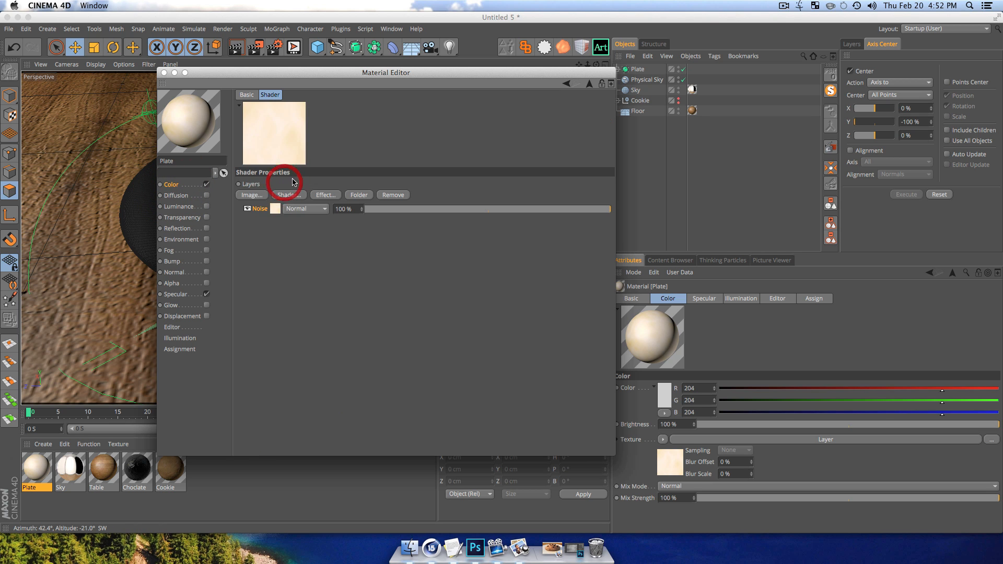
left_click(289, 195)
left_click(328, 278)
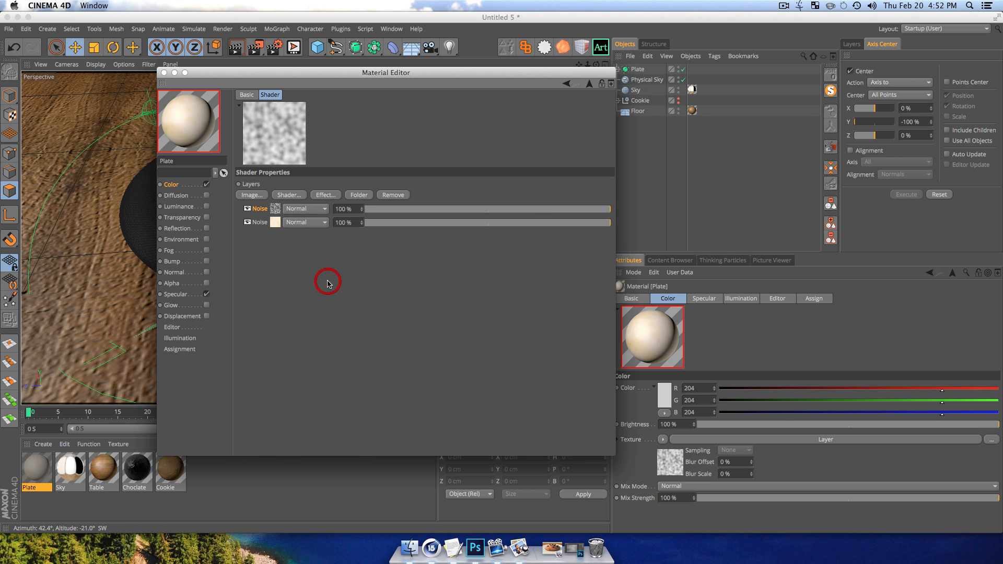
- Color the second Noise with an orange-brown of hue 35° as Color 1 and dark brown (RGB 119, 81, 61) as Color 2
left_click(276, 211)
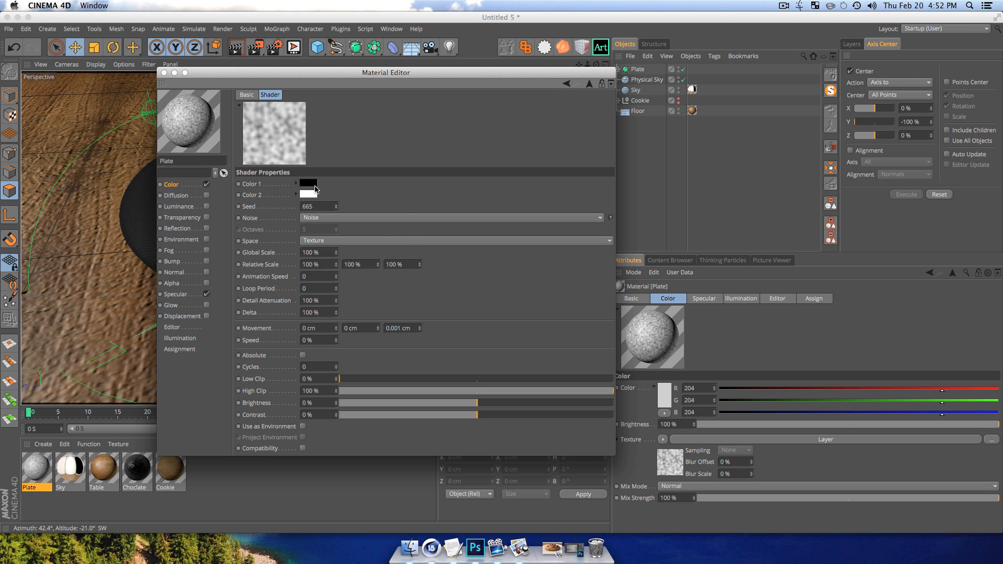
left_click(315, 190)
left_click_drag(301, 152, 299, 153)
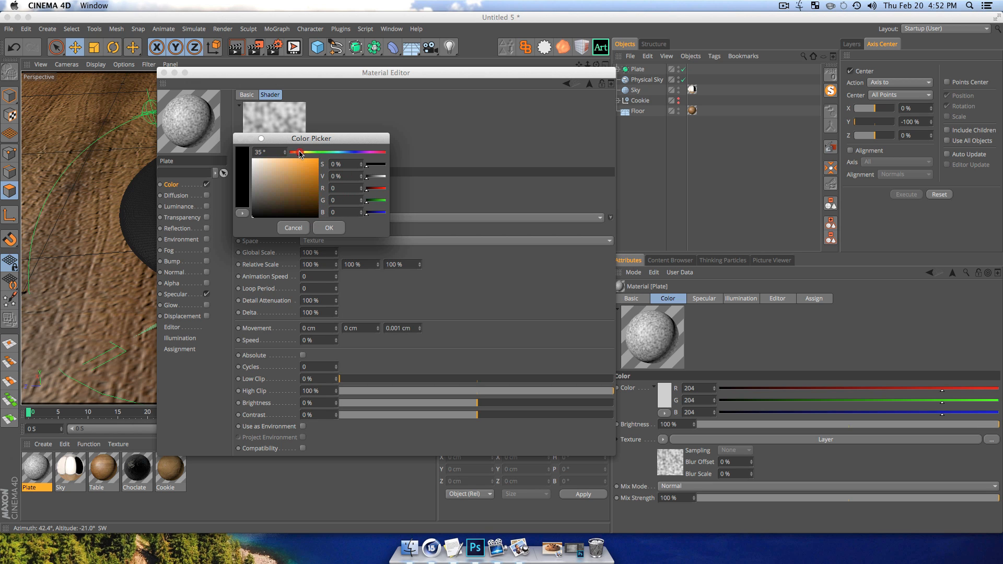
left_click_drag(300, 198, 294, 184)
left_click(329, 228)
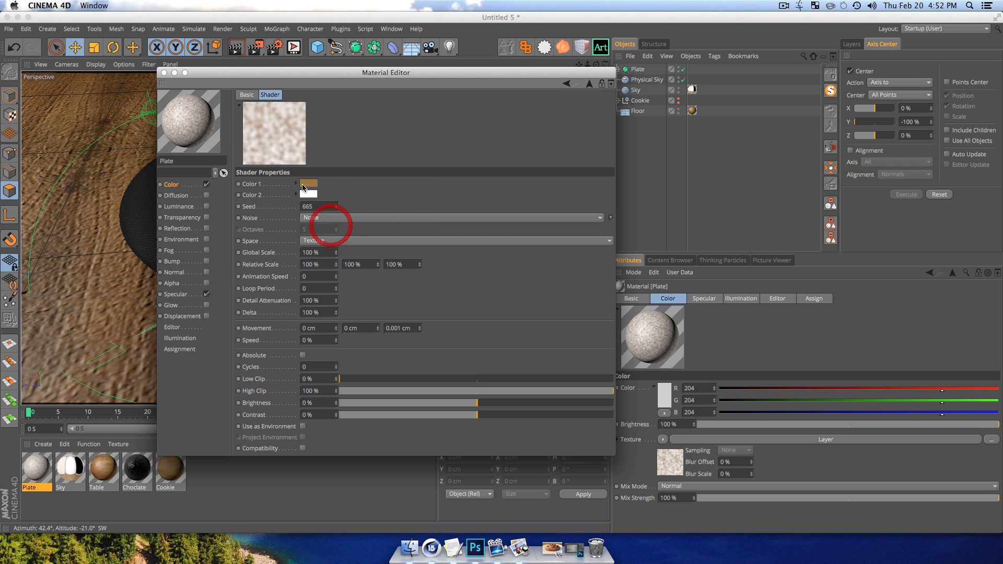
left_click(308, 194)
left_click(290, 159)
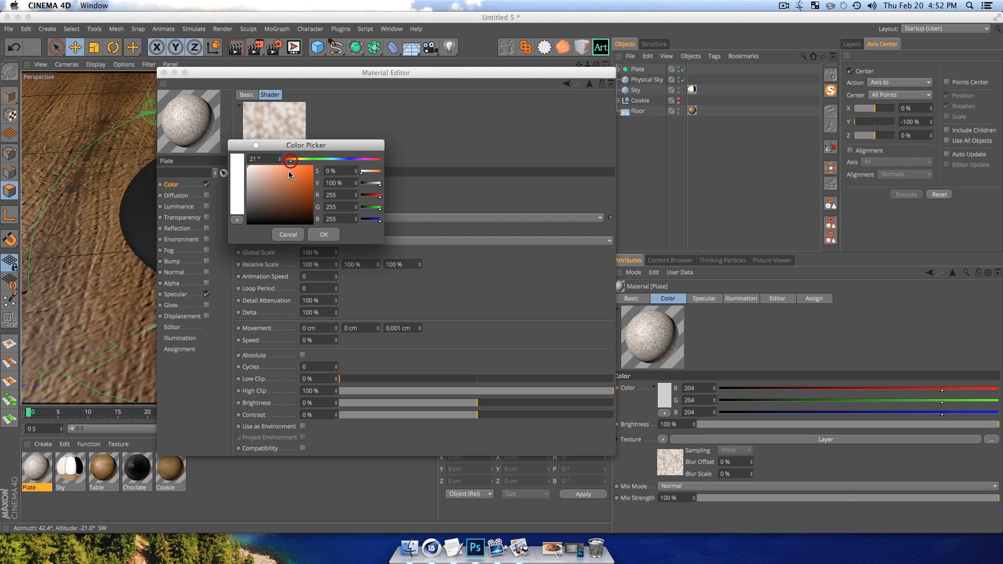
left_click_drag(288, 173, 279, 197)
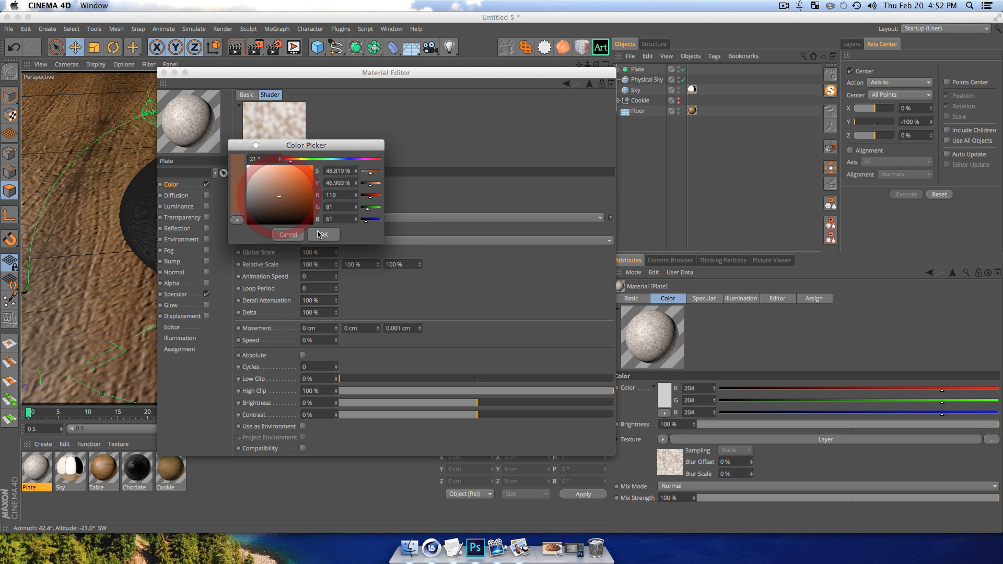
left_click(319, 234)
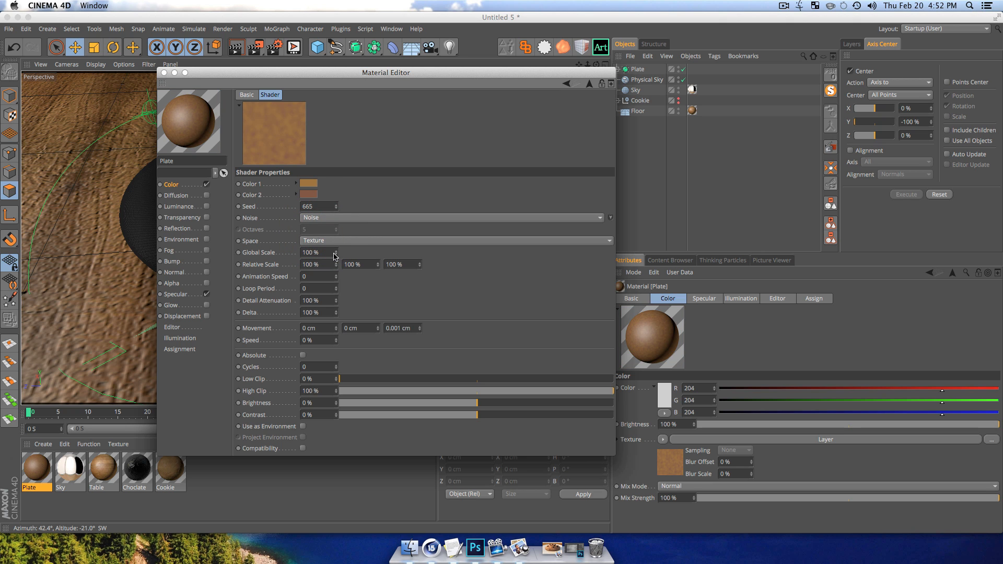
- Set the second Noise's Global Scale to 32 % and Delta to 143 %, and assign the Plate material to the Plate object
left_click_drag(336, 253, 337, 254)
left_click_drag(337, 313, 337, 312)
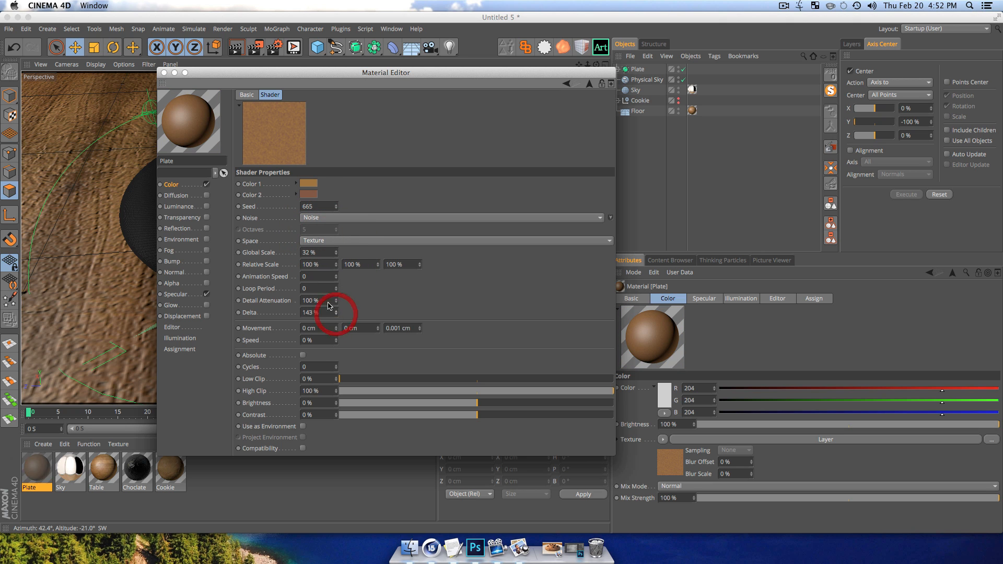
left_click(164, 74)
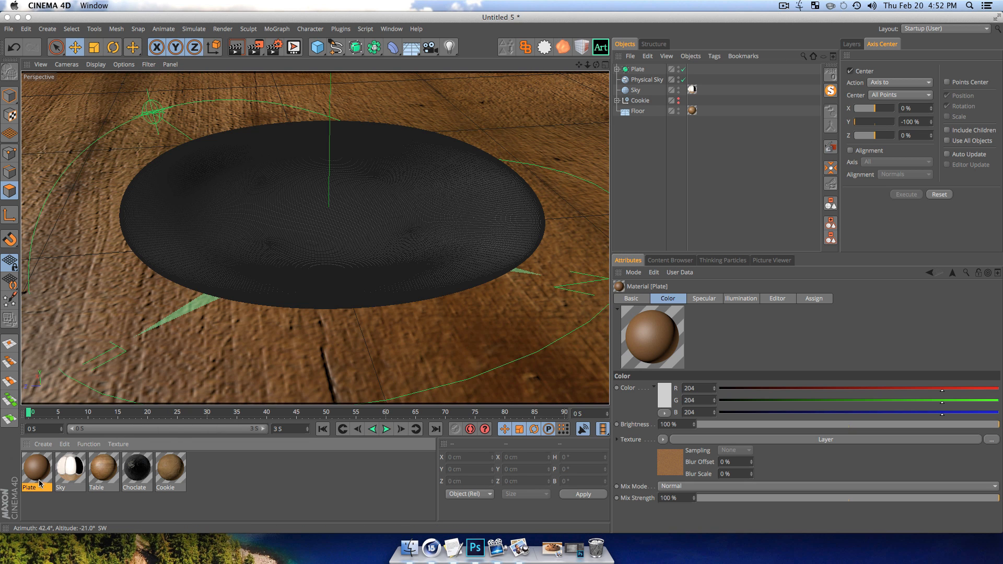
left_click_drag(37, 471, 634, 70)
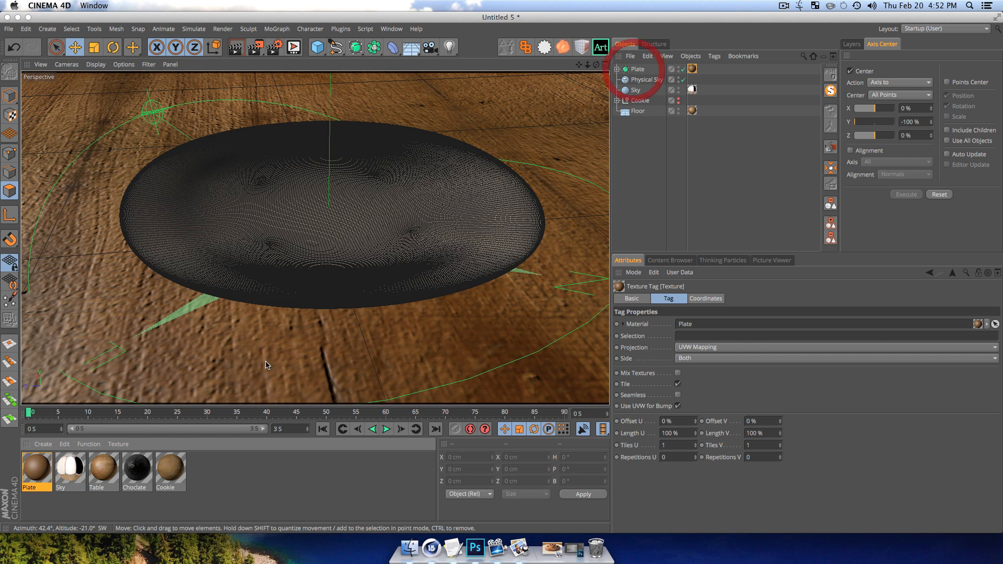
- Change Color 1 of the upper Noise layer in the Plate material to light beige (about RGB 205, 186, 160)
double_click(33, 470)
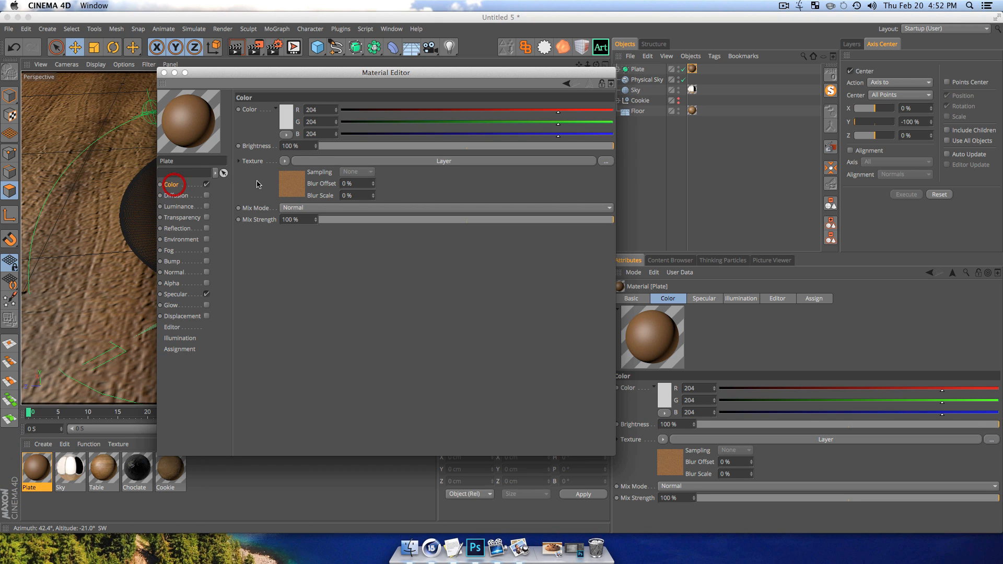
left_click(297, 185)
left_click(277, 211)
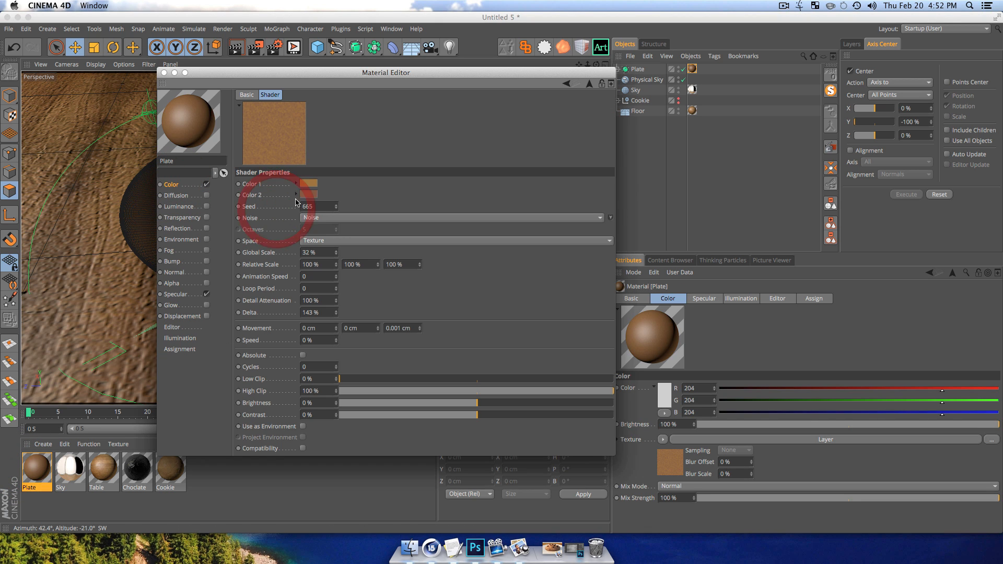
left_click(308, 184)
left_click_drag(266, 167, 264, 168)
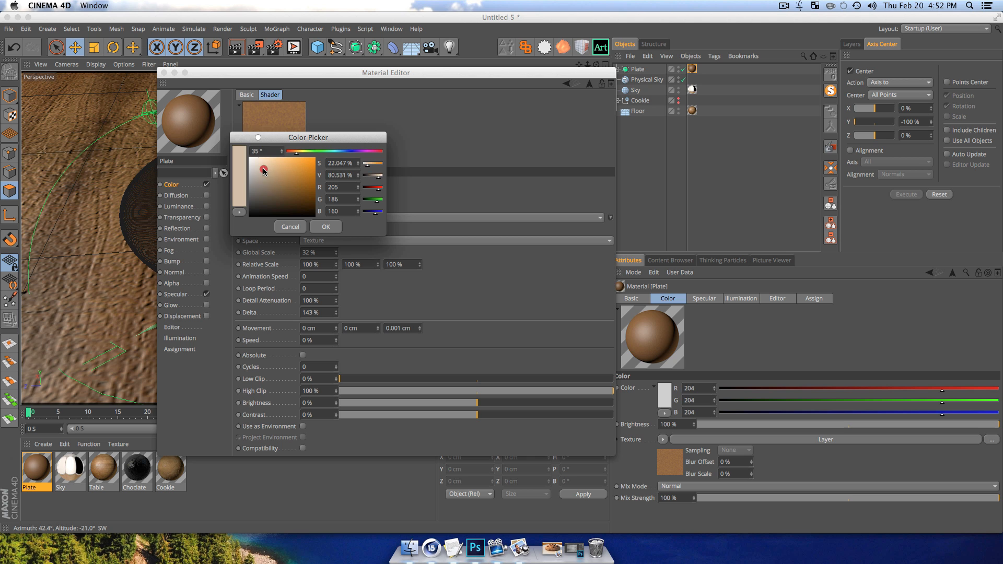
left_click(325, 226)
- Lighten Color 2 of the upper Noise layer to a soft pinkish brown
left_click(309, 196)
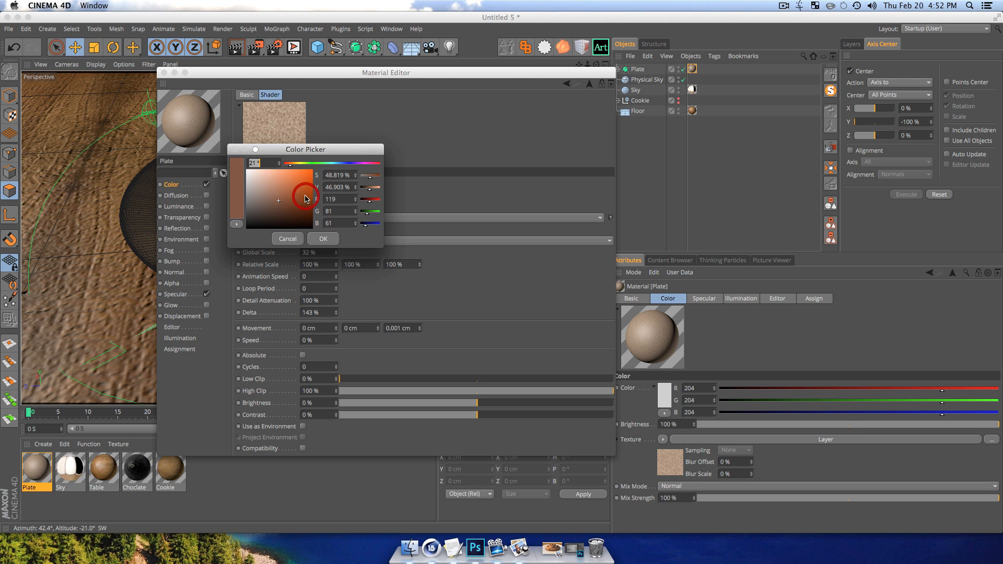
left_click_drag(308, 196, 291, 193)
left_click(267, 190)
left_click(324, 239)
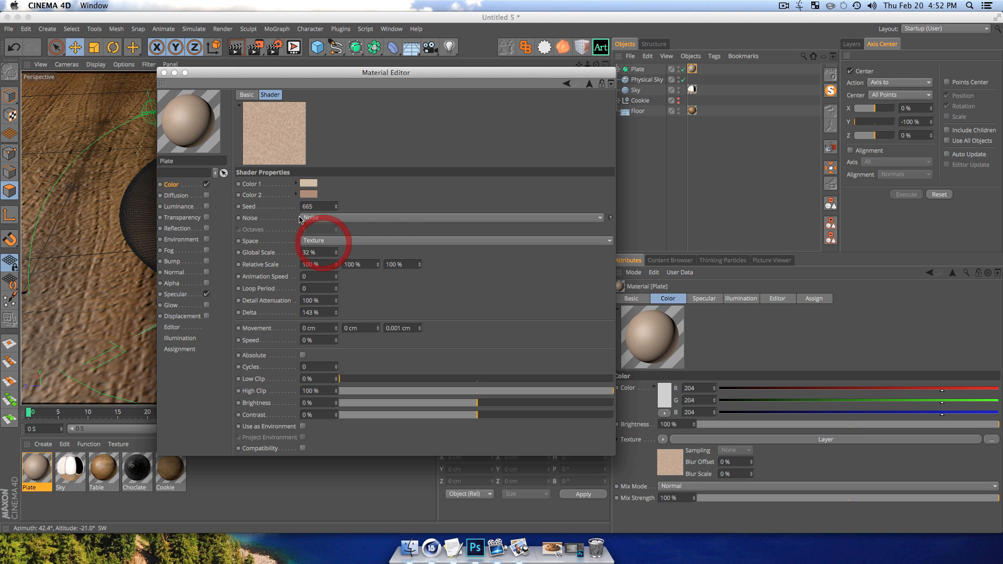
- Render the view to check the plate, and strongly lower the upper Noise layer's opacity in the Plate material's Color texture
left_click(173, 74)
key("super+r")
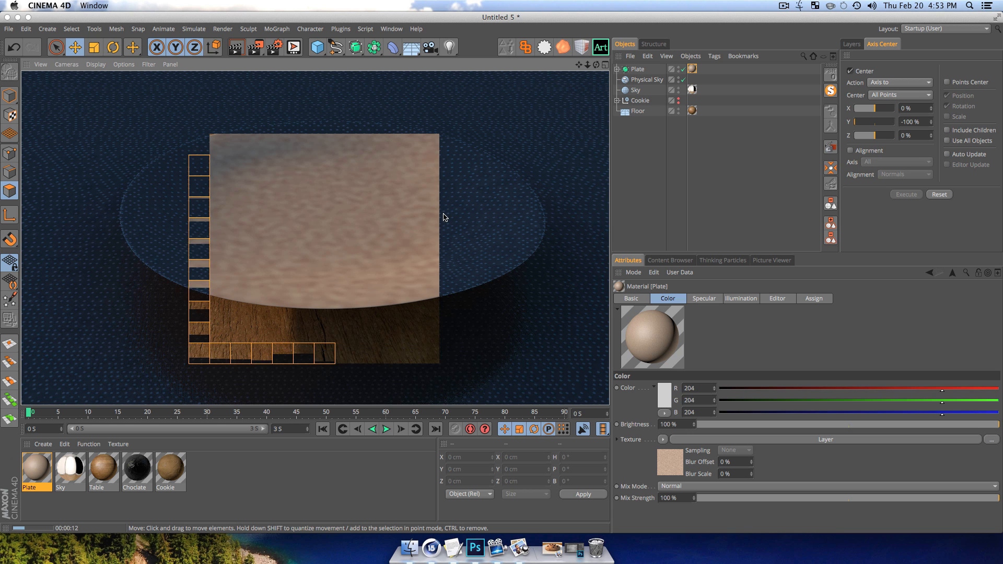
double_click(33, 471)
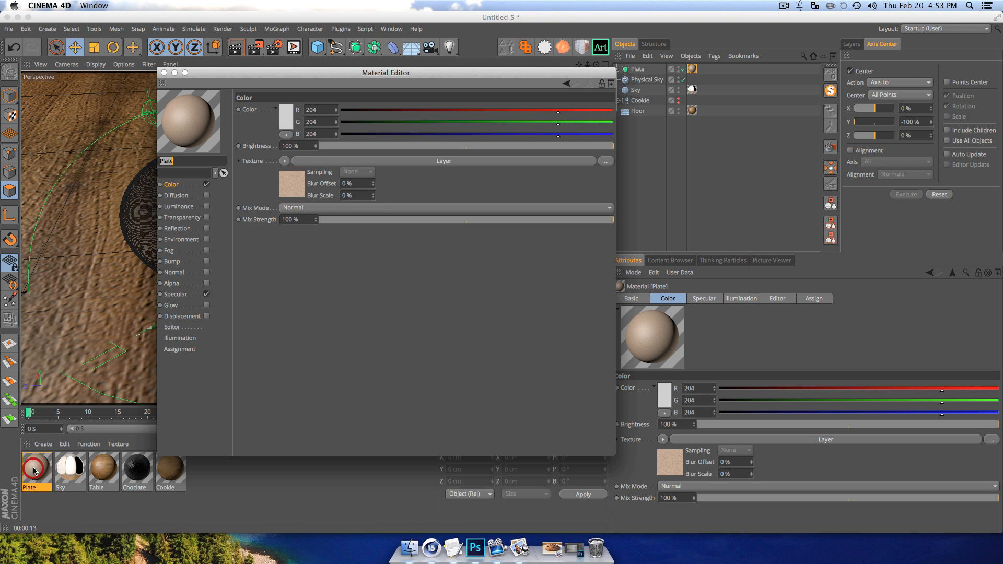
left_click(293, 184)
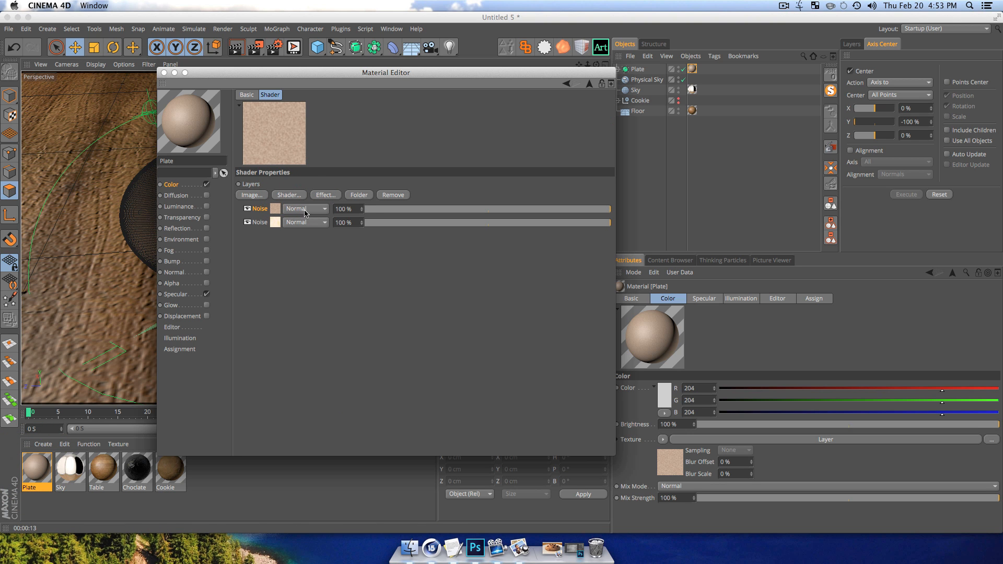
left_click_drag(367, 209, 387, 209)
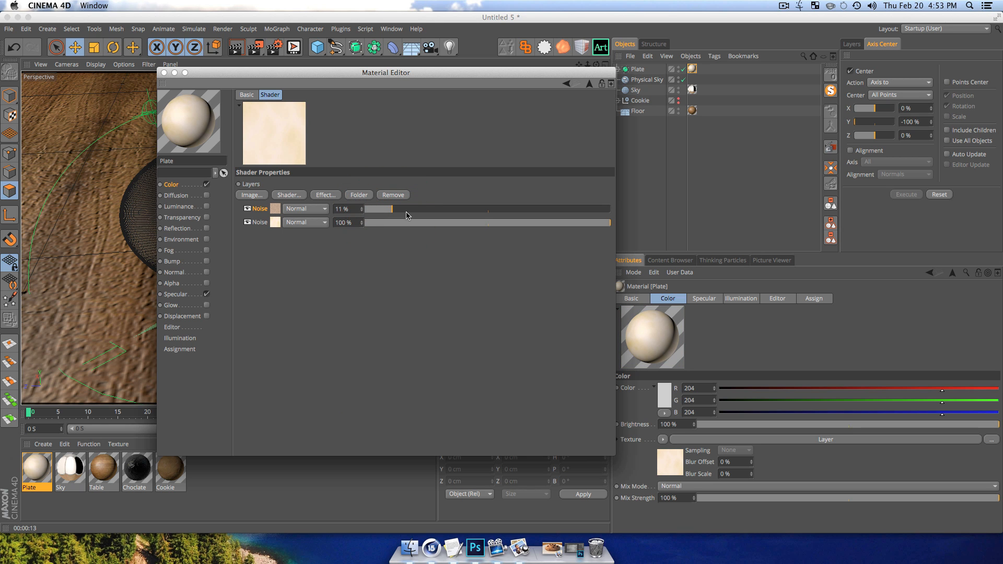
left_click_drag(389, 209, 415, 209)
- Enable Reflection in the Plate material and set its Brightness to 13 %
left_click(182, 230)
left_click(207, 229)
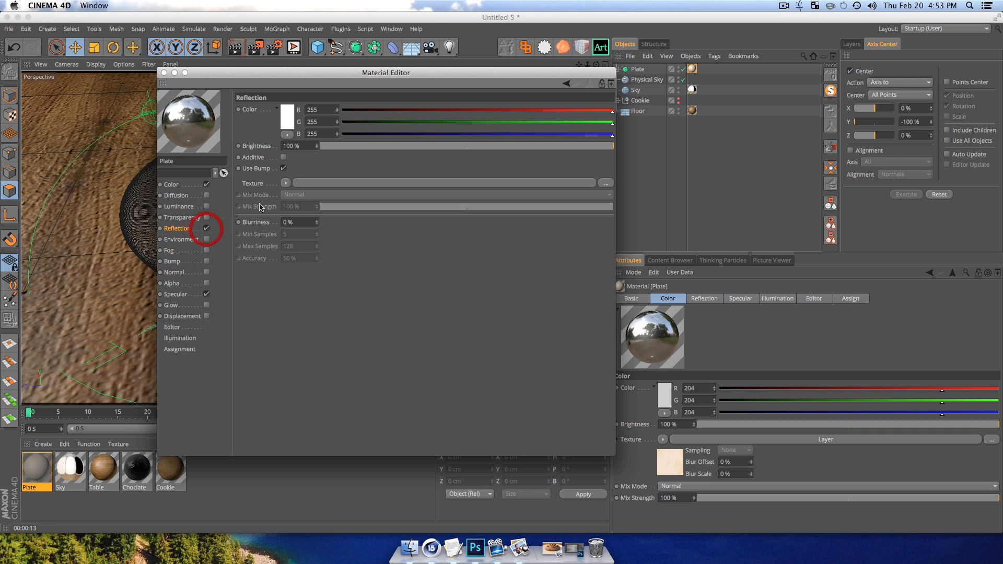
left_click(346, 148)
left_click_drag(346, 148, 358, 148)
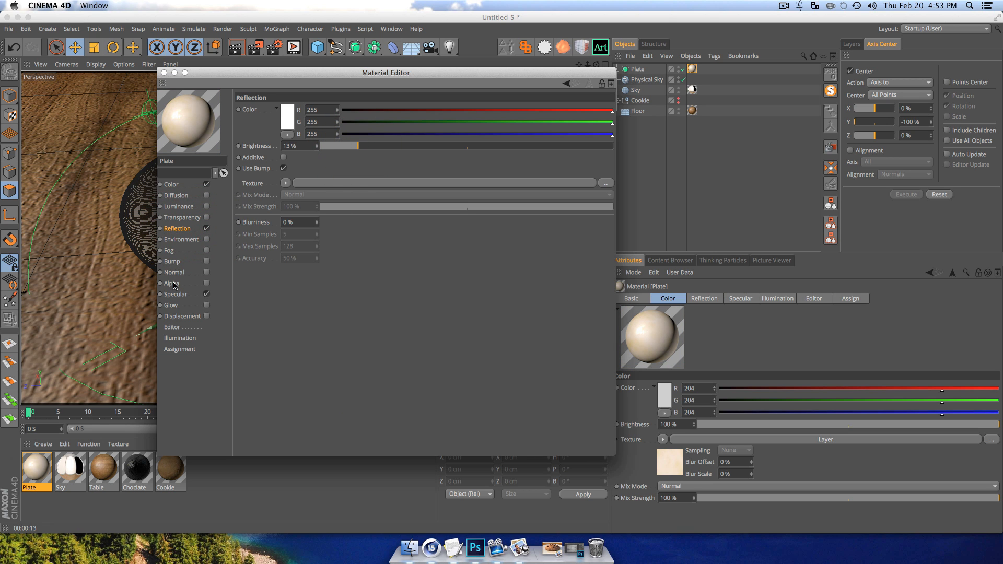
- Enable Bump in the Plate material and load a Noise shader as its texture
left_click(172, 261)
left_click(207, 261)
left_click(280, 136)
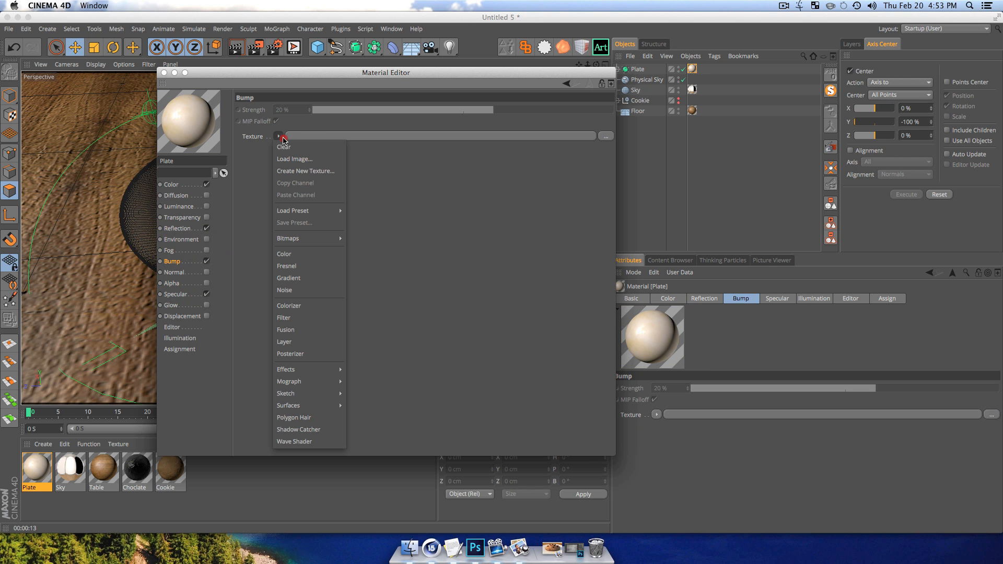
left_click(287, 290)
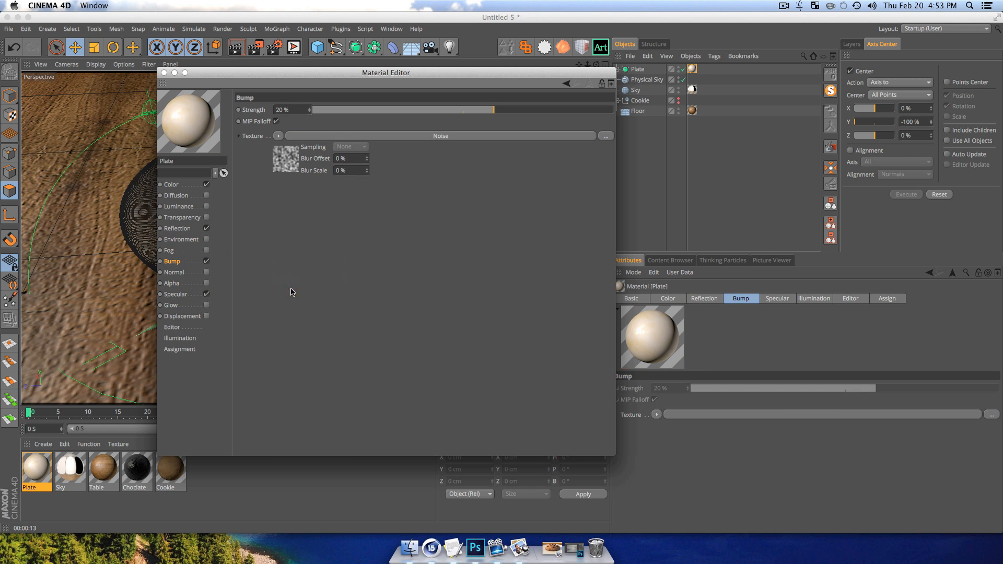
- Set the Plate bump Noise to the Naki type with a Global Scale of 1081 %, and render the view
left_click(292, 156)
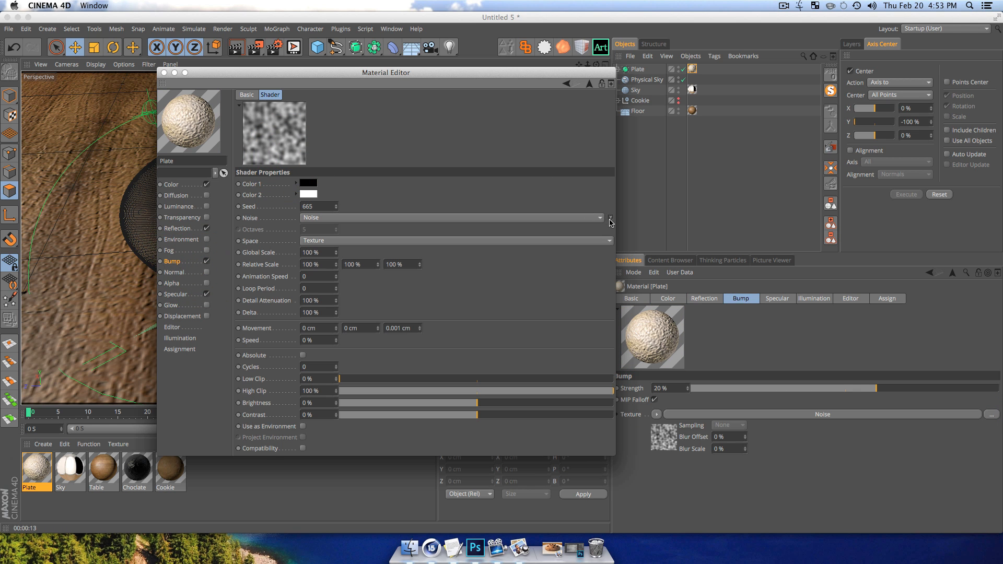
left_click(610, 219)
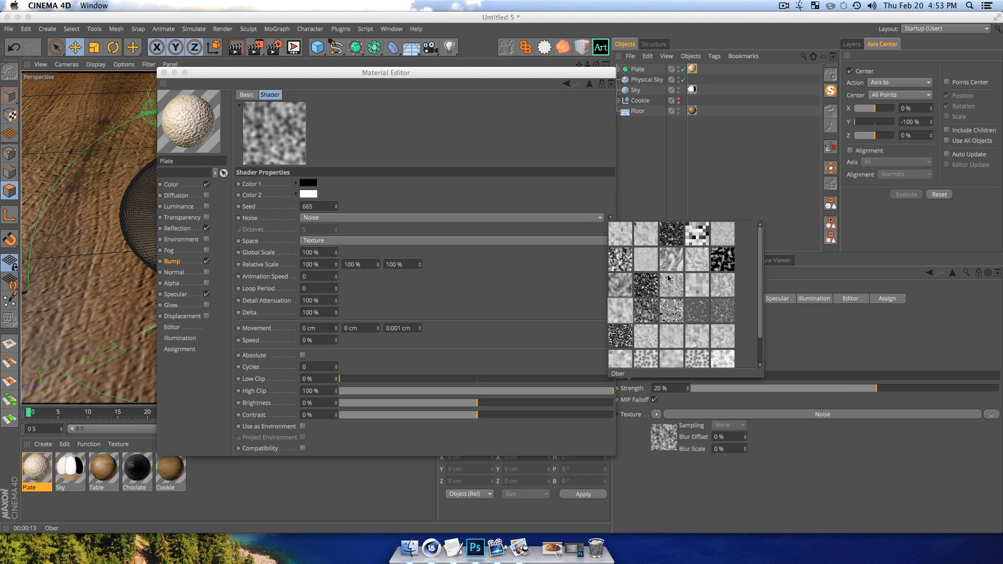
left_click(727, 289)
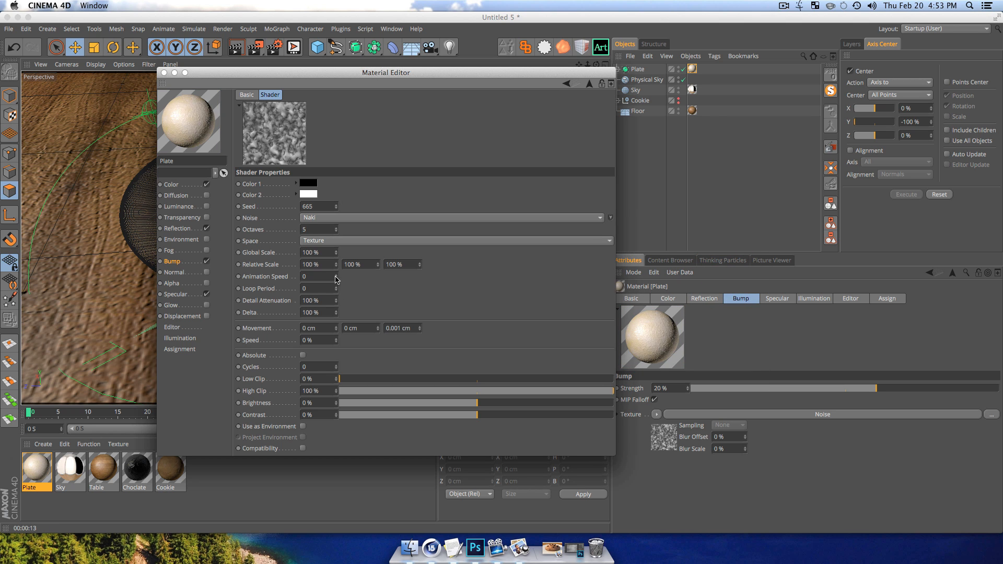
mouse_move(336, 253)
left_mouse_down()
mouse_move(337, 228)
mouse_move(327, 247)
left_mouse_up()
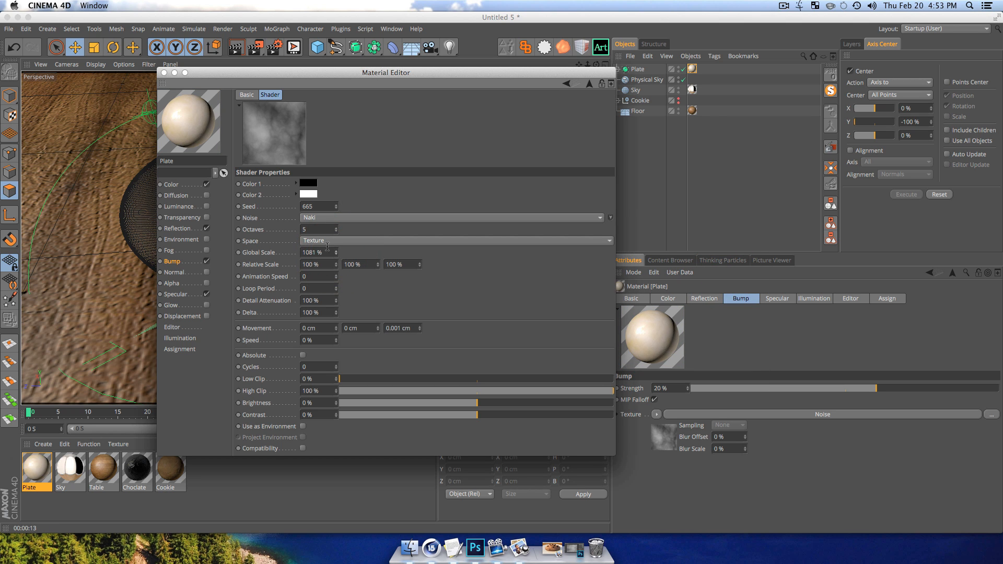
left_click_drag(260, 76, 654, 90)
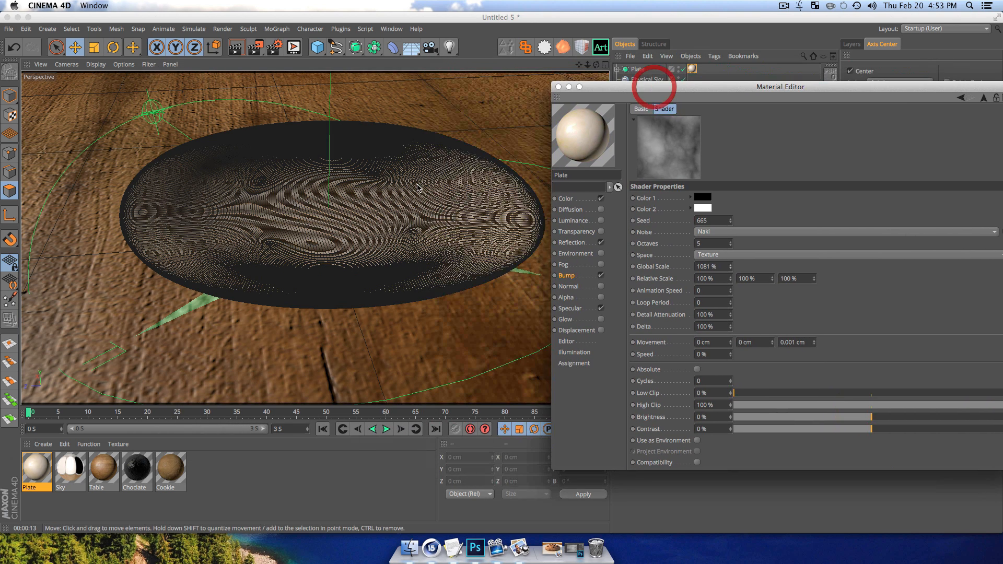
key("super+r")
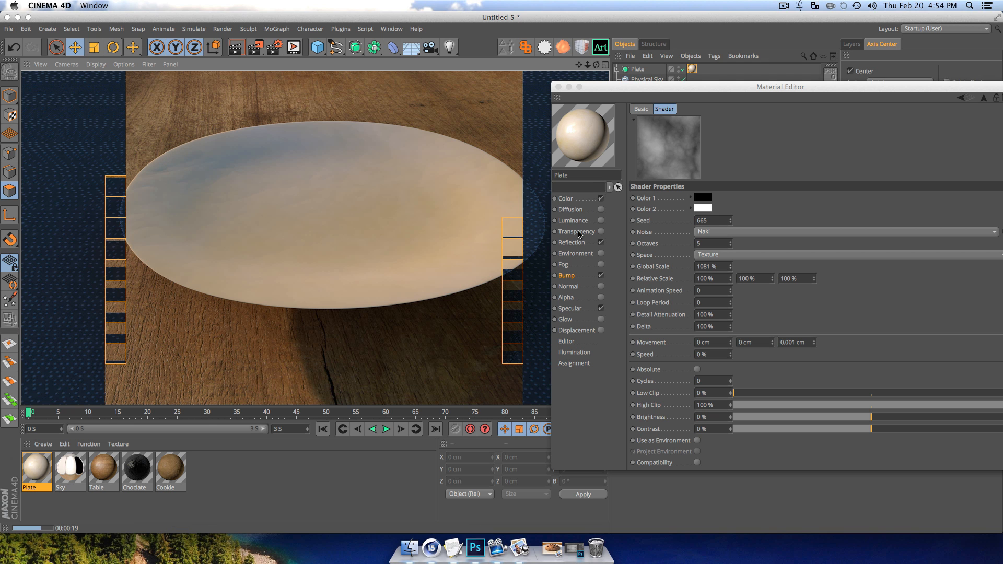
- Enable Transparency in the Plate material with a Brightness of 61 %, and render the view
left_click(577, 232)
left_click(601, 231)
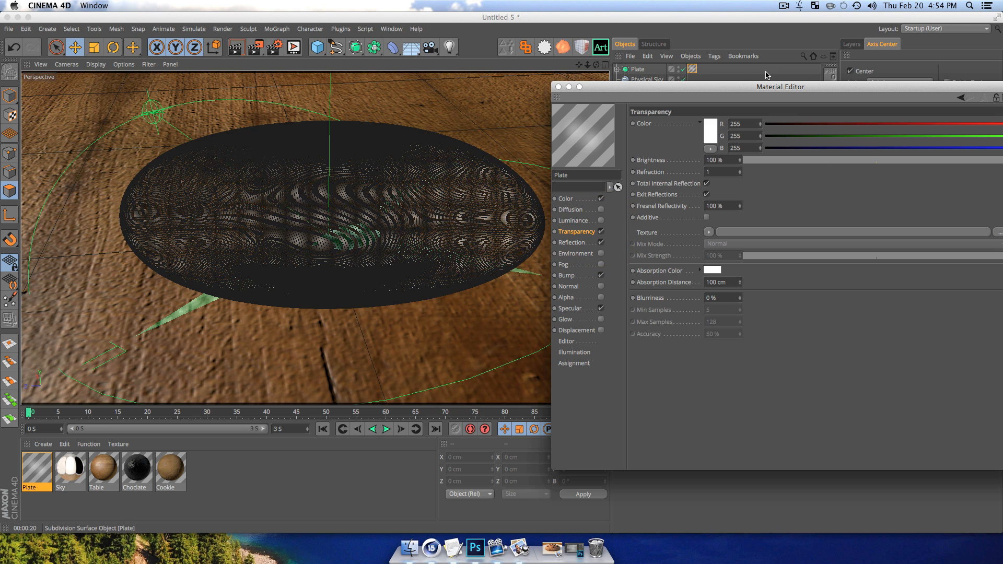
left_click_drag(765, 87, 634, 90)
left_click_drag(857, 164, 763, 164)
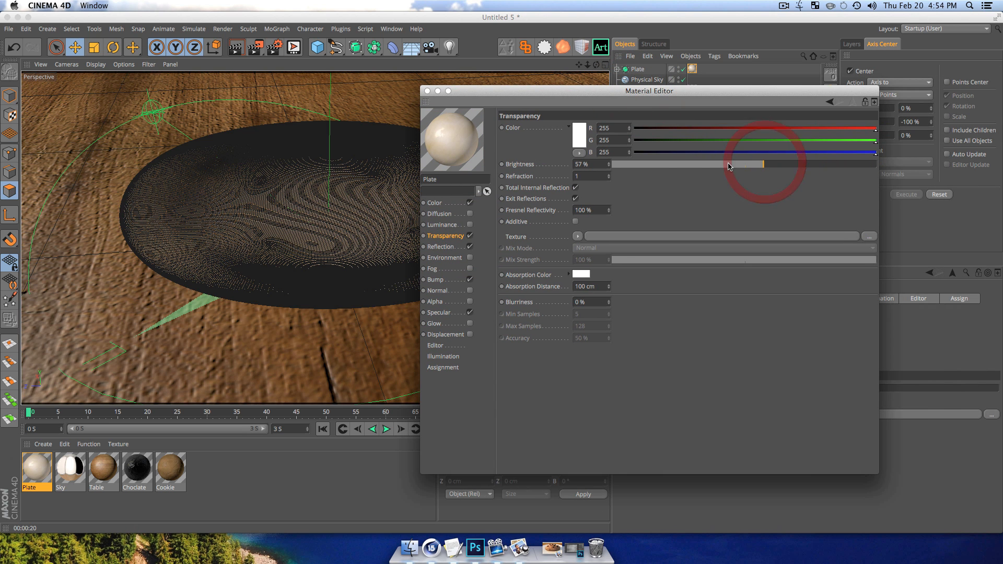
left_click(773, 164)
left_click_drag(585, 91, 668, 89)
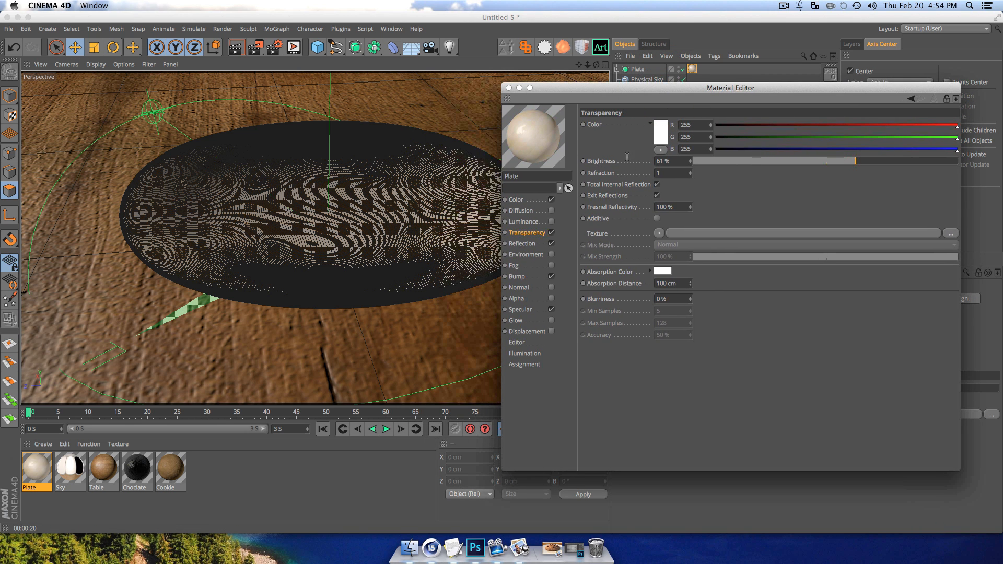
key("super+r")
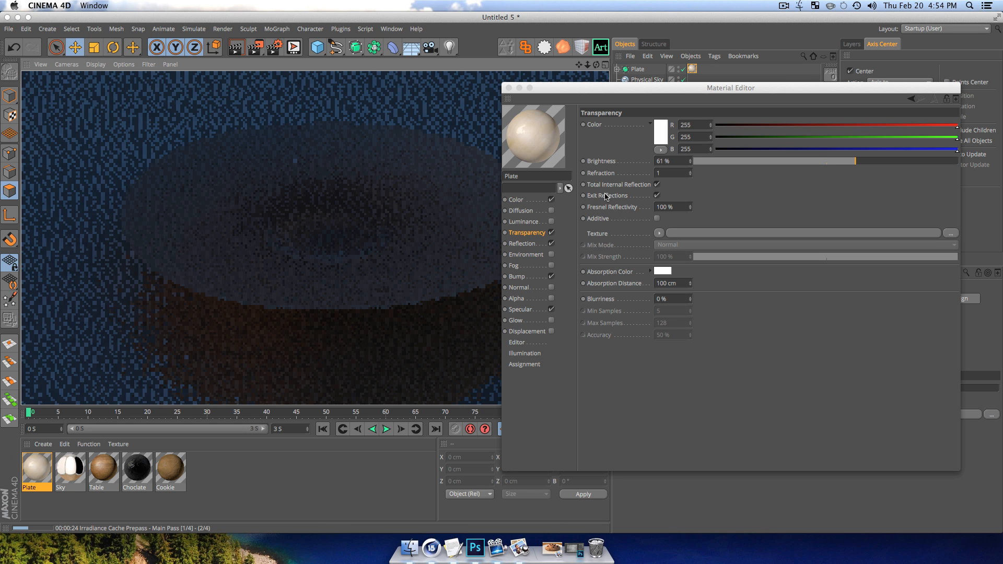
- Lower the Plate material's Transparency Brightness to 26 % and close the material's settings
left_click(610, 164)
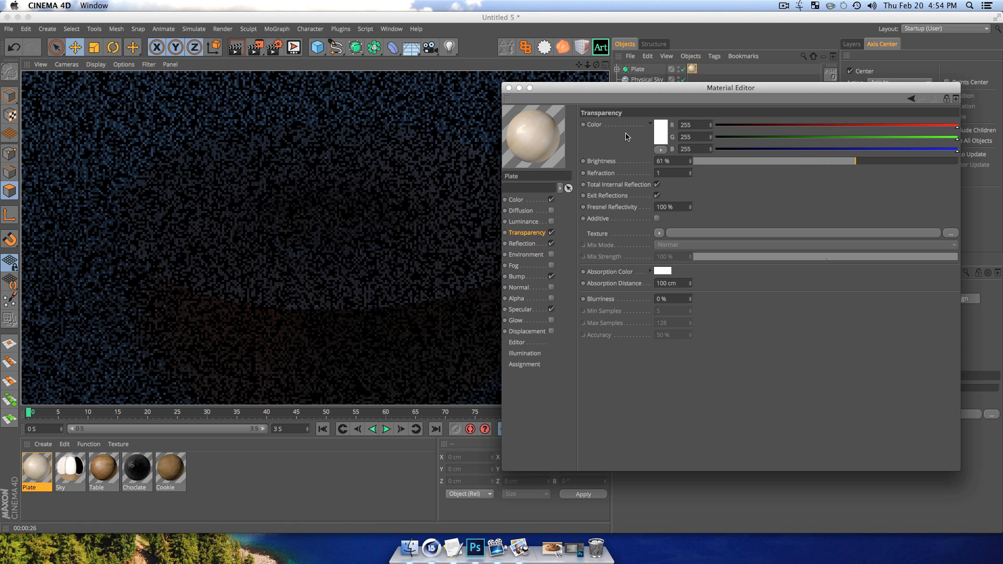
left_click_drag(896, 161, 777, 156)
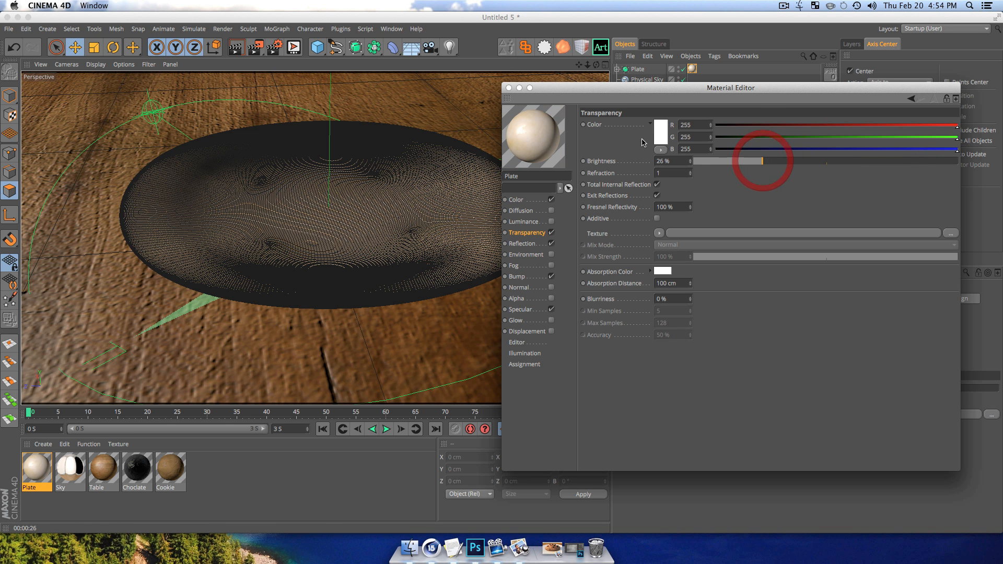
left_click(508, 88)
left_click(644, 183)
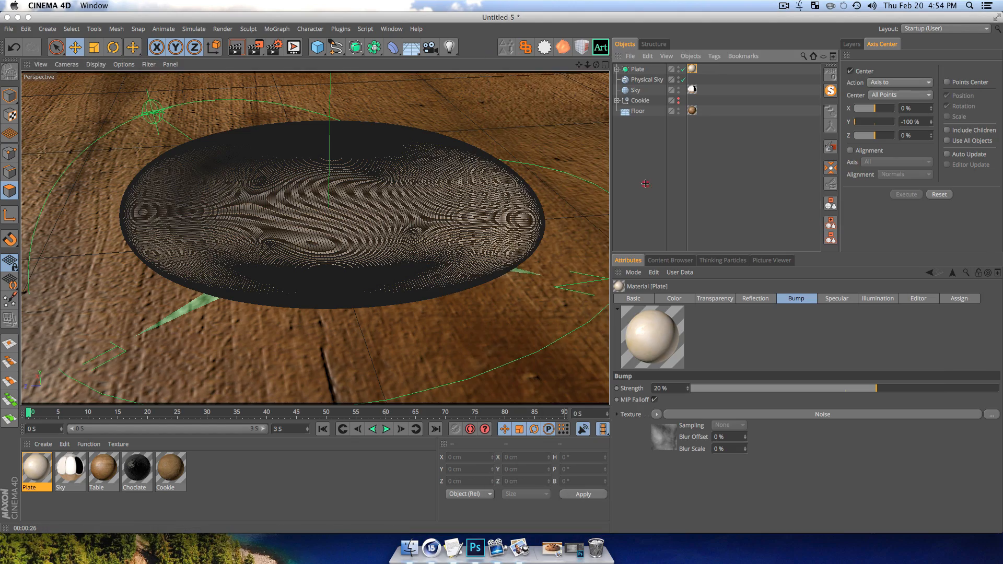
- Turn the Cookie object's visibility back on in the scene
key("3")
left_click_drag(390, 231, 330, 219)
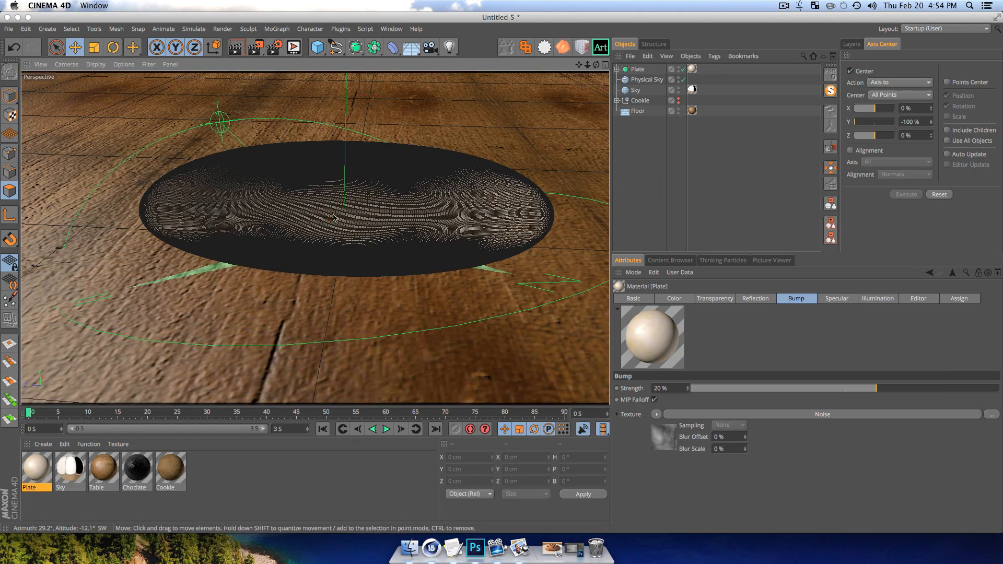
left_click(679, 103, "alt")
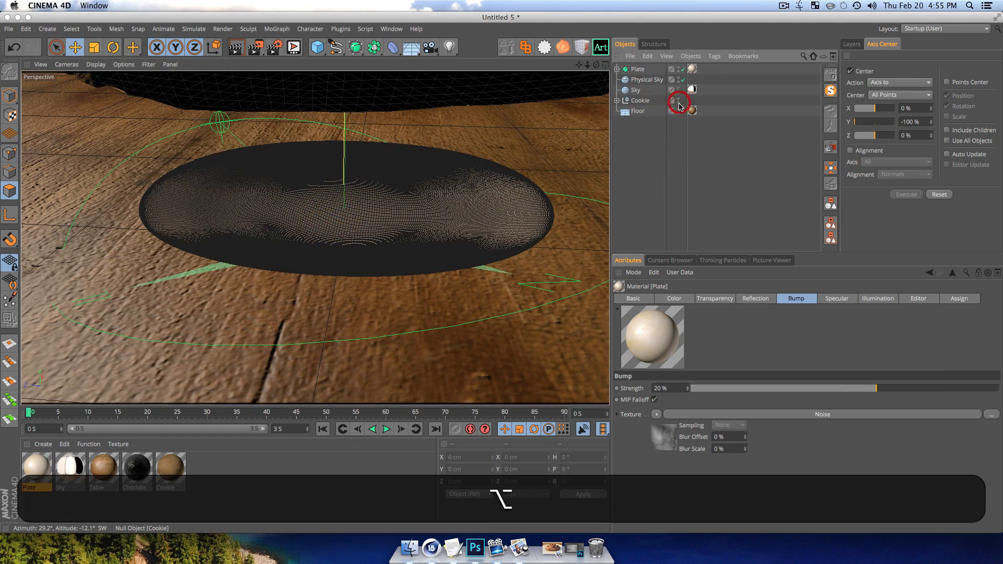
left_click(657, 163)
- Scale the Plate up uniformly until its rim extends well beyond the cookie on all sides
scroll(376, 173, "down", 10)
key("1")
left_click_drag(377, 174, 387, 152)
key("3")
left_click(639, 69)
key("t")
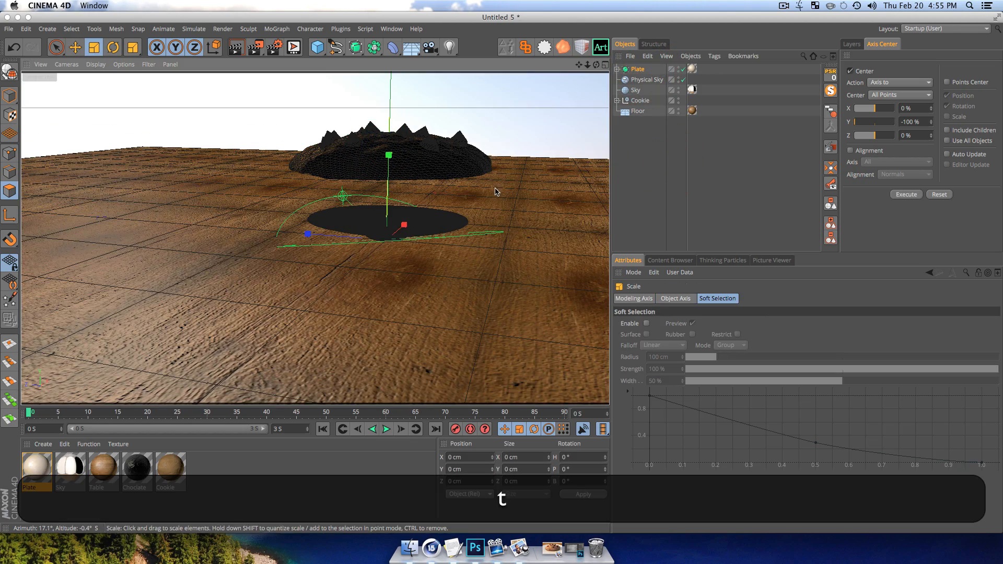
left_click_drag(497, 192, 661, 189)
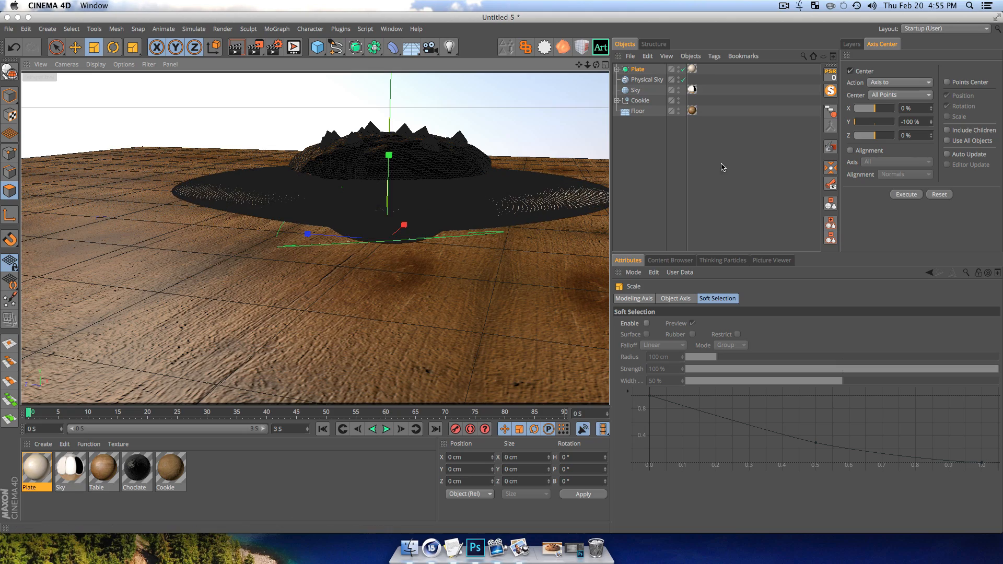
- Move the Cookie object straight down along its Y axis so it rests in the plate
key("3")
left_click_drag(463, 182, 392, 183)
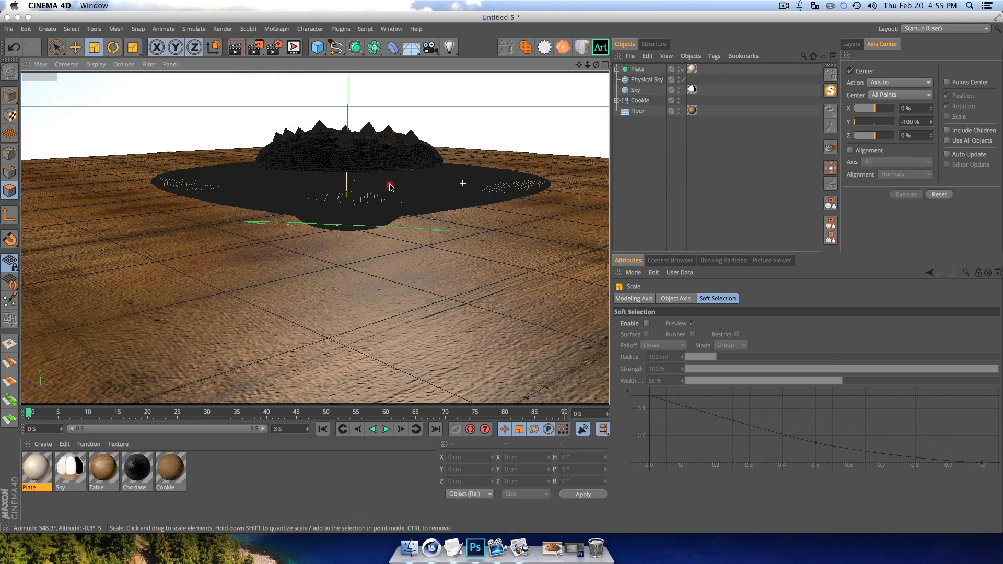
right_click_drag(350, 154, 501, 118, "alt")
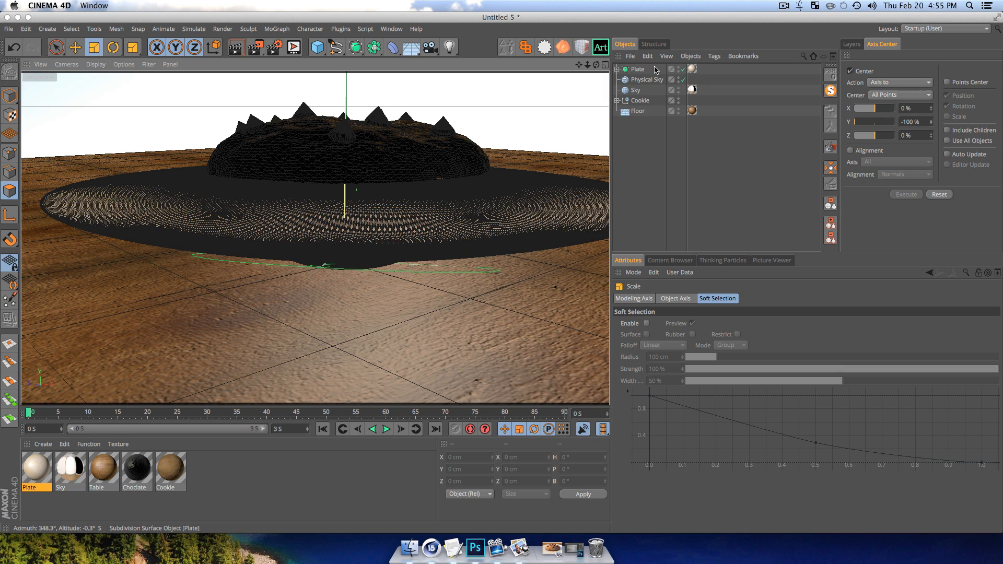
left_click(640, 100)
key("e")
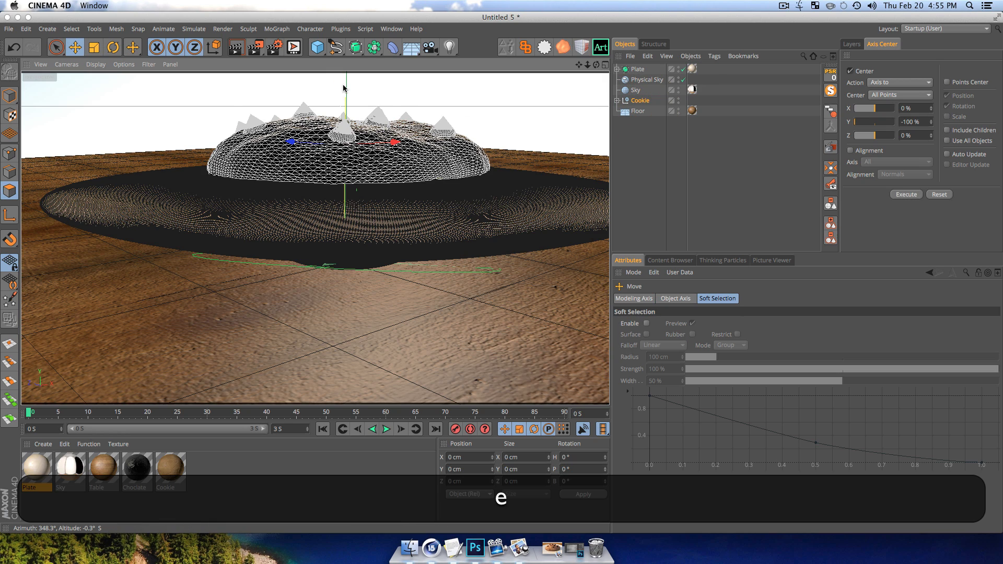
left_click_drag(342, 88, 334, 130)
- Examine how the cookie sits in the plate from a raised, close-up angle on its shaded side
scroll(265, 190, "up", 3)
key("3")
left_click_drag(265, 189, 354, 240)
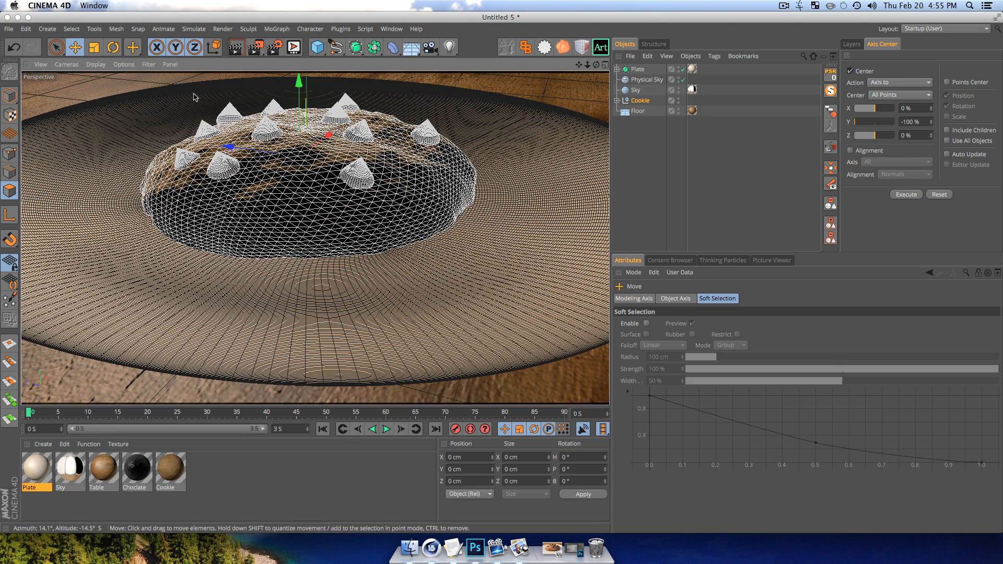
left_click(647, 164)
key("3")
left_click_drag(144, 235, 415, 233)
key("2")
key("1")
left_click_drag(335, 246, 307, 264)
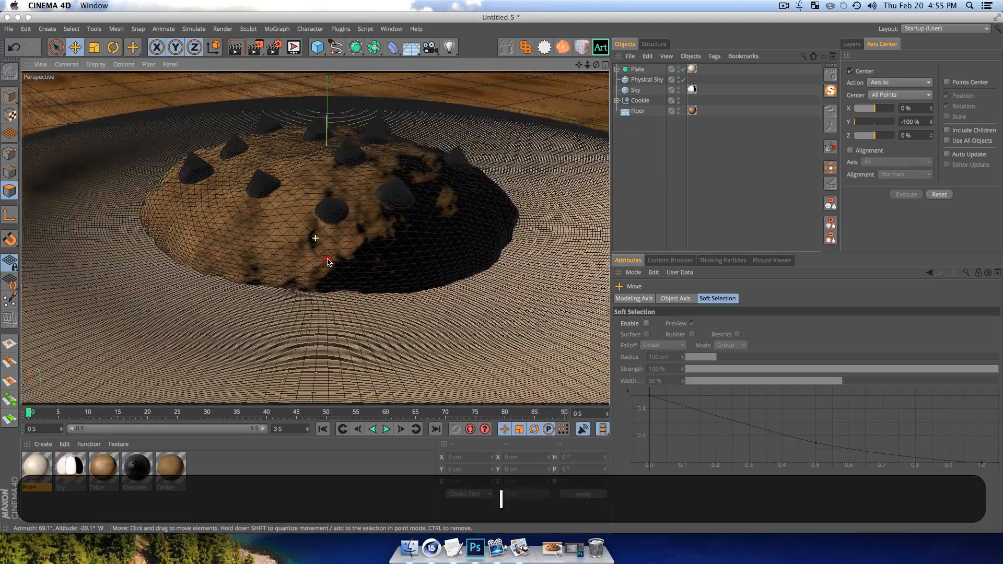
key("3")
key("1")
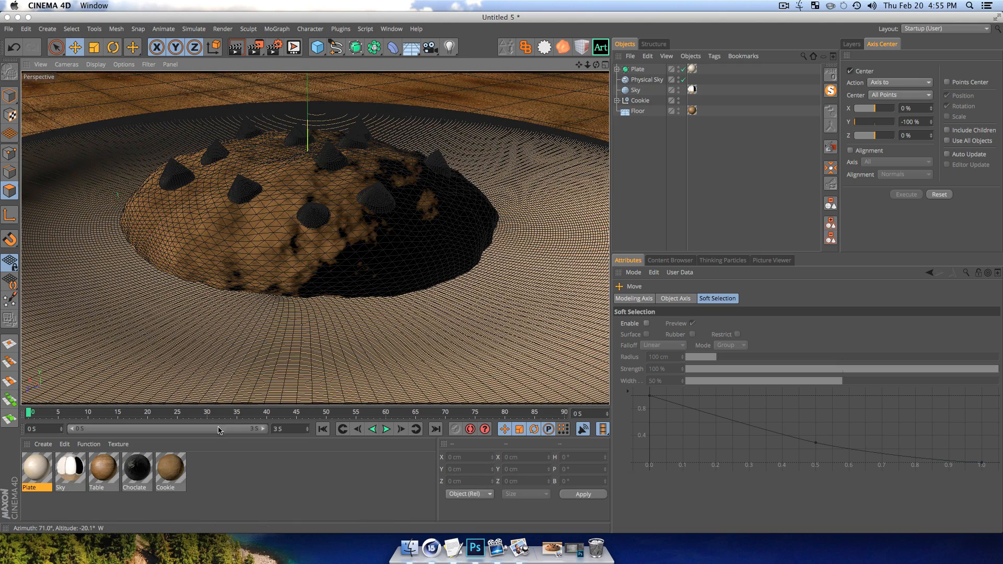
- Enable luminance on the Cookie material and load a Subsurface Scattering shader as its luminance texture
double_click(171, 468)
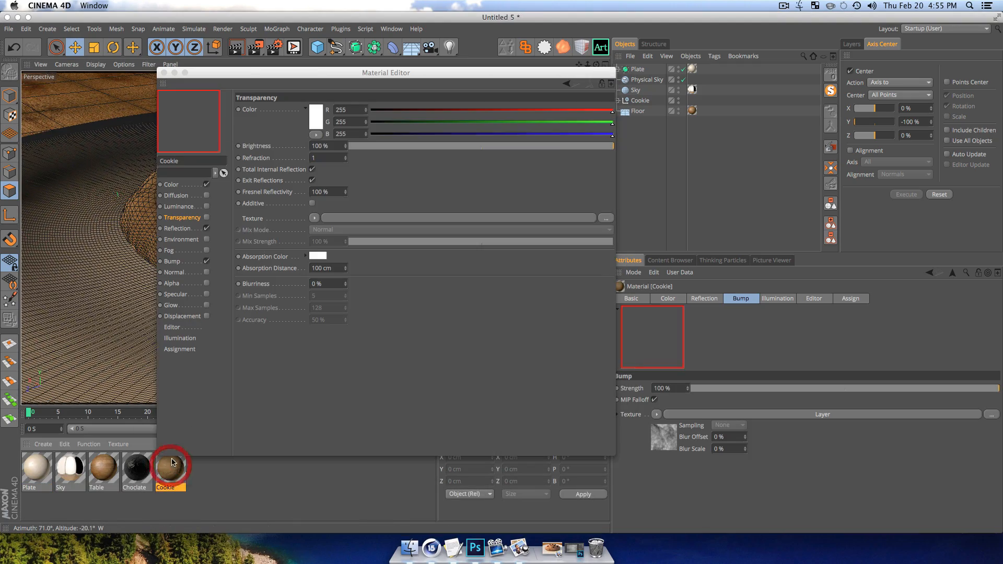
left_click(179, 206)
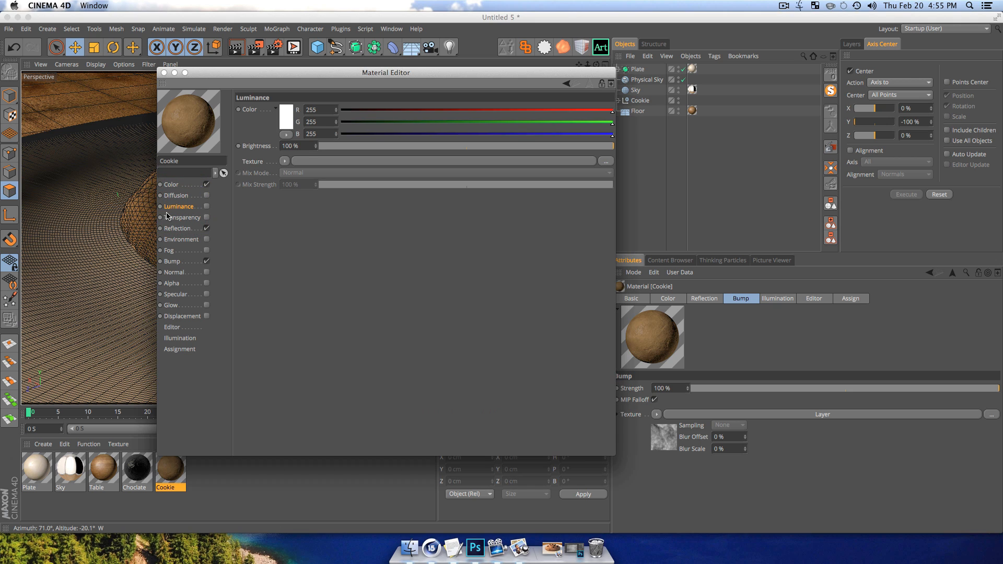
left_click(206, 206)
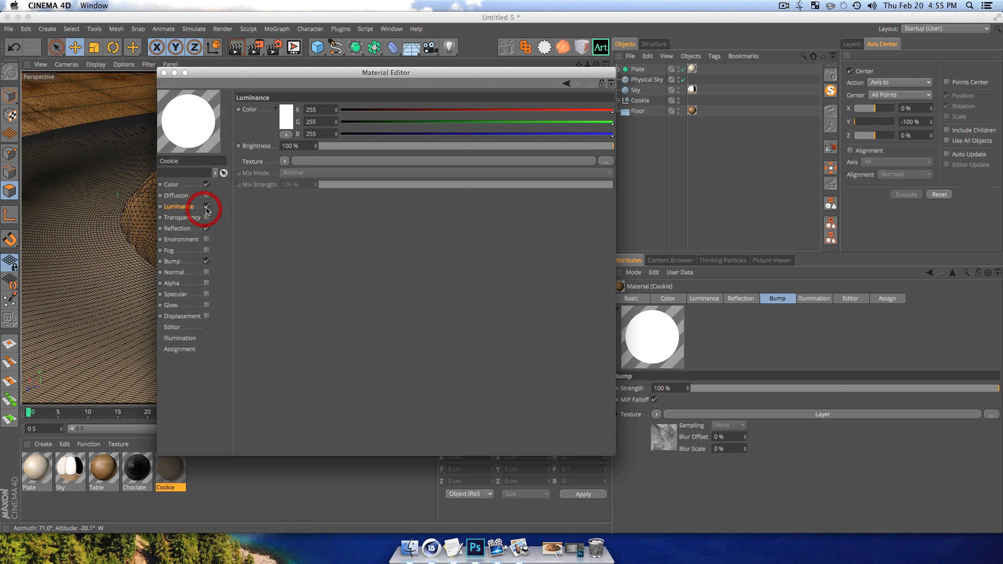
left_click(285, 161)
mouse_move(303, 434)
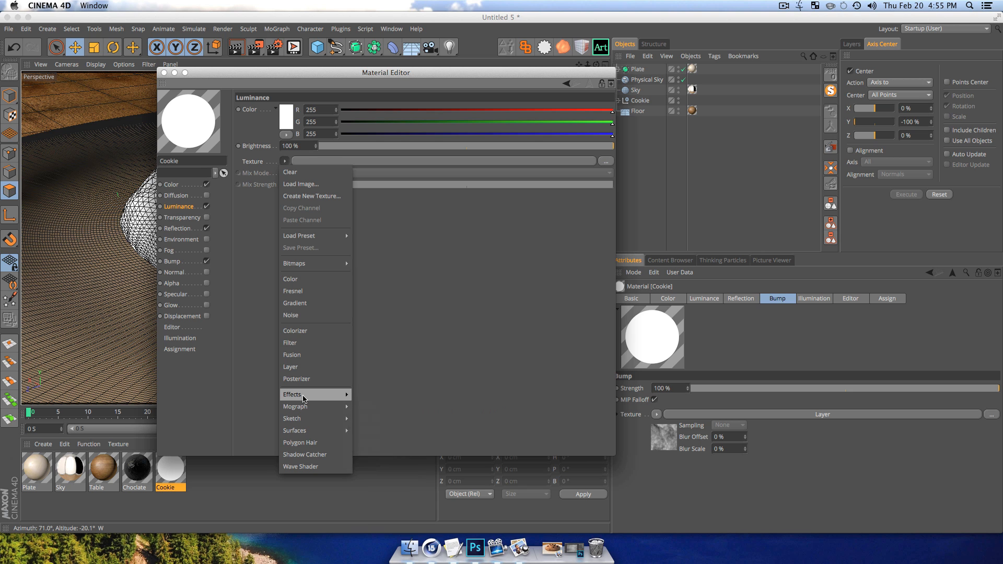
mouse_move(303, 398)
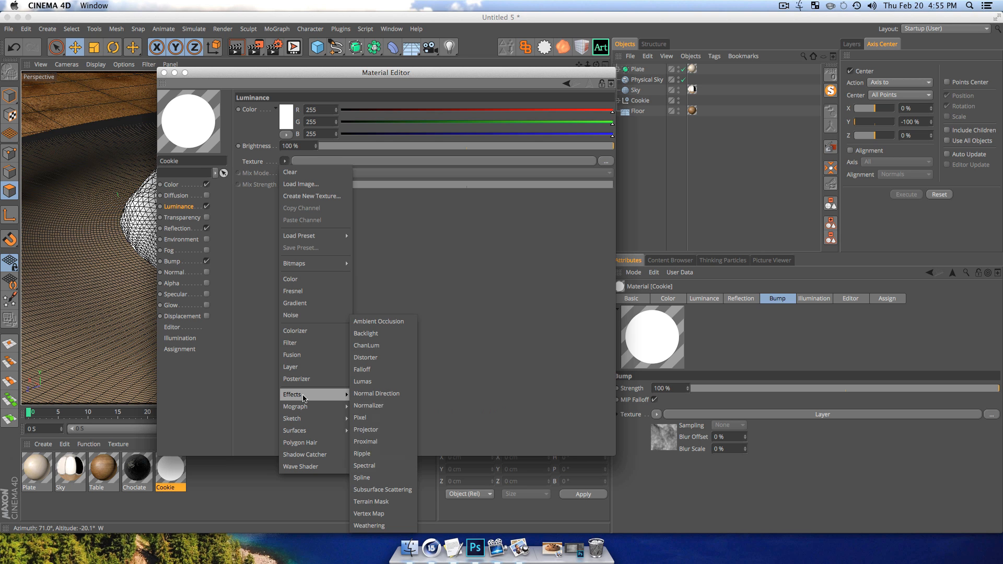
left_click(375, 490)
- Set the subsurface scattering shader to the Skin (Dark) preset with a 2 cm path length and close the material
left_click(286, 180)
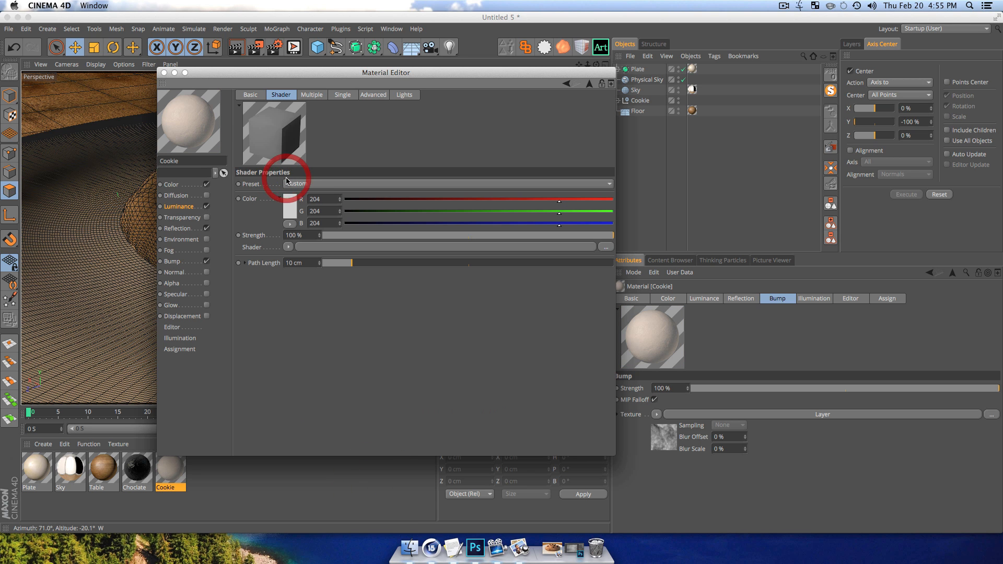
left_click(301, 184)
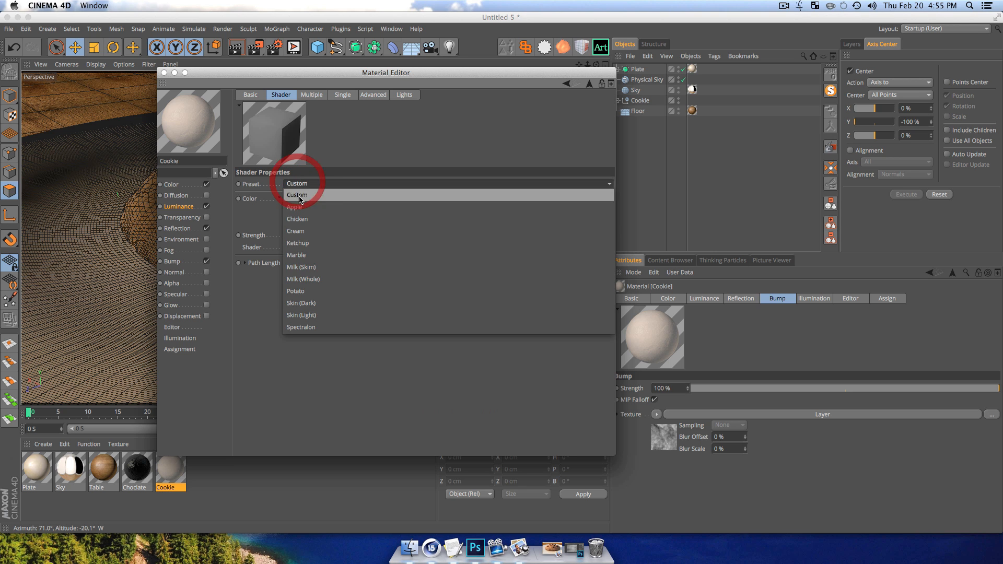
left_click(302, 303)
left_click_drag(335, 265, 328, 267)
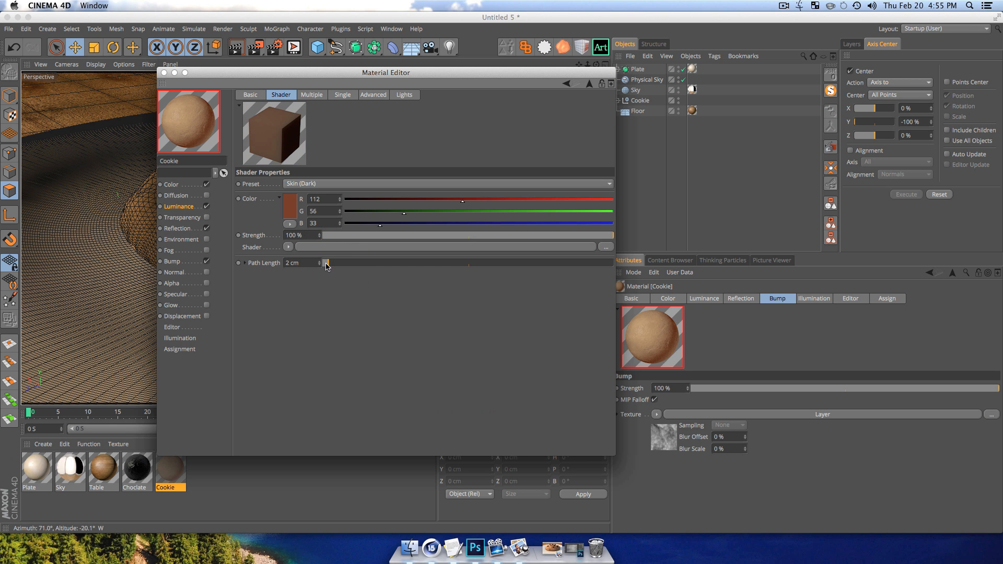
left_click(314, 316)
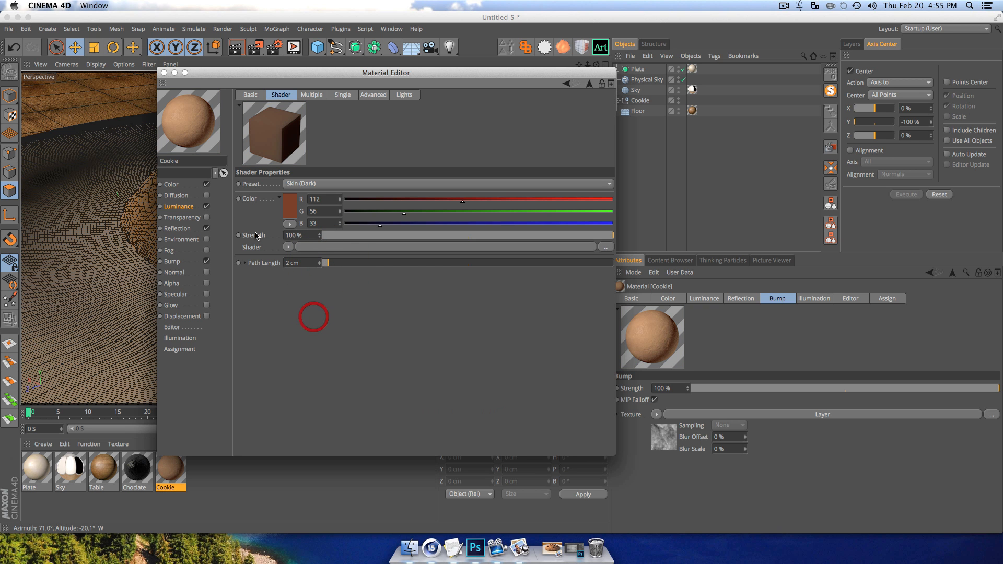
left_click(163, 72)
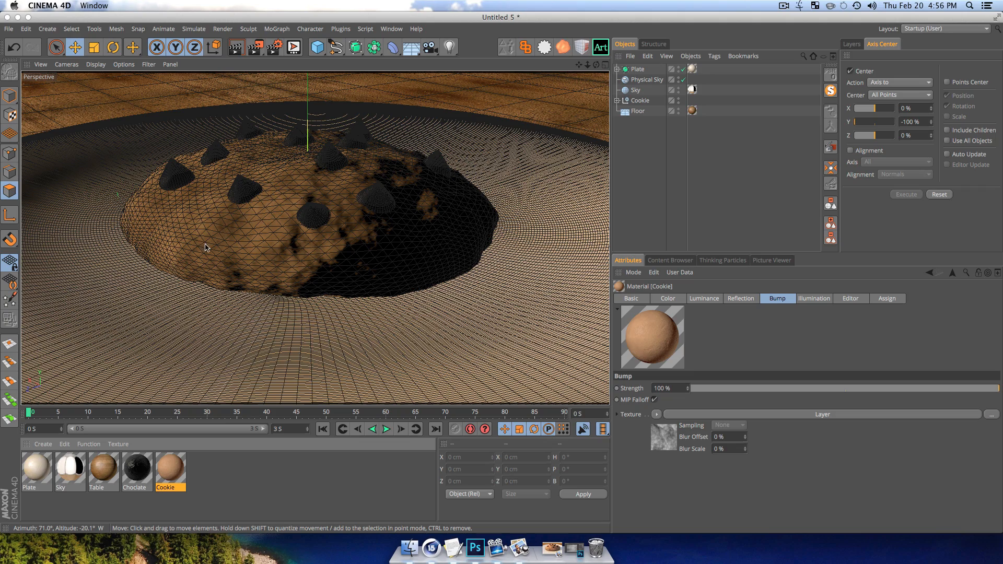
- Test-render a close-up of the cookie and compare it with the reference image S31 – Fresh Cookie.tif in Preview
left_click_drag(354, 201, 313, 204, "alt")
key("2")
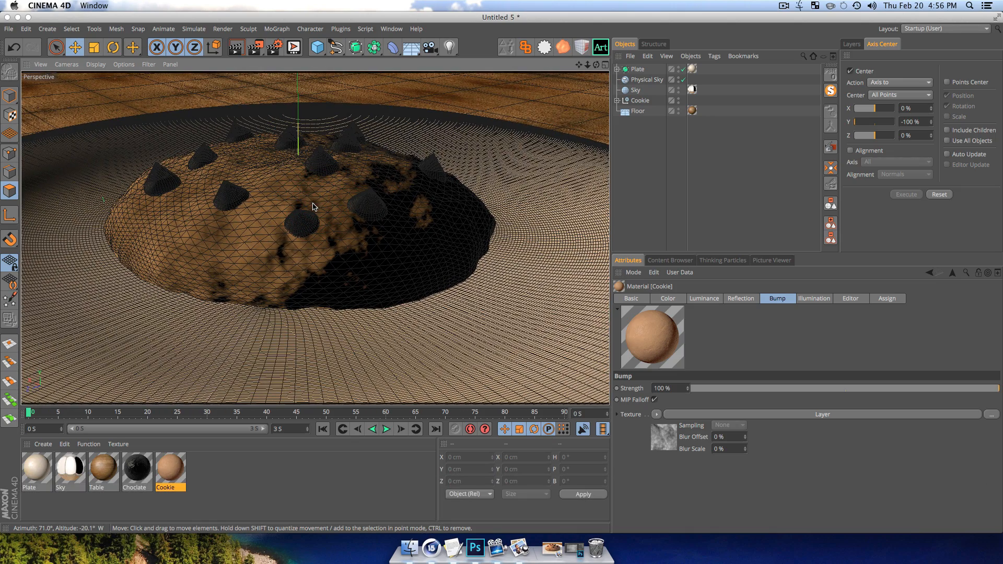
key("super+r")
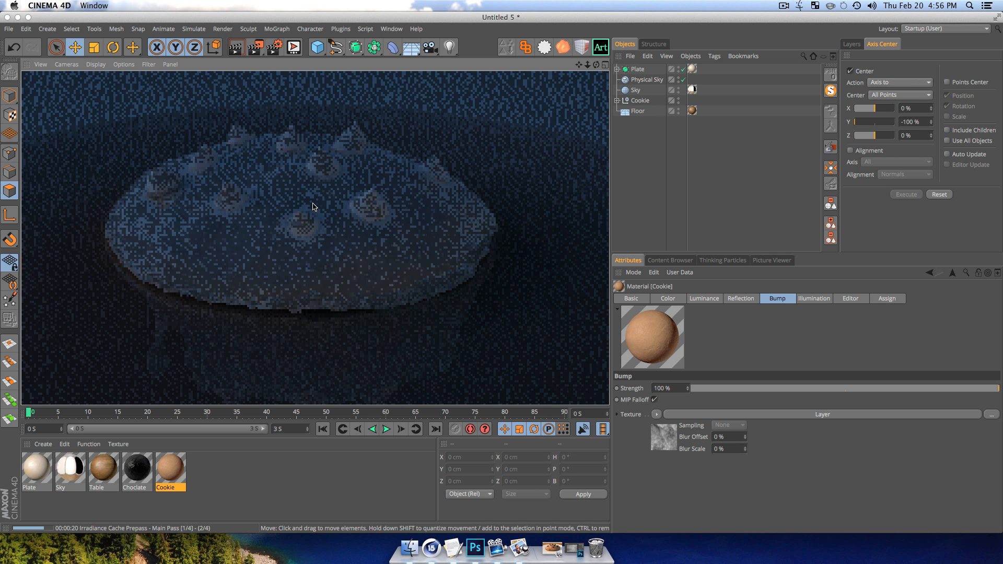
left_click(558, 547)
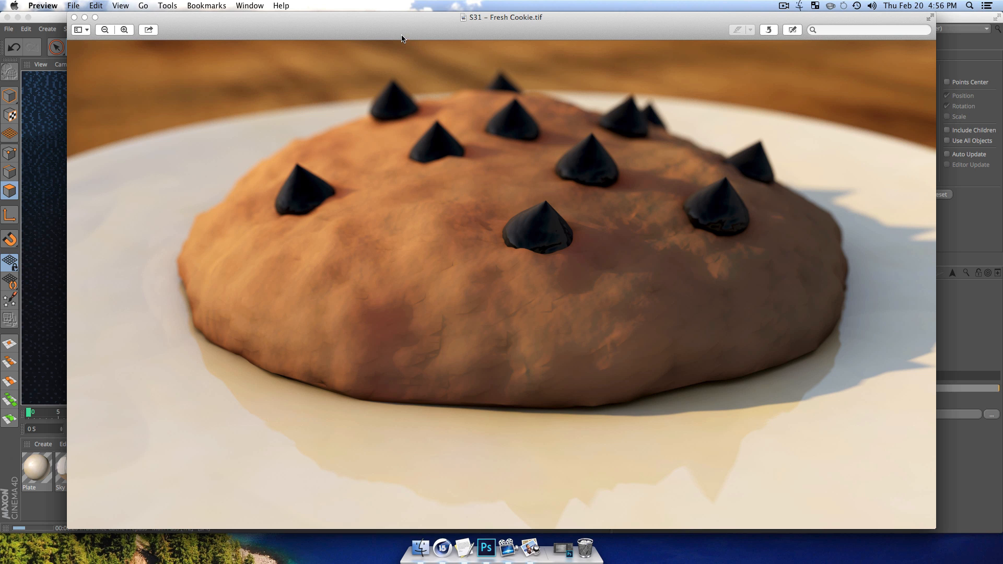
left_click(84, 18)
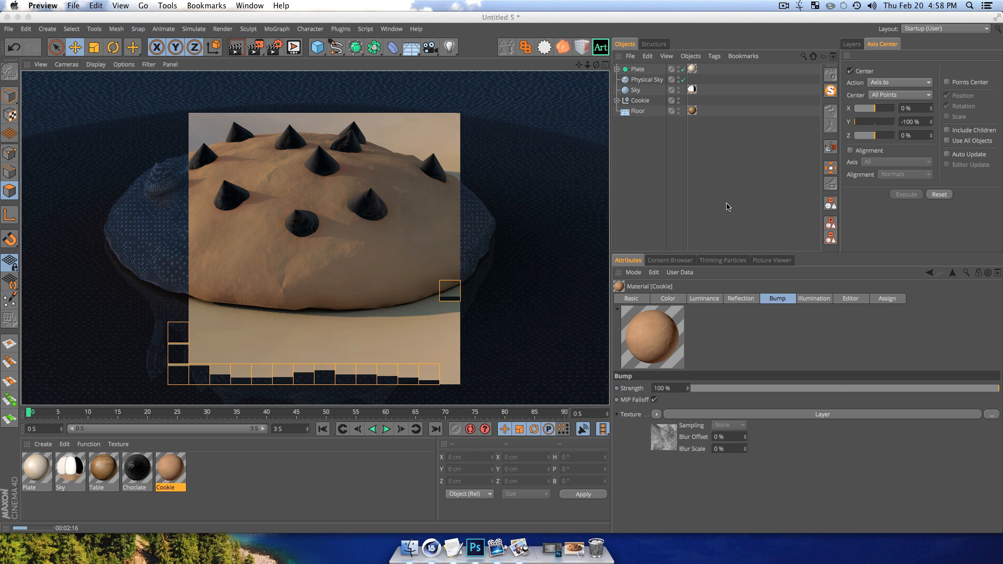
left_click(645, 139)
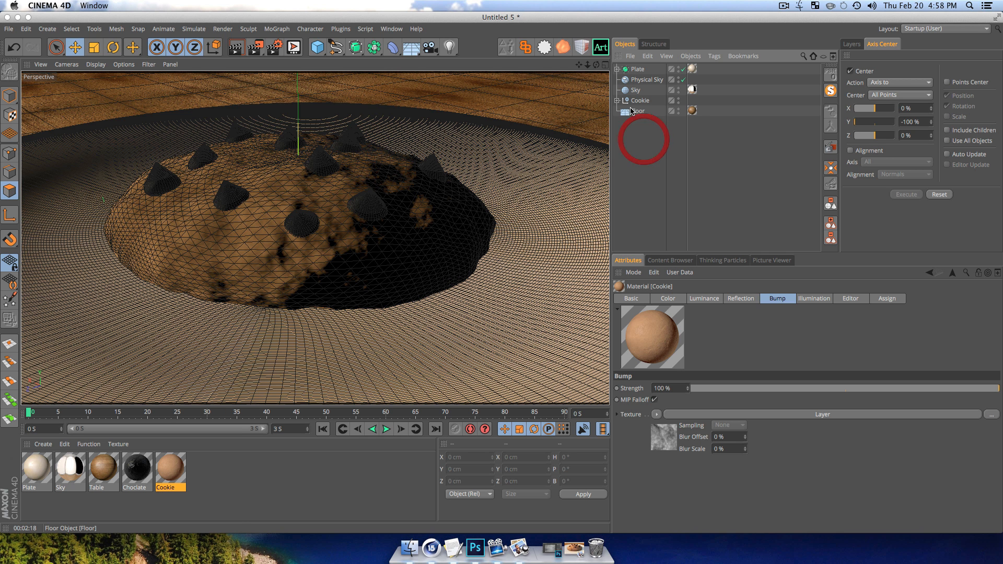
- Raise the height of the Displacer inside the Cookie group to 12.936 cm
left_click(618, 100)
left_click(623, 122)
left_click(652, 132)
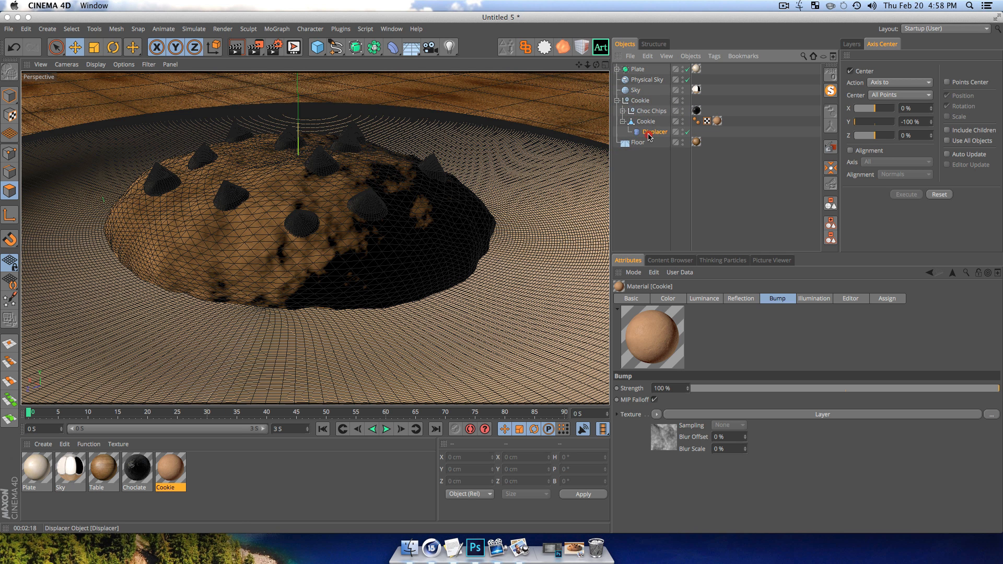
left_click_drag(683, 349, 683, 334)
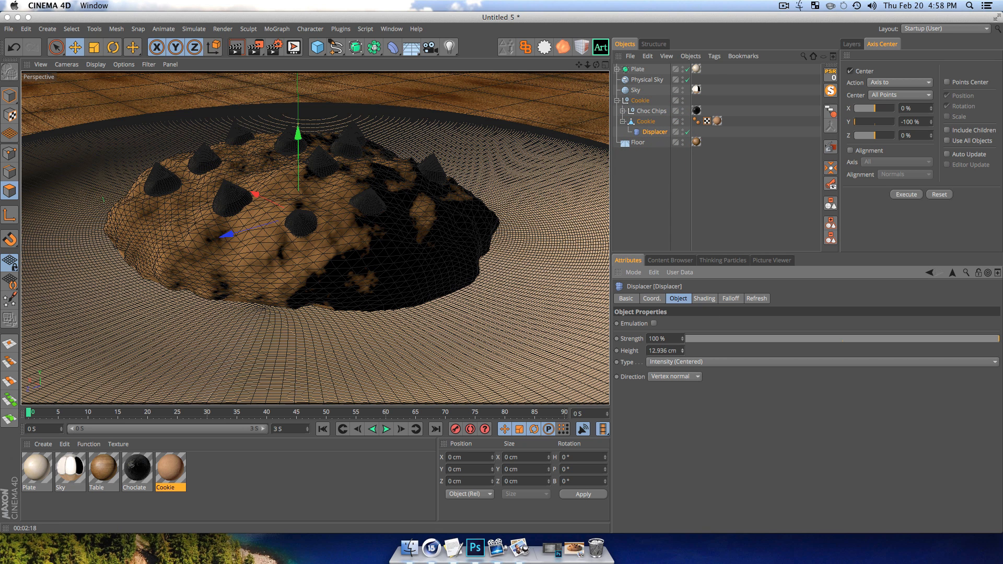
left_click(640, 192)
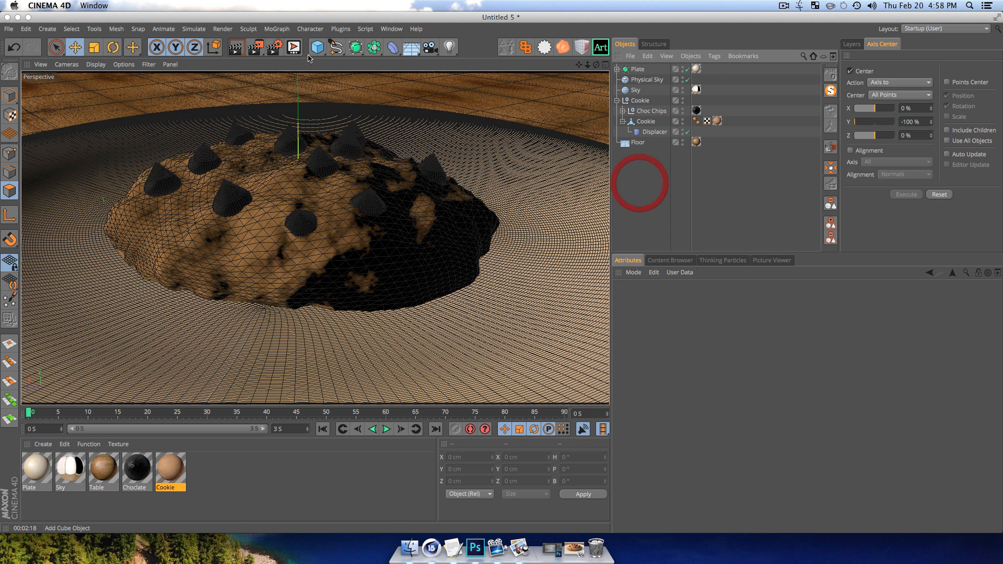
- Switch the renderer to Physical and enable Depth Of Field in the render settings
left_click(277, 48)
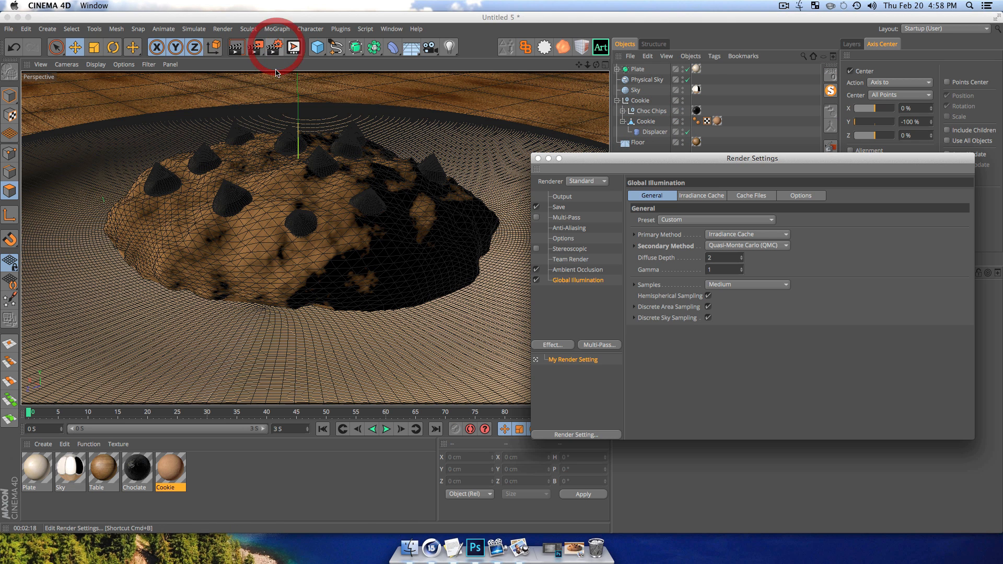
left_click(596, 181)
left_click(586, 206)
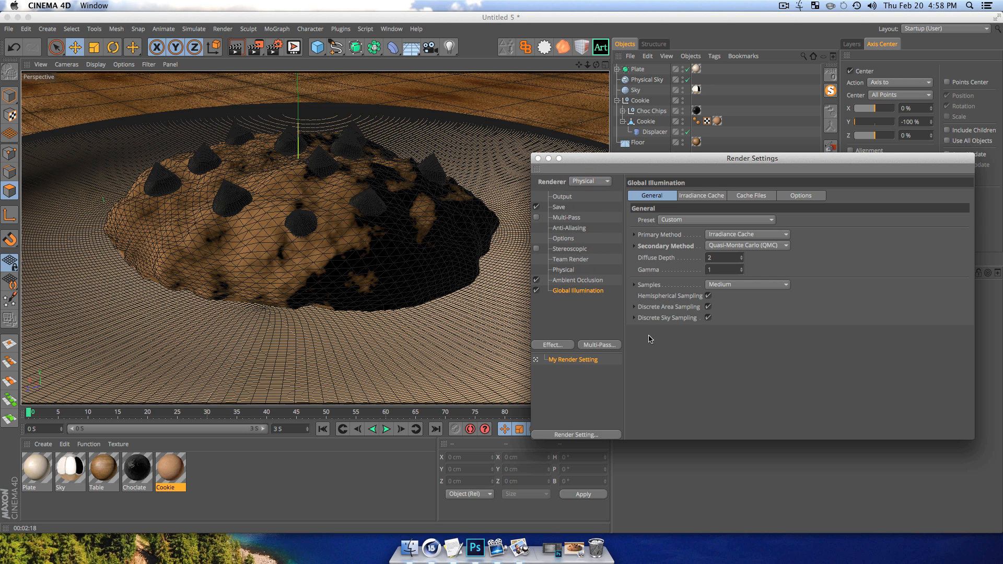
left_click(564, 270)
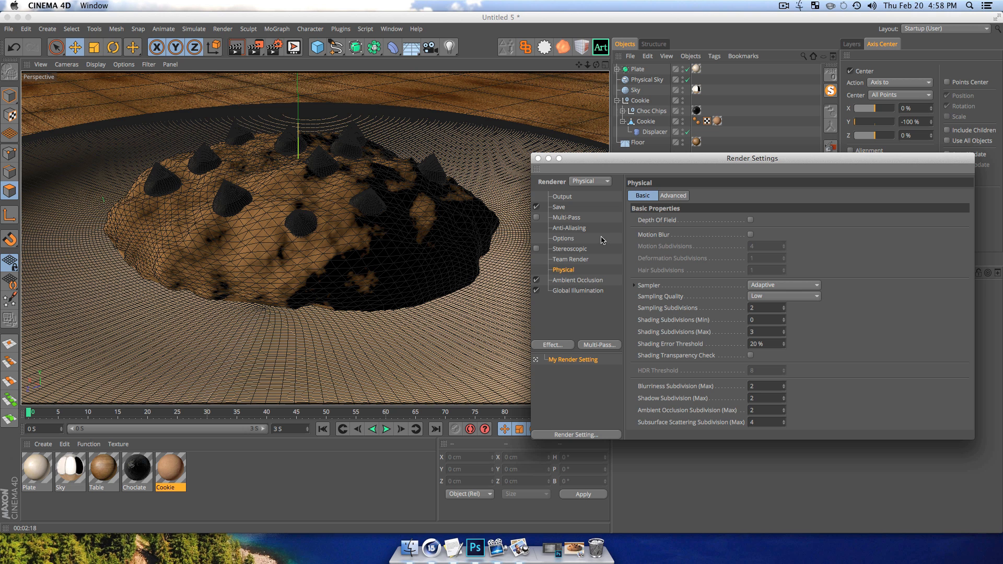
left_click(751, 220)
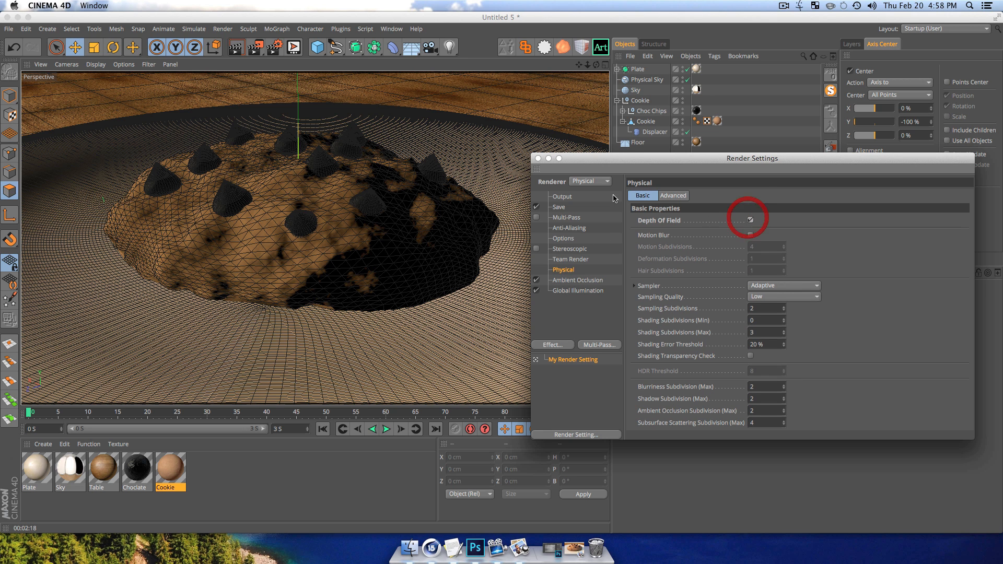
left_click(538, 158)
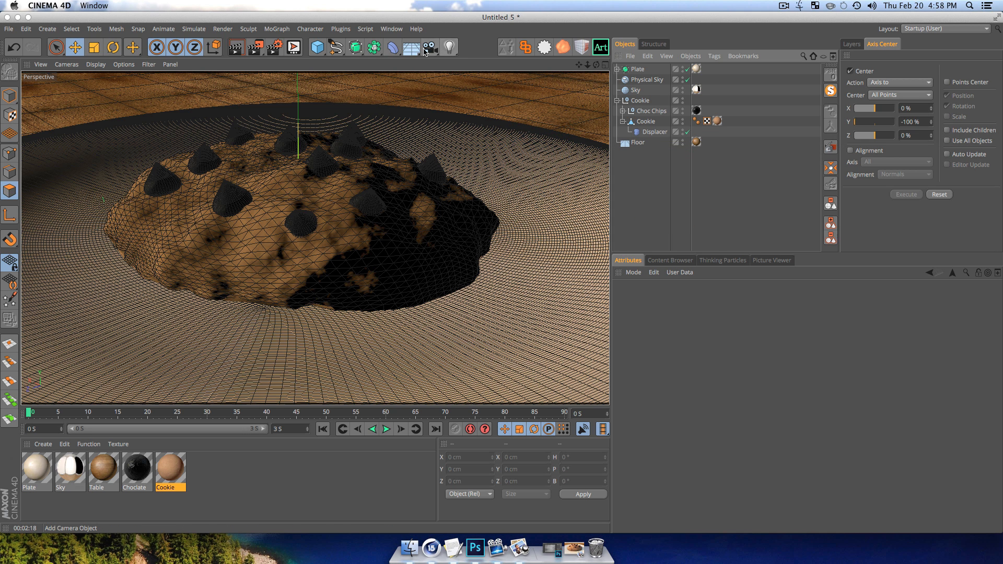
- Add a camera that captures the current close-up framing of the cookie
left_click(430, 47)
left_click(660, 202)
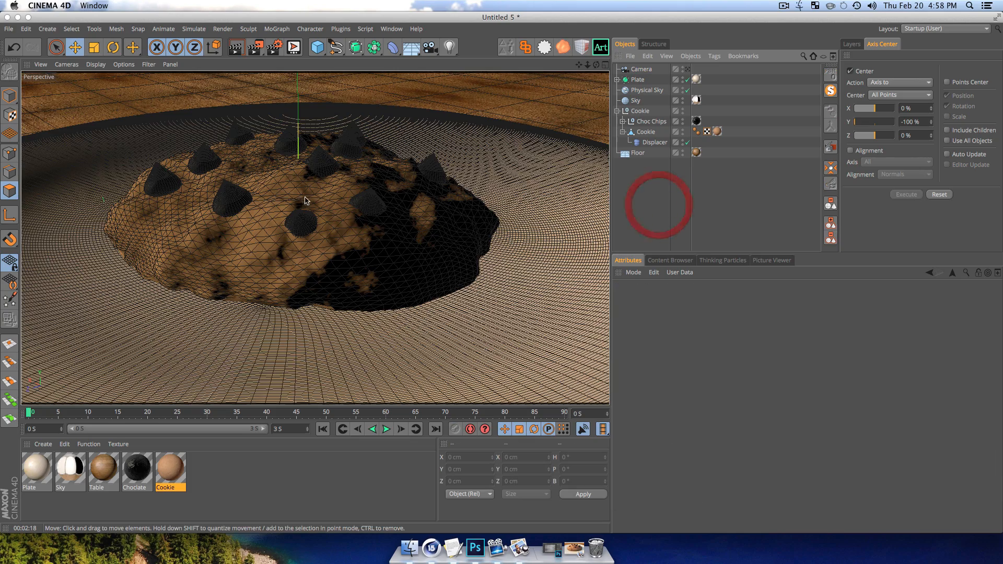
key("3")
left_click_drag(450, 189, 343, 203)
key("1")
key("3")
- Add a Null object and turn on a custom red display color for it
left_click_drag(314, 50, 353, 70)
left_click_drag(372, 201, 366, 120)
left_click(625, 298)
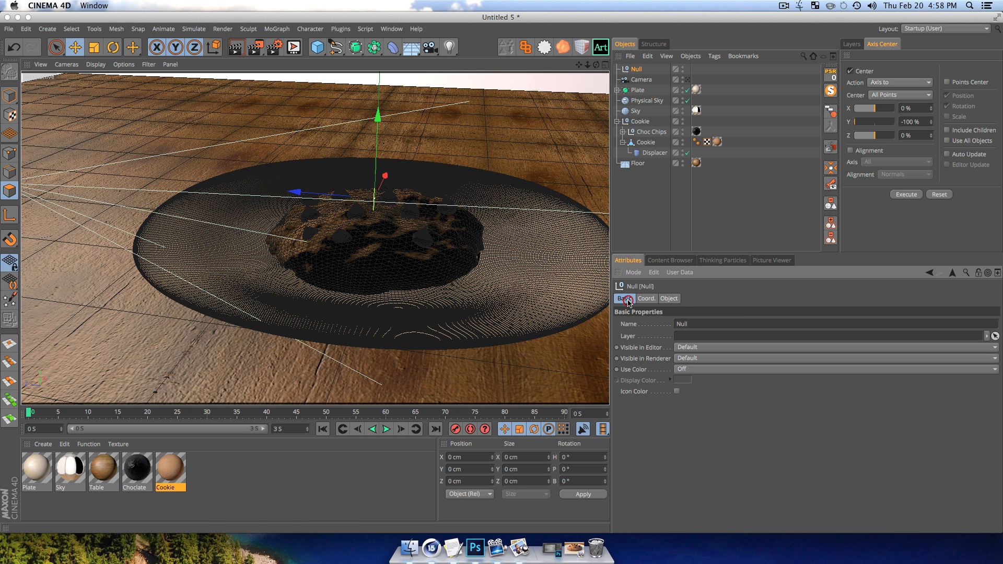
left_click(695, 368)
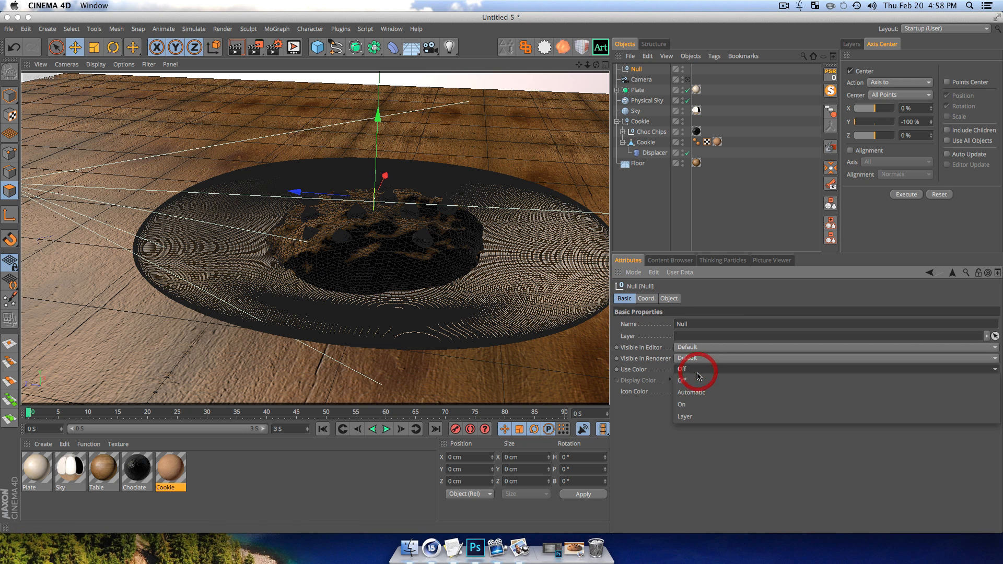
left_click(680, 405)
left_click(679, 381)
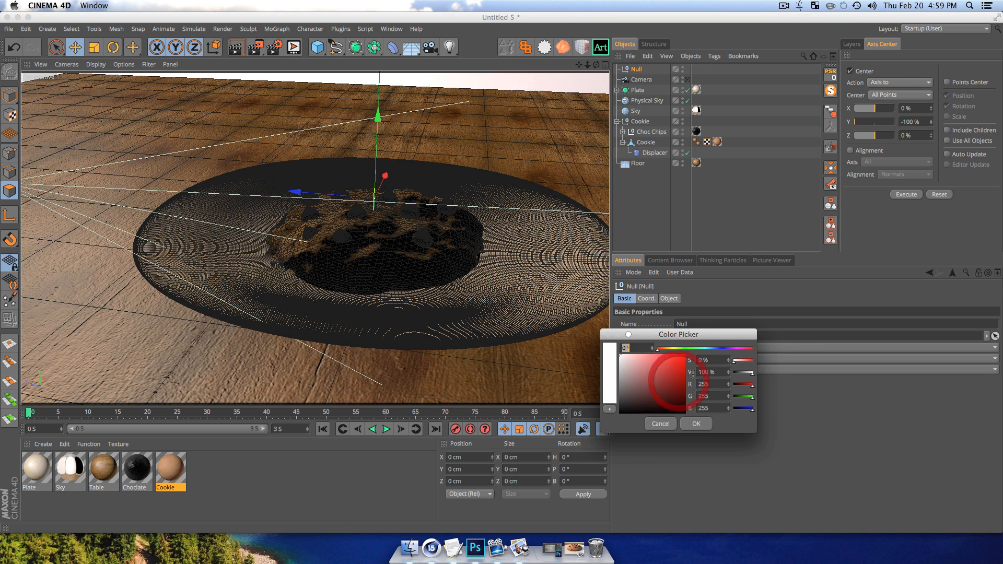
left_click_drag(671, 370, 671, 342)
left_click(696, 424)
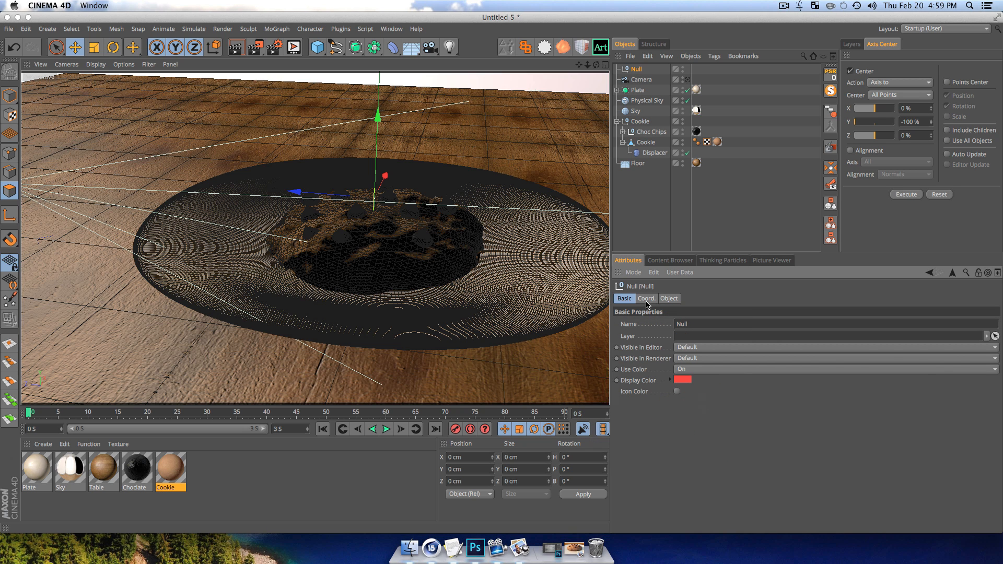
- Set the Null's display shape to Hexagon
left_click(647, 299)
left_click(669, 298)
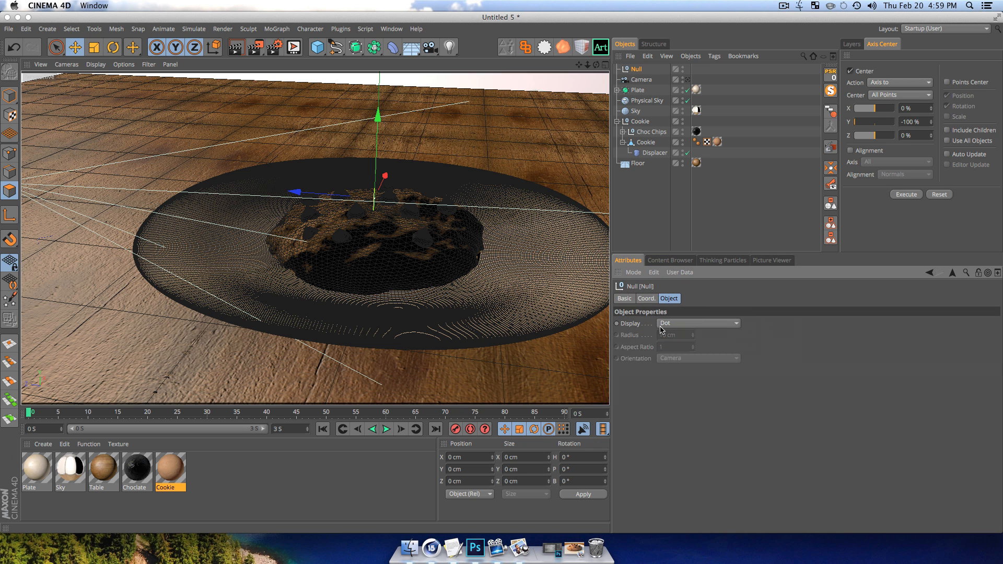
left_click(664, 324)
left_click(673, 430)
- Move the Null along its axes onto the chocolate chip on the camera-facing side of the cookie
scroll(355, 201, "up", 5)
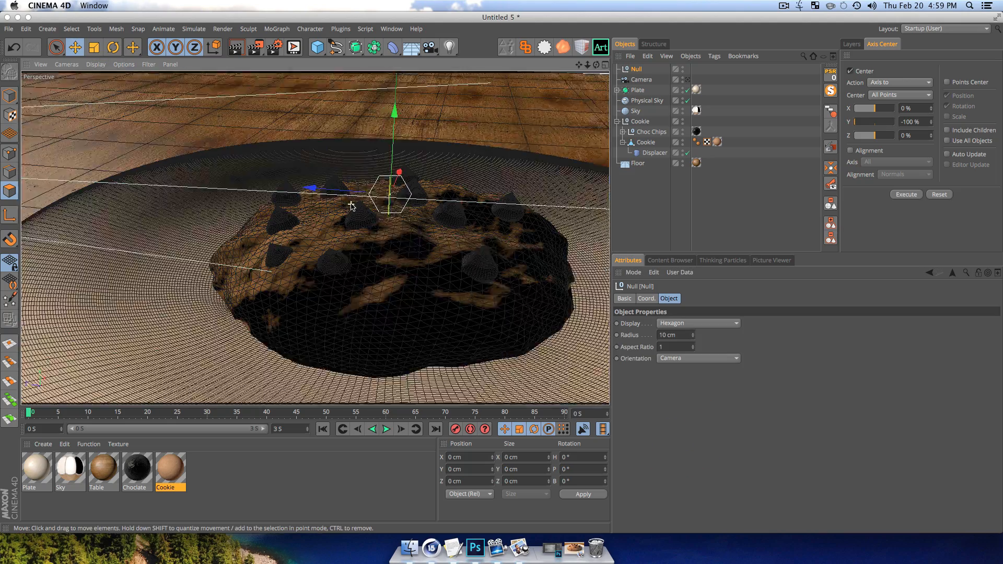
left_click_drag(366, 185, 230, 174)
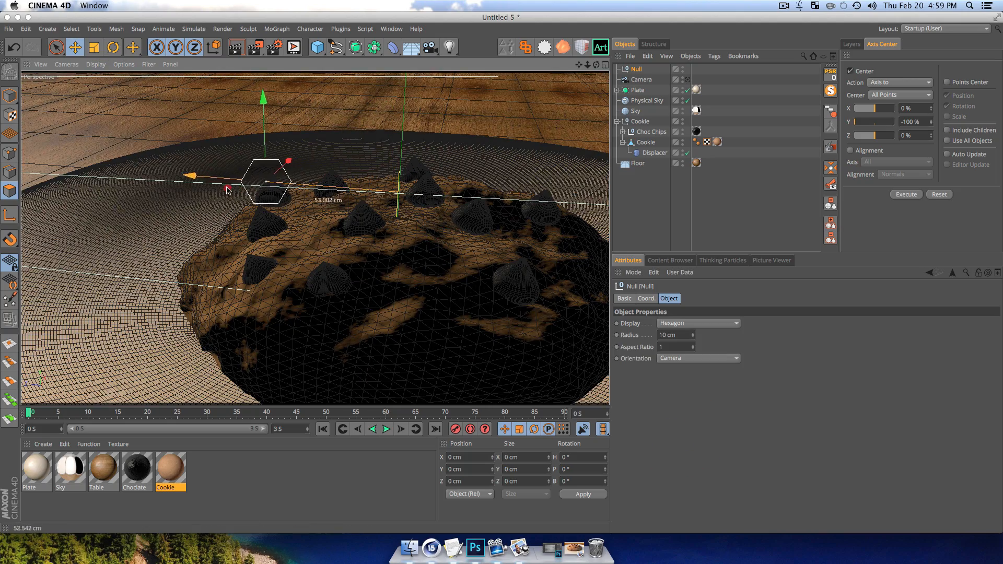
left_click_drag(260, 103, 262, 131)
key("3")
left_click_drag(250, 167, 381, 253)
key("1")
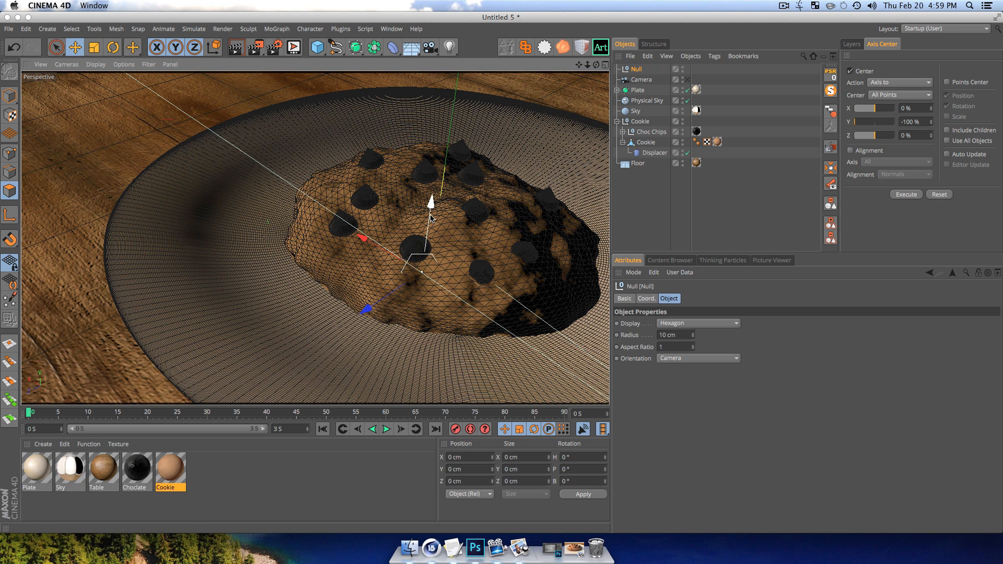
left_click_drag(431, 203, 429, 186)
left_click_drag(389, 234, 380, 229)
- Deselect the Null and look through the new Camera object
left_click(659, 192)
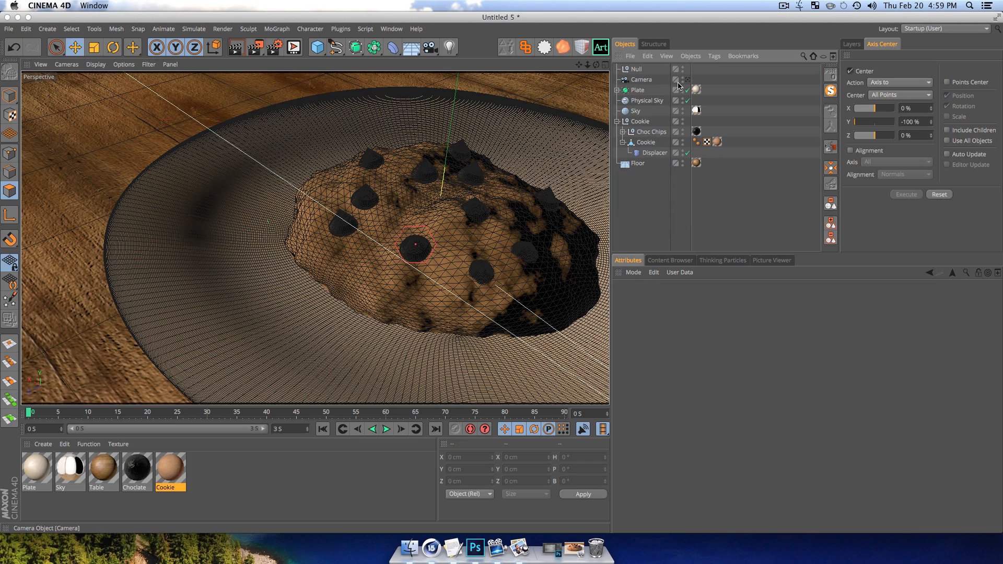
left_click(687, 80)
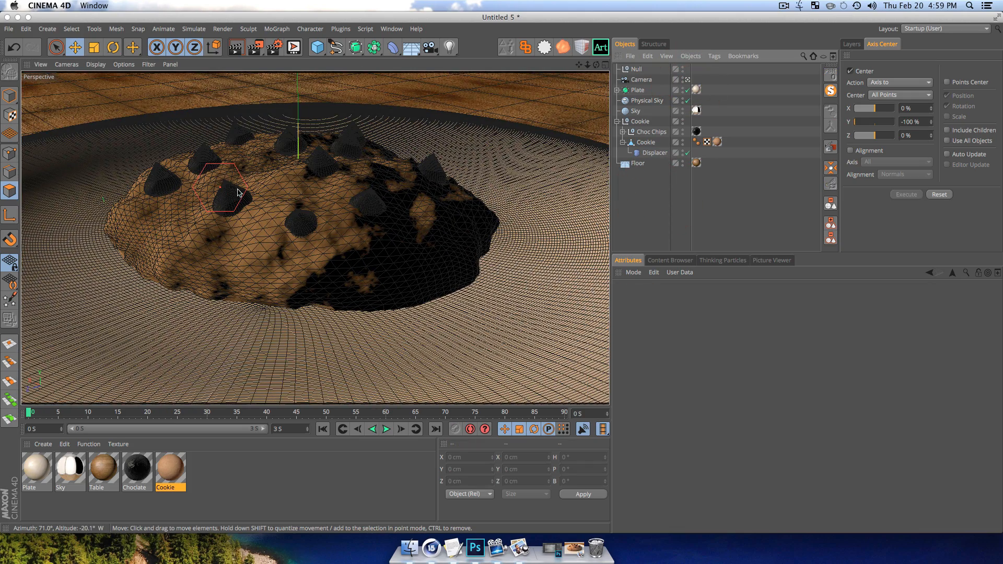
left_click(650, 208)
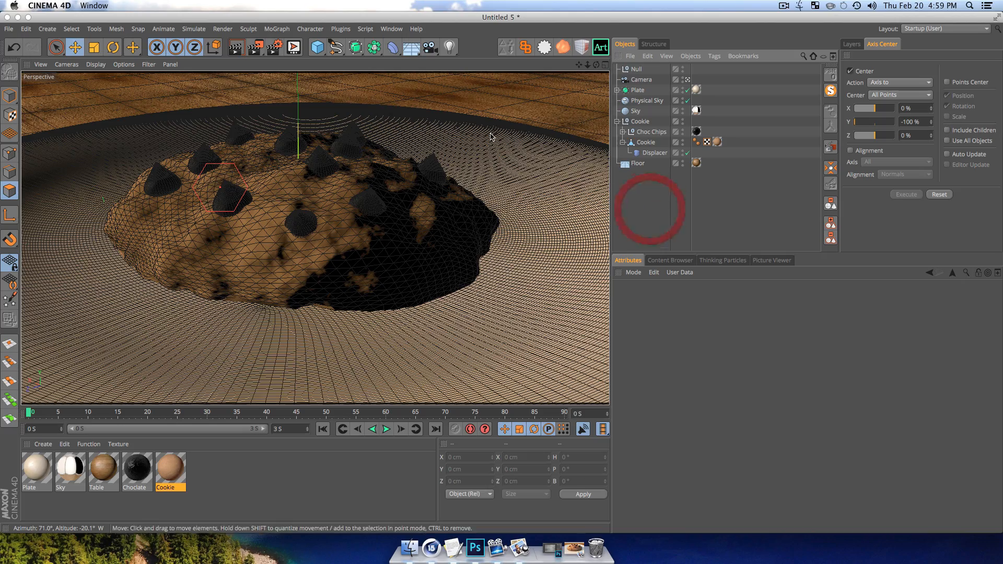
- Leave the camera view and move the Null sideways until it is centred over the tip of the chocolate chip
left_click(688, 80)
scroll(347, 246, "up", 5)
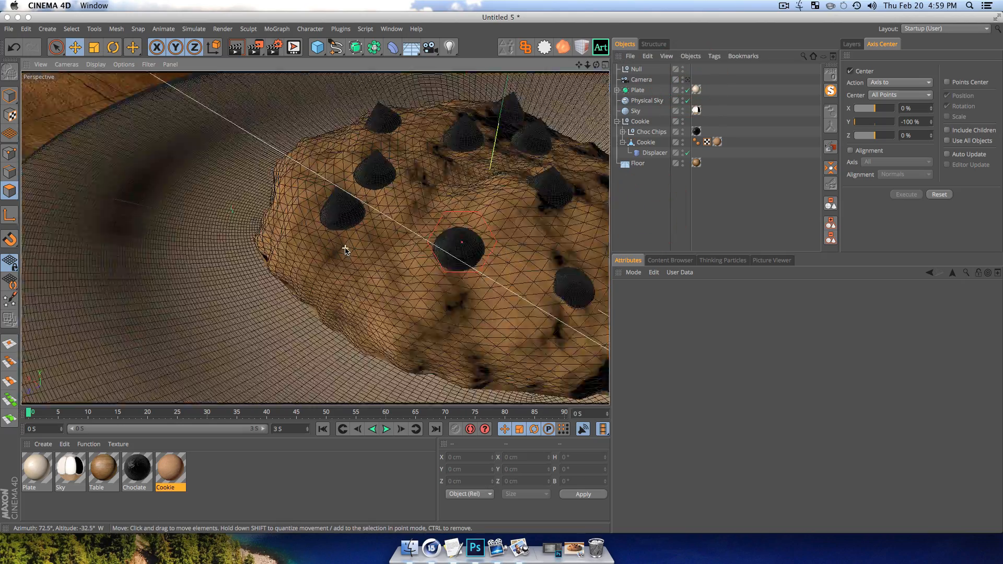
key("3")
left_click_drag(536, 252, 537, 253)
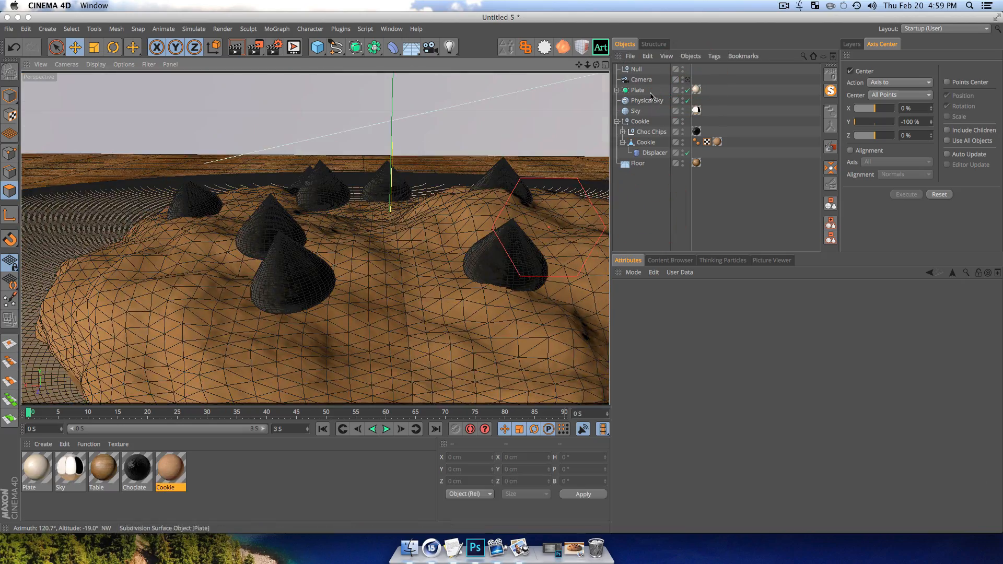
left_click(635, 68)
key("e")
left_click_drag(465, 227, 426, 226)
- Look through the Camera object again and clear the object selection
left_click(655, 153)
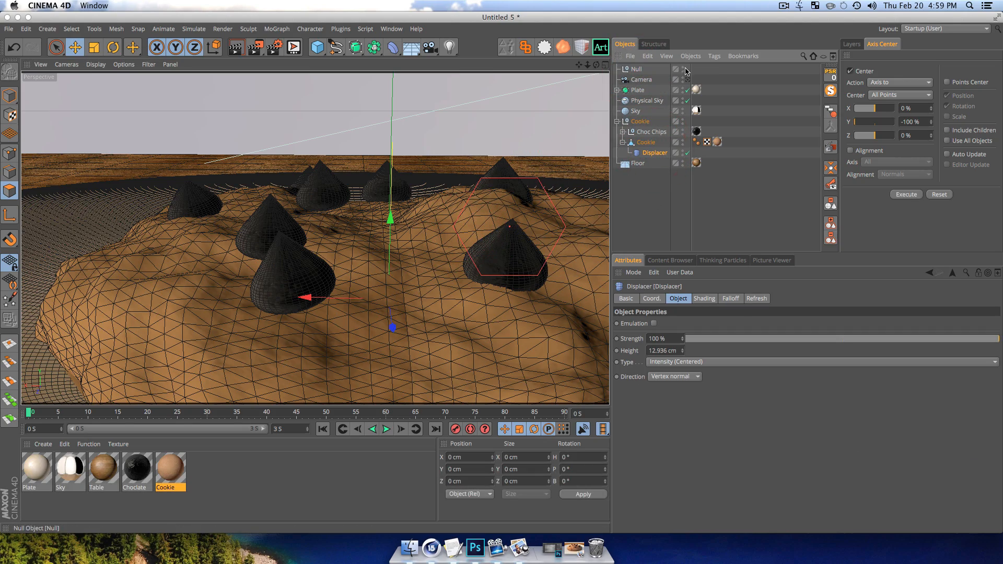
left_click(687, 79)
left_click(619, 214)
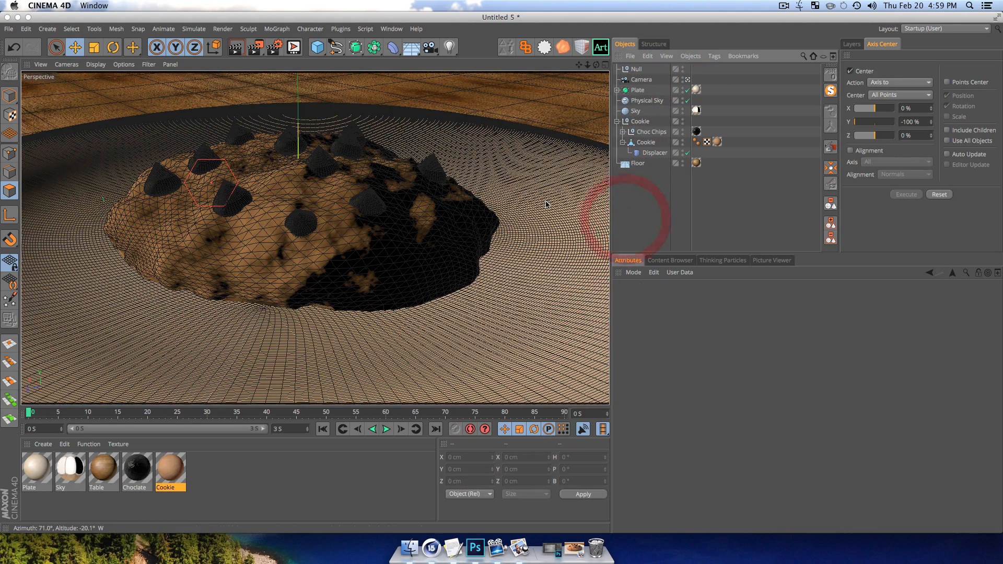
left_click(783, 5)
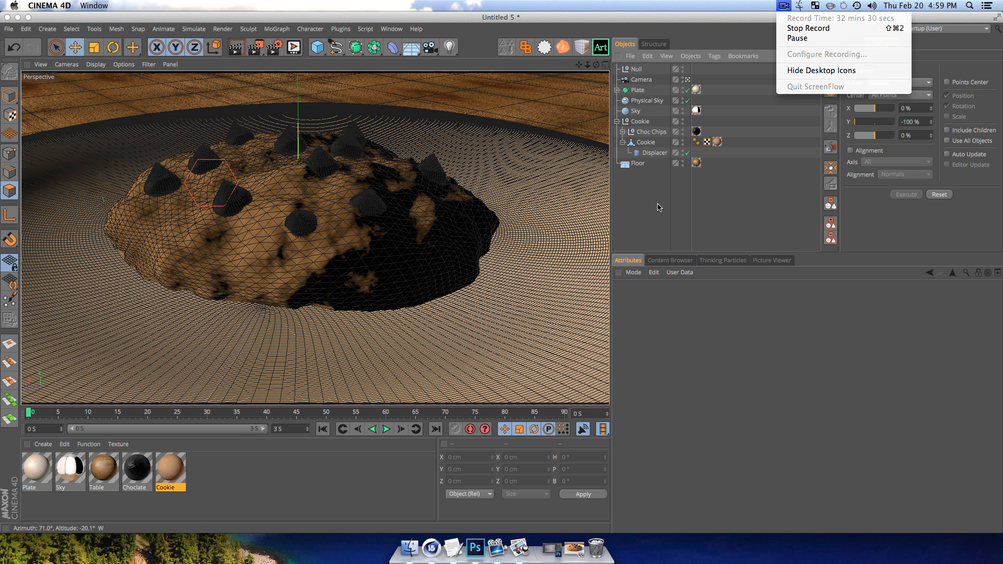
left_click(797, 38)
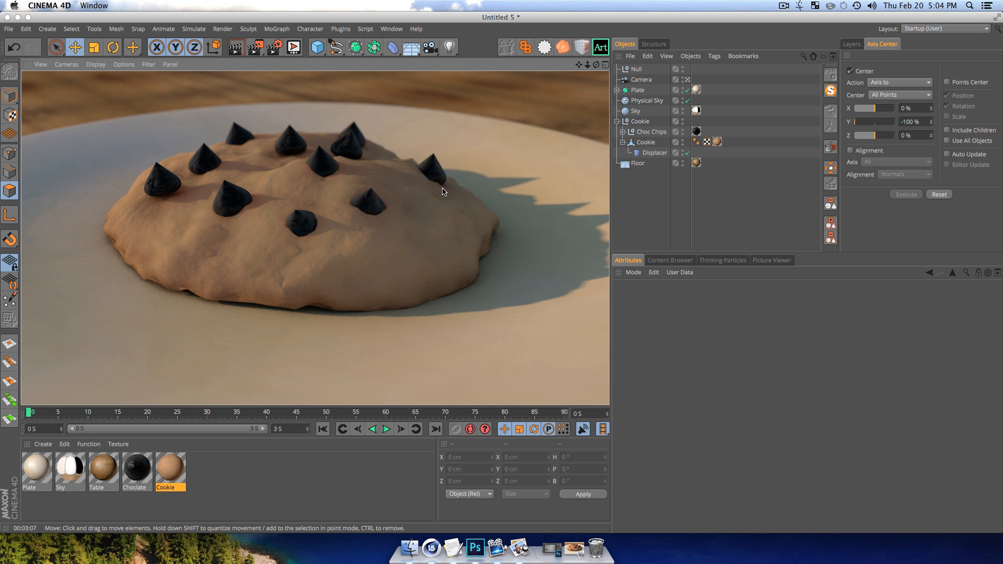
- Review the F-Stop presets in the Camera's Physical settings without changing the value
left_click(649, 191)
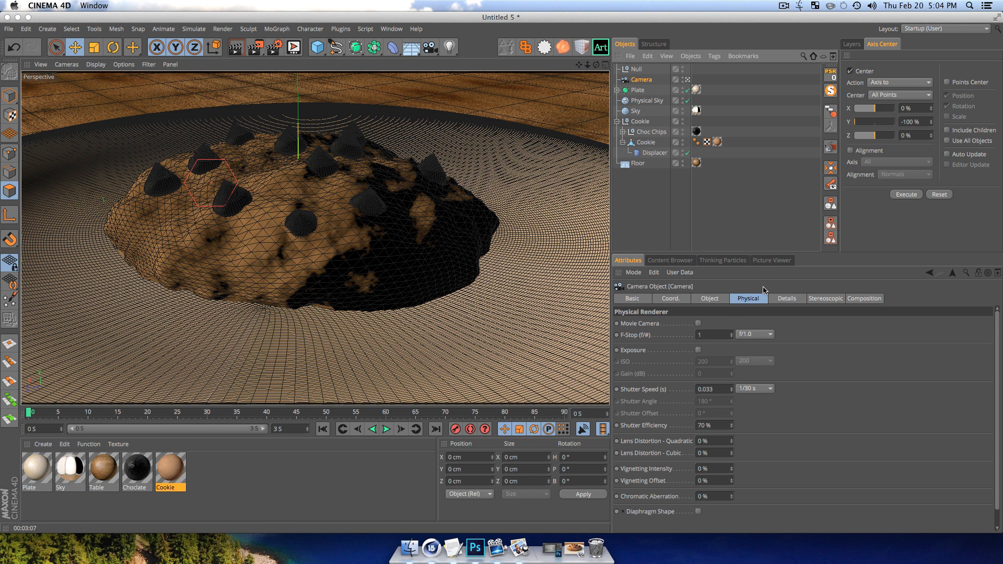
left_click(748, 337)
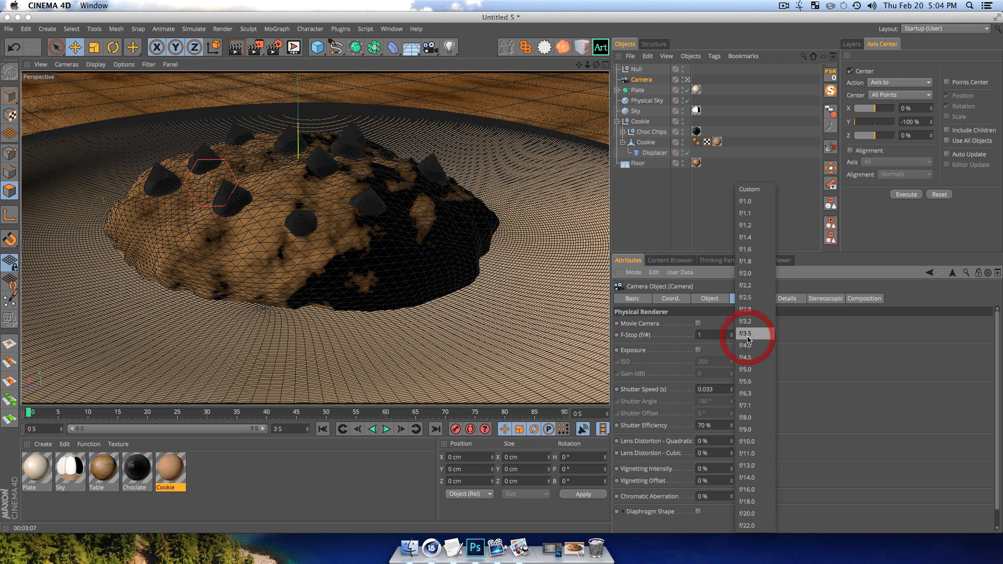
left_click(841, 336)
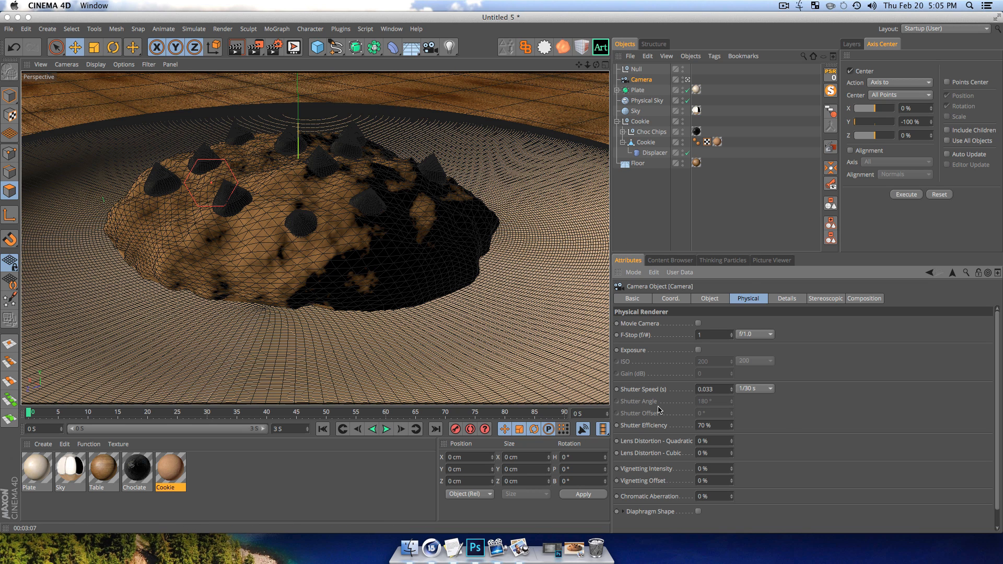
- Check the Camera's Focus Object setting and the Null assigned to it
left_click(713, 300)
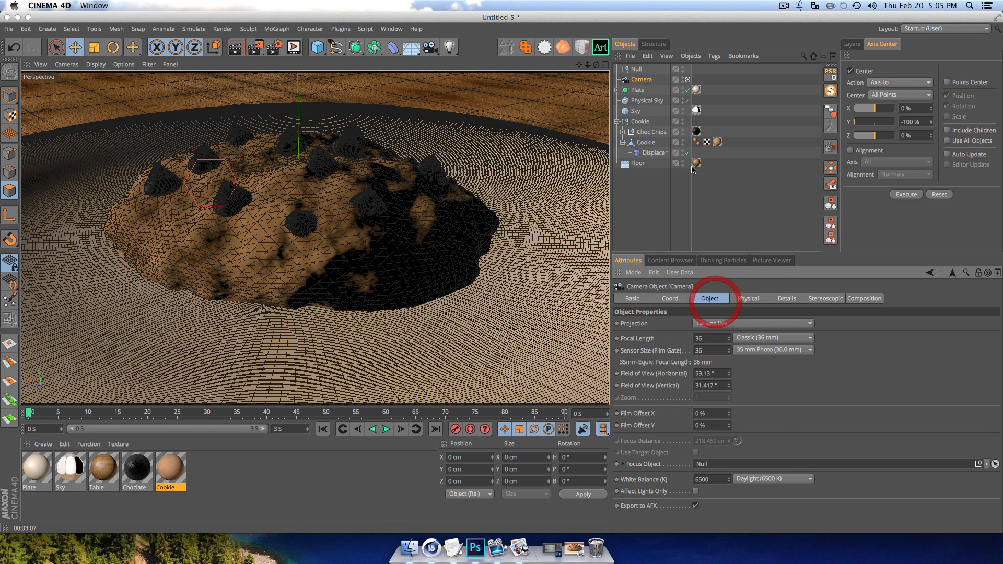
left_click(637, 69)
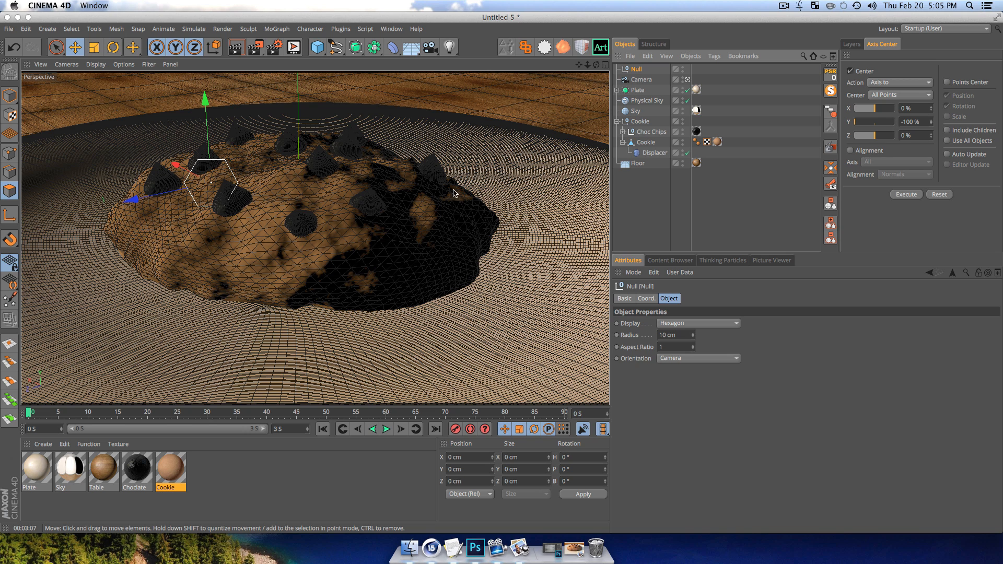
left_click(646, 82)
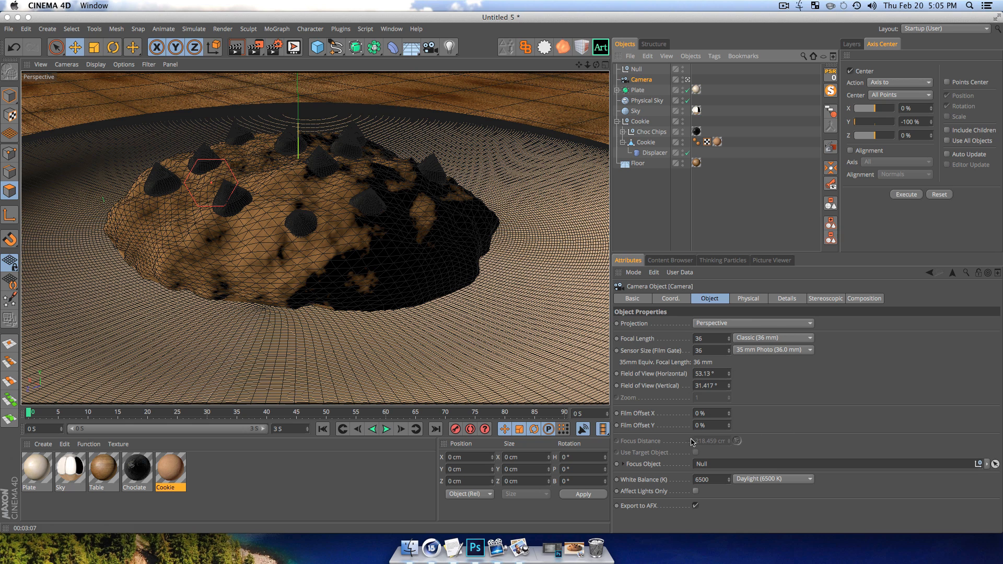
left_click(631, 202)
- Try shifting the Null along the X axis in the top view, undo the move, and return to the perspective view
key("F2")
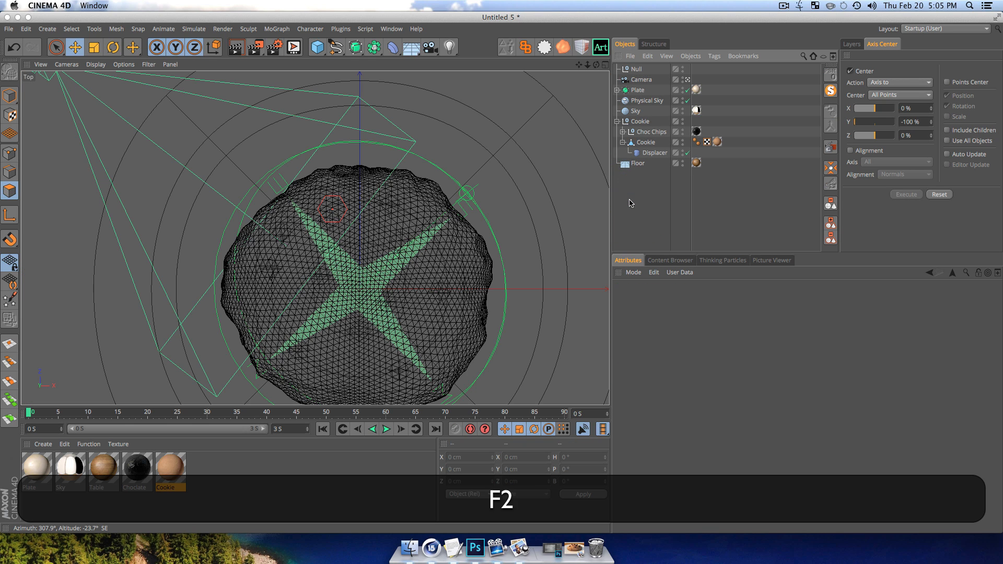
scroll(223, 187, "down", 5)
key("1")
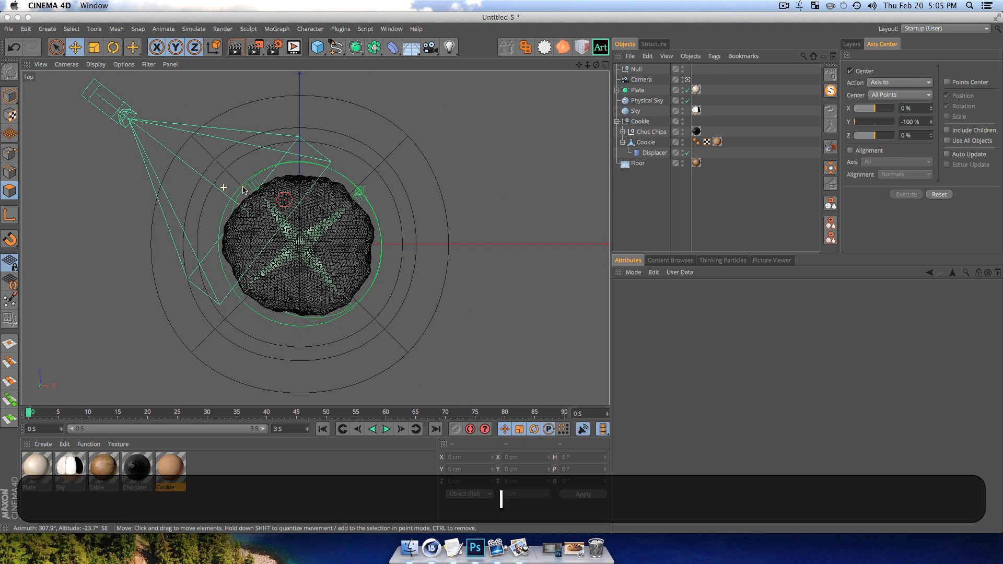
left_click_drag(244, 190, 323, 212)
left_click(635, 68)
key("e")
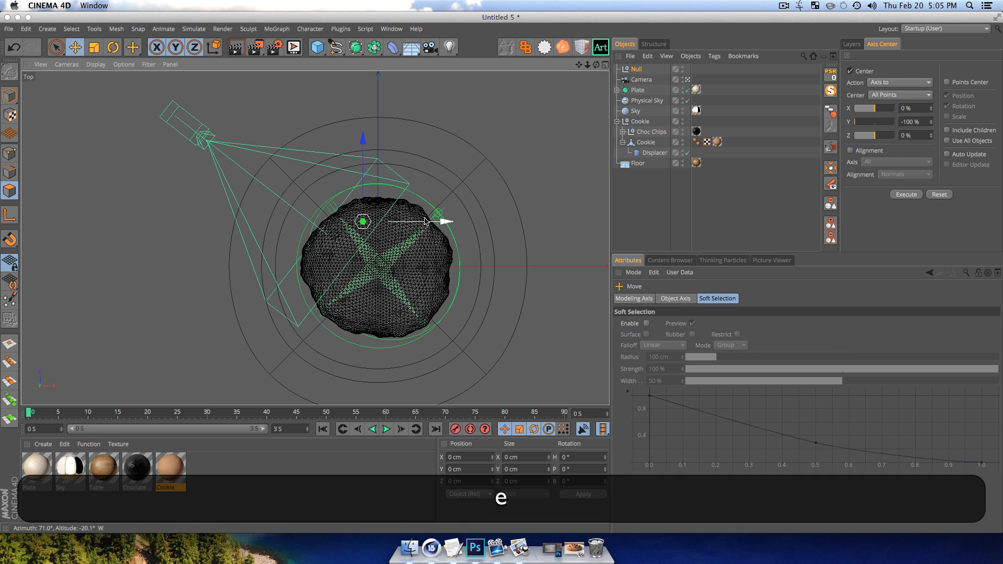
left_click_drag(448, 221, 448, 255)
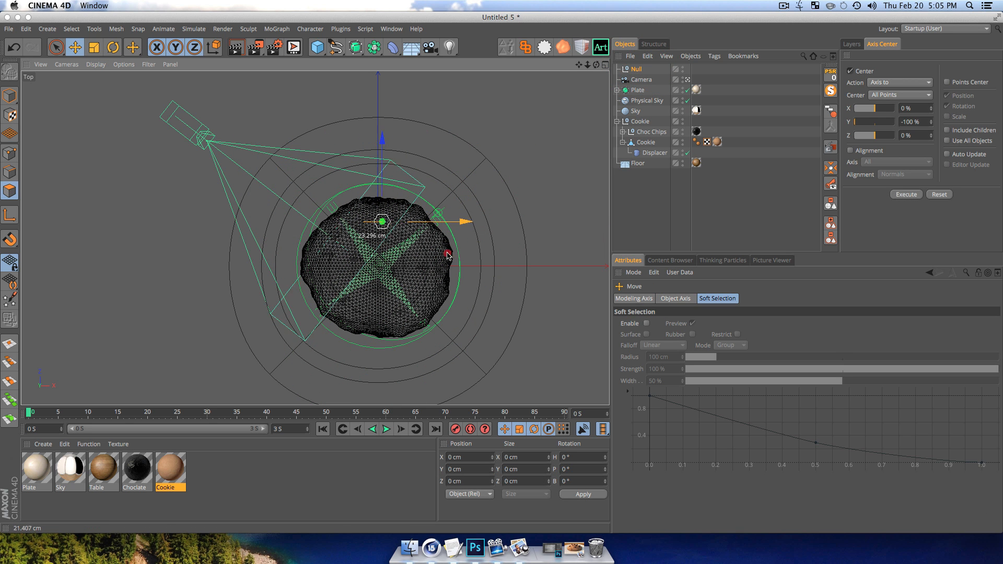
key("super+z")
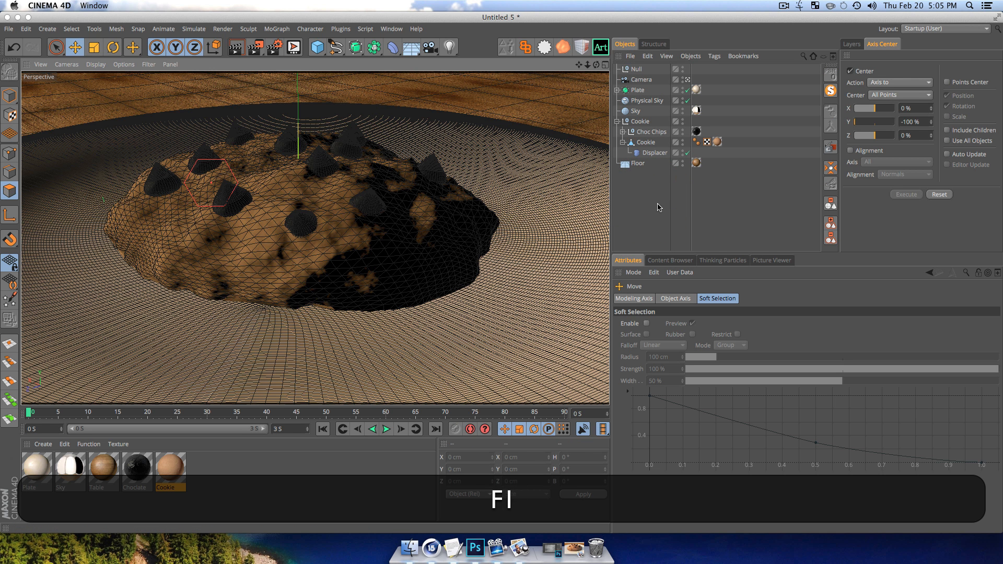
left_click(658, 205)
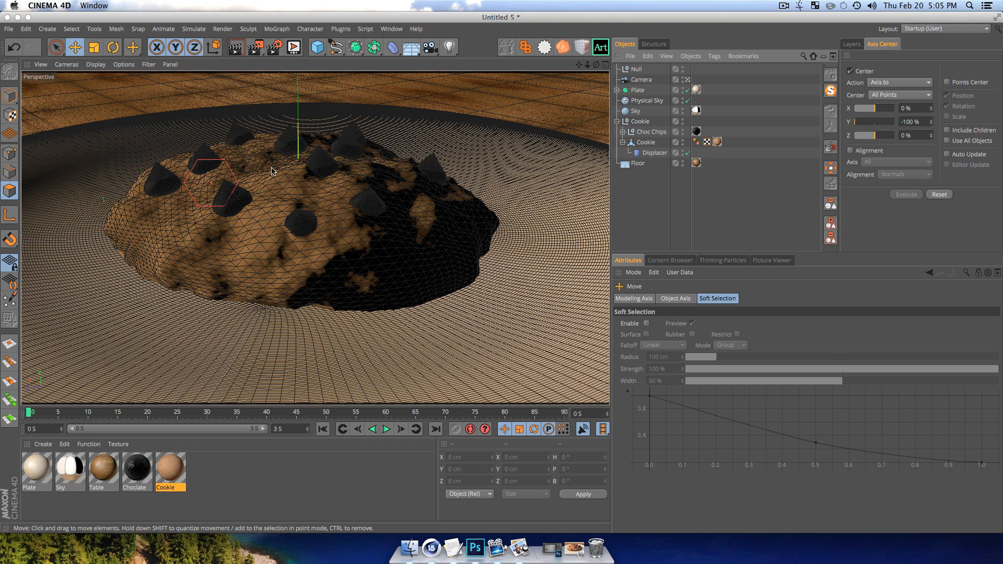
- Reframe the Camera to a wider shot that takes in the cookie and most of the plate on the table
scroll(273, 171, "down", 5)
key("3")
left_click_drag(267, 178, 296, 181)
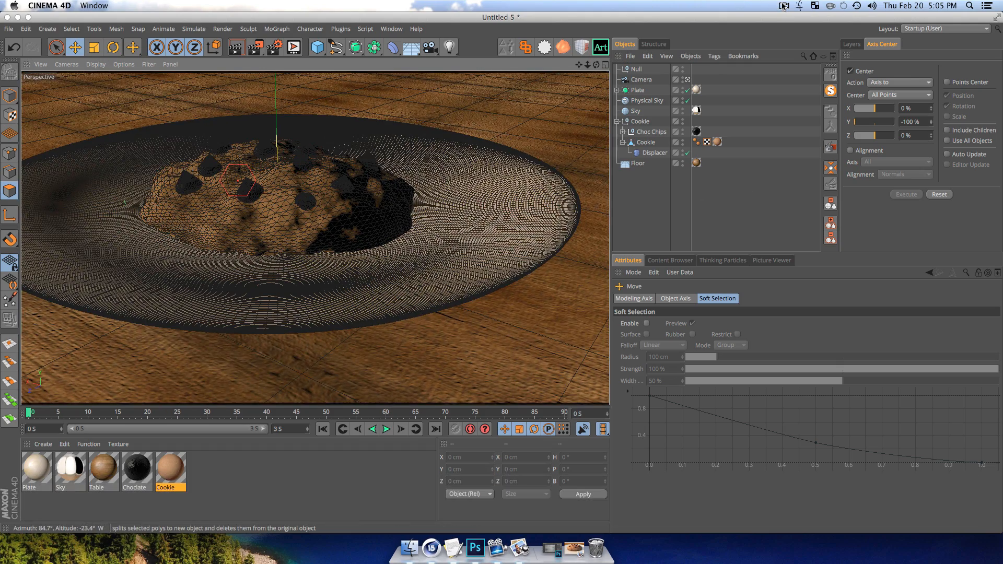